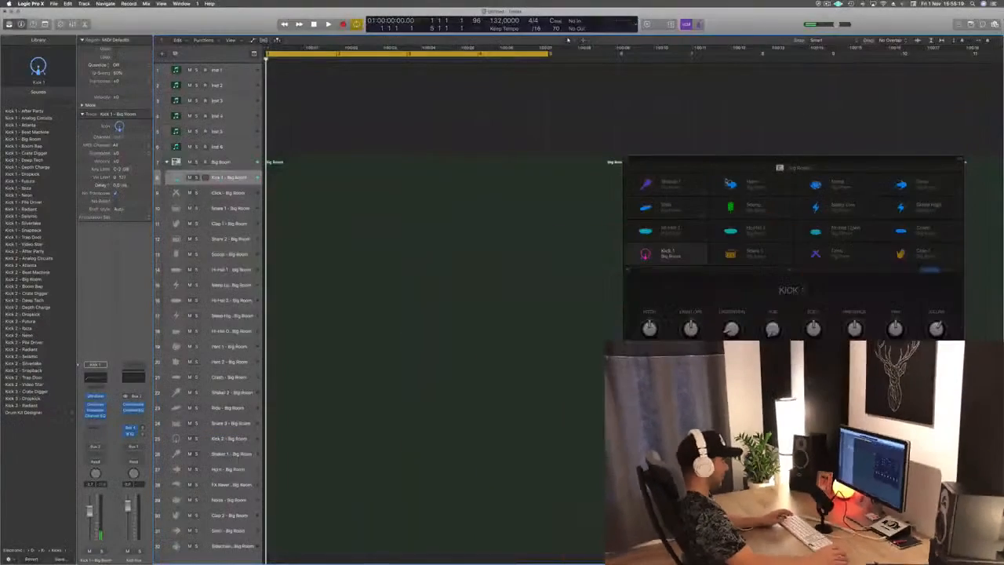
# Open Musical Typing and record four kick hits on the Kick 1 track.
pyautogui.press('super+k')
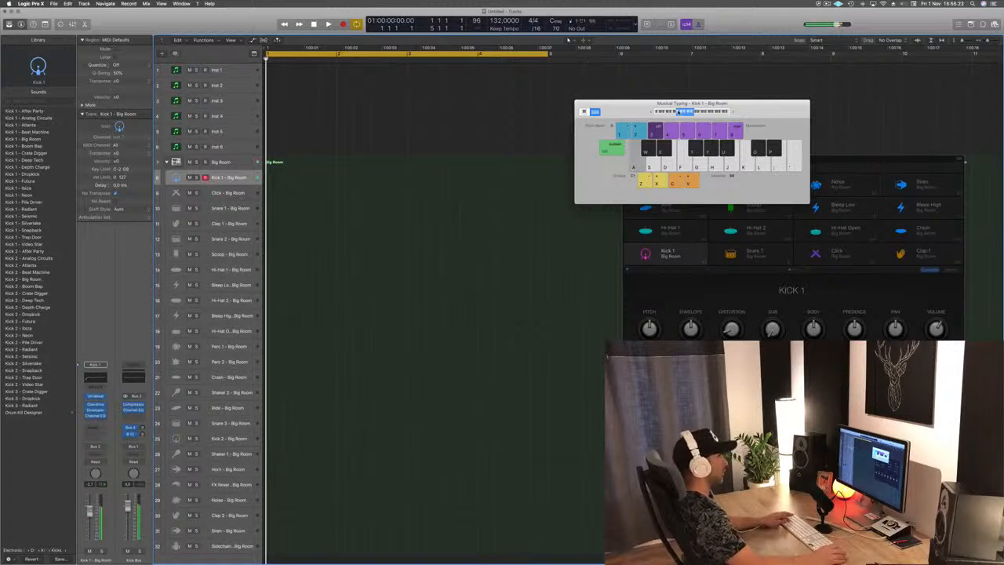
pyautogui.press('r')
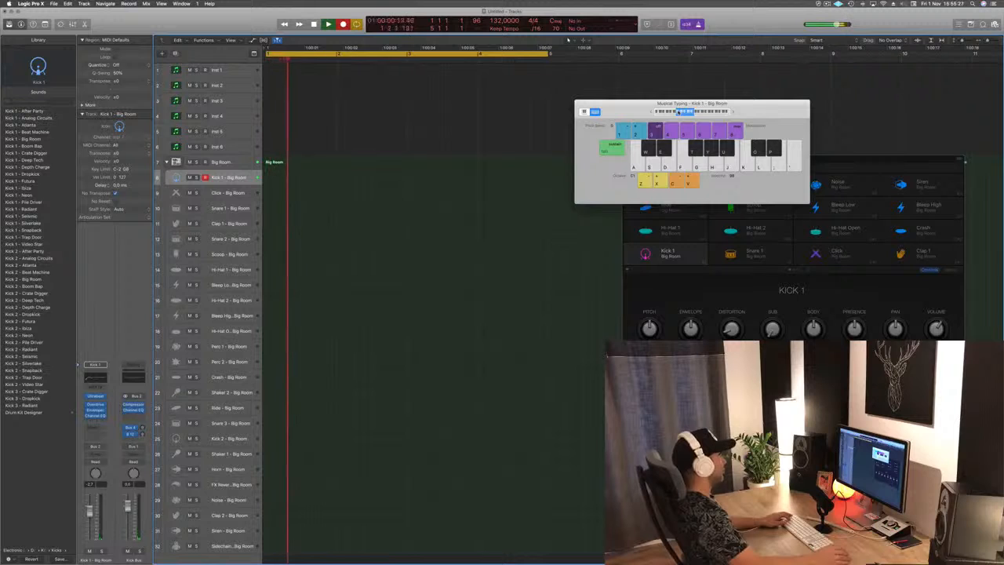
pyautogui.press('a')
pyautogui.press('a')
pyautogui.press('a')
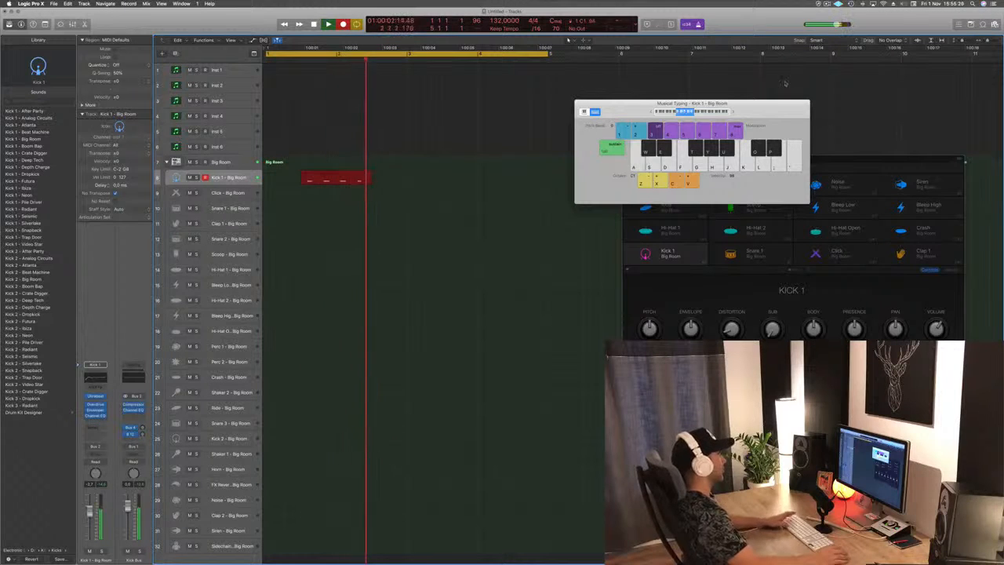
pyautogui.press('space')
# Cut the empty start off the kick recording and move the remainder to bar 1 as a one-bar region.
pyautogui.keyDown('super'); pyautogui.click(300, 178); pyautogui.keyUp('super')
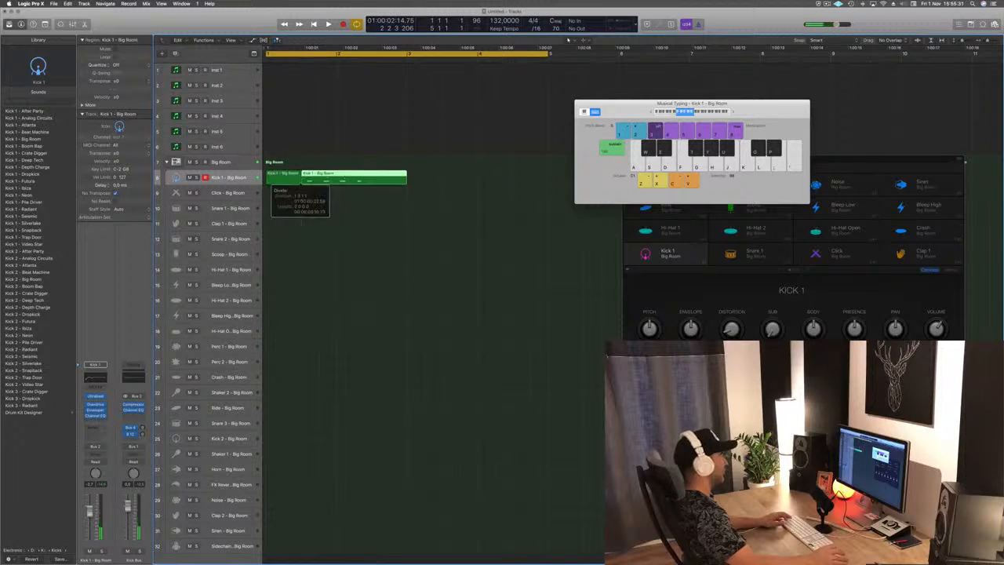
pyautogui.click(284, 178)
pyautogui.press('BackSpace')
pyautogui.click(322, 176)
pyautogui.moveTo(324, 176); pyautogui.dragTo(289, 177)
pyautogui.keyDown('super'); pyautogui.click(337, 178); pyautogui.keyUp('super')
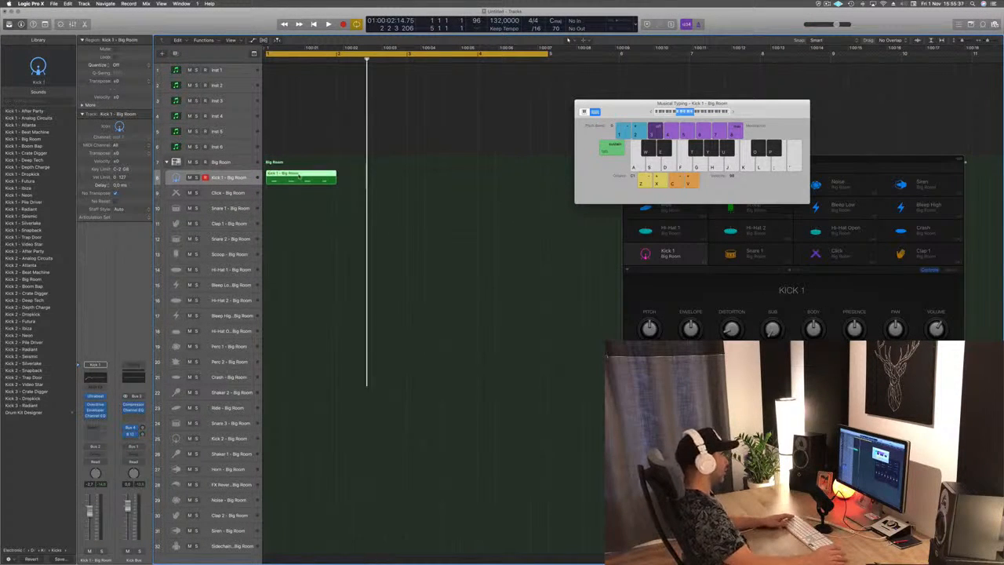
# Move all notes of the kick region earlier together so the first one falls on beat 1 of bar 1.
pyautogui.doubleClick(298, 176)
pyautogui.press('super+a')
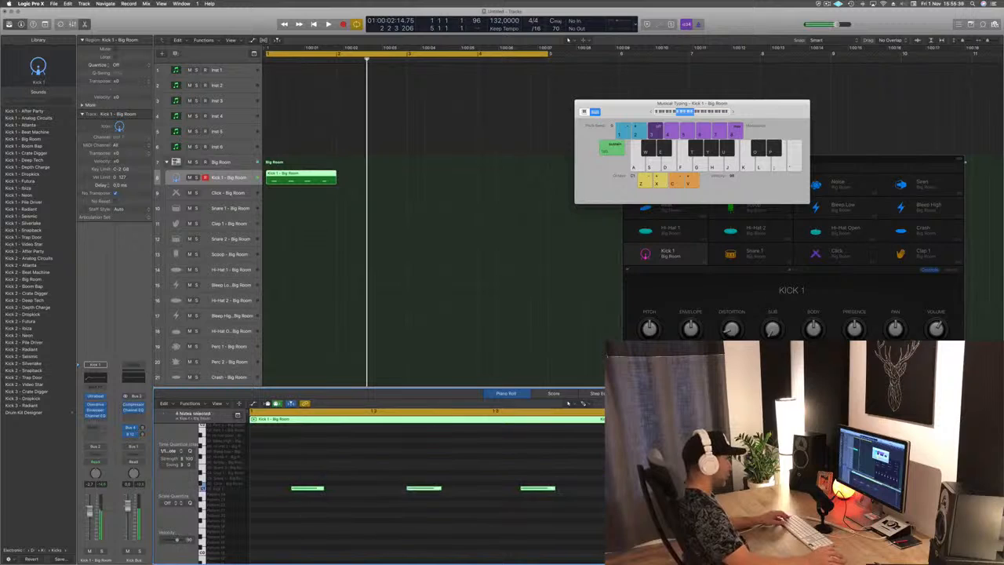
pyautogui.moveTo(310, 488); pyautogui.dragTo(268, 488)
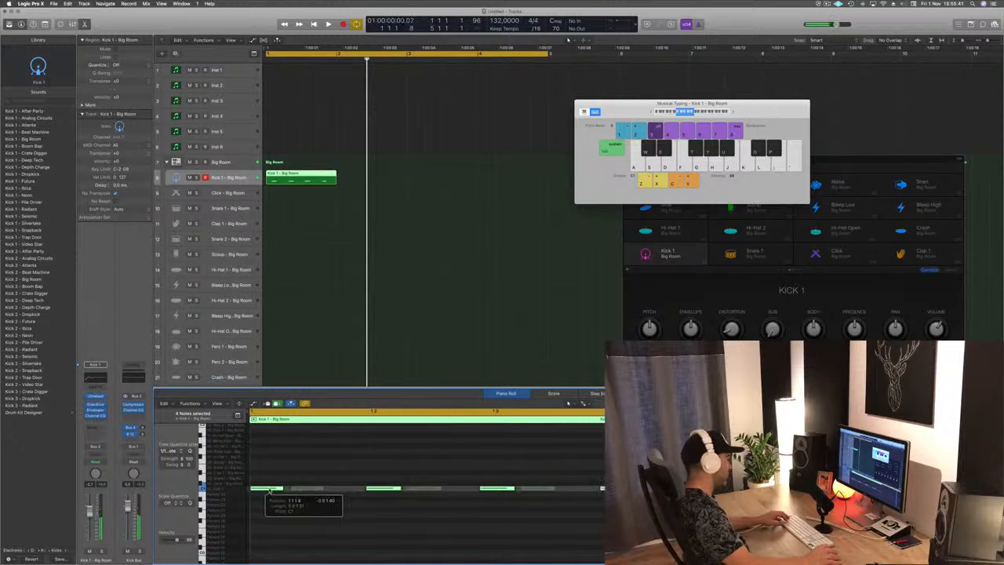
pyautogui.click(307, 498)
pyautogui.press('super+a')
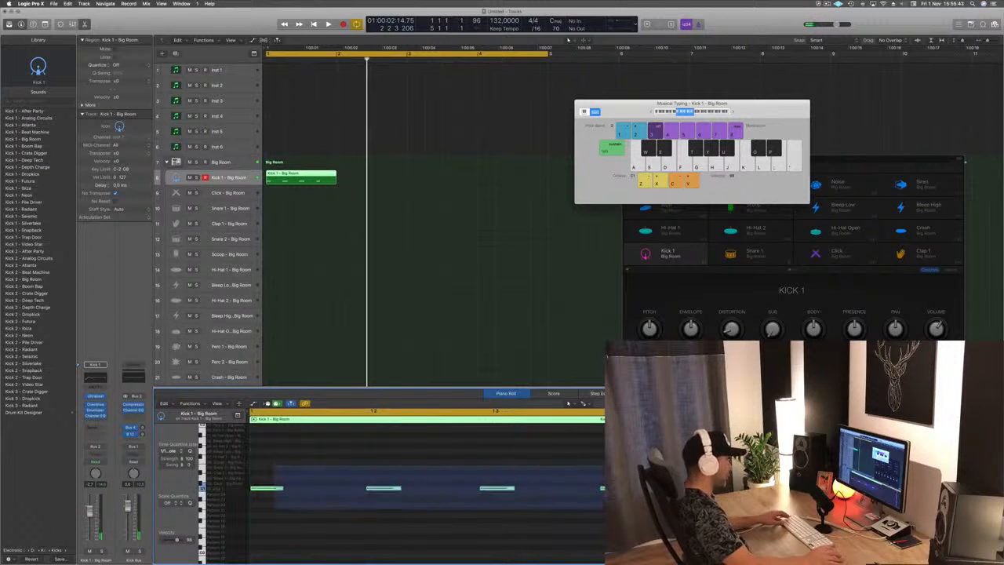
# Duplicate the one-bar kick region until the Kick 1 track is filled from bar 1 through bar 4.
pyautogui.click(371, 185)
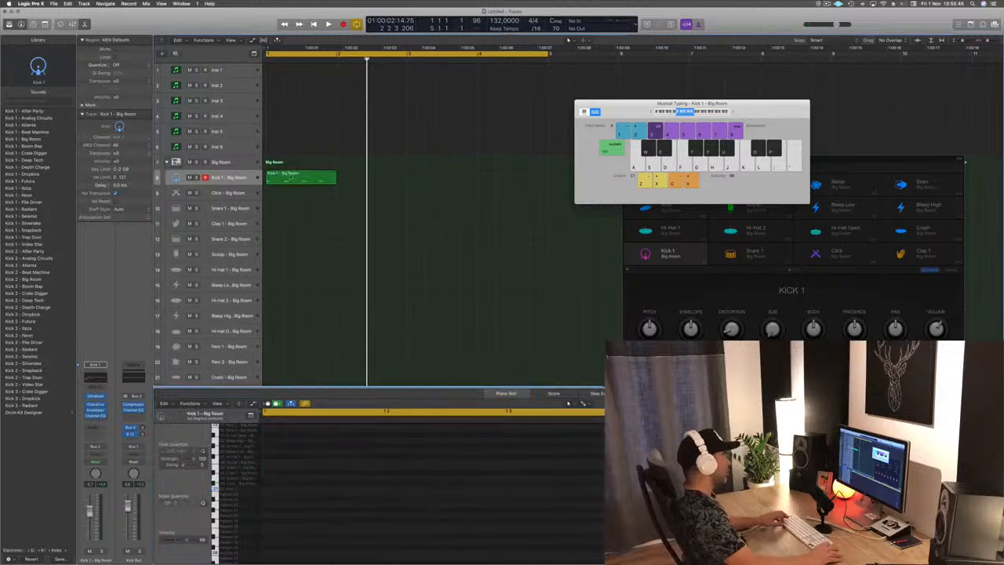
pyautogui.click(293, 180)
pyautogui.moveTo(292, 180); pyautogui.dragTo(460, 179)
pyautogui.press('super+Left')
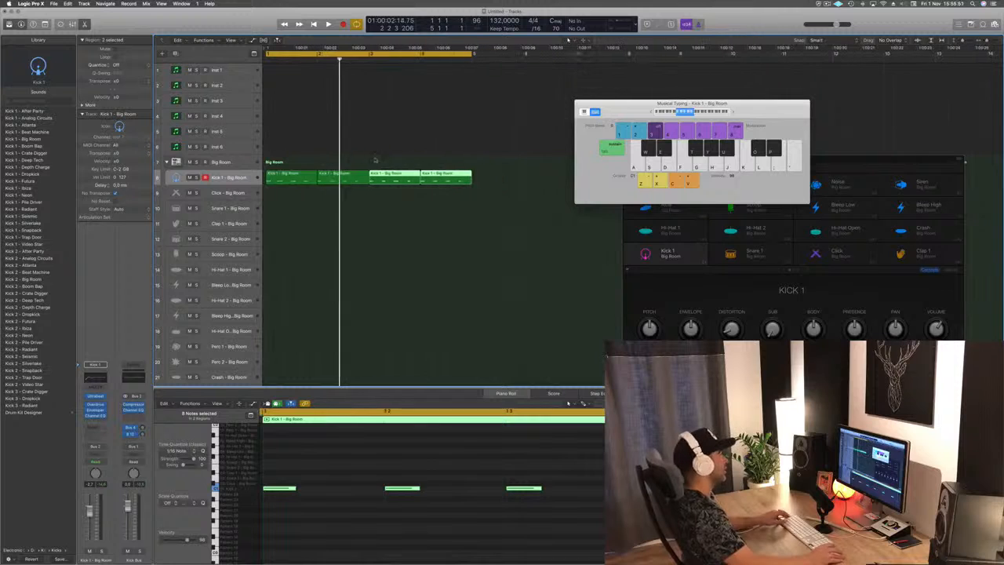
pyautogui.press('space')
pyautogui.press('super+Left')
pyautogui.click(227, 179)
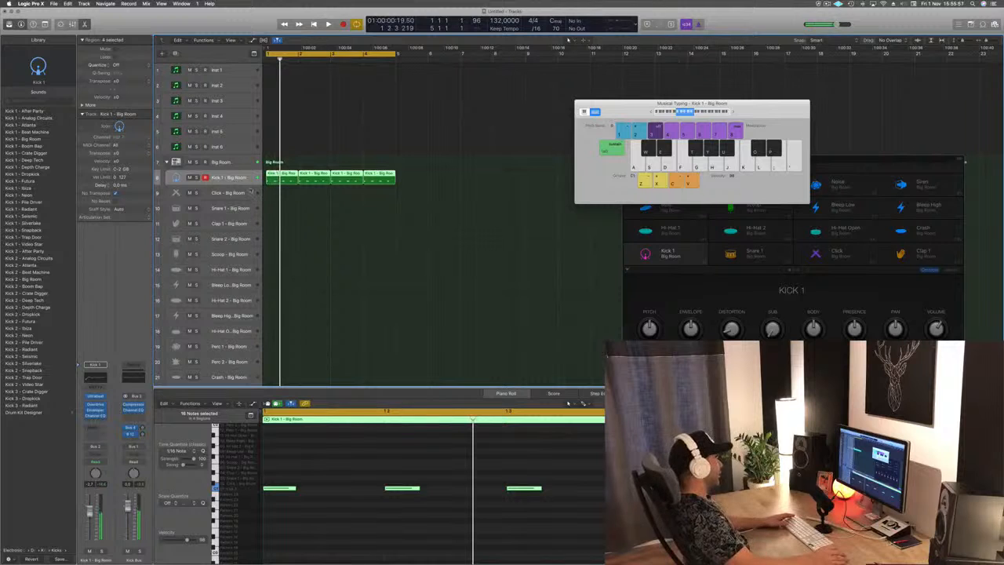
# Audition the four-bar kick loop.
pyautogui.click(445, 208)
pyautogui.press('space')
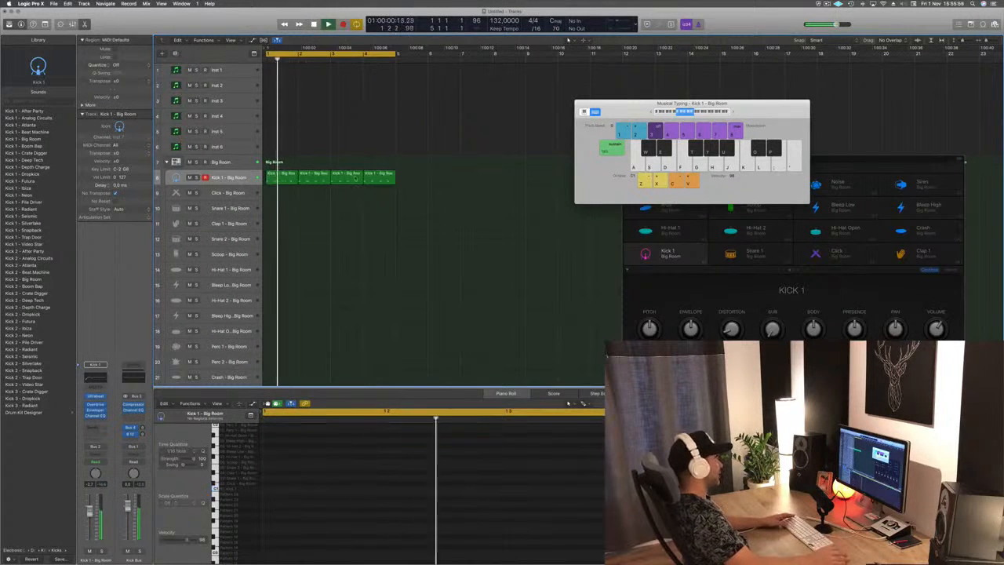
pyautogui.press('space')
pyautogui.press('space')
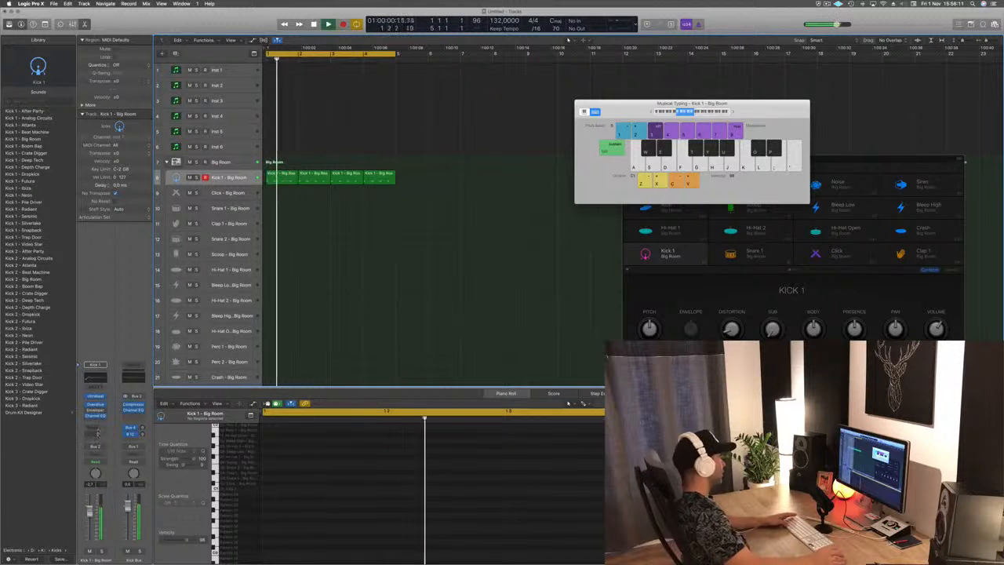
pyautogui.press('space')
# Insert a stereo Compressor after the Channel EQ on the Kick 1 channel strip and listen to the kick loop through it.
pyautogui.click(95, 422)
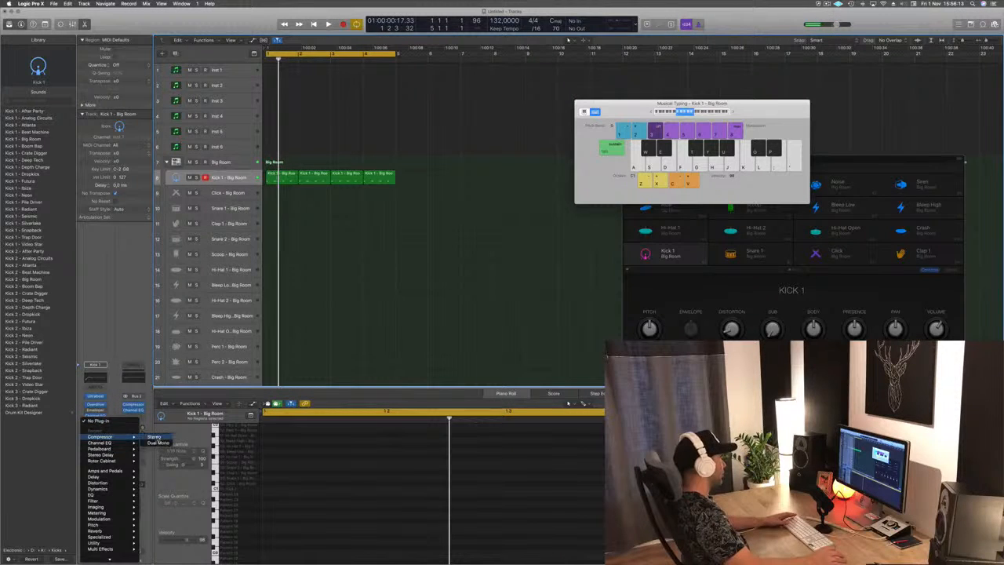
pyautogui.click(155, 437)
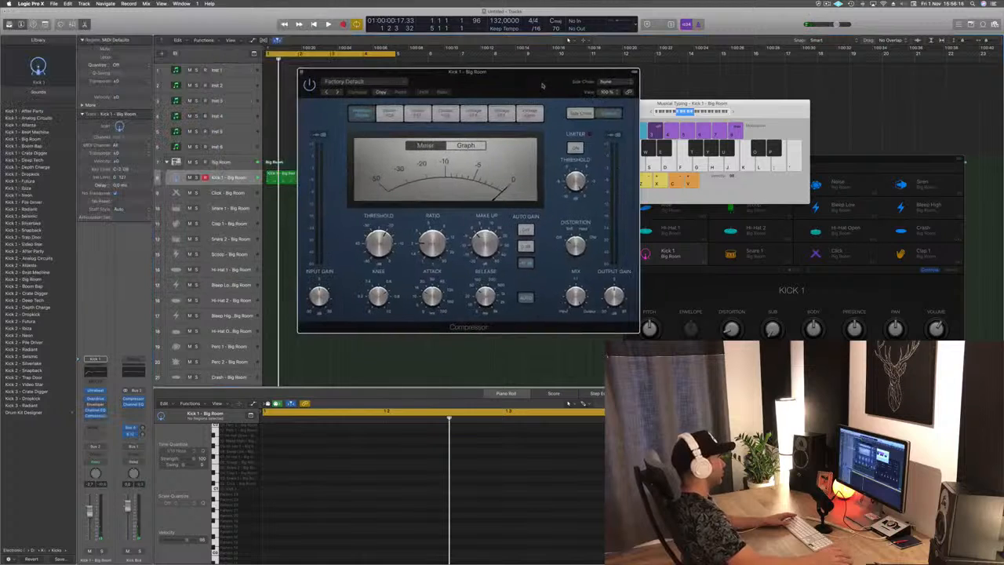
pyautogui.press('space')
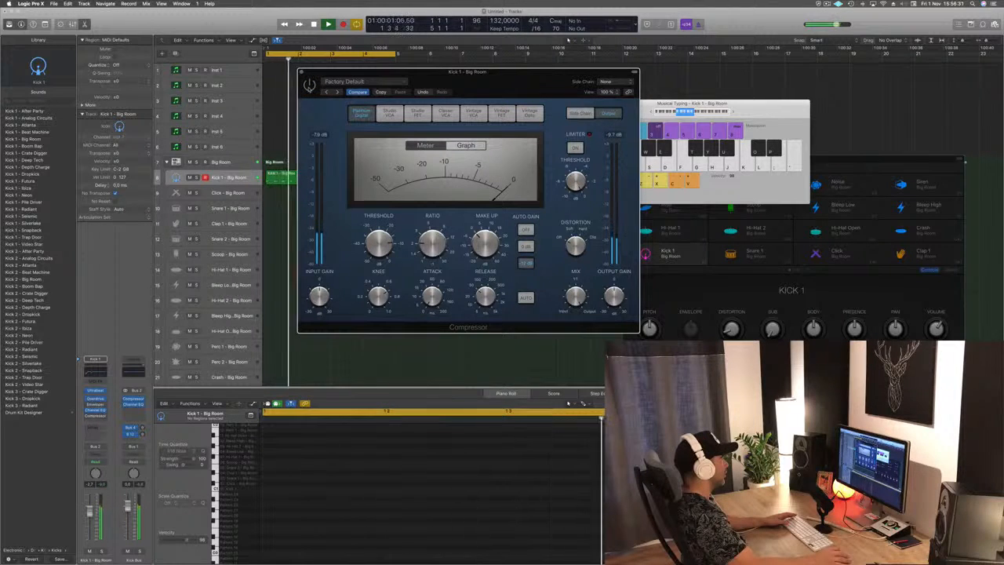
pyautogui.click(300, 73)
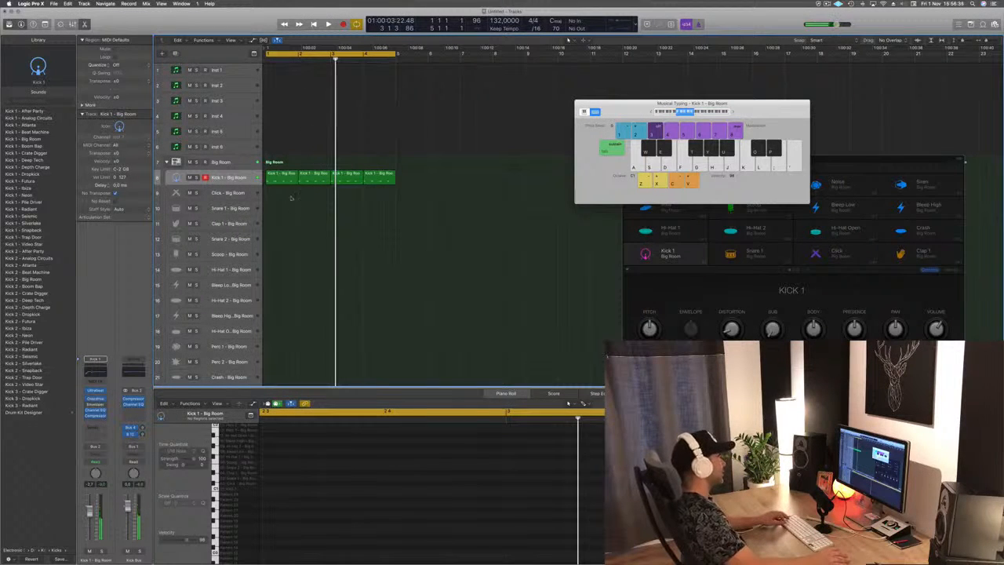
# Copy the first kick region onto the Snare 1 track and delete its notes on beats 1 and 3.
pyautogui.click(281, 178)
pyautogui.moveTo(281, 178); pyautogui.dragTo(281, 206)
pyautogui.moveTo(314, 466); pyautogui.dragTo(265, 507)
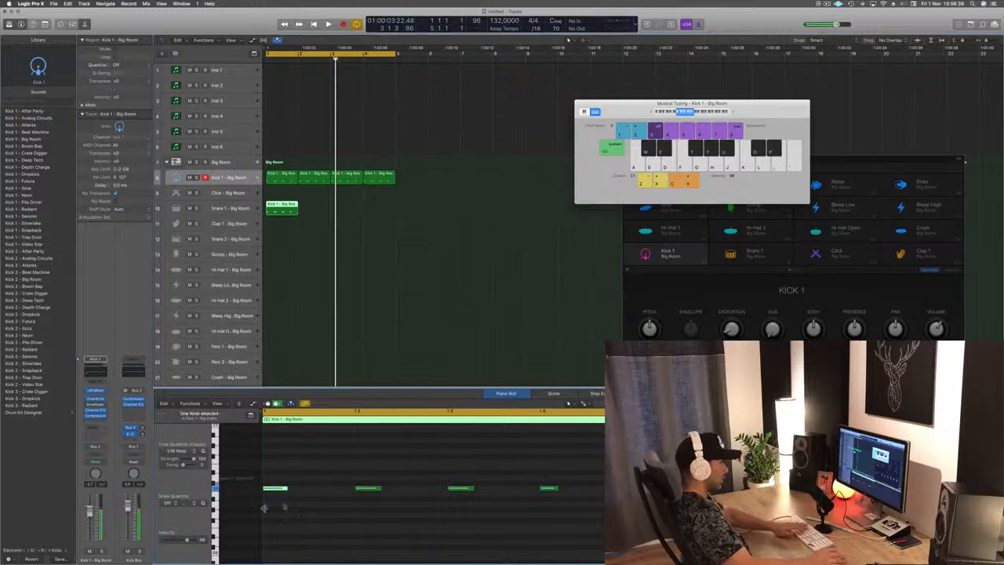
pyautogui.moveTo(440, 465); pyautogui.dragTo(474, 508)
pyautogui.press('Delete')
# Transpose the two remaining notes up to the Snare 1 sound and repeat the snare region through bar 4.
pyautogui.moveTo(347, 468); pyautogui.dragTo(541, 515)
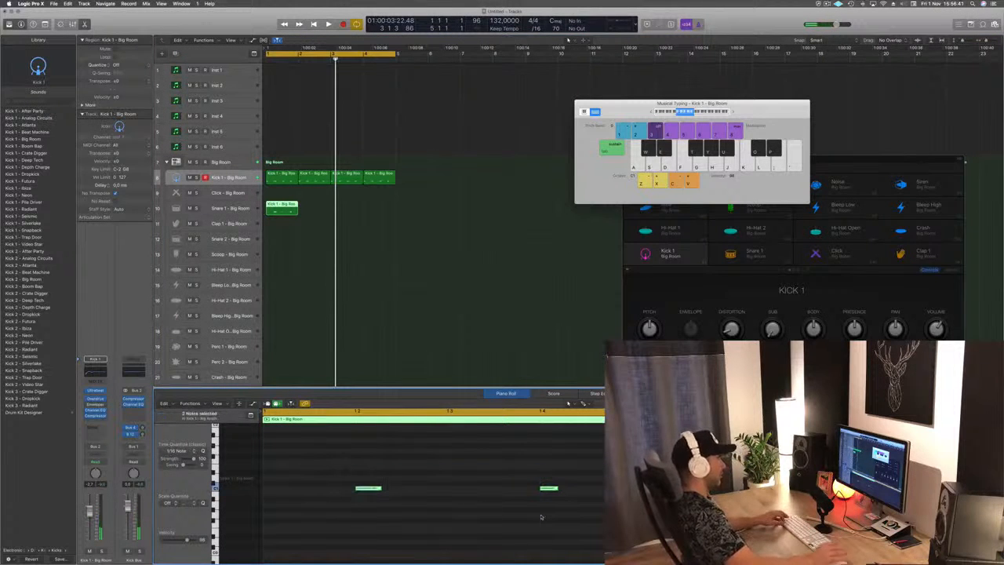
pyautogui.hotkey('alt', 'Up')
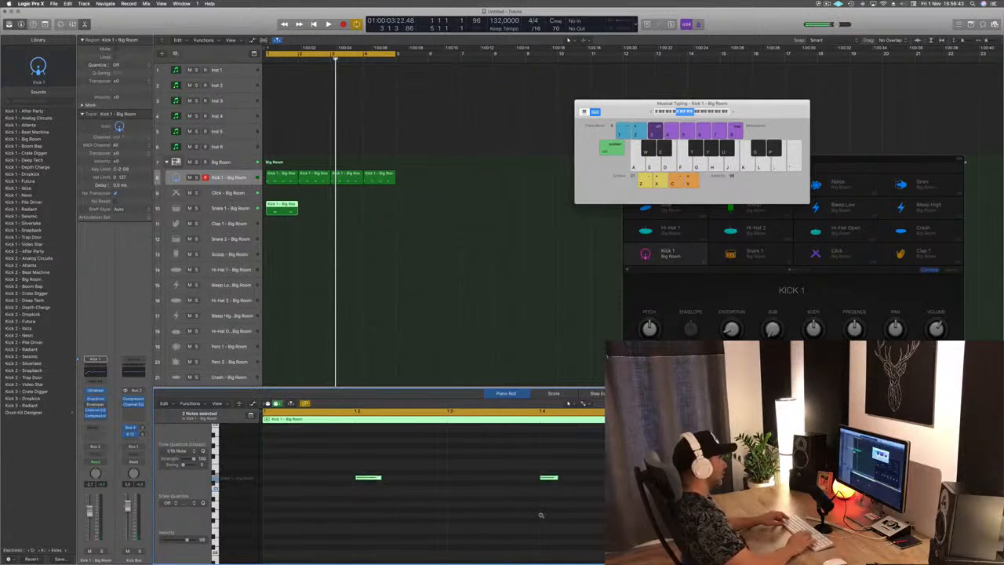
pyautogui.press('space')
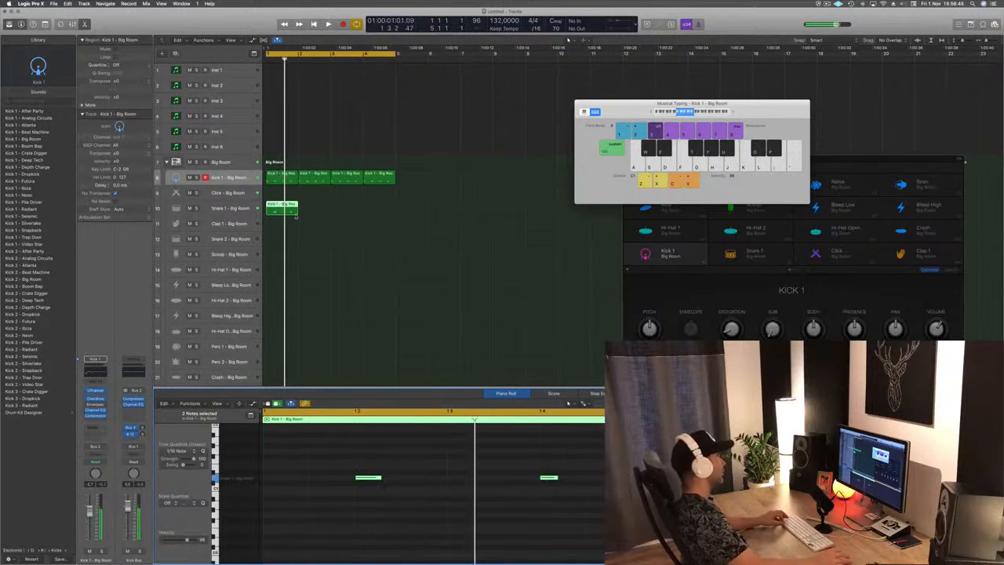
pyautogui.moveTo(283, 205); pyautogui.dragTo(358, 213)
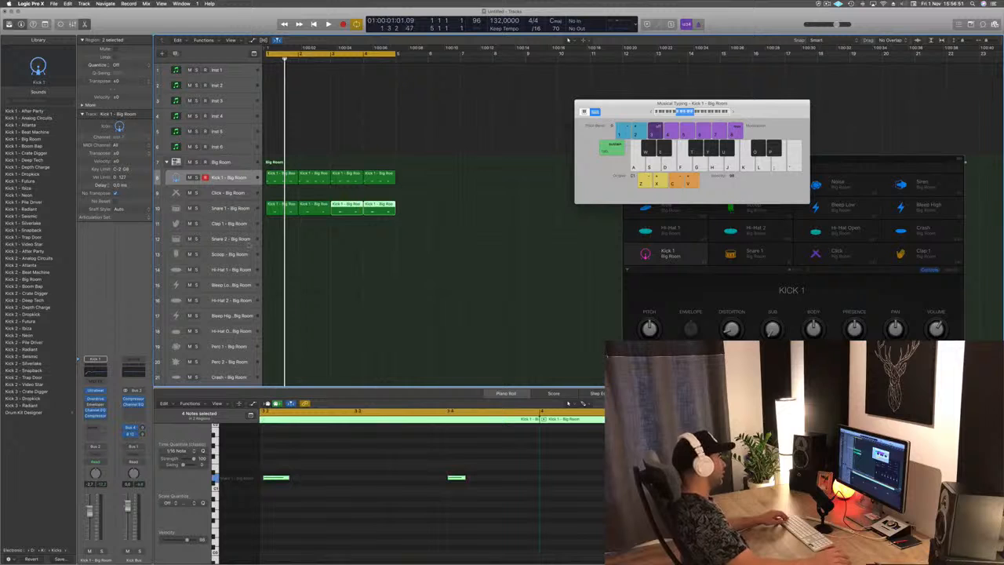
# Copy the first snare region onto the Hi-Hat 1 track and transpose its two notes up to the Hi-Hat 1 sound.
pyautogui.moveTo(282, 208); pyautogui.dragTo(283, 270)
pyautogui.hscroll(-1, 439, 479)
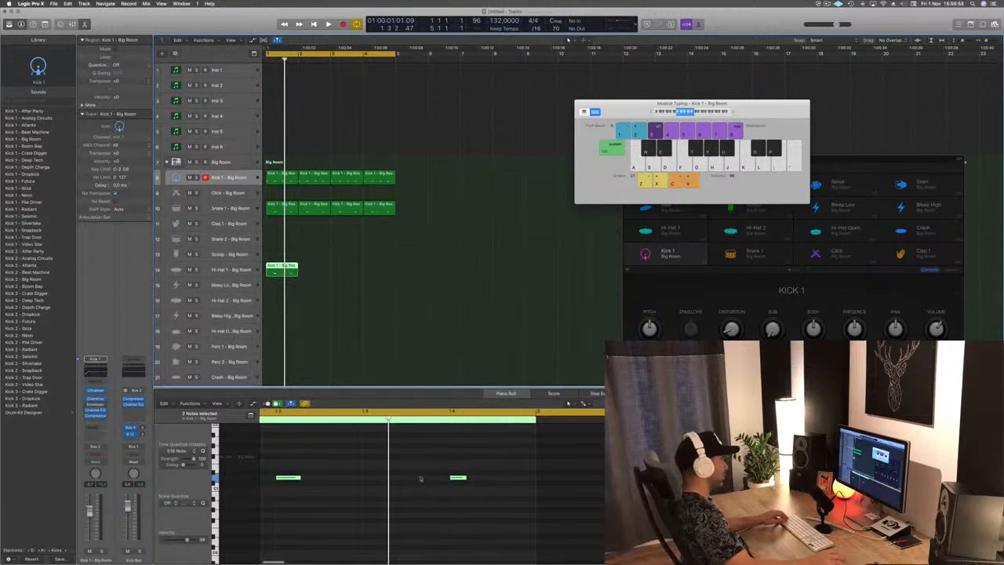
pyautogui.moveTo(475, 461); pyautogui.dragTo(301, 506)
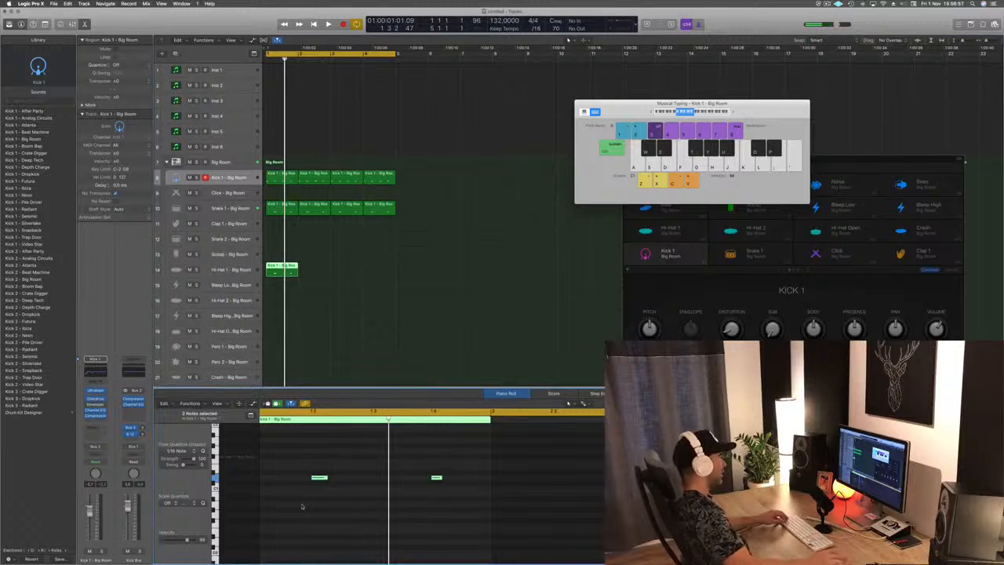
pyautogui.hscroll(-2, 301, 506)
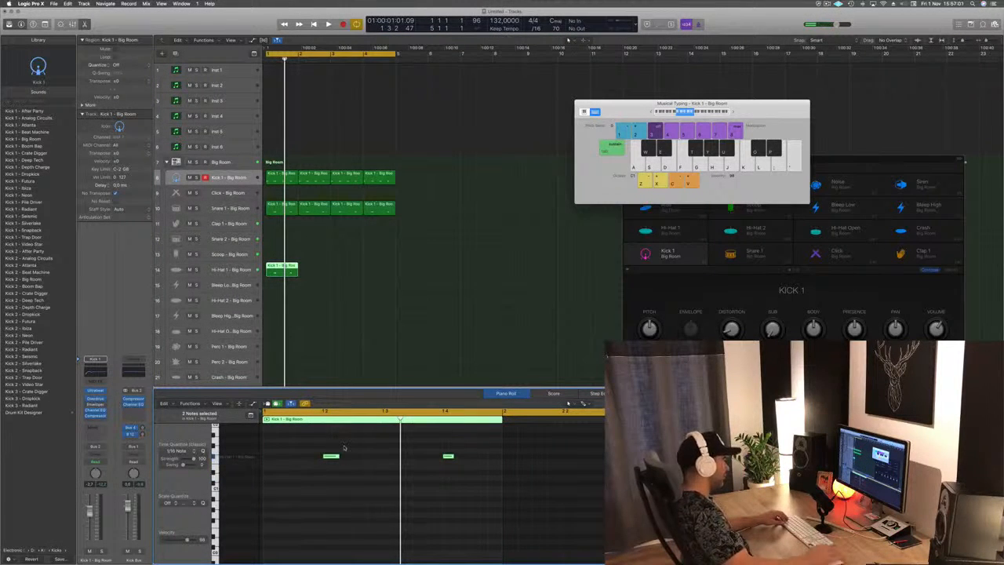
# Shift the two hi-hat notes to the off-beats after beats 1 and 3, and duplicate them one beat further at the same pitch.
pyautogui.press('space')
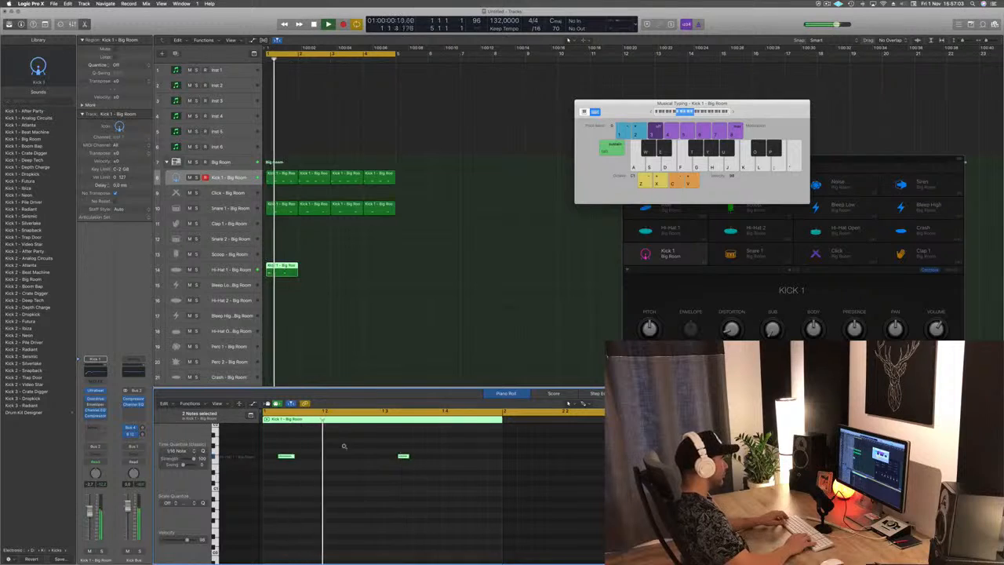
pyautogui.hotkey('alt', 'Right')
pyautogui.press('space')
pyautogui.moveTo(297, 450); pyautogui.dragTo(568, 492)
pyautogui.moveTo(302, 456); pyautogui.dragTo(360, 463)
pyautogui.press('space')
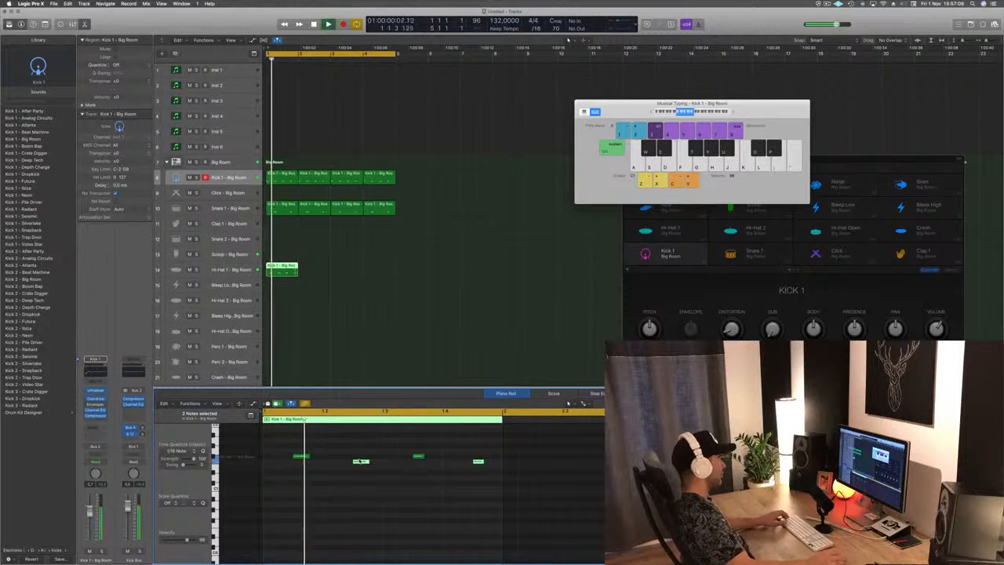
pyautogui.hotkey('alt', 'Up')
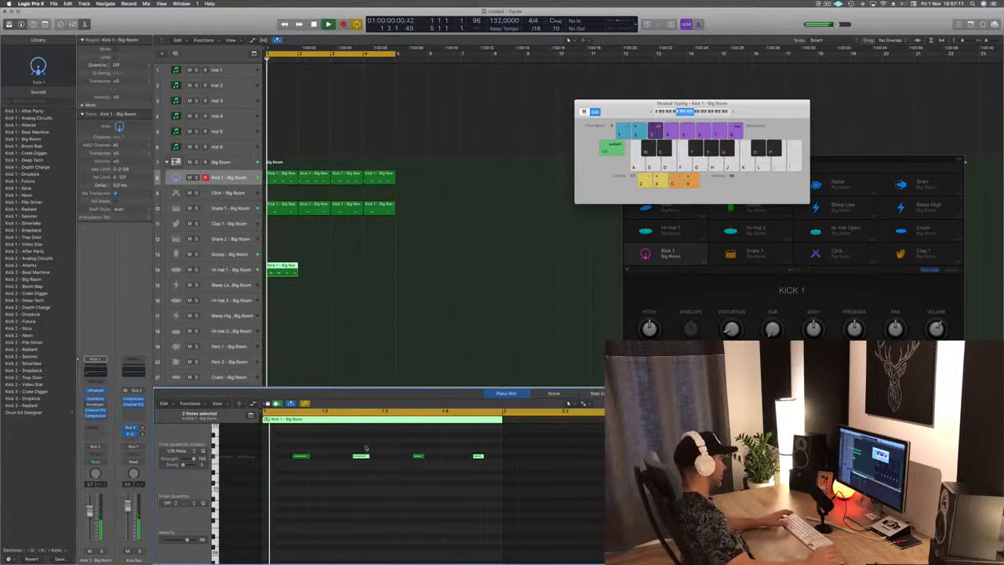
# Repeat the Hi-Hat 1 region through bar 4 and play the loop with the Hi-Hat 1 track selected.
pyautogui.moveTo(277, 266); pyautogui.dragTo(355, 267)
pyautogui.press('space')
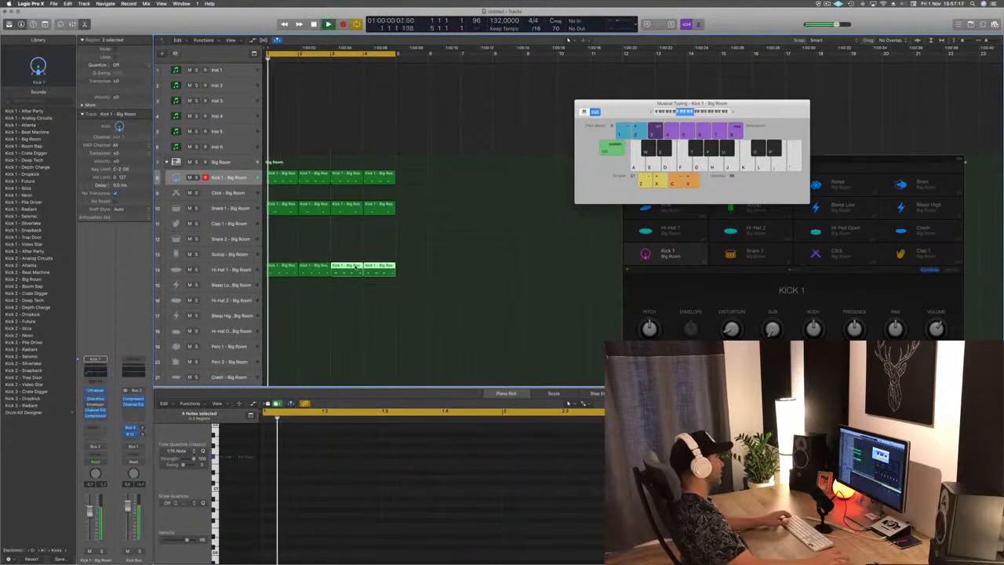
pyautogui.click(248, 270)
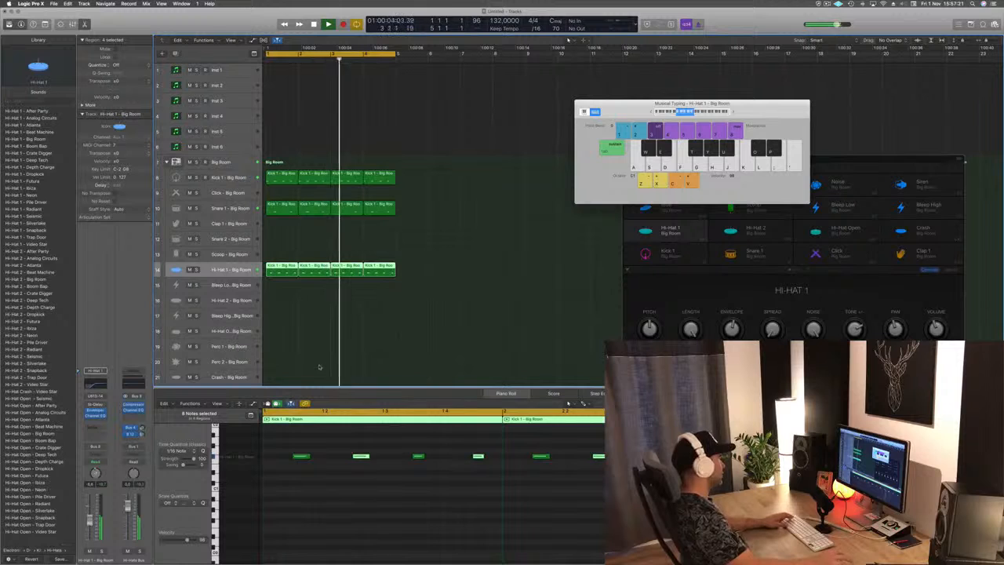
pyautogui.click(297, 323)
# Copy the first Hi-Hat 1 region onto the Hi-Hat 2 track and transpose its four notes up to the Hi-Hat 2 sound.
pyautogui.moveTo(286, 273); pyautogui.dragTo(284, 308)
pyautogui.moveTo(290, 445); pyautogui.dragTo(493, 479)
pyautogui.hotkey('alt', 'Up')
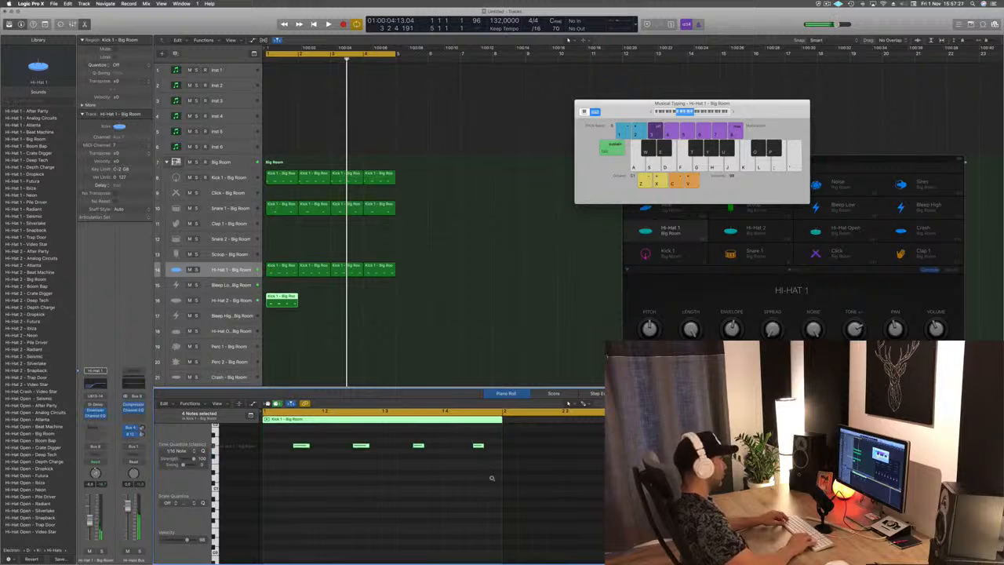
# Duplicate the Hi-Hat 2 notes until they fill every sixteenth of the bar, and shorten them all slightly.
pyautogui.hscroll(-3, 288, 464)
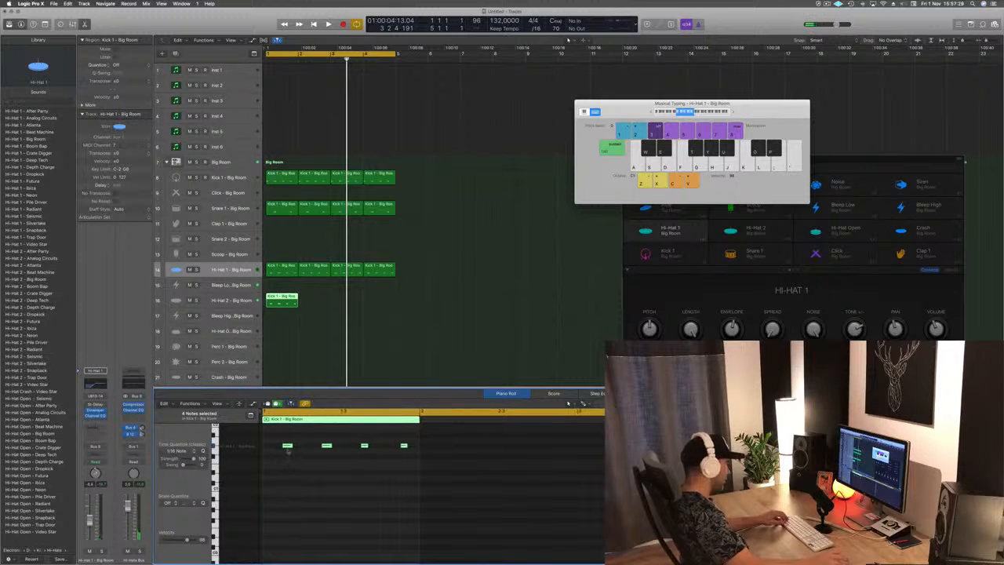
pyautogui.moveTo(287, 446); pyautogui.dragTo(412, 460)
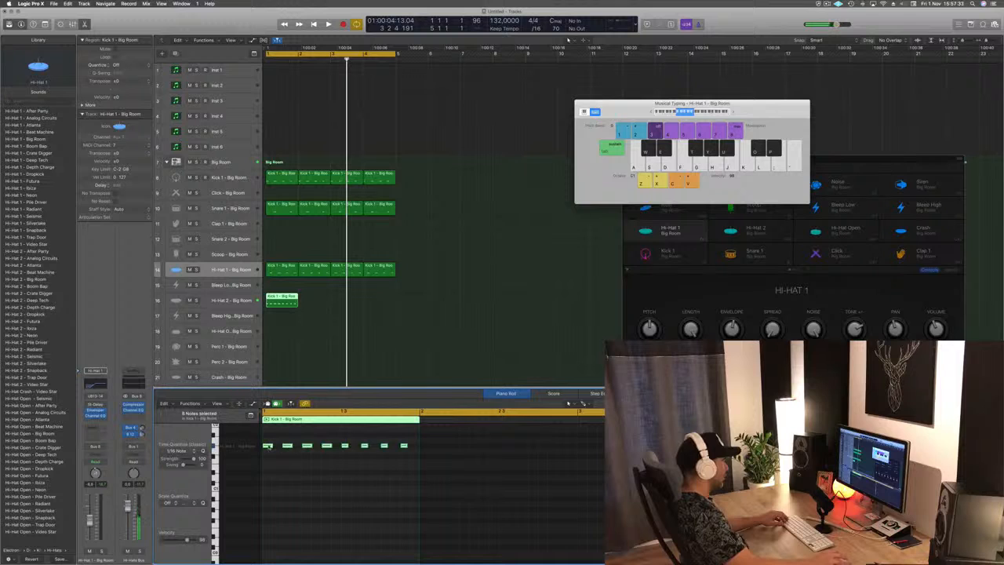
pyautogui.moveTo(283, 451); pyautogui.dragTo(277, 442)
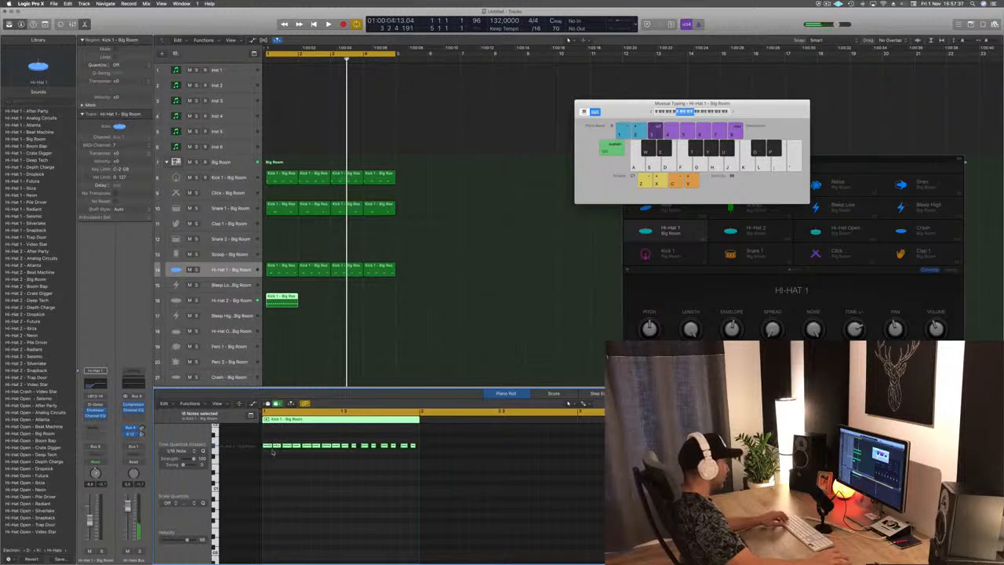
pyautogui.moveTo(280, 445); pyautogui.dragTo(277, 448)
pyautogui.press('space')
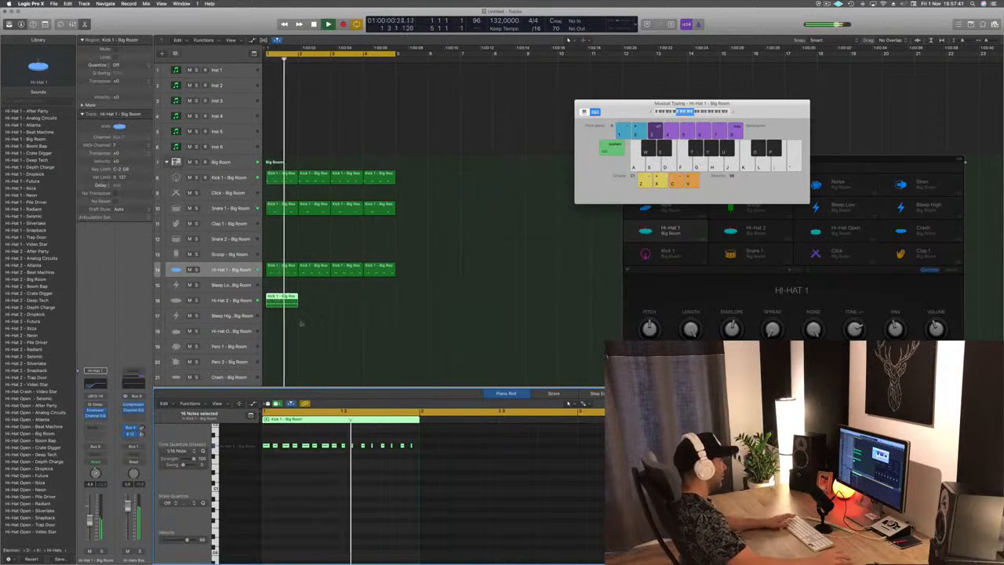
# Lower the Hi-Hat 2 track's volume while the loop plays, and repeat its region through bar 4.
pyautogui.click(252, 300)
pyautogui.press('space')
pyautogui.press('space')
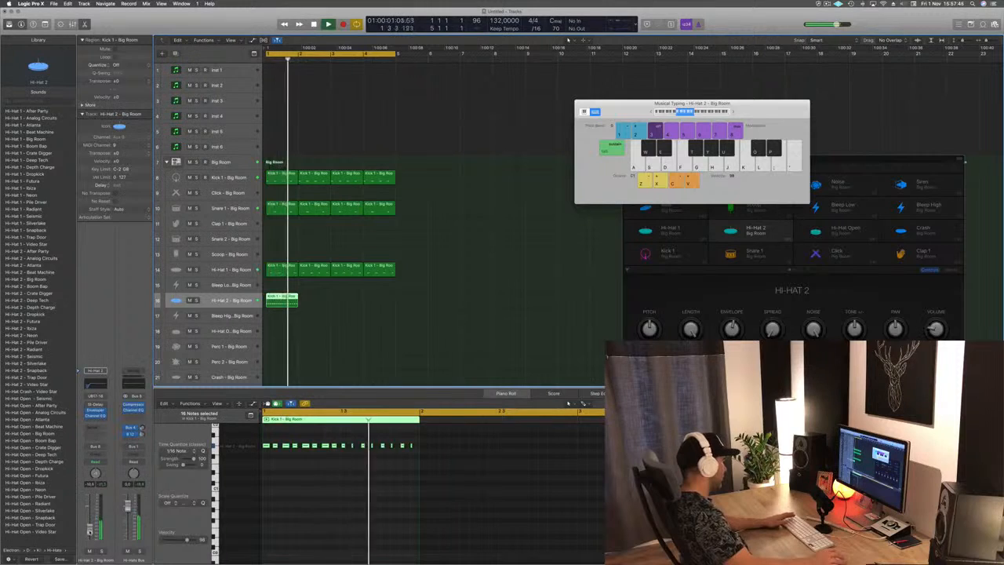
pyautogui.press('space')
pyautogui.moveTo(284, 299); pyautogui.dragTo(346, 300)
pyautogui.press('space')
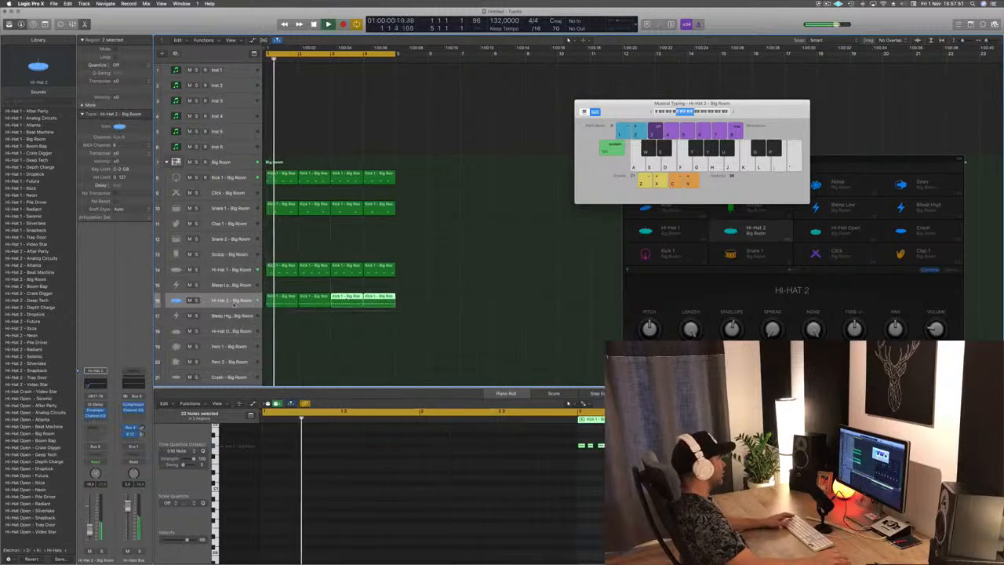
# Audition the Atlanta and Analog Circuits sounds on the Hi-Hat 2 track during playback, and choose Hi-Hat 2 - After Party.
pyautogui.click(226, 301)
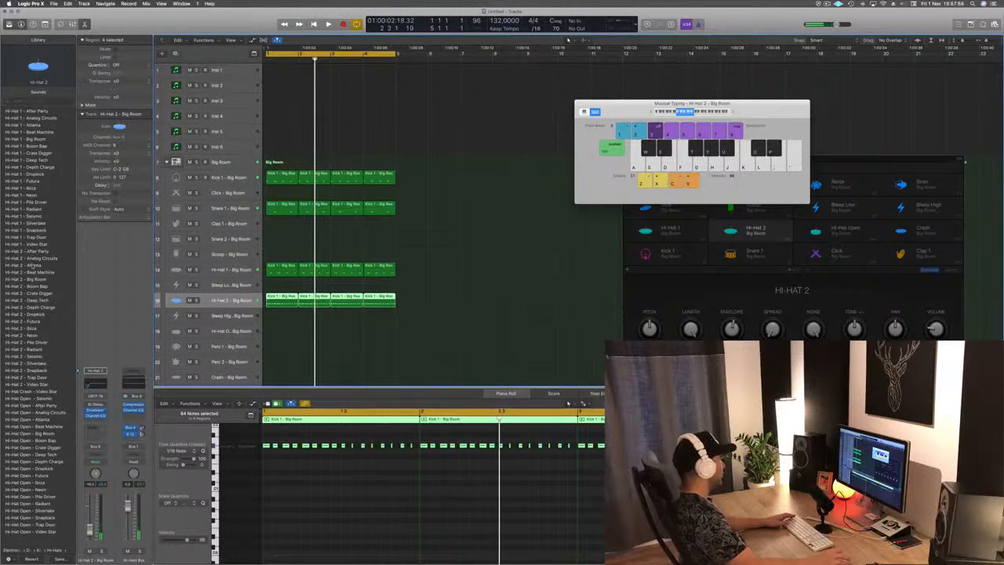
pyautogui.click(35, 265)
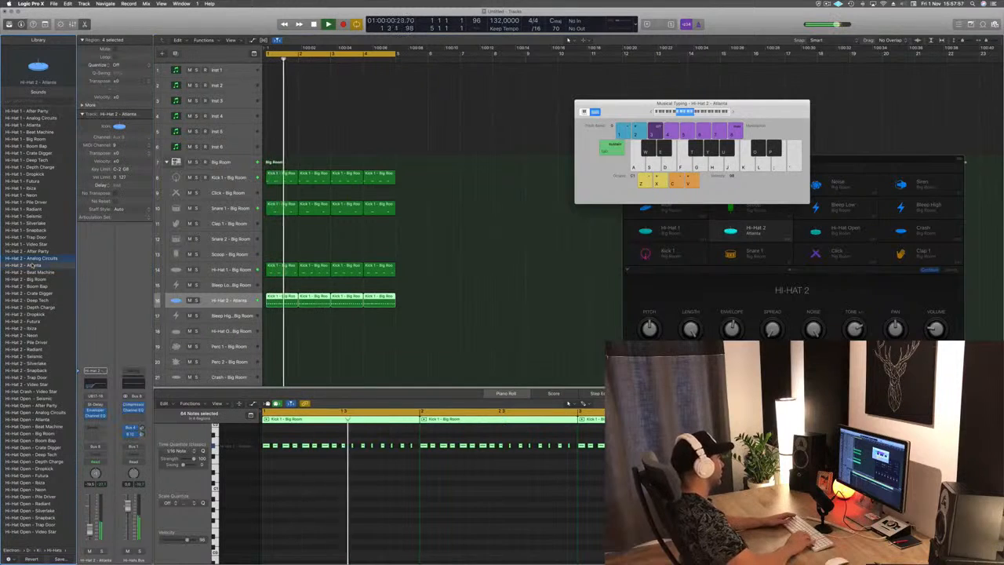
pyautogui.press('Up')
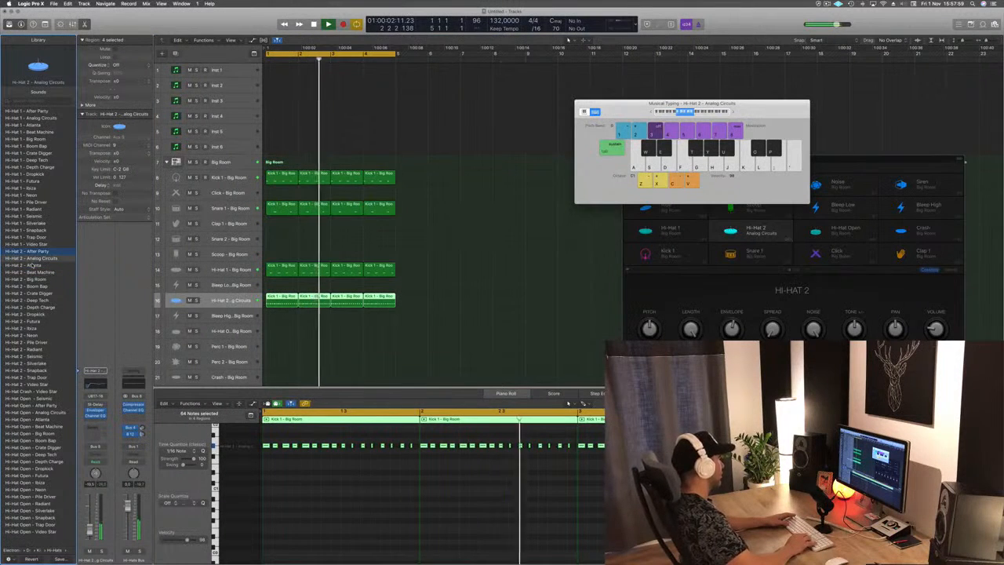
pyautogui.press('Up')
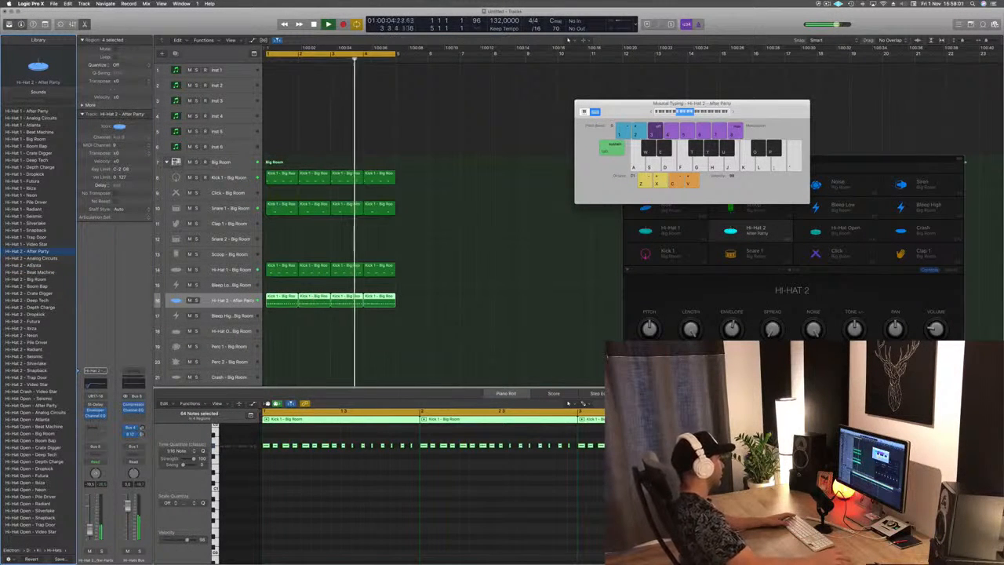
pyautogui.press('space')
pyautogui.press('space')
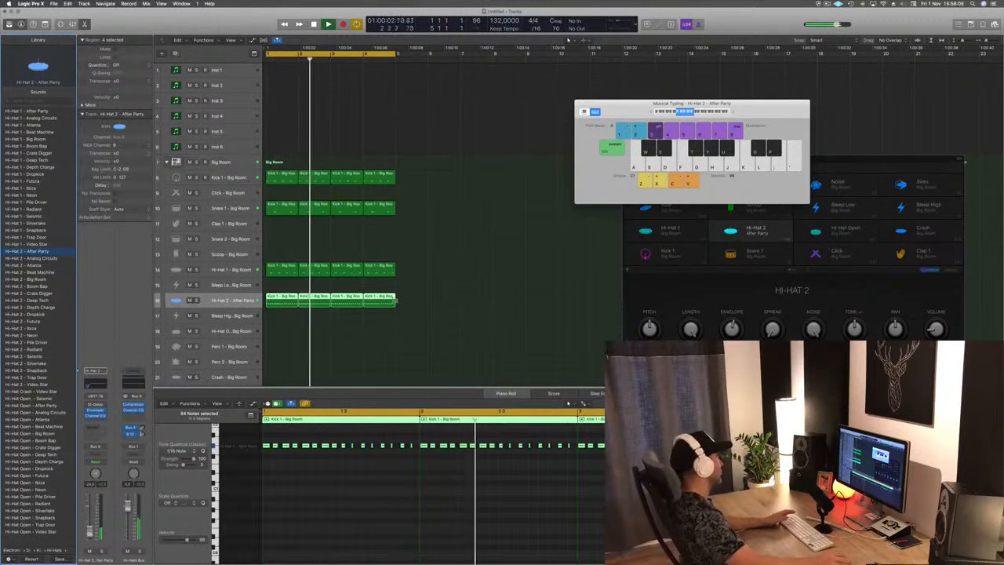
pyautogui.press('space')
# Copy the first Hi-Hat 2 region onto the Shaker 2 track and delete every second note in the copy.
pyautogui.scroll(-2, 301, 345)
pyautogui.click(301, 342)
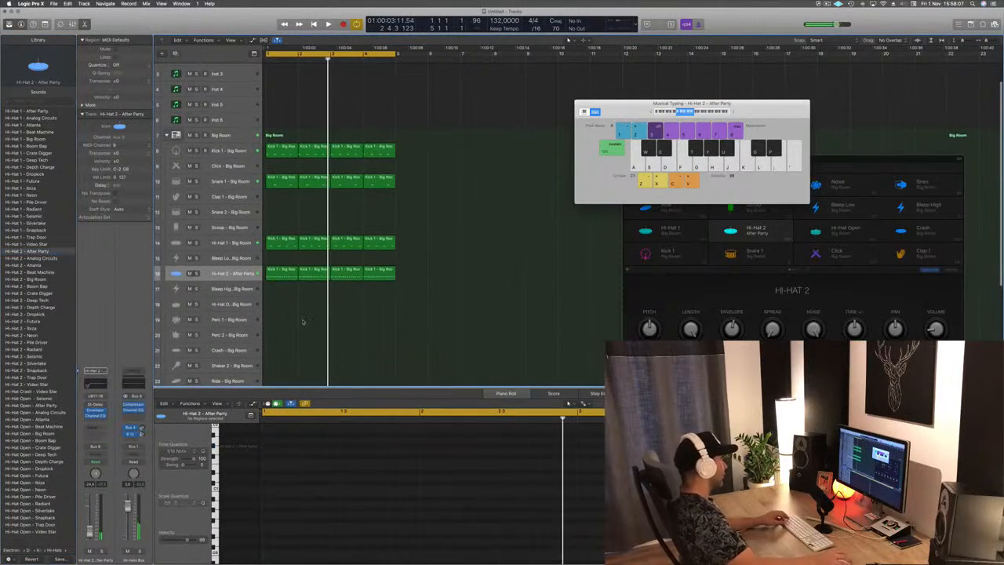
pyautogui.scroll(-1, 277, 313)
pyautogui.scroll(-1, 286, 318)
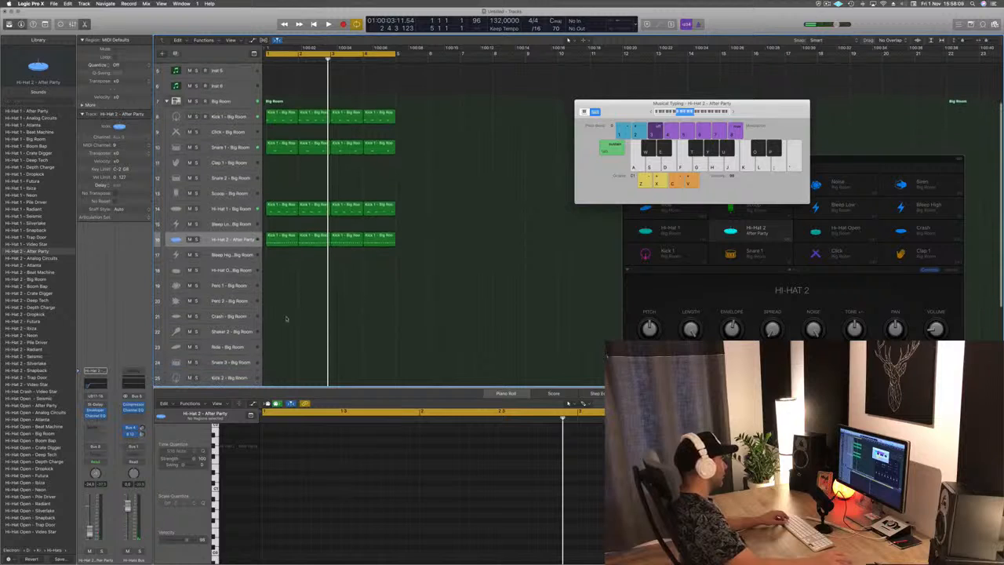
pyautogui.moveTo(277, 241); pyautogui.dragTo(276, 337)
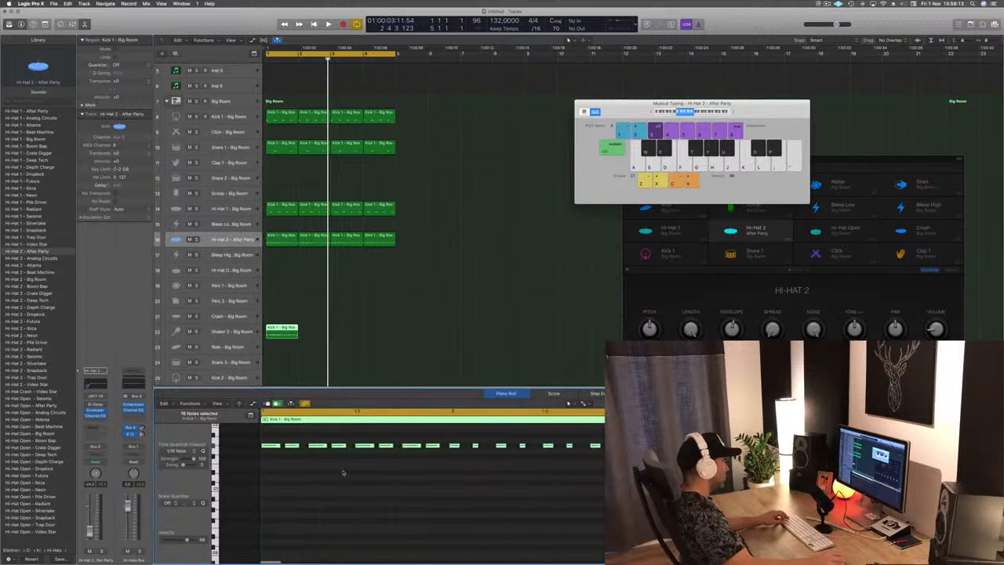
pyautogui.click(294, 446)
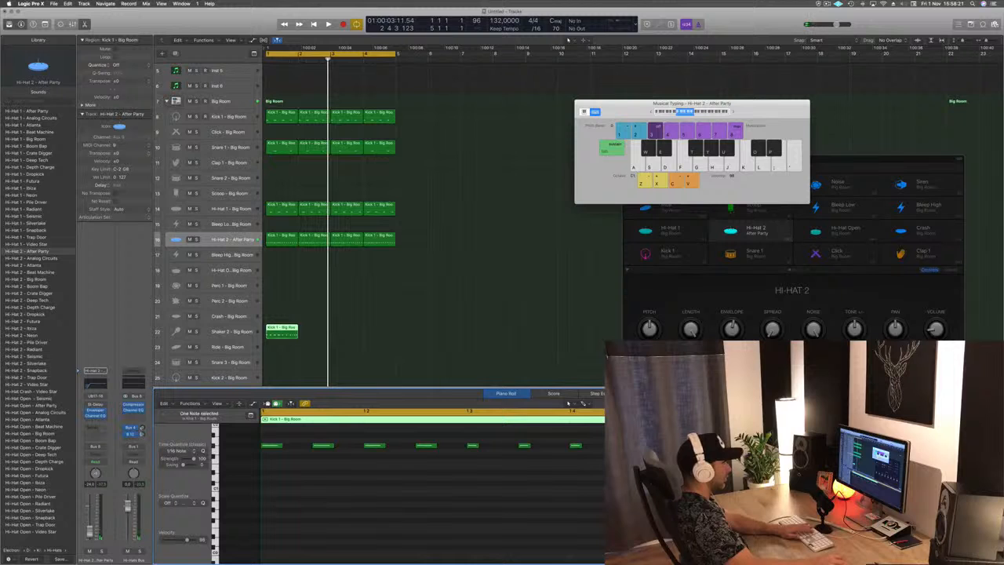
pyautogui.press('Return')
pyautogui.press('space')
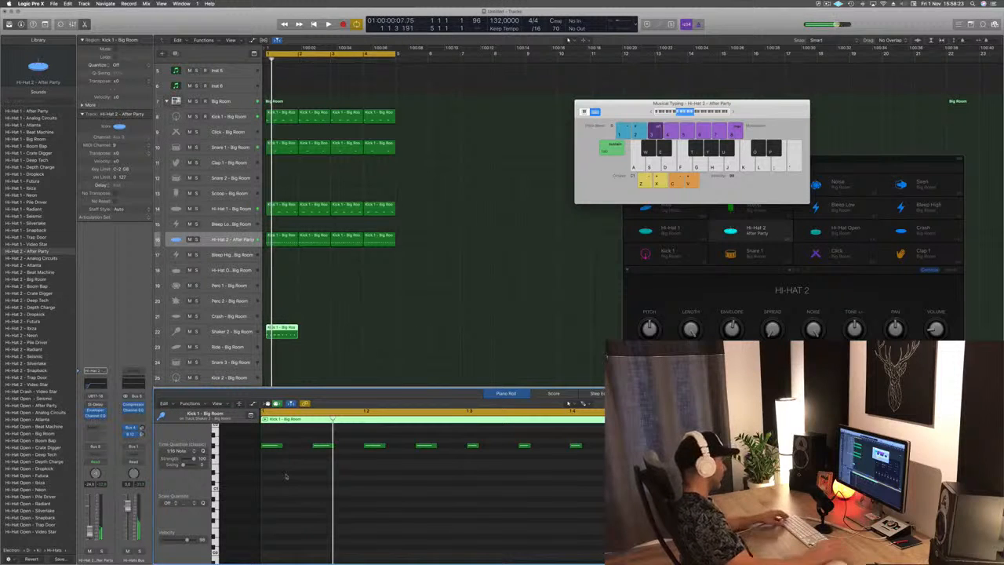
# Transpose all eight notes of the Shaker 2 region up to the pitch that triggers the Shaker 2 sound.
pyautogui.press('super+a')
pyautogui.hotkey('alt', 'Up')
pyautogui.hotkey('alt', 'Up')
pyautogui.hotkey('alt', 'Up')
pyautogui.hotkey('alt', 'Up')
pyautogui.hotkey('alt', 'Up')
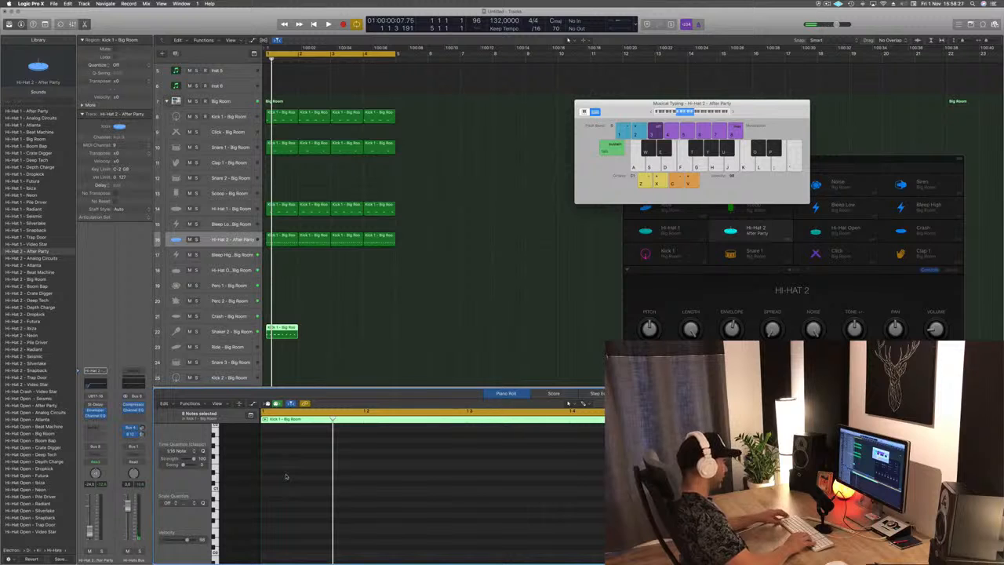
pyautogui.press('super+Up')
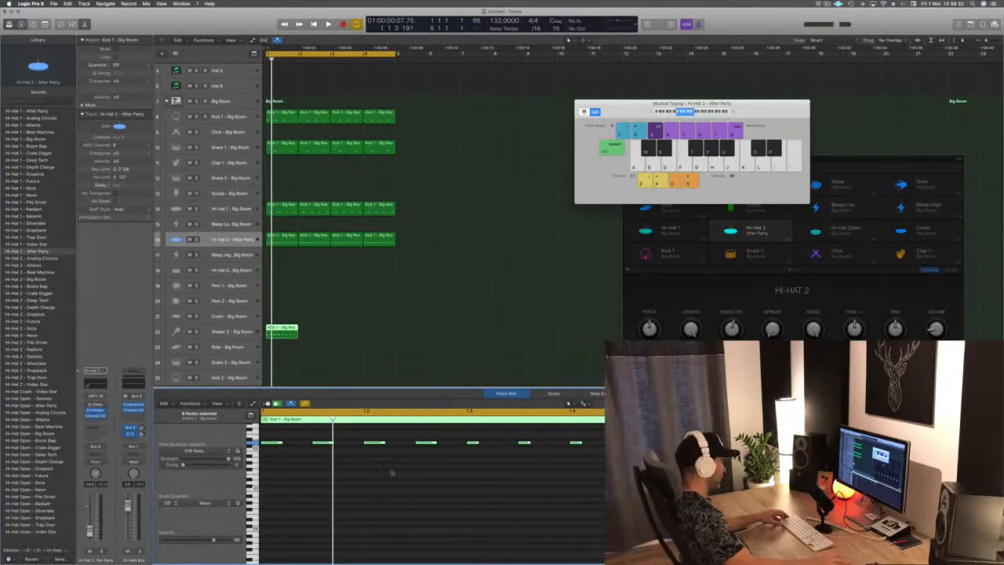
pyautogui.click(371, 495)
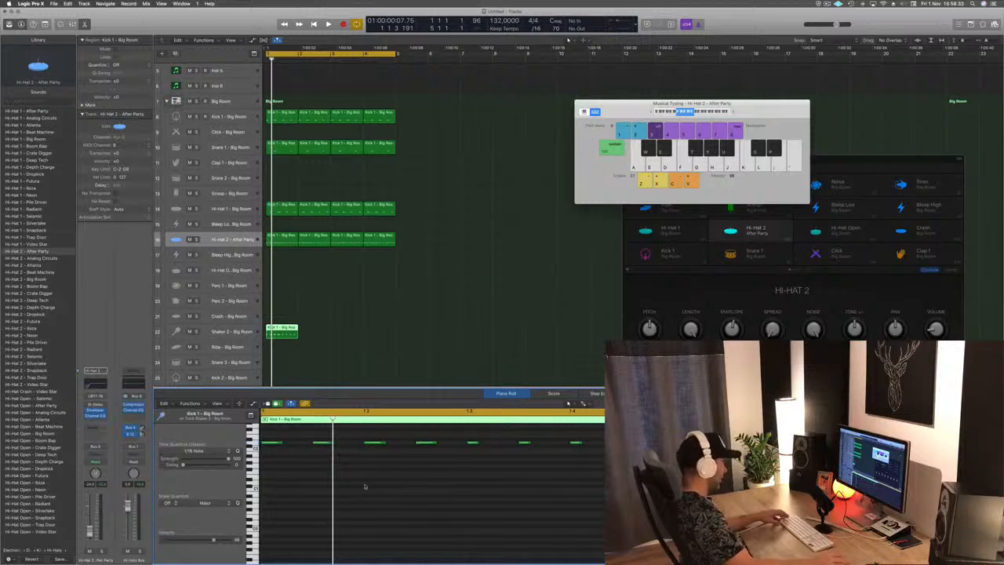
pyautogui.press('super+a')
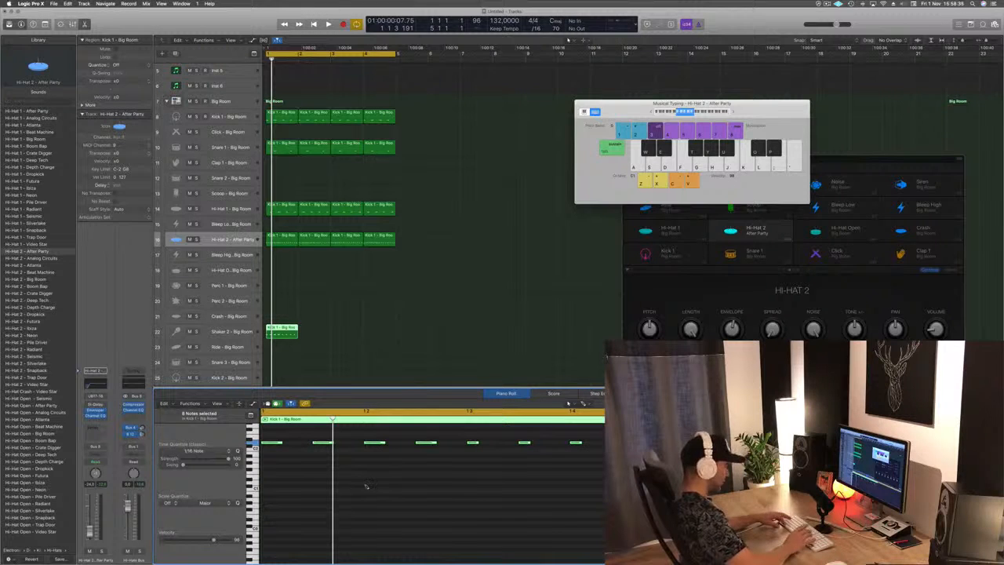
pyautogui.scroll(1, 365, 486)
pyautogui.scroll(-1, 365, 486)
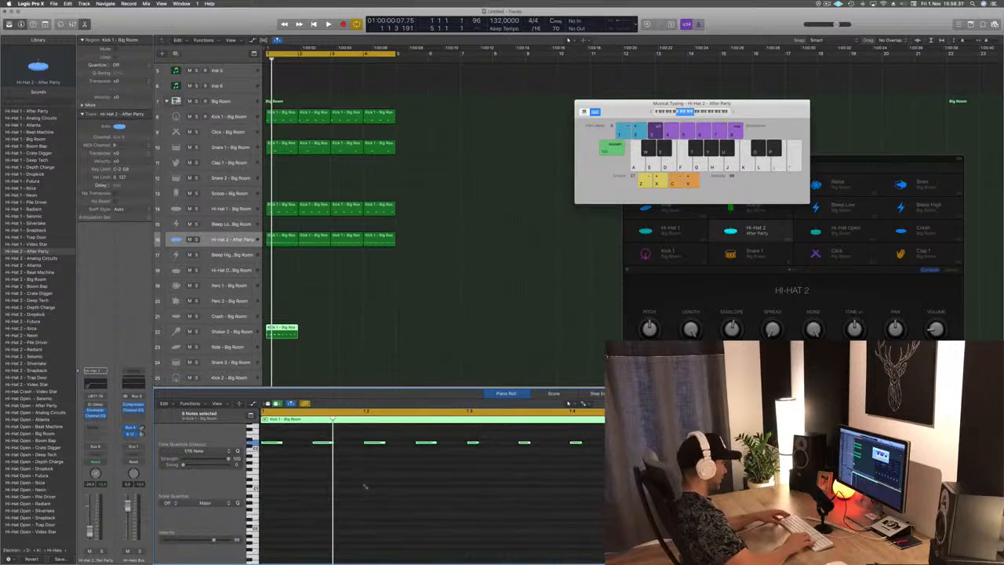
pyautogui.hotkey('alt', 'Up')
pyautogui.hotkey('alt', 'Down')
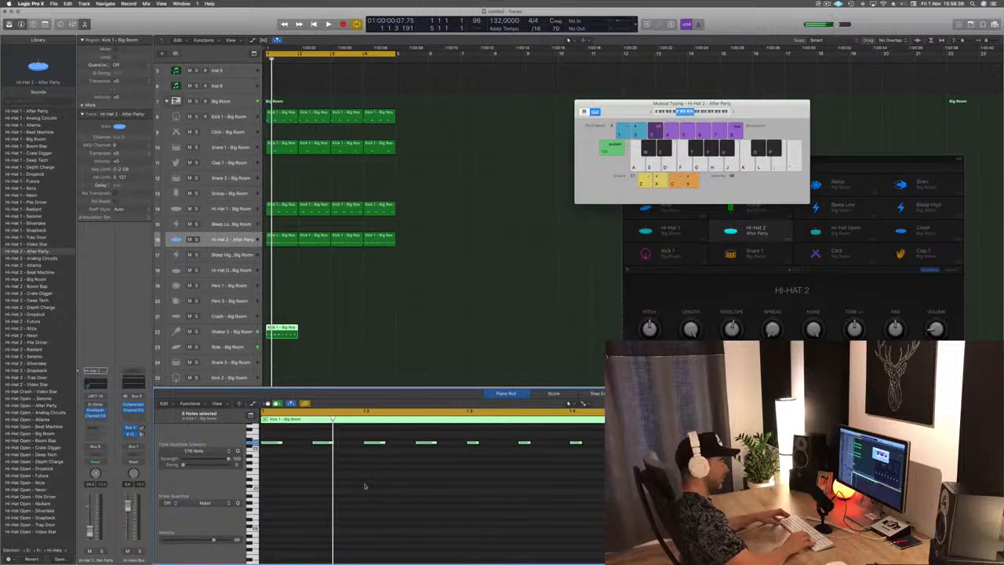
pyautogui.hotkey('alt', 'Up')
pyautogui.hotkey('alt', 'Down')
pyautogui.hotkey('alt', 'Up')
pyautogui.hotkey('alt', 'Down')
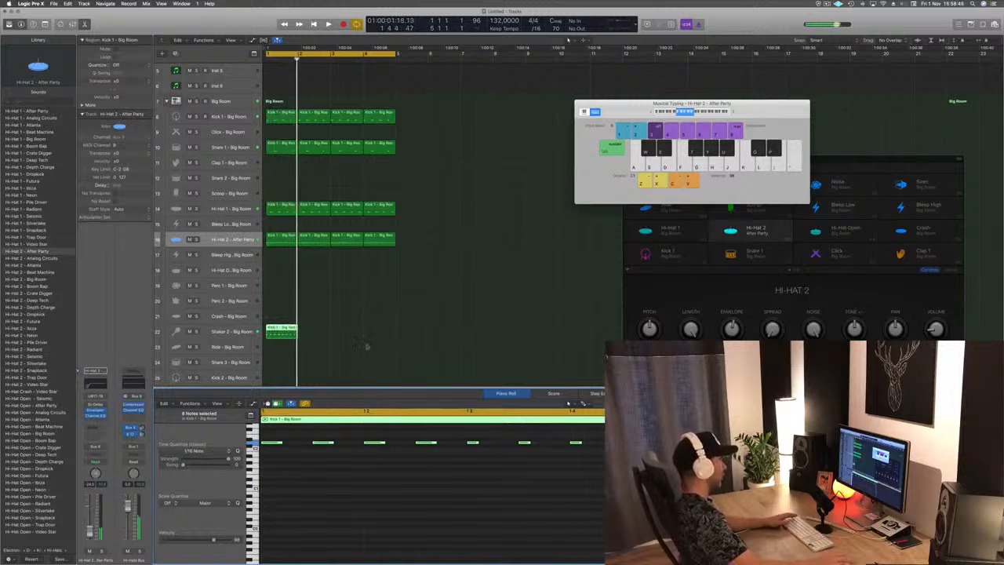
# Repeat the Shaker 2 region through bar 4 and play the loop with the Shaker 2 track selected.
pyautogui.moveTo(292, 333); pyautogui.dragTo(350, 333)
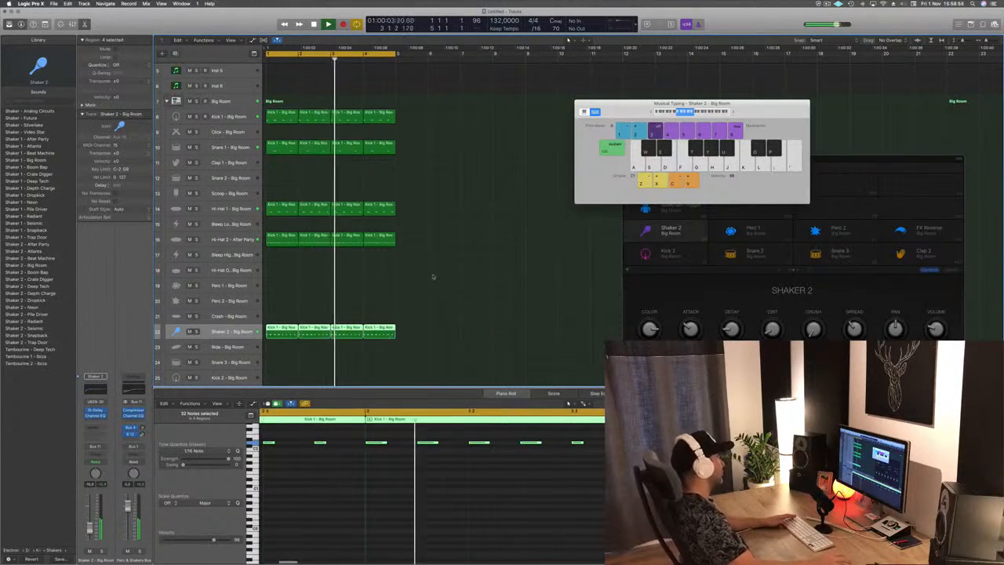
pyautogui.click(437, 324)
pyautogui.scroll(-1, 353, 235)
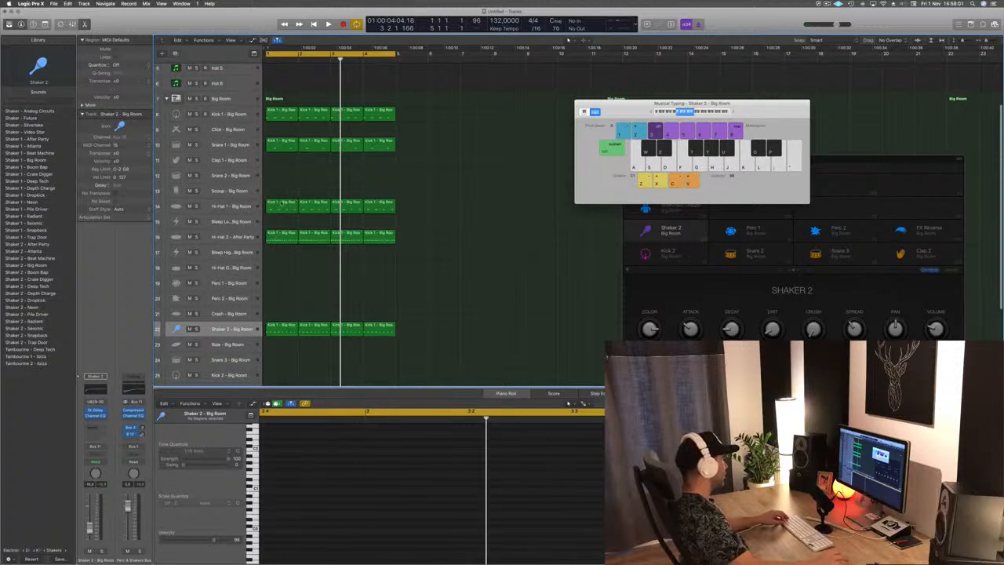
# Copy the first Hi-Hat 1 region onto the Scoop track and delete its first three notes.
pyautogui.click(280, 203)
pyautogui.moveTo(278, 204); pyautogui.dragTo(280, 190)
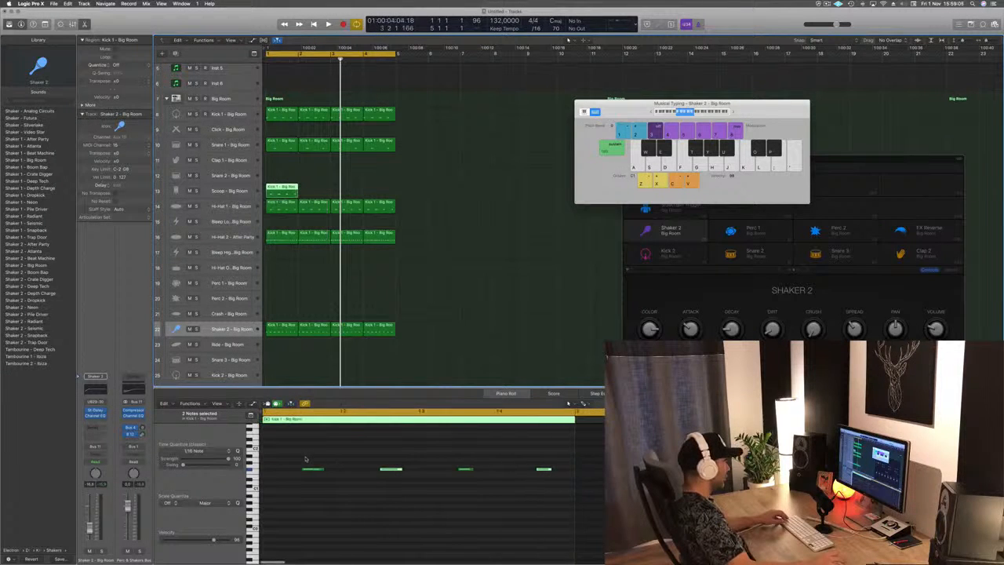
pyautogui.moveTo(300, 454); pyautogui.dragTo(482, 501)
pyautogui.press('Delete')
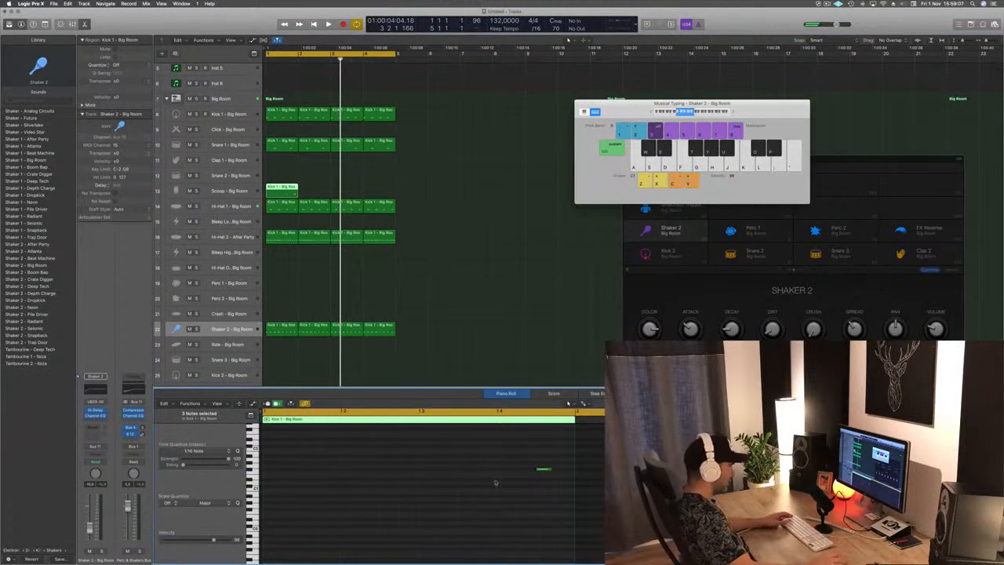
# Transpose the remaining note down to the Scoop sound, trying it a sixteenth later before returning it to the off-beat after beat 4.
pyautogui.moveTo(544, 469); pyautogui.dragTo(562, 469)
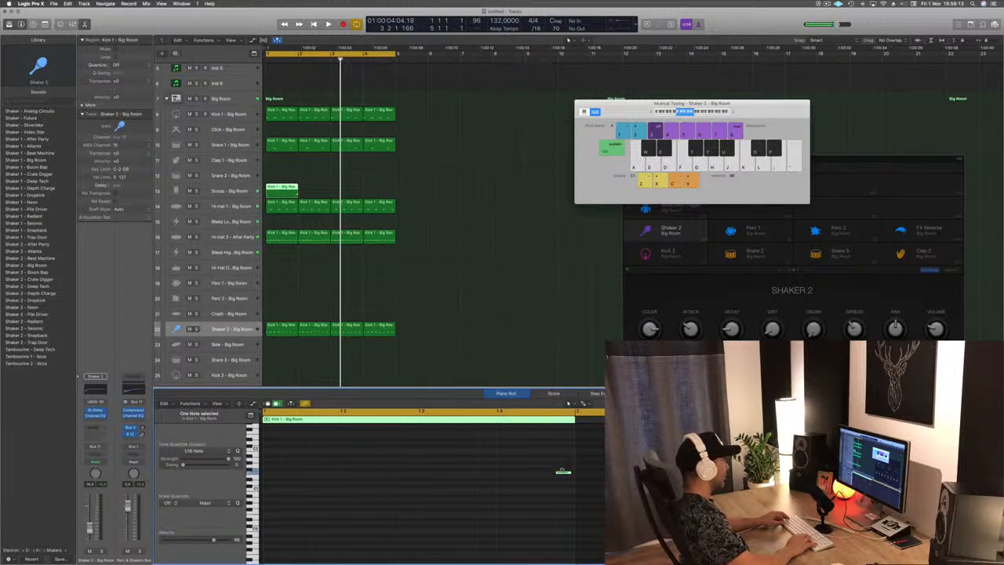
pyautogui.press('space')
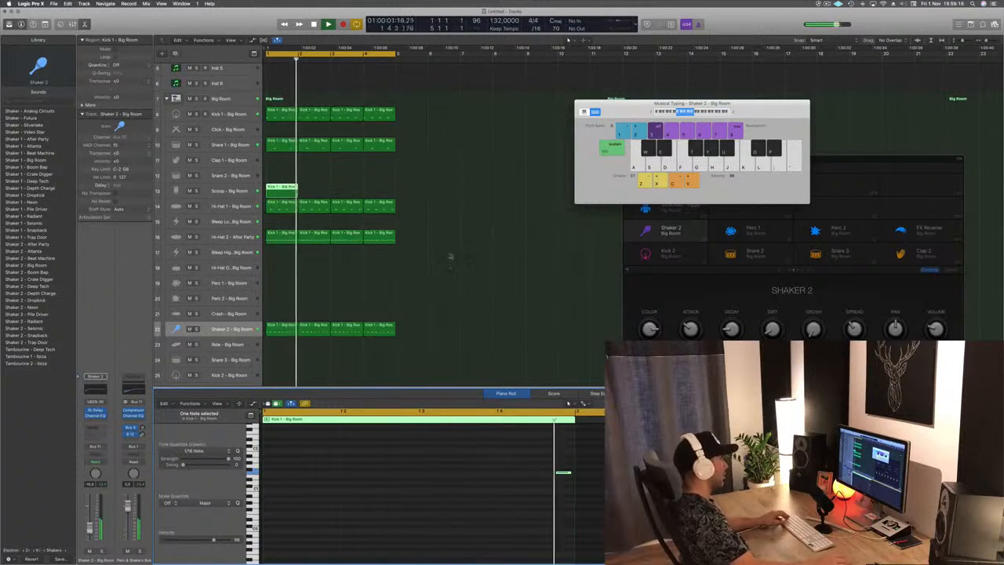
pyautogui.press('space')
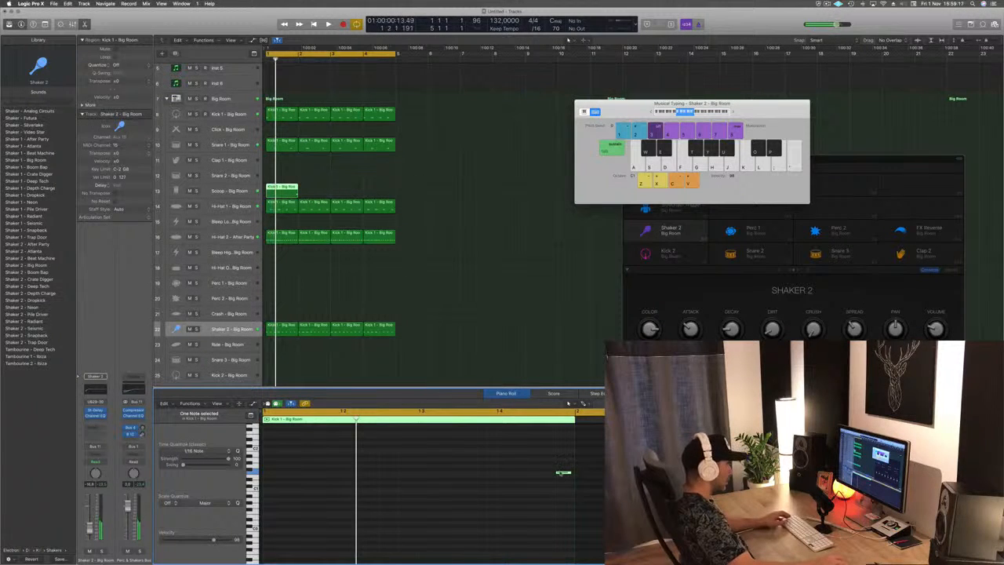
pyautogui.moveTo(563, 472); pyautogui.dragTo(544, 472)
pyautogui.press('space')
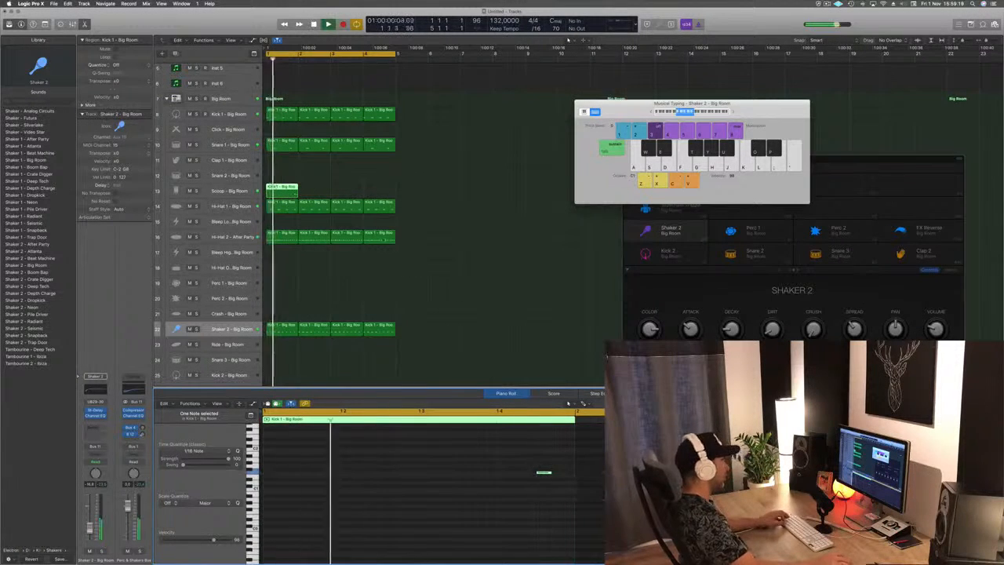
# Repeat the Scoop region through bar 4 and listen to the full drum loop.
pyautogui.moveTo(280, 190); pyautogui.dragTo(345, 192)
pyautogui.press('super+z')
pyautogui.click(838, 3)
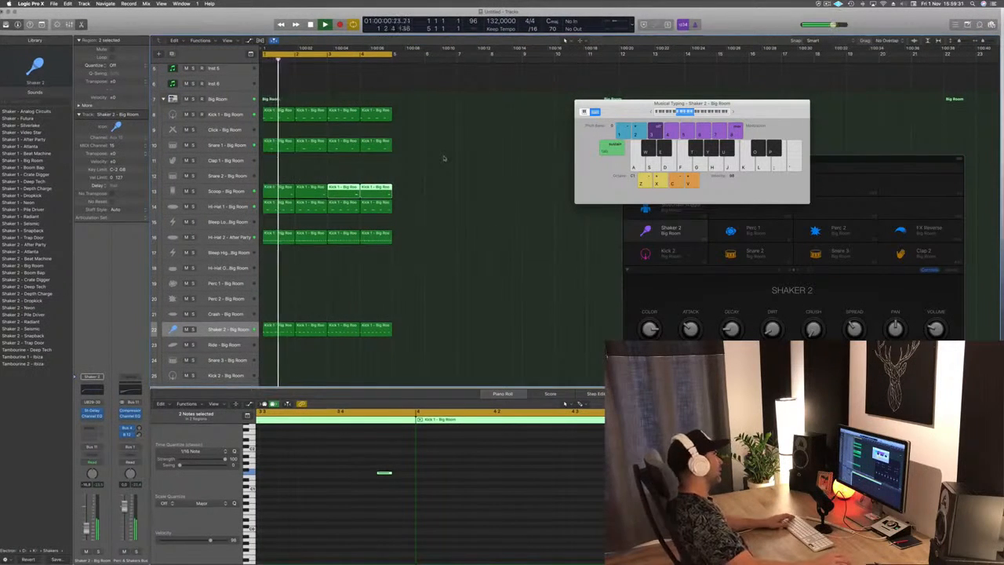
pyautogui.click(443, 158)
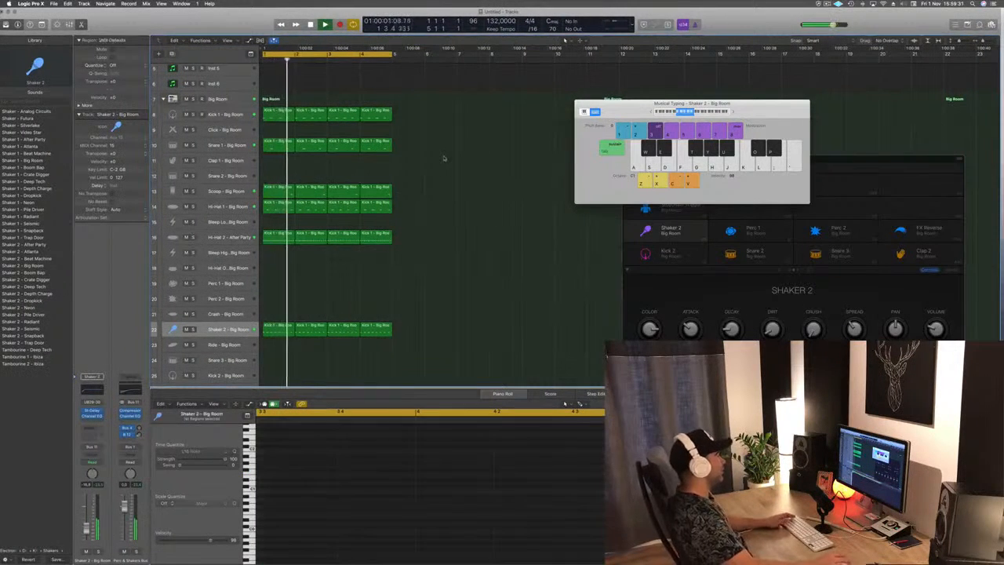
pyautogui.press('space')
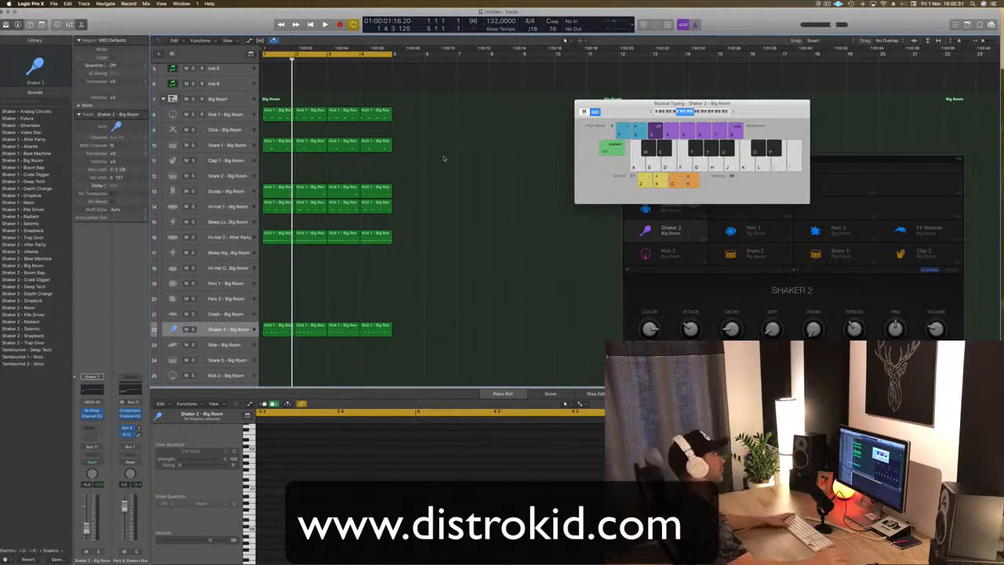
# Open Sylenth1 on the Inst 1 track and load the sound bank containing the BASS - #ABGT preset.
pyautogui.scroll(5, 306, 104)
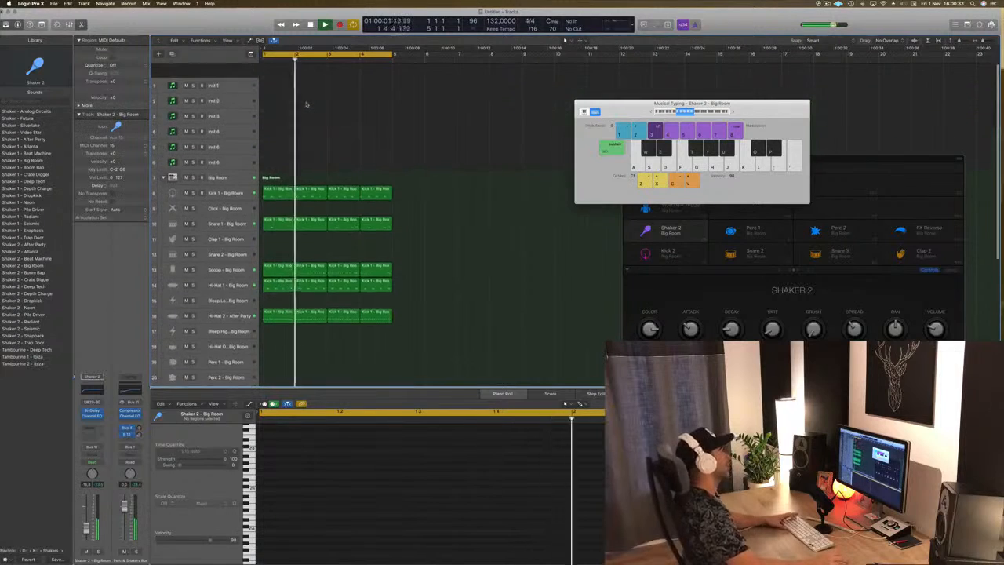
pyautogui.click(230, 72)
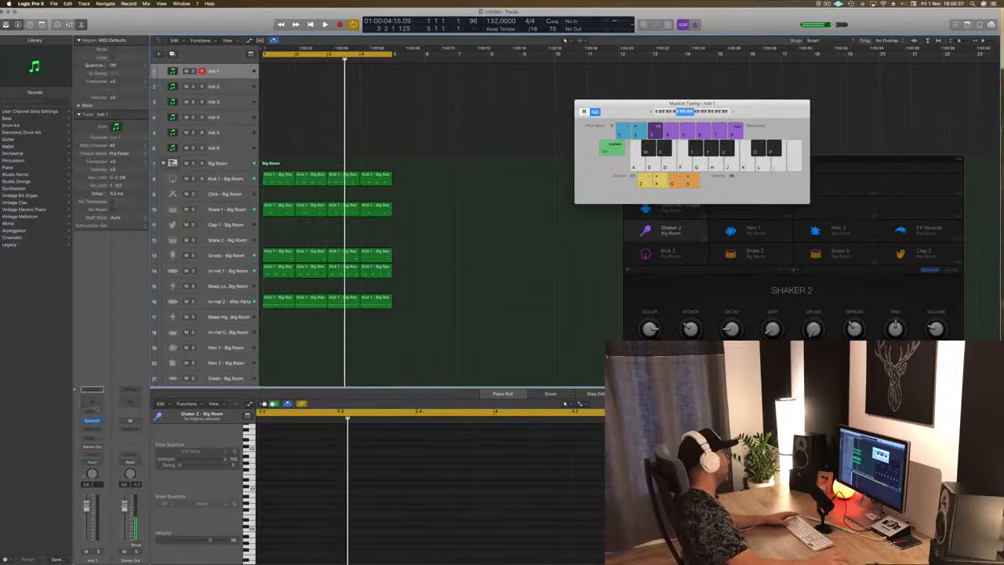
pyautogui.click(92, 420)
pyautogui.moveTo(194, 24); pyautogui.dragTo(552, 69)
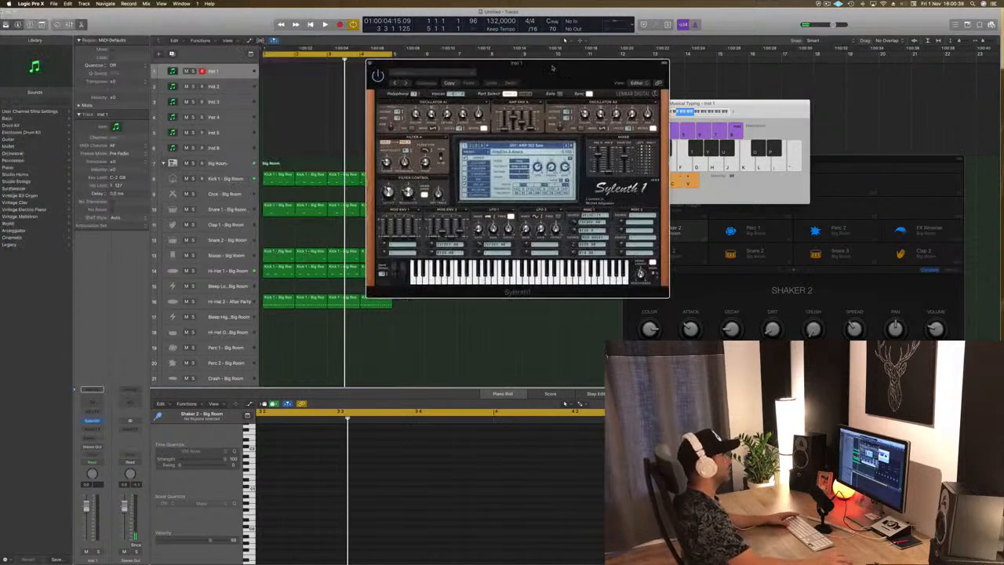
pyautogui.click(469, 150)
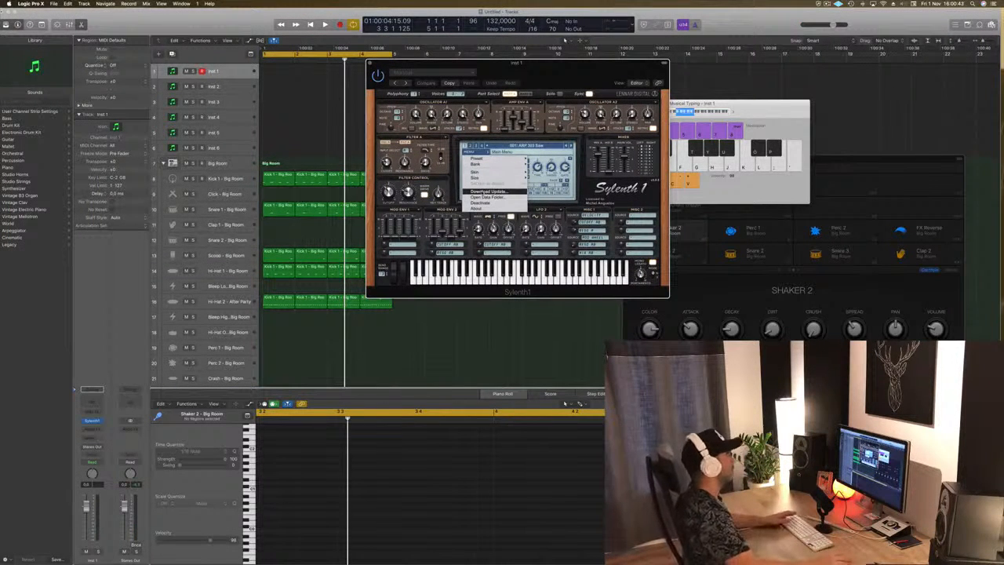
pyautogui.moveTo(502, 163)
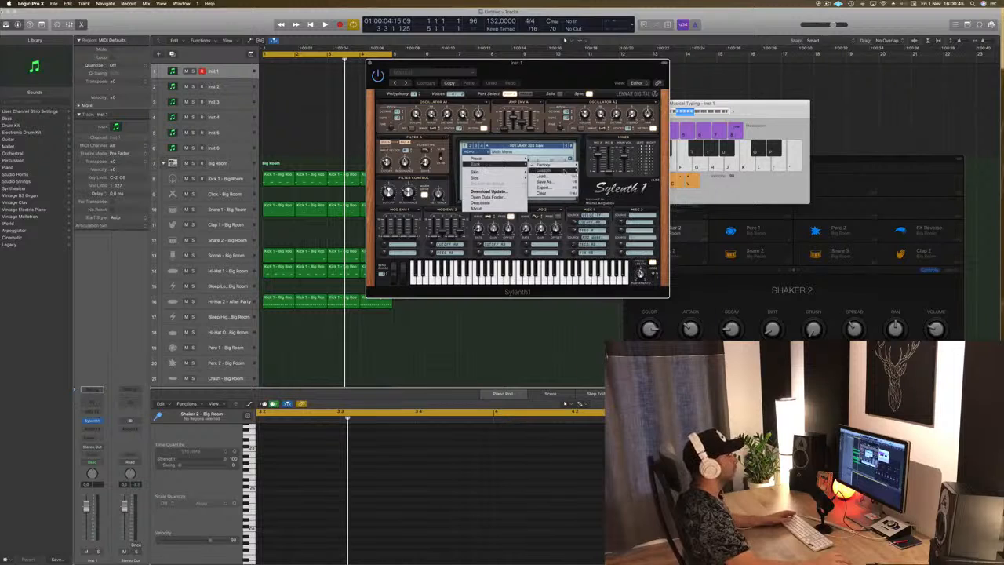
pyautogui.moveTo(565, 171)
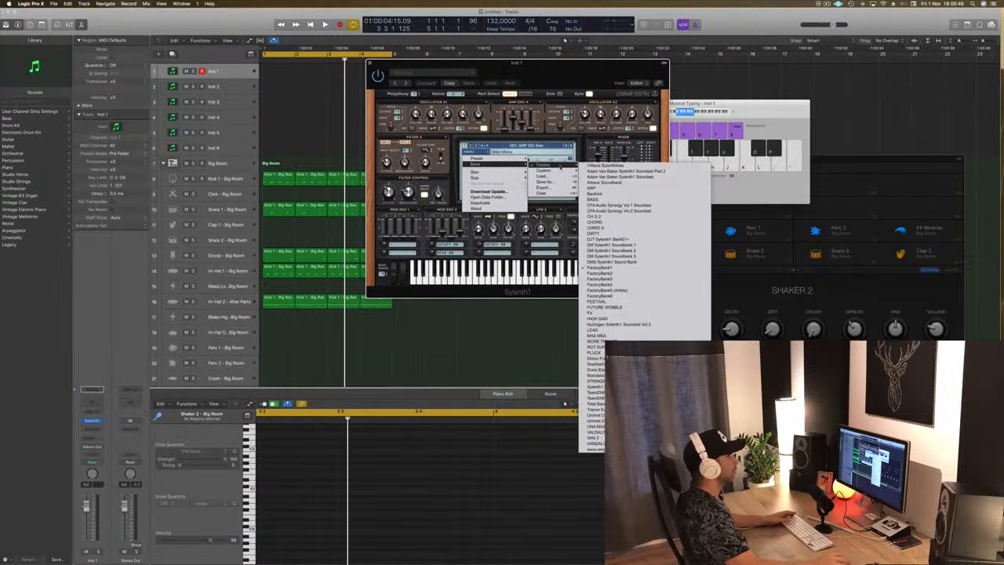
pyautogui.click(615, 227)
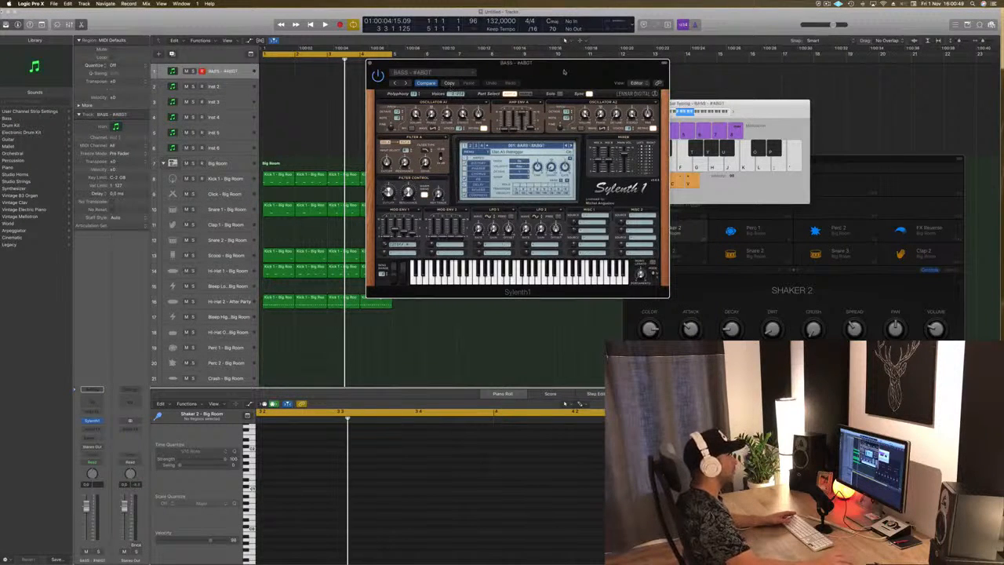
# Audition the BASS - #ABGT preset with Musical Typing, placing the synth and keyboard windows clear of each other.
pyautogui.moveTo(564, 72); pyautogui.dragTo(587, 75)
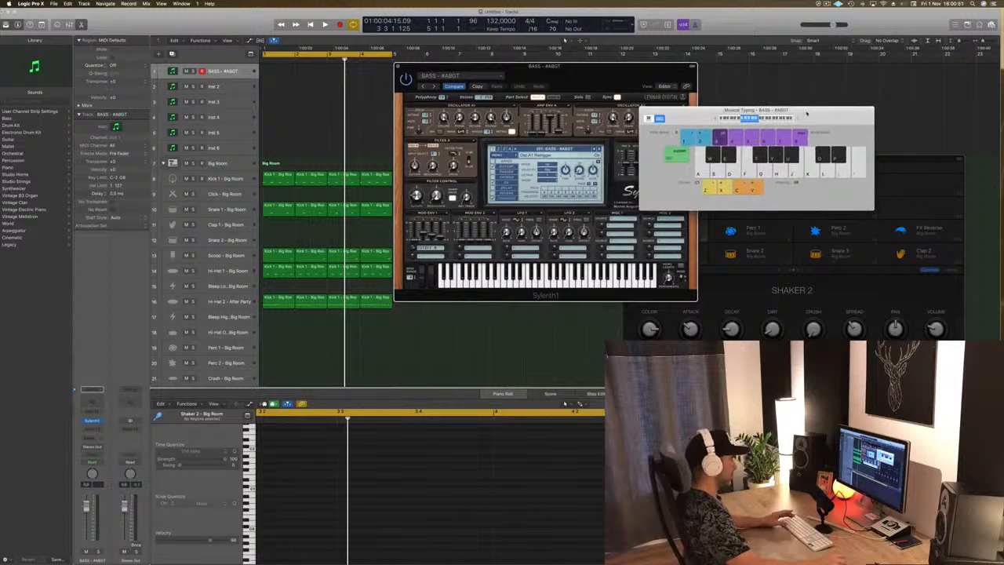
pyautogui.press('f')
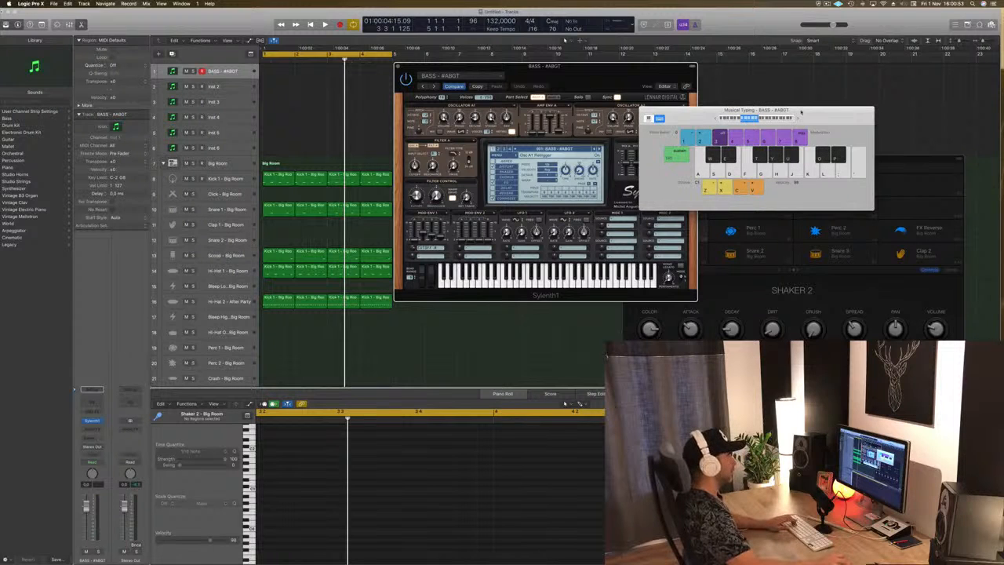
pyautogui.moveTo(801, 112); pyautogui.dragTo(833, 95)
pyautogui.press('g')
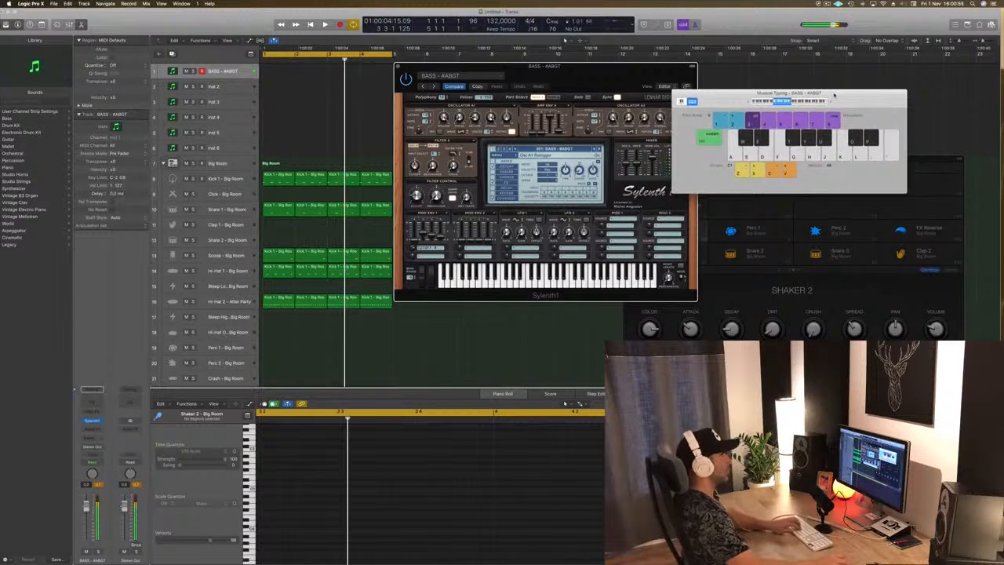
pyautogui.press('l')
pyautogui.press('l')
pyautogui.press("'")
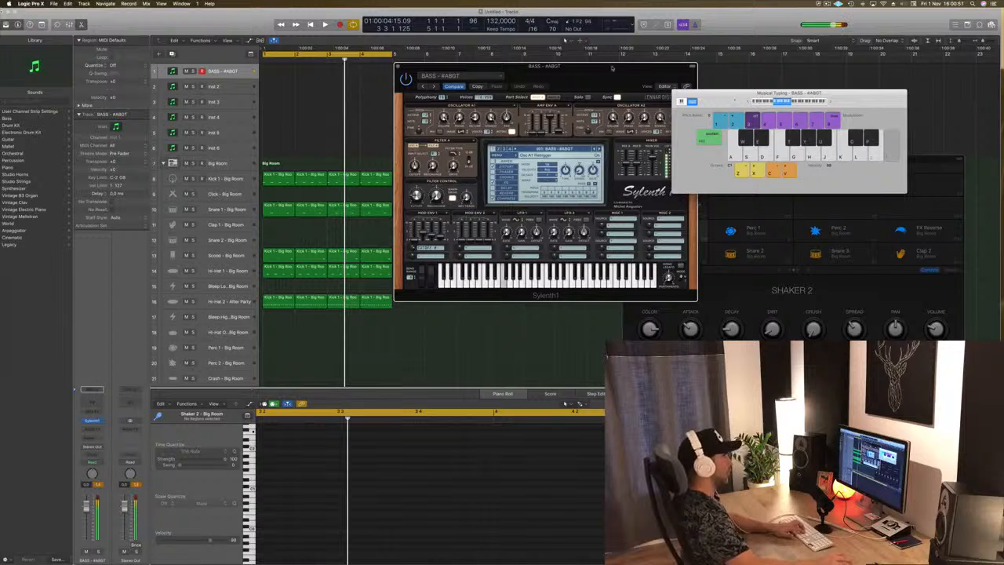
pyautogui.moveTo(612, 69); pyautogui.dragTo(518, 131)
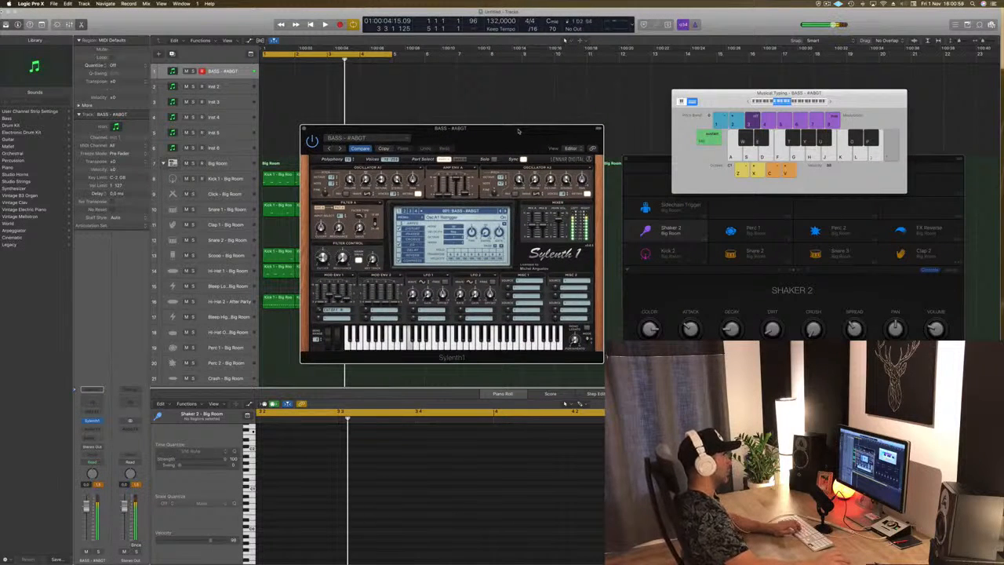
# Play the drum loop, raise Musical Typing by one octave, and try BASS - #ABGT notes over the beat.
pyautogui.press('space')
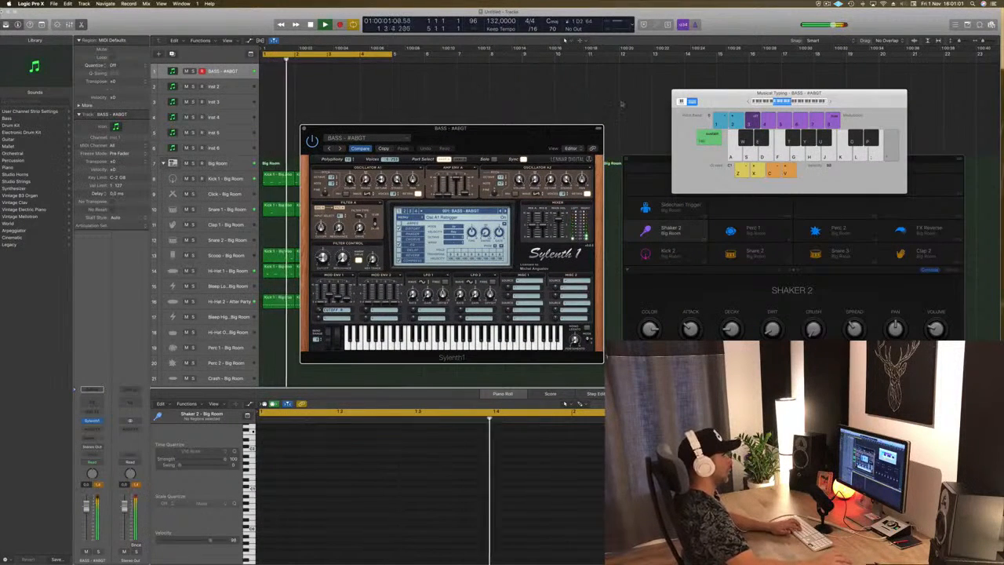
pyautogui.click(830, 102)
pyautogui.press('l')
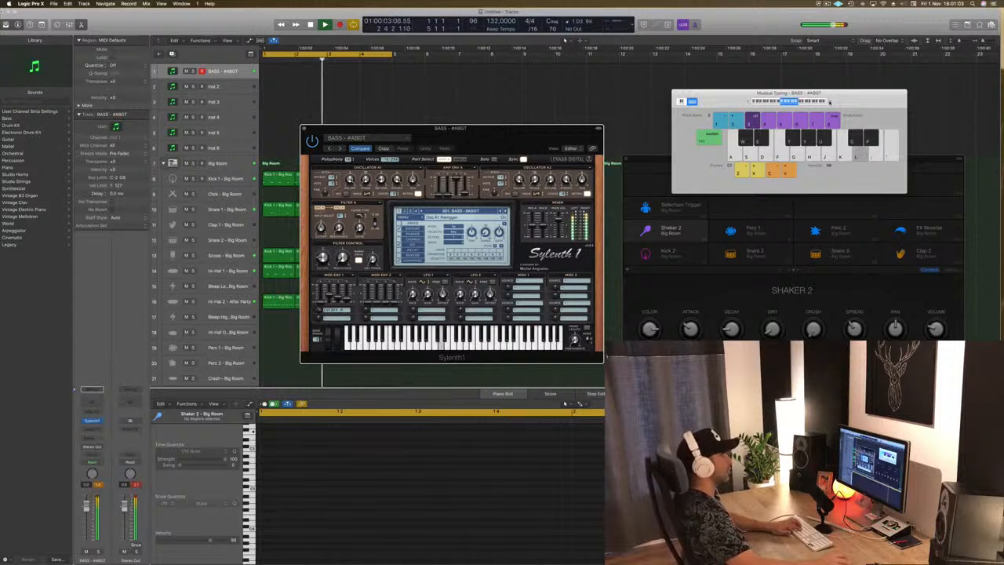
pyautogui.press('g')
pyautogui.press('j')
pyautogui.press('k')
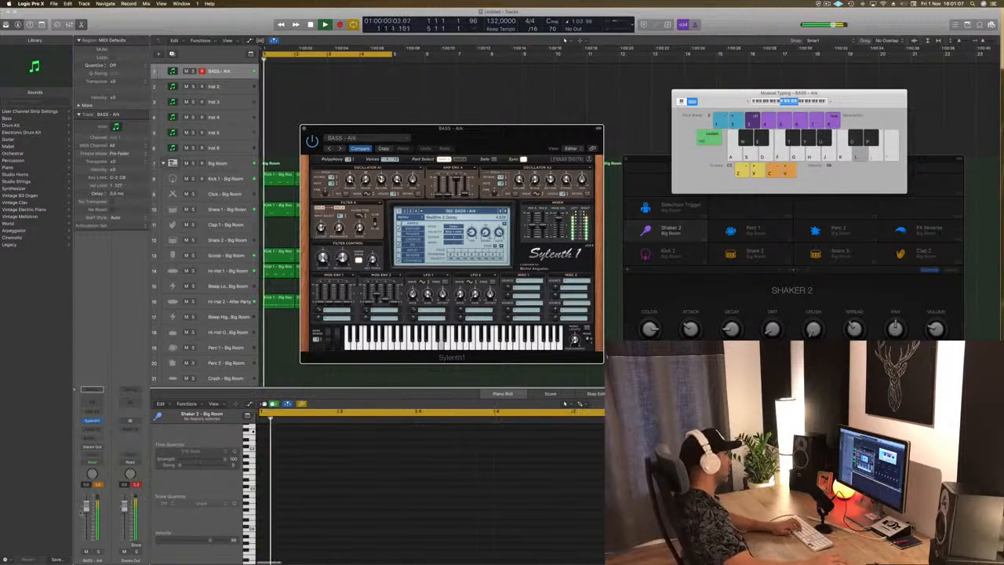
# Switch to the BASS - Ark preset, lower the track volume to about -10.4 dB, and try notes over the loop.
pyautogui.click(340, 147)
pyautogui.moveTo(85, 508); pyautogui.dragTo(85, 523)
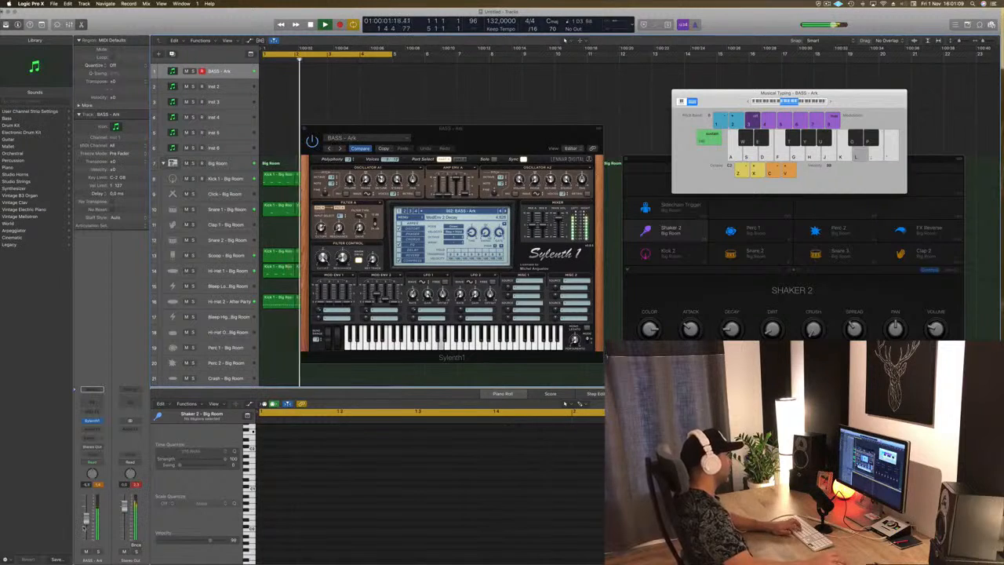
pyautogui.press('j')
pyautogui.press('g')
pyautogui.press('j')
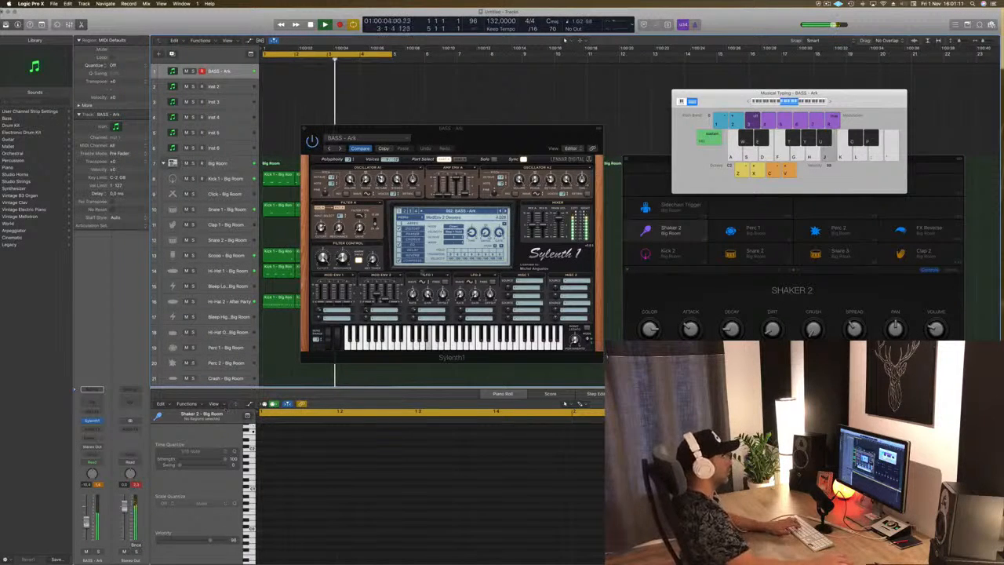
pyautogui.press('k')
pyautogui.press("'")
pyautogui.press("'")
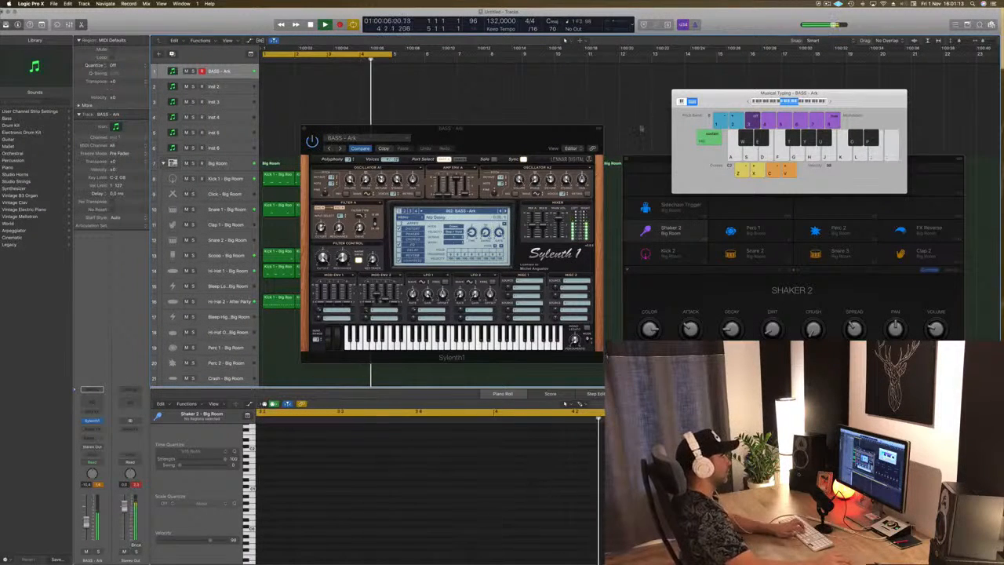
pyautogui.press(';')
# Switch Sylenth1 to the BASS - Beam preset and try out bass notes over the playing drum loop.
pyautogui.click(505, 211)
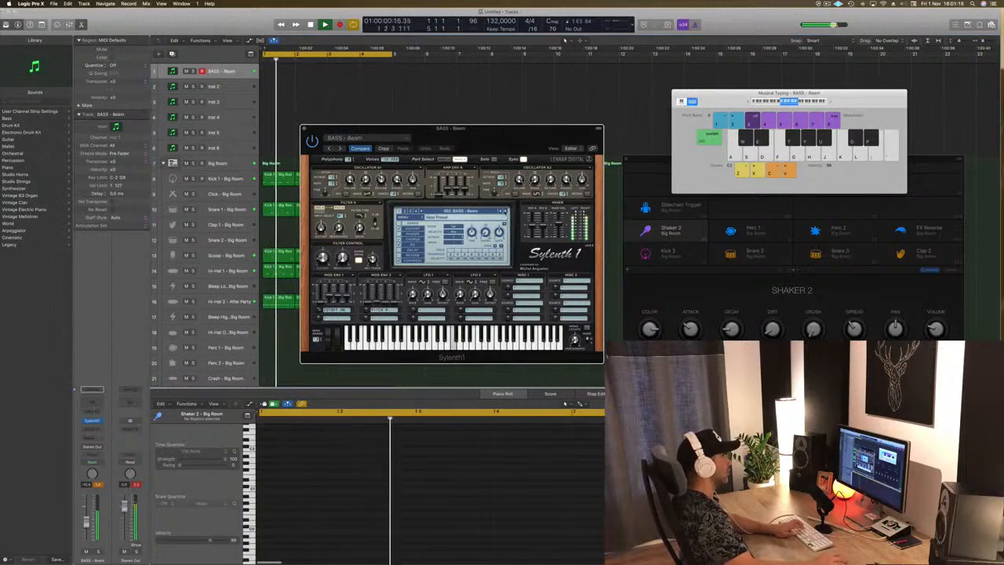
pyautogui.press("'")
pyautogui.press('l')
pyautogui.press('a')
pyautogui.press('a')
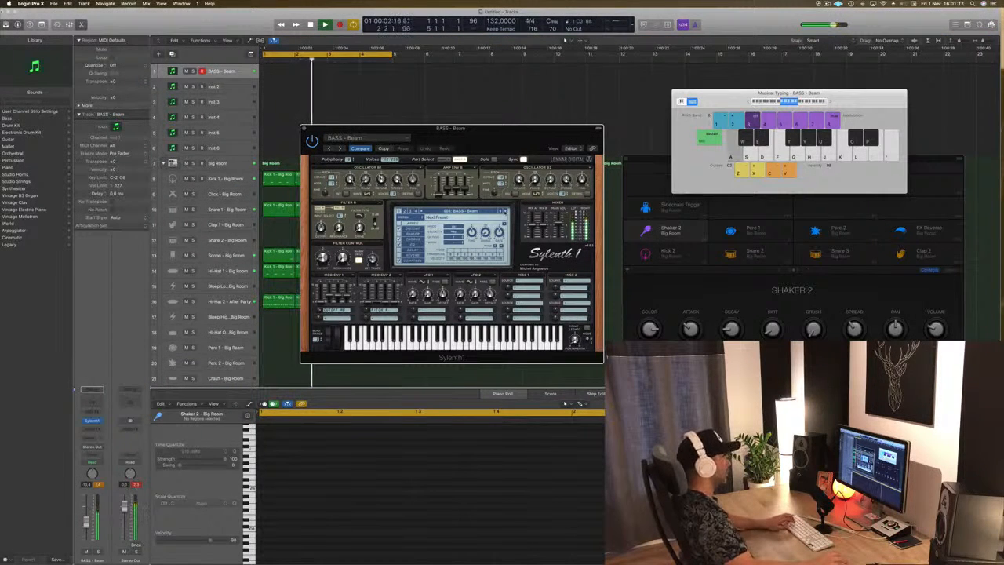
pyautogui.press('s')
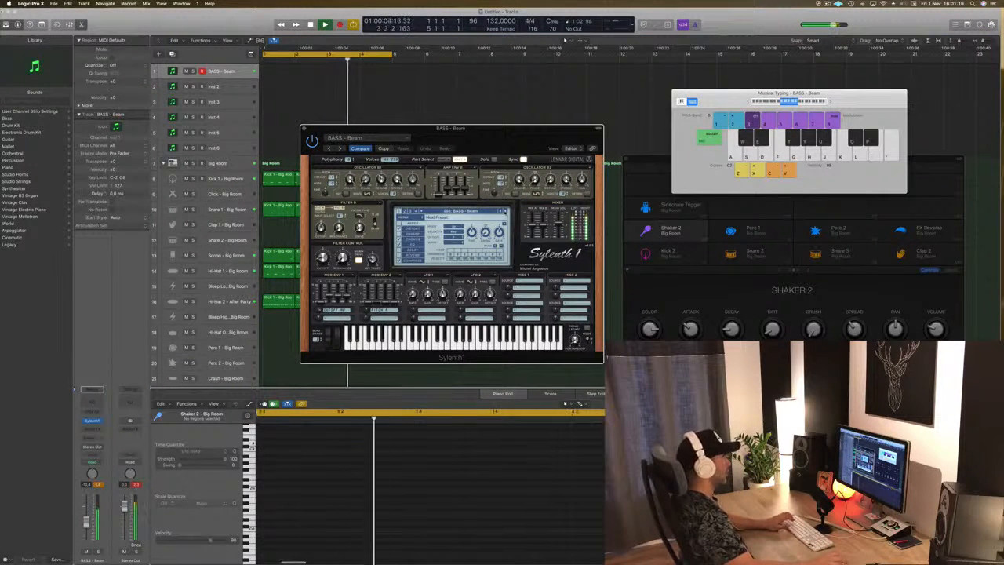
pyautogui.press('d')
pyautogui.press('s')
pyautogui.press('a')
pyautogui.press('s')
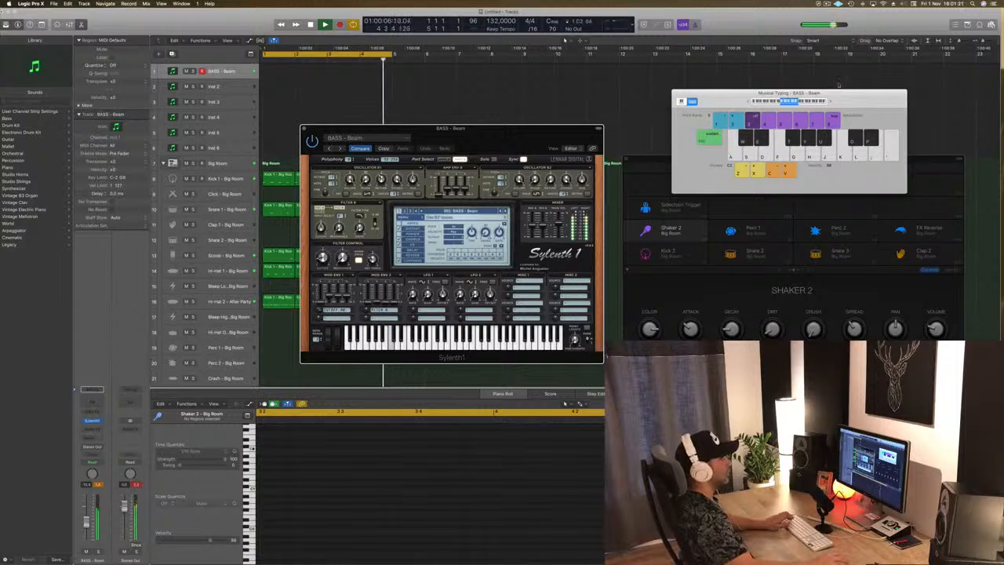
# Try BASS - Beam one octave lower, and return Musical Typing to the higher octave.
pyautogui.click(778, 103)
pyautogui.press('a')
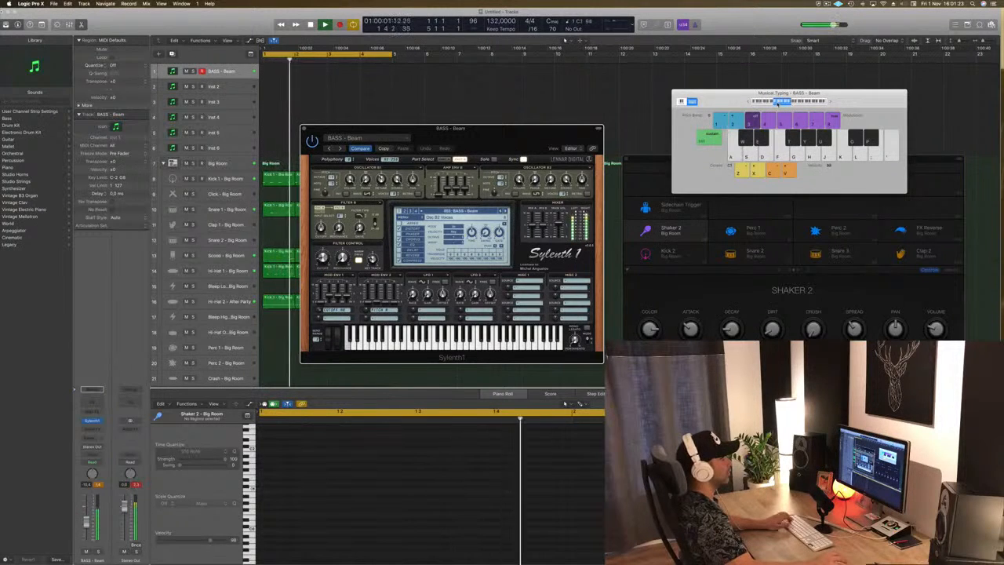
pyautogui.press('s')
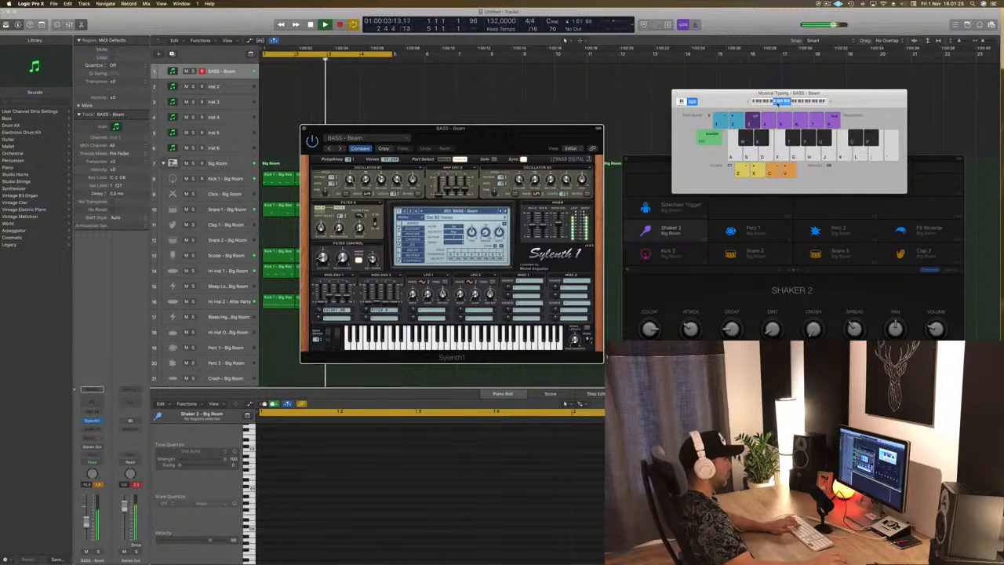
pyautogui.press('k')
pyautogui.click(829, 102)
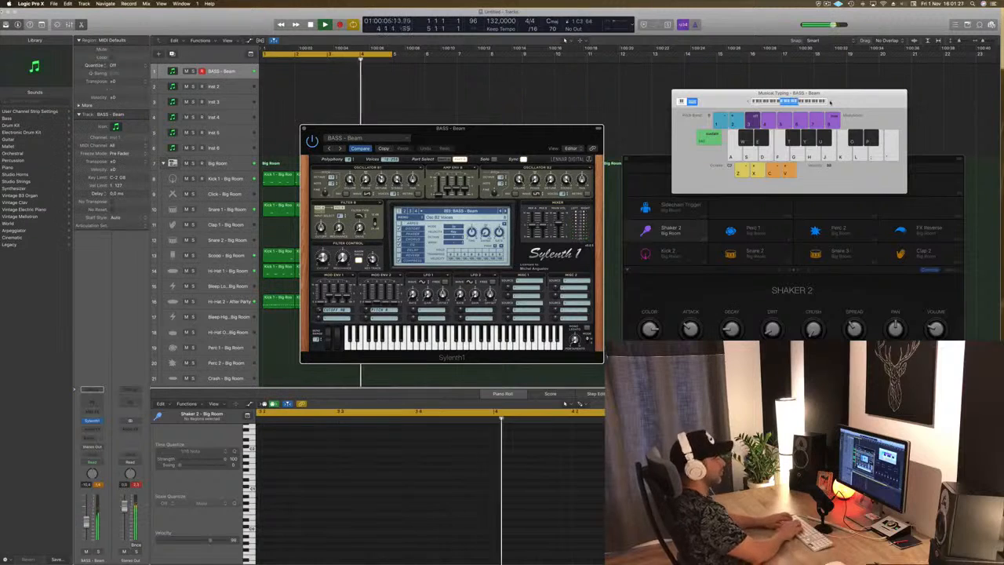
# Rehearse a bass line with the BASS - Beam sound in the higher octave over the drum loop.
pyautogui.press('s')
pyautogui.press('d')
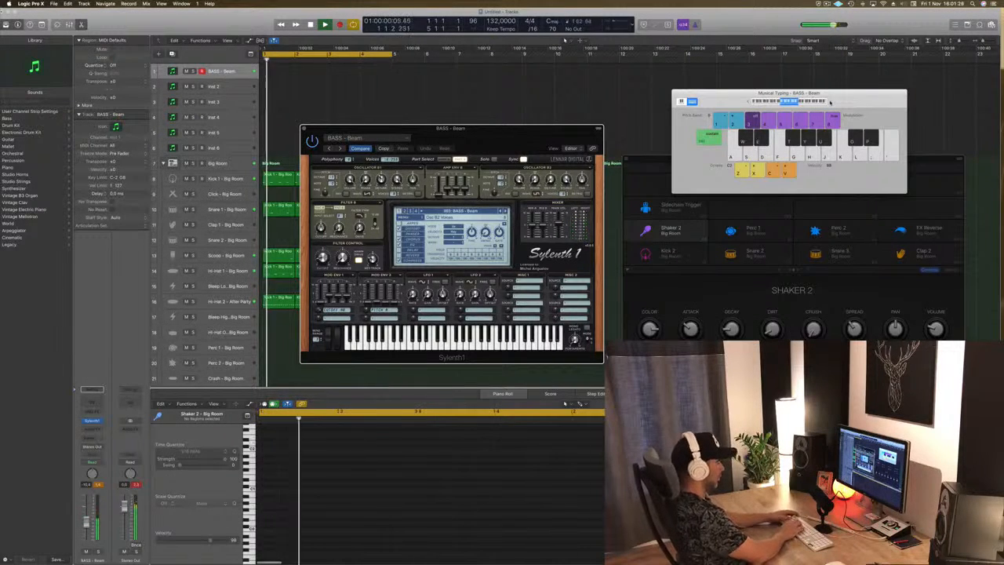
pyautogui.press('g')
pyautogui.press('f')
pyautogui.press('d')
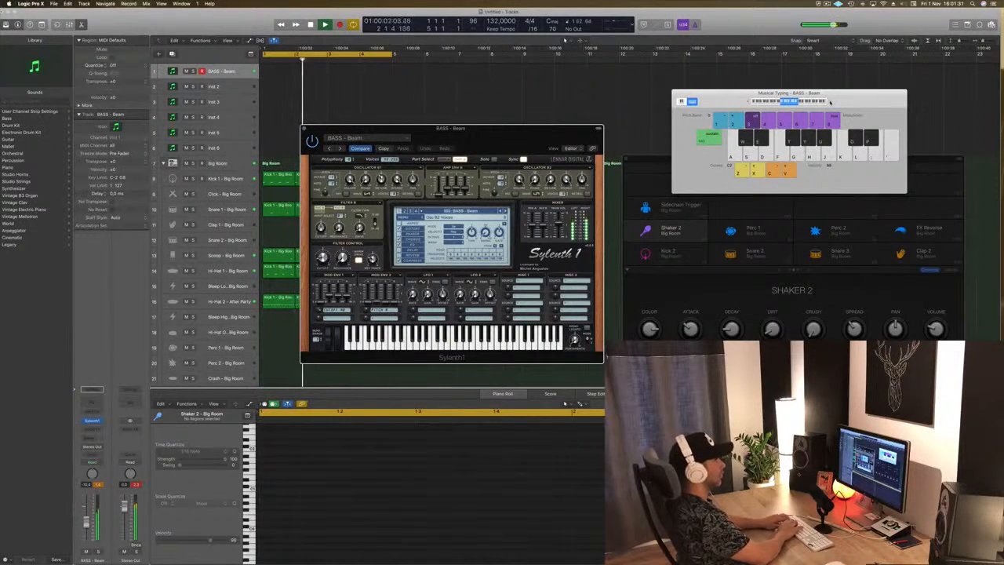
pyautogui.press('d')
pyautogui.press('d')
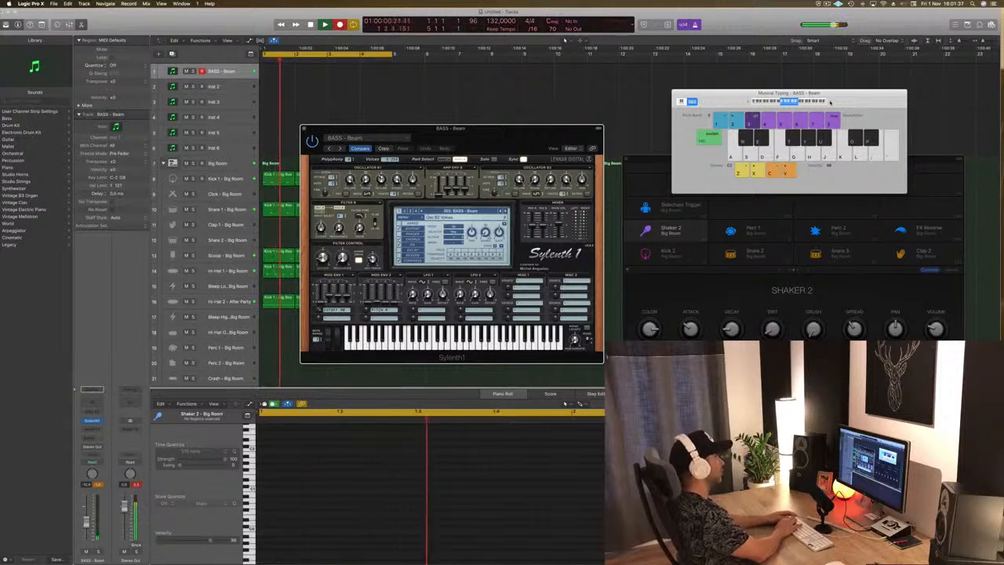
# Try recording a bass line on the BASS - Beam track over the loop, and delete the recorded regions.
pyautogui.press('r')
pyautogui.press('d')
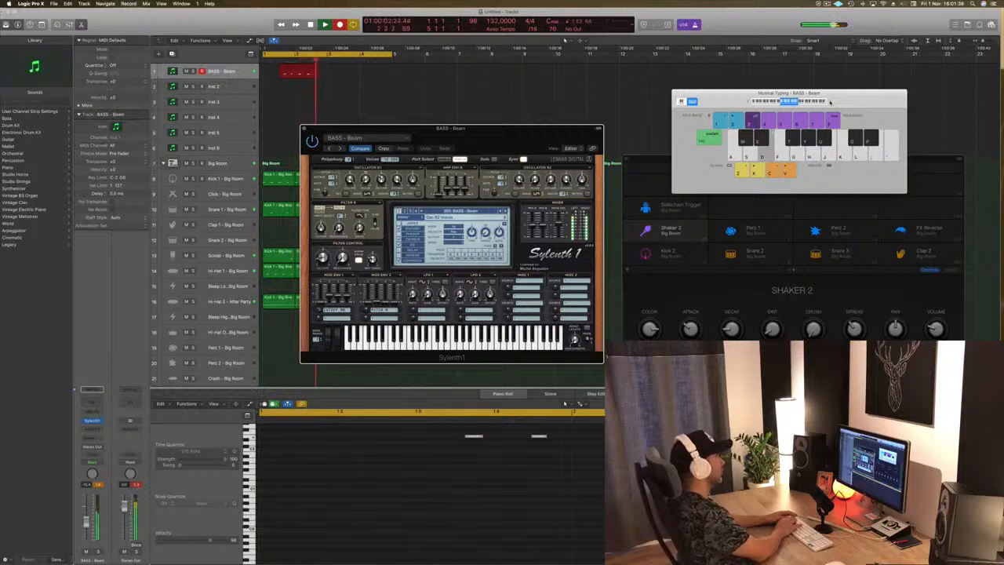
pyautogui.press('f')
pyautogui.press('d')
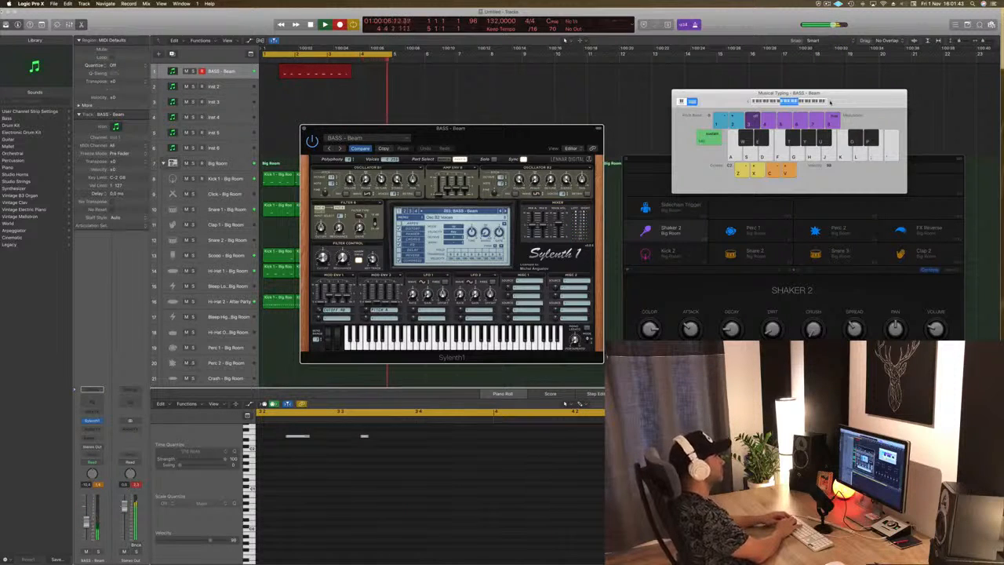
pyautogui.press('d')
pyautogui.press('d')
pyautogui.press('d')
pyautogui.press('d')
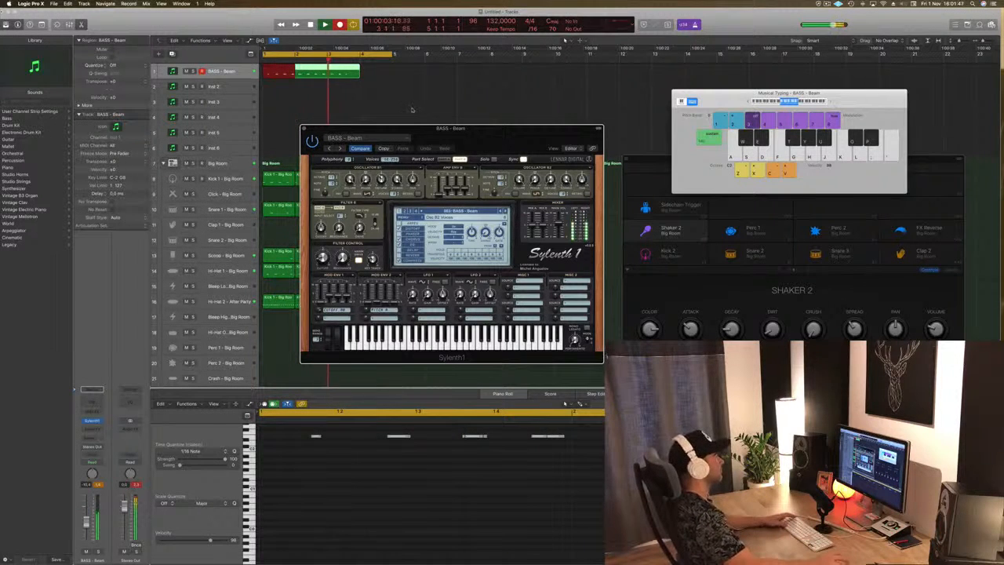
pyautogui.moveTo(404, 82); pyautogui.dragTo(288, 88)
pyautogui.press('Delete')
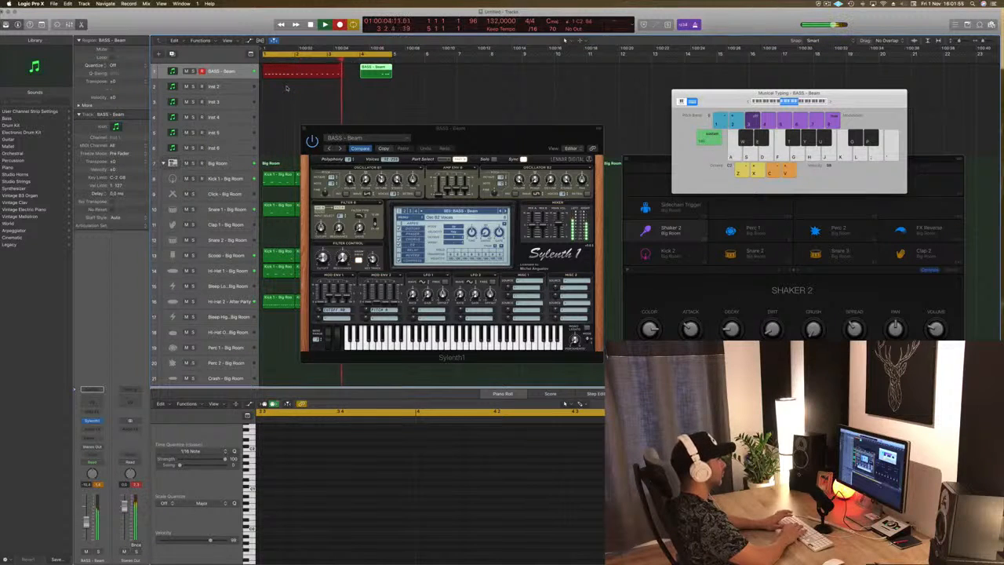
# Record a new BASS - Beam take across the first three bars and delete the leftover region in bar 4.
pyautogui.press('a')
pyautogui.press('space')
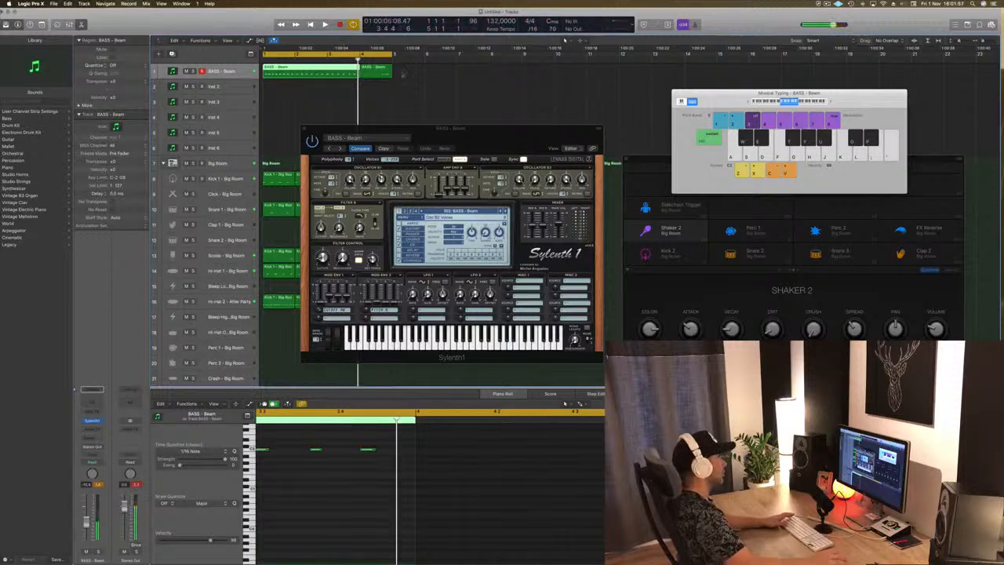
pyautogui.moveTo(403, 74); pyautogui.dragTo(390, 74)
pyautogui.press('Delete')
# Divide the BASS - Beam region at bar 3, using the Split option for notes that cross the cut.
pyautogui.click(323, 75)
pyautogui.moveTo(326, 70); pyautogui.dragTo(327, 70)
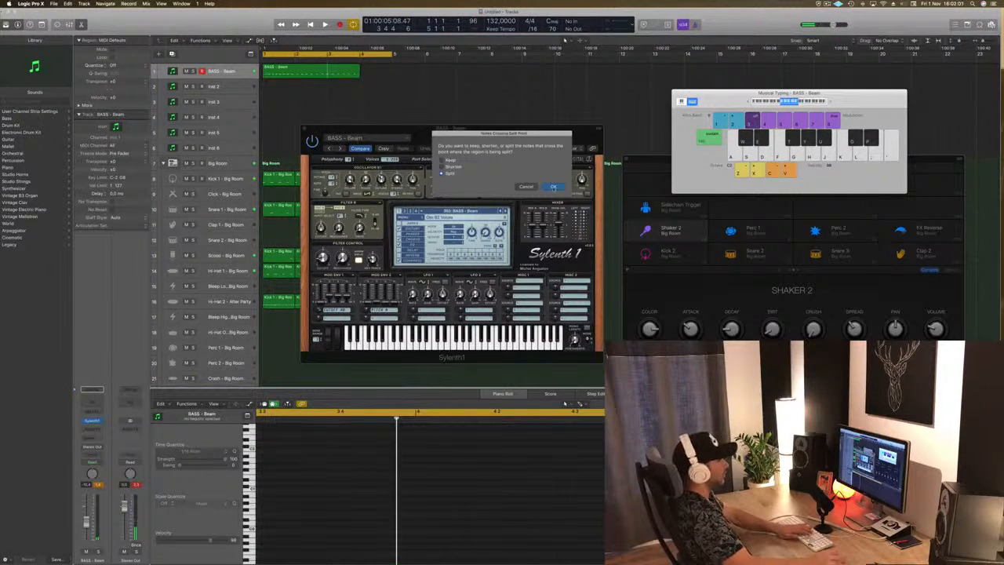
pyautogui.press('Return')
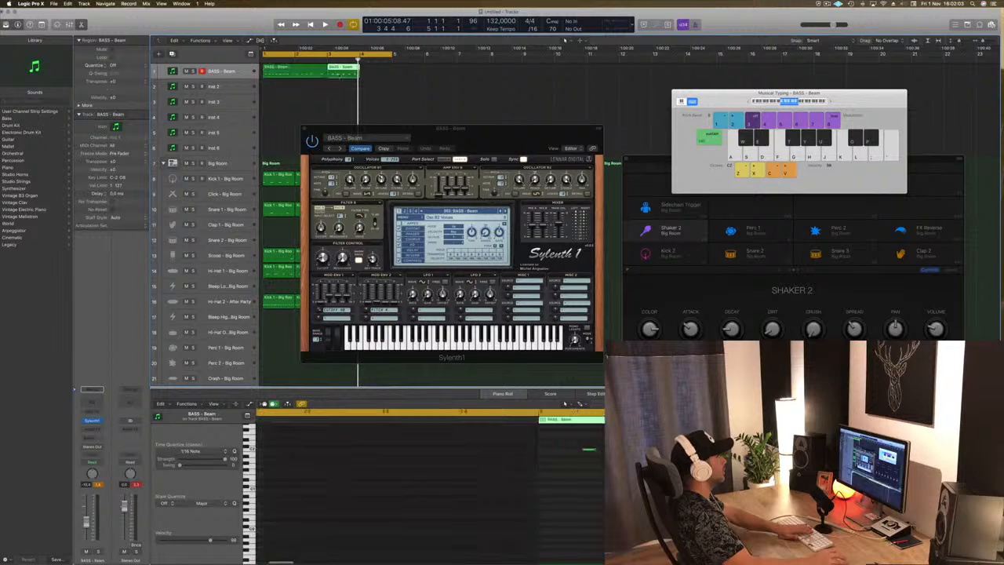
# Delete the leftover BASS - Beam region in bar 3, play the two-bar bass line and select all its notes.
pyautogui.press('space')
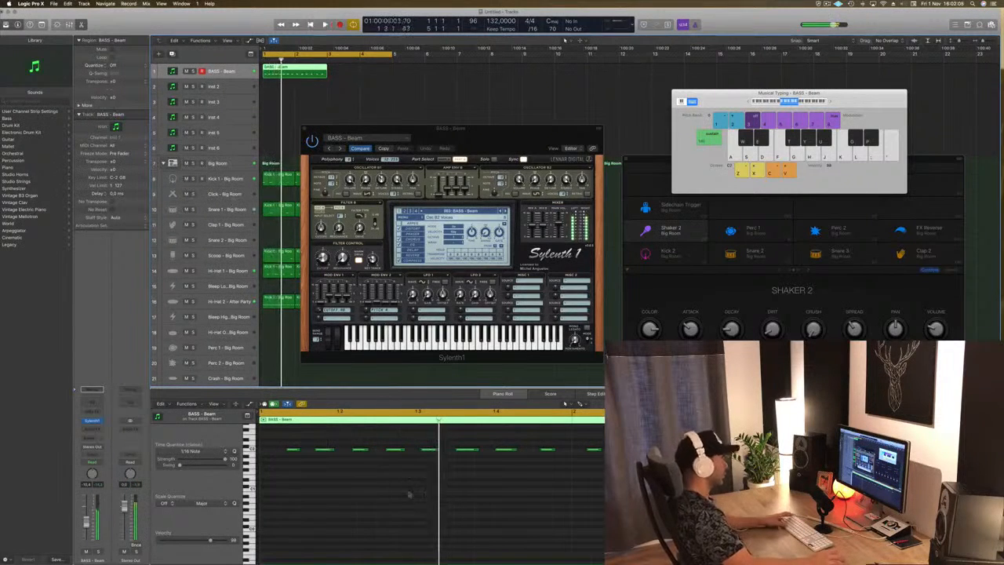
pyautogui.click(406, 490)
pyautogui.press('space')
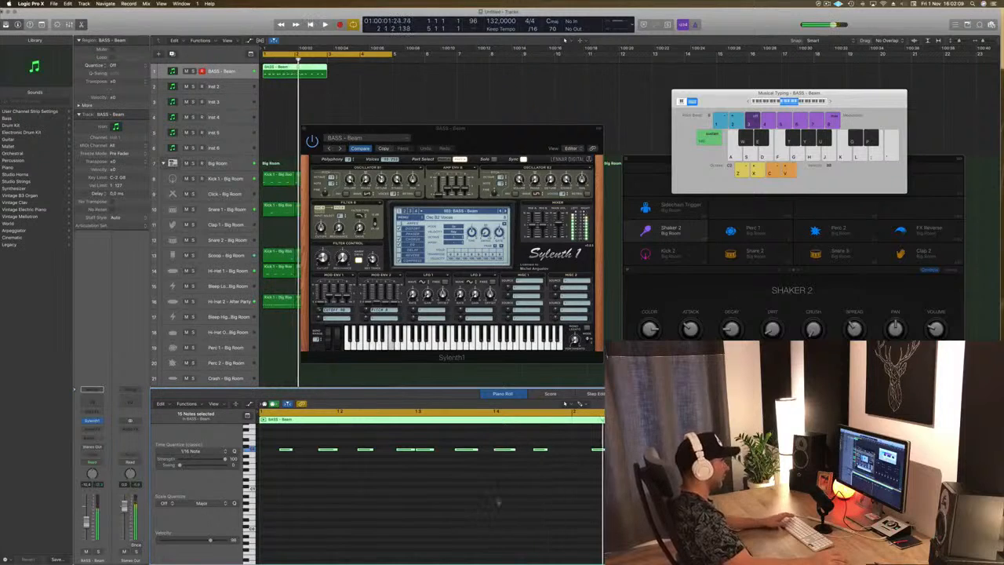
pyautogui.press('space')
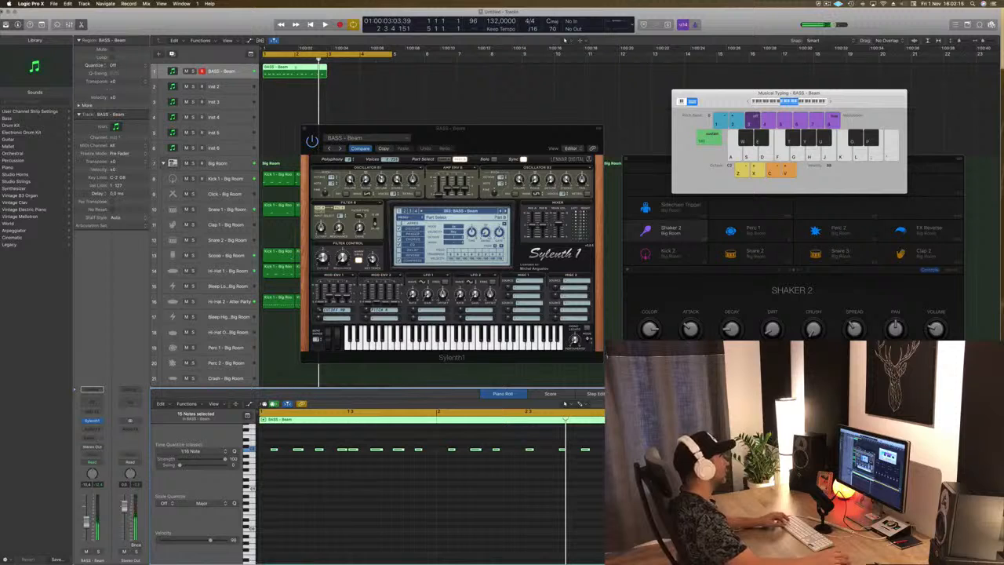
# Split the BASS - Beam region at bar 2, delete its second half, copy the bar 1 region to bar 2 and play it back.
pyautogui.doubleClick(294, 71)
pyautogui.press('BackSpace')
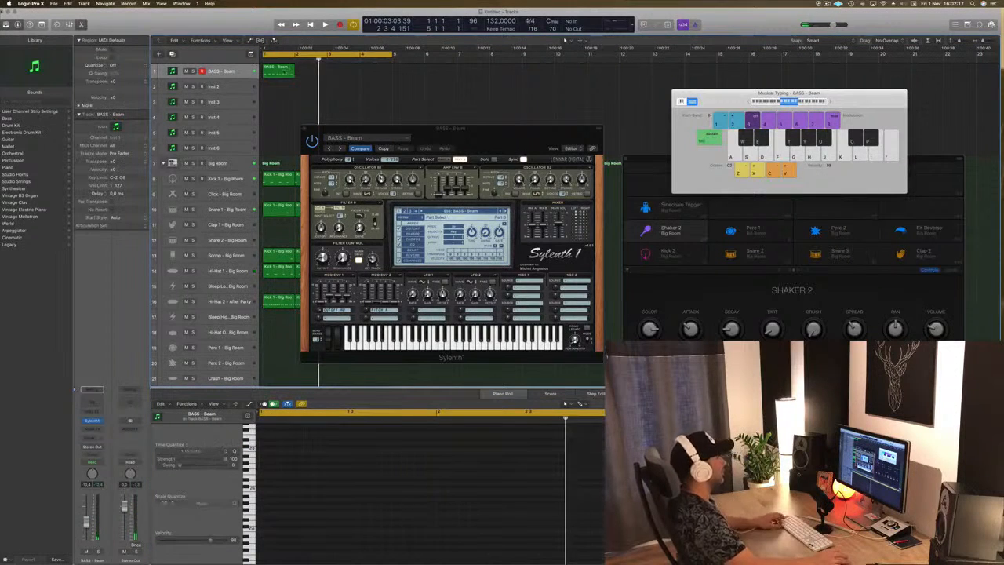
pyautogui.click(275, 72)
pyautogui.moveTo(274, 73)
pyautogui.mouseDown()
pyautogui.moveTo(306, 77)
pyautogui.moveTo(279, 76)
pyautogui.mouseUp()
pyautogui.press('space')
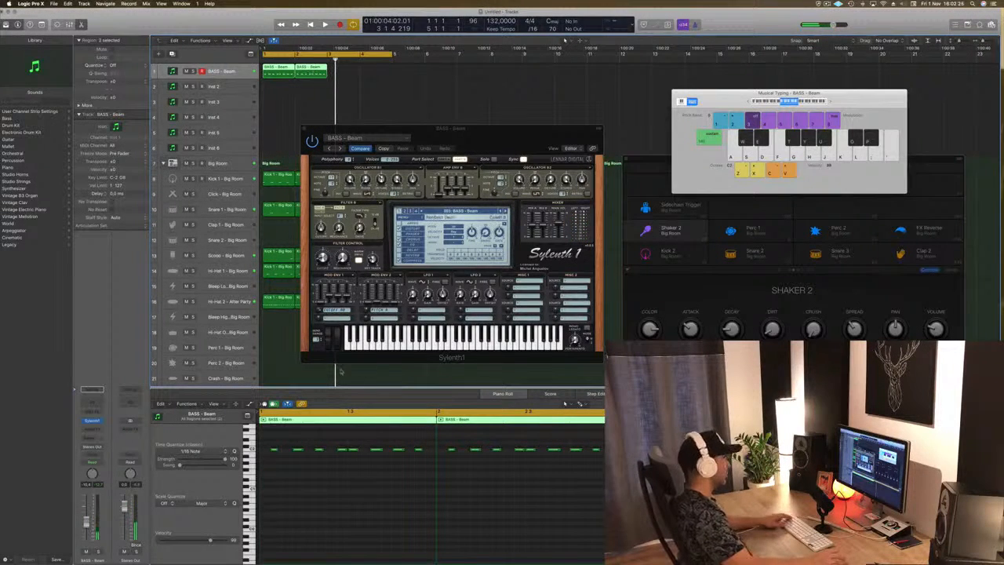
# Raise the pitch of all bass notes in bar 2 and play the loop.
pyautogui.click(315, 476)
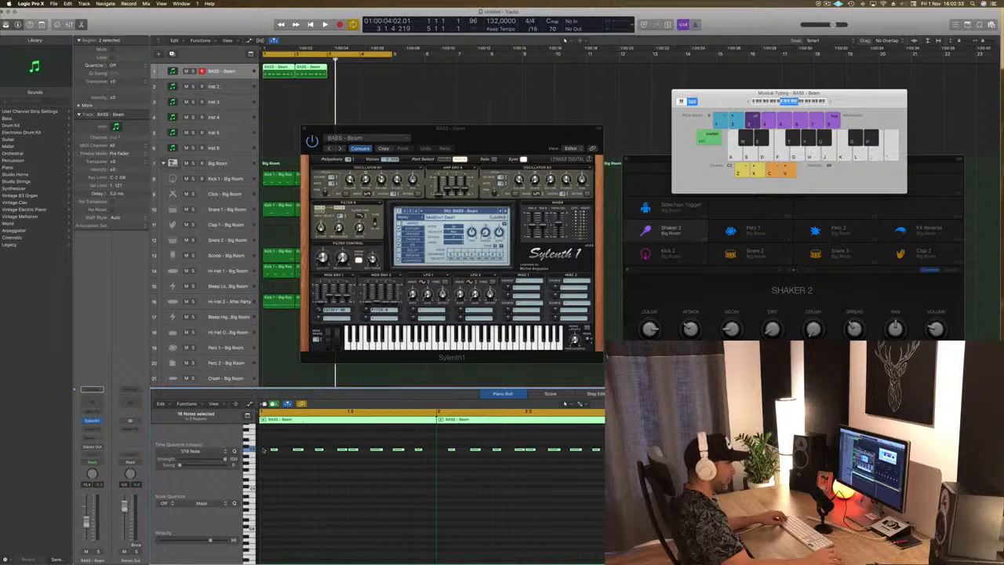
pyautogui.moveTo(441, 443); pyautogui.dragTo(620, 460)
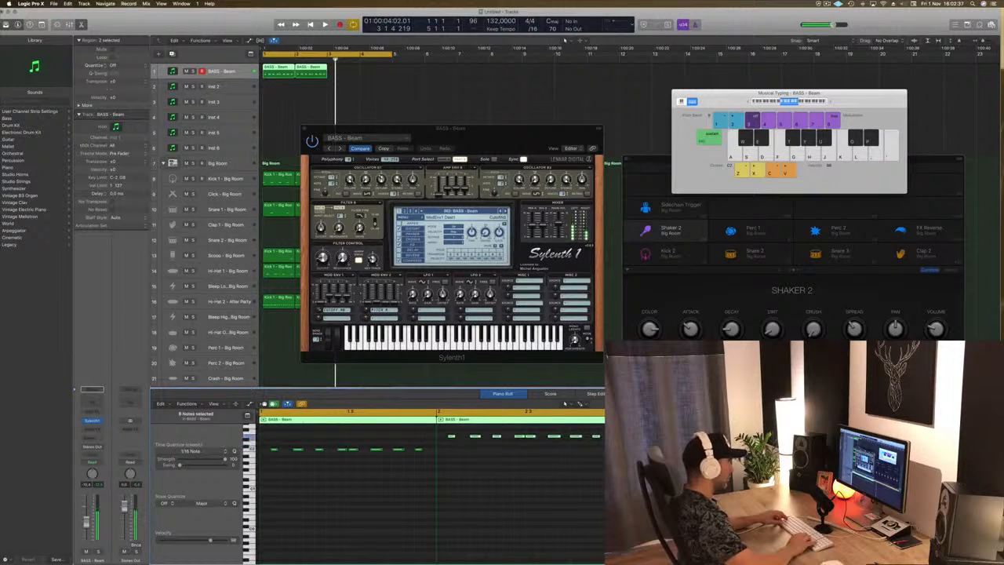
pyautogui.press('space')
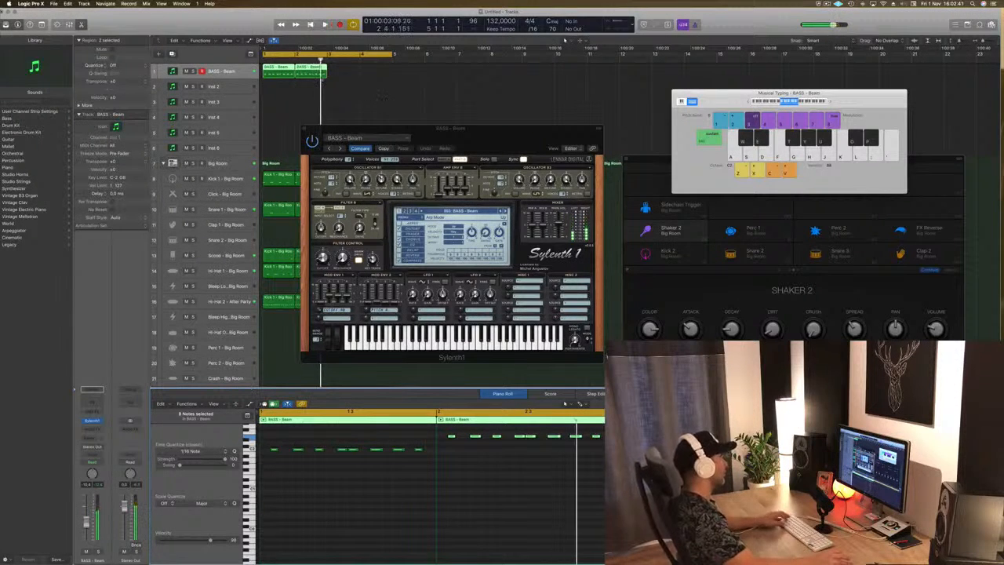
# Copy the bar 2 bass region to bar 3, lower the pitch of its notes and listen to it.
pyautogui.click(339, 89)
pyautogui.click(308, 73)
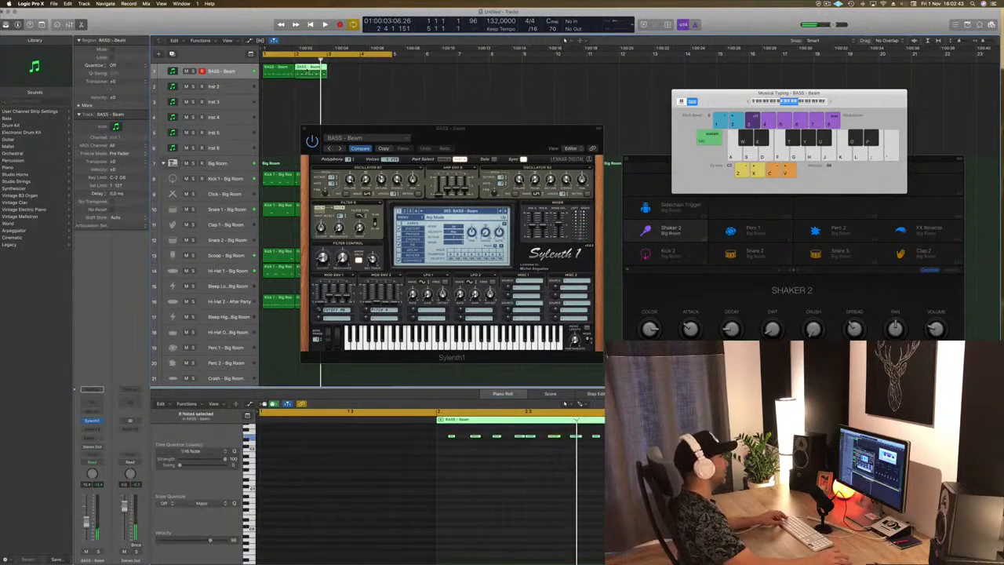
pyautogui.moveTo(307, 72); pyautogui.dragTo(342, 77)
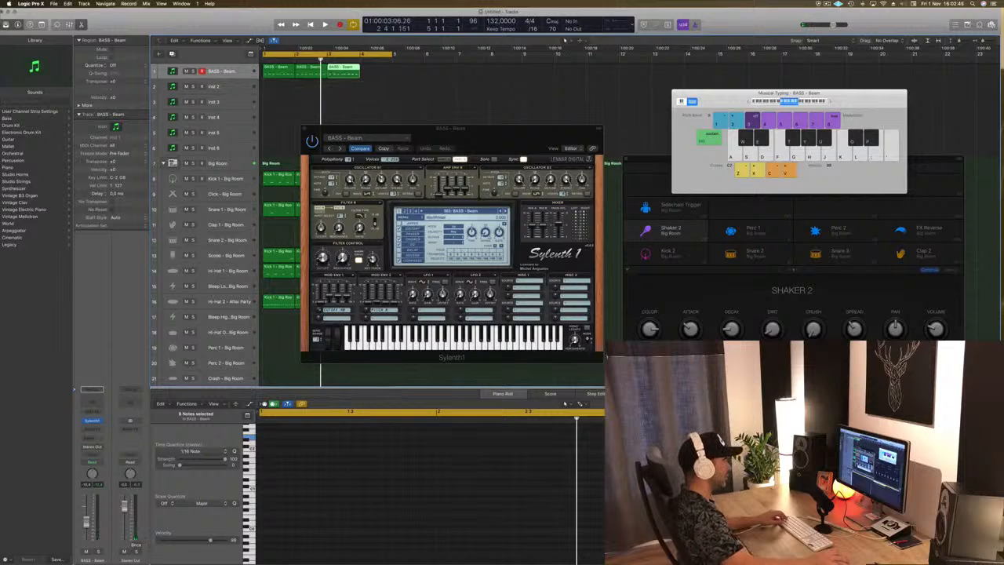
pyautogui.click(250, 437)
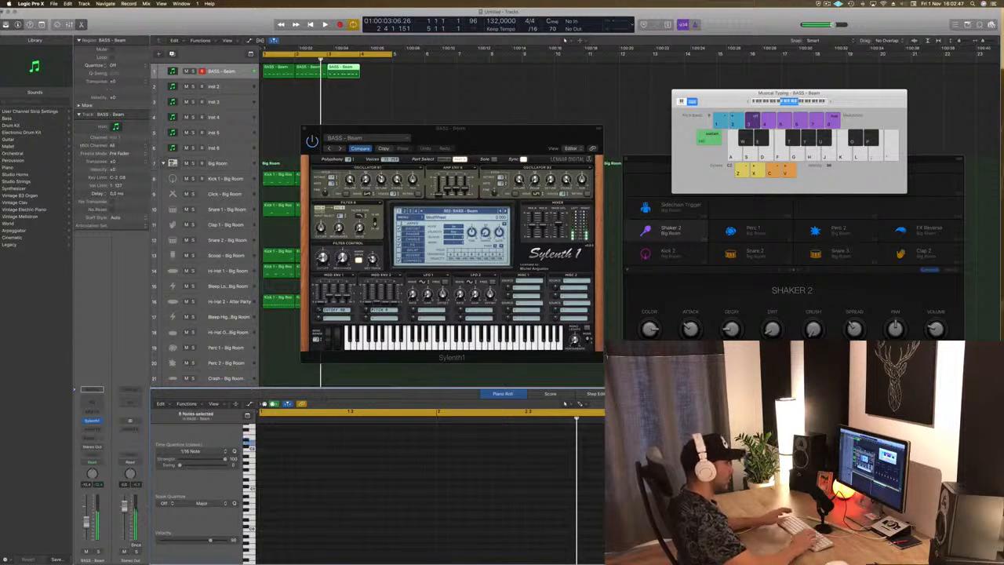
pyautogui.press('space')
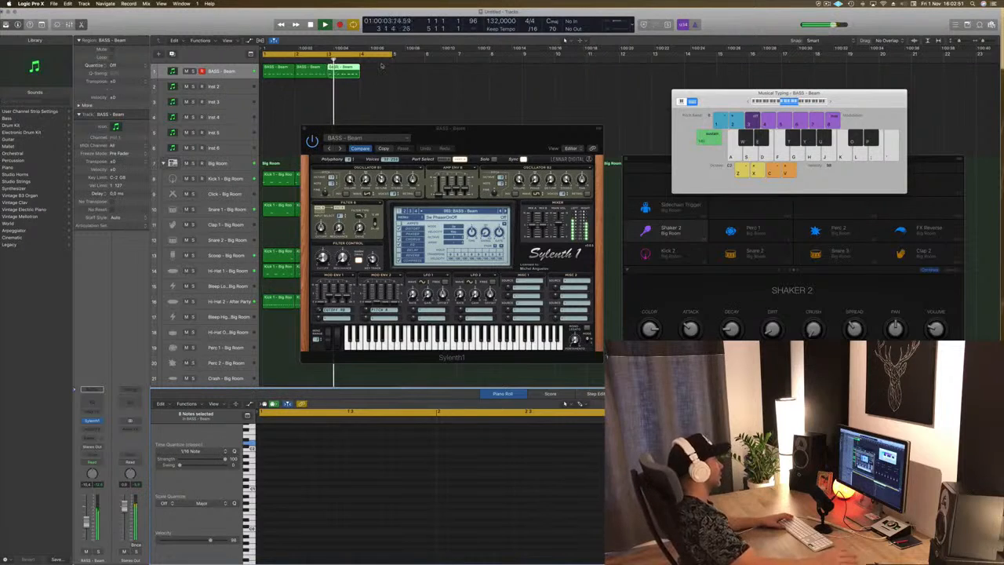
# Copy the bar 3 bass region to bar 4, raise its notes and play all four bars.
pyautogui.moveTo(345, 69); pyautogui.dragTo(375, 72)
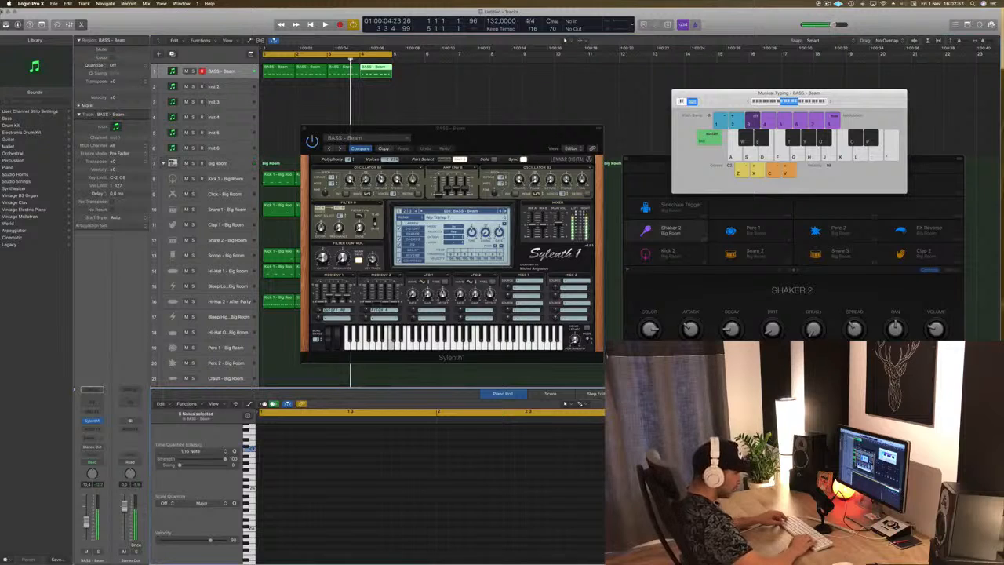
pyautogui.press('space')
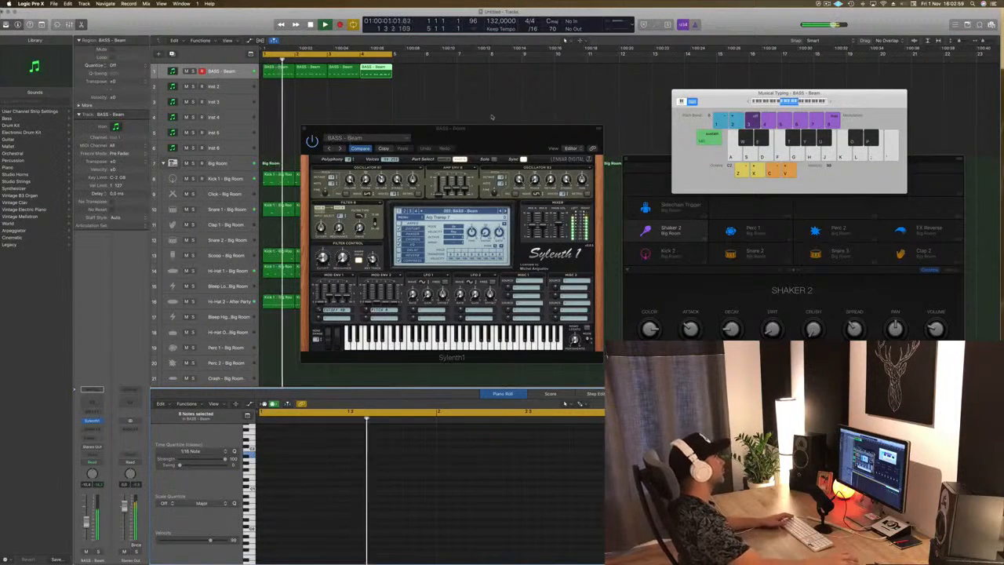
pyautogui.click(492, 117)
pyautogui.moveTo(480, 129); pyautogui.dragTo(622, 109)
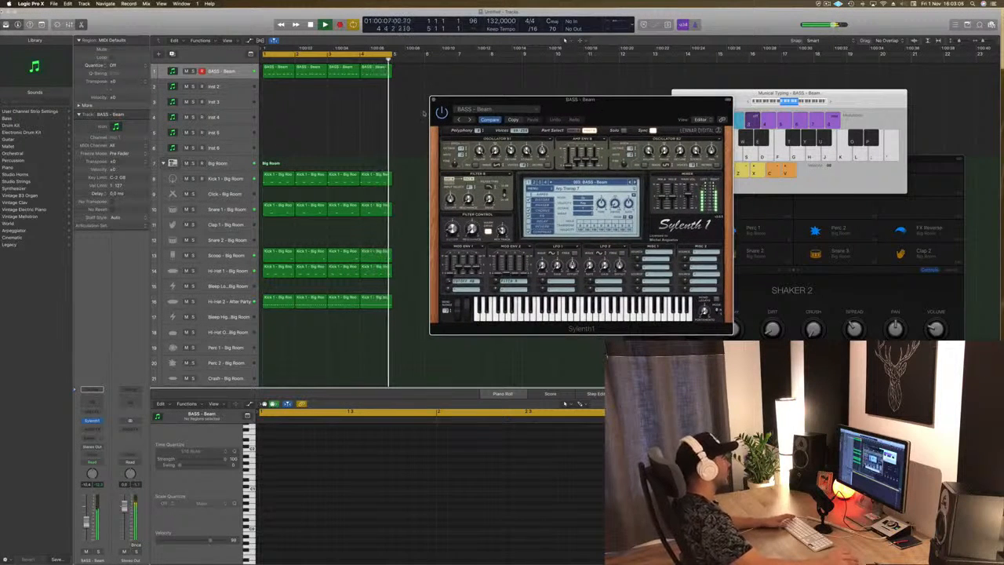
pyautogui.moveTo(342, 68); pyautogui.dragTo(365, 74)
pyautogui.press('space')
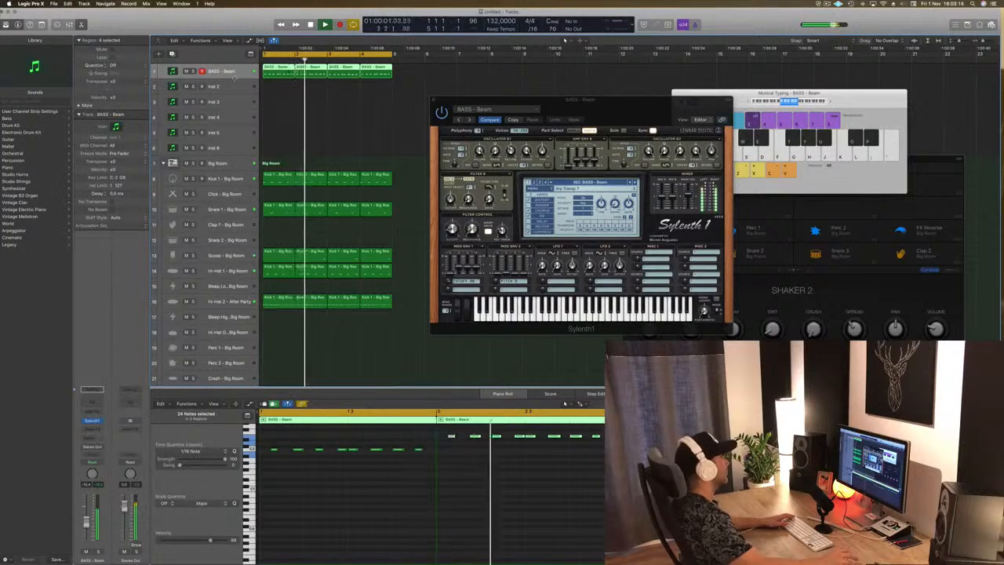
# Enlarge the bass track's height and join its four one-bar regions into a single four-bar region.
pyautogui.moveTo(234, 82); pyautogui.dragTo(229, 110)
pyautogui.click(310, 152)
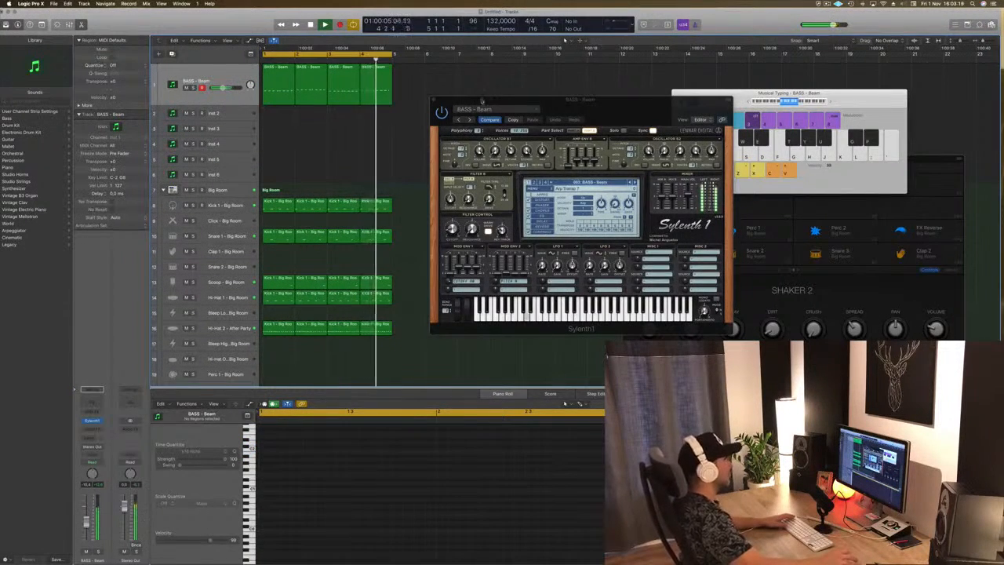
pyautogui.moveTo(481, 100); pyautogui.dragTo(635, 86)
pyautogui.press('space')
pyautogui.moveTo(458, 94); pyautogui.dragTo(267, 97)
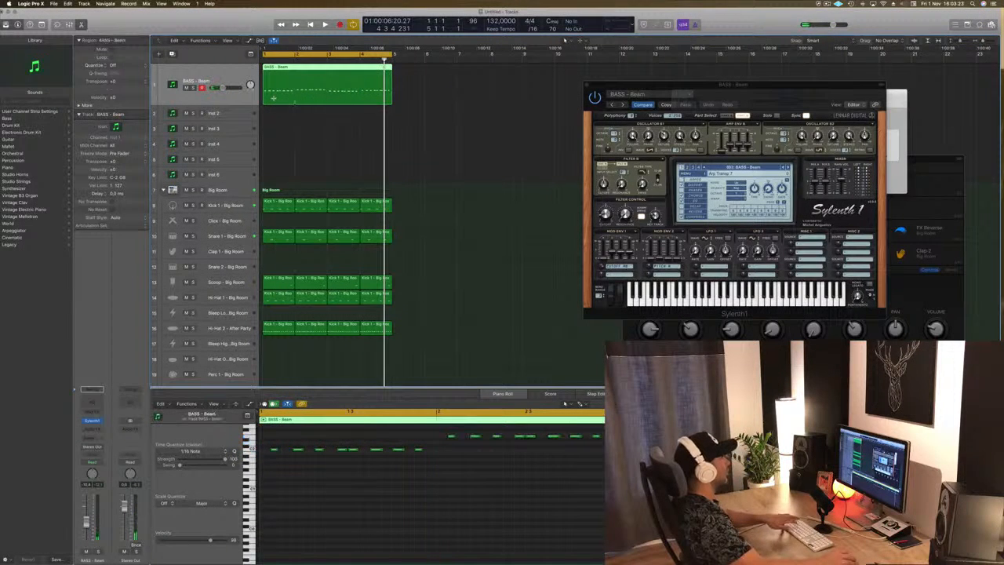
pyautogui.press('space')
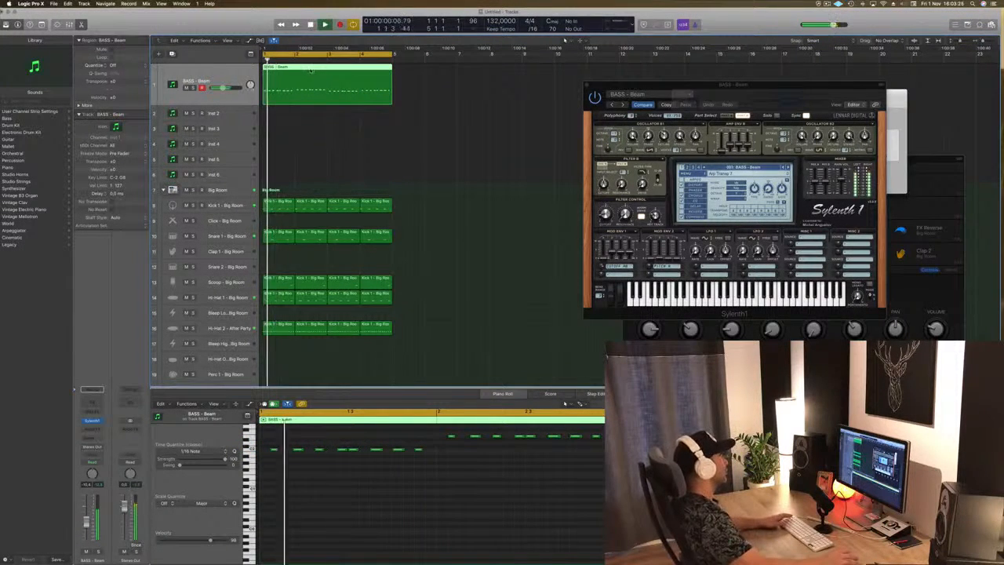
# Audition the BASS - Bull$hit preset in Sylenth1 over the drum loop.
pyautogui.moveTo(773, 93); pyautogui.dragTo(579, 104)
pyautogui.press('space')
pyautogui.press('space')
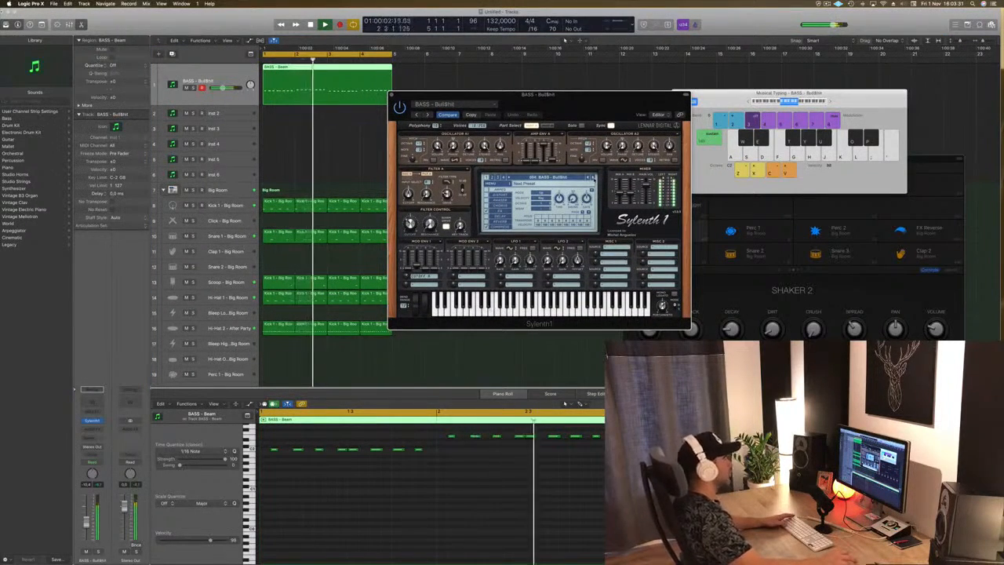
pyautogui.moveTo(549, 94); pyautogui.dragTo(591, 142)
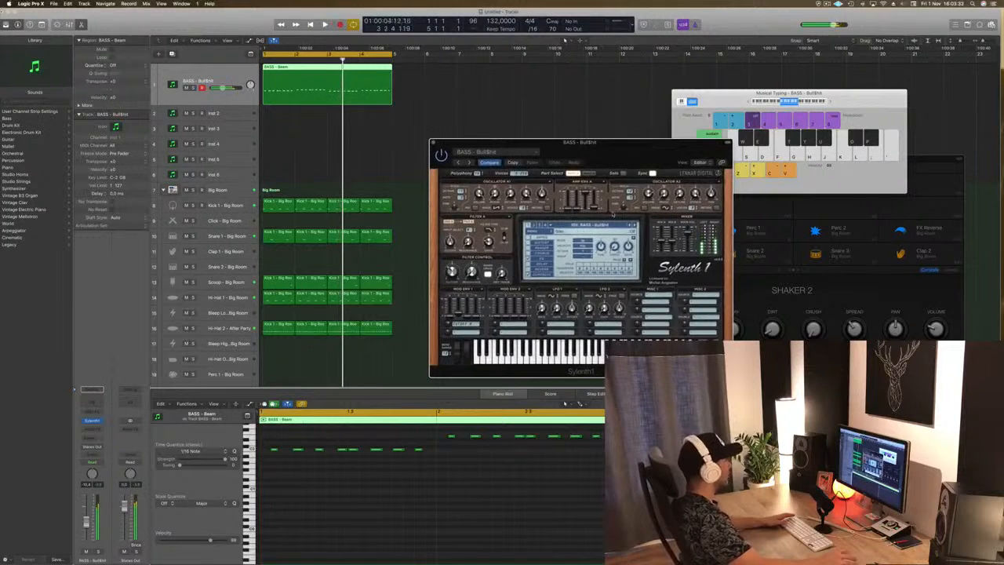
pyautogui.press('space')
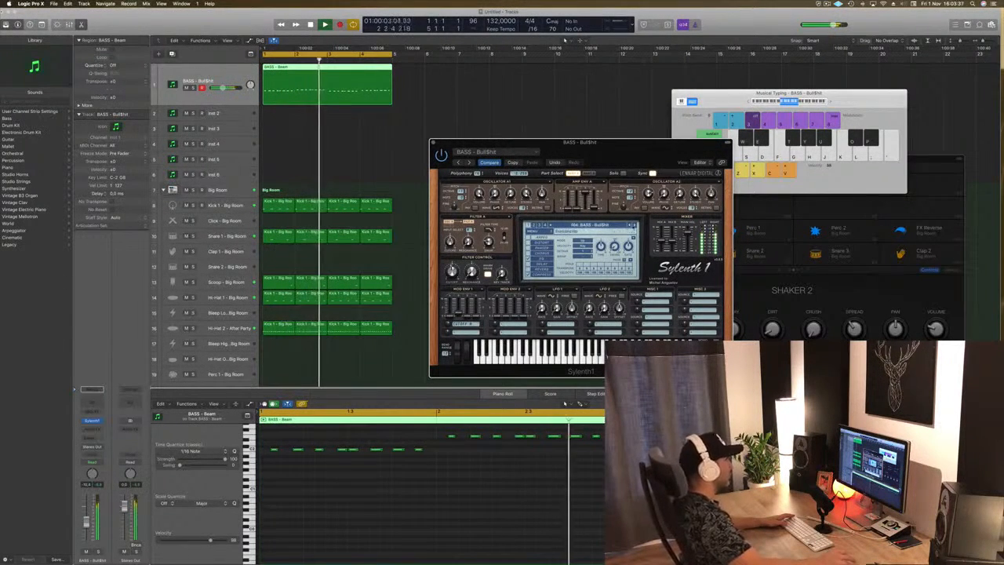
# Step through the following Sylenth1 bass presets, from BASS - Disko to BASS - XZL, while the loop plays.
pyautogui.click(635, 225)
pyautogui.click(635, 225)
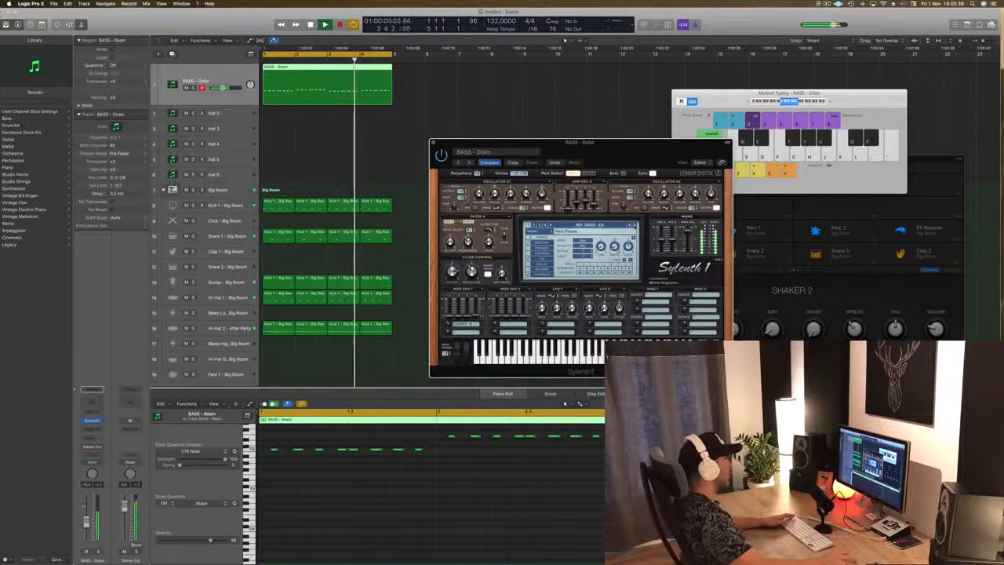
pyautogui.click(634, 225)
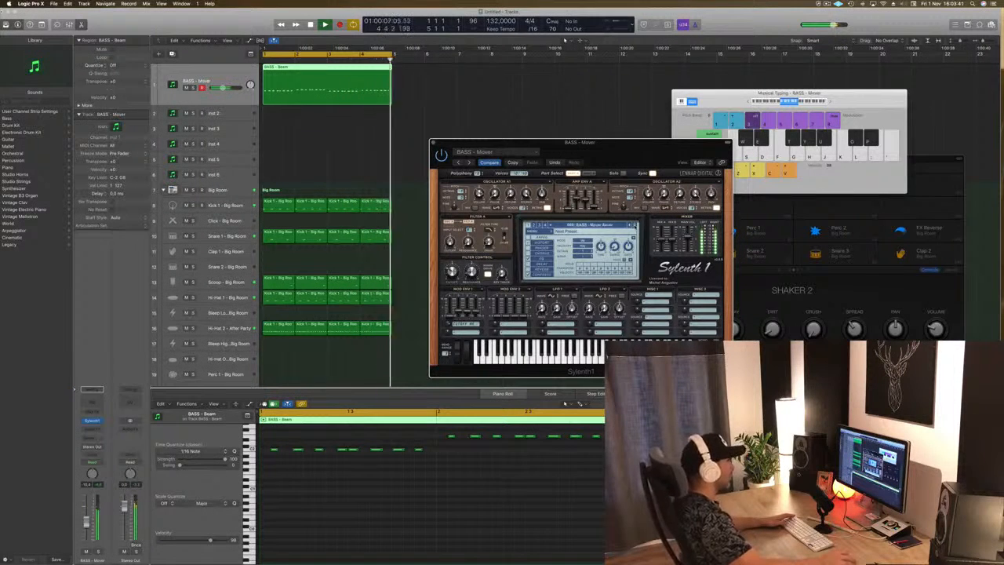
pyautogui.click(635, 225)
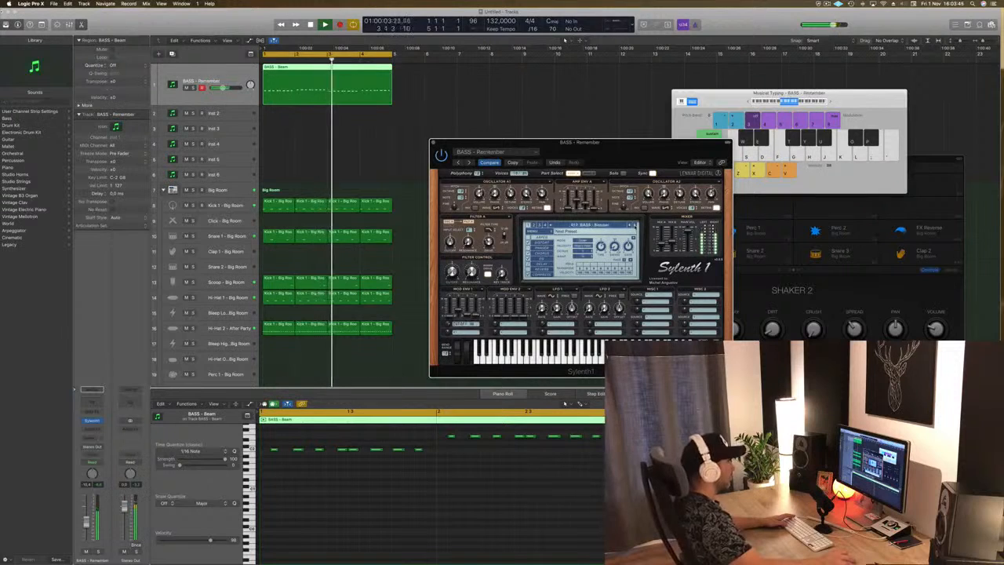
pyautogui.click(635, 225)
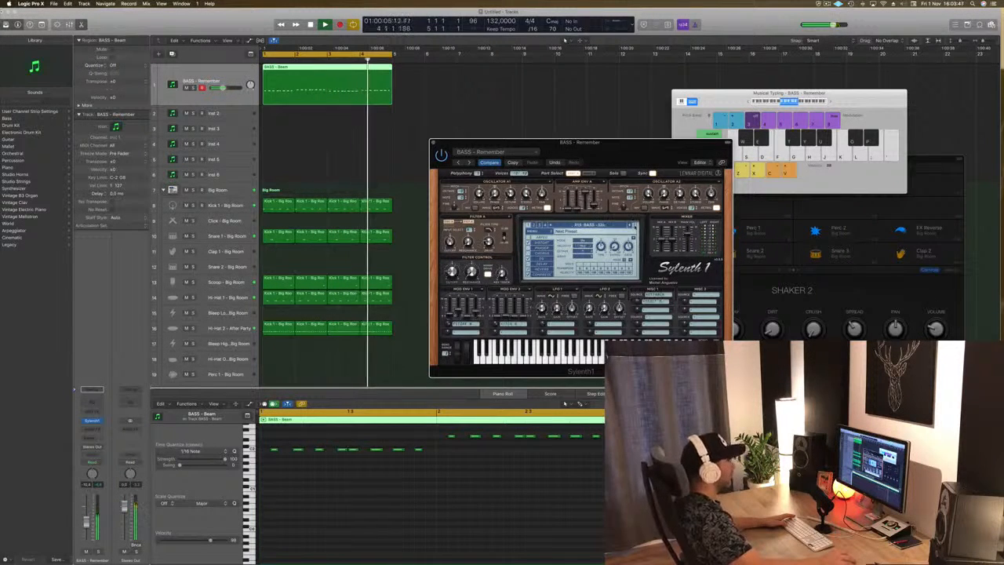
pyautogui.click(632, 225)
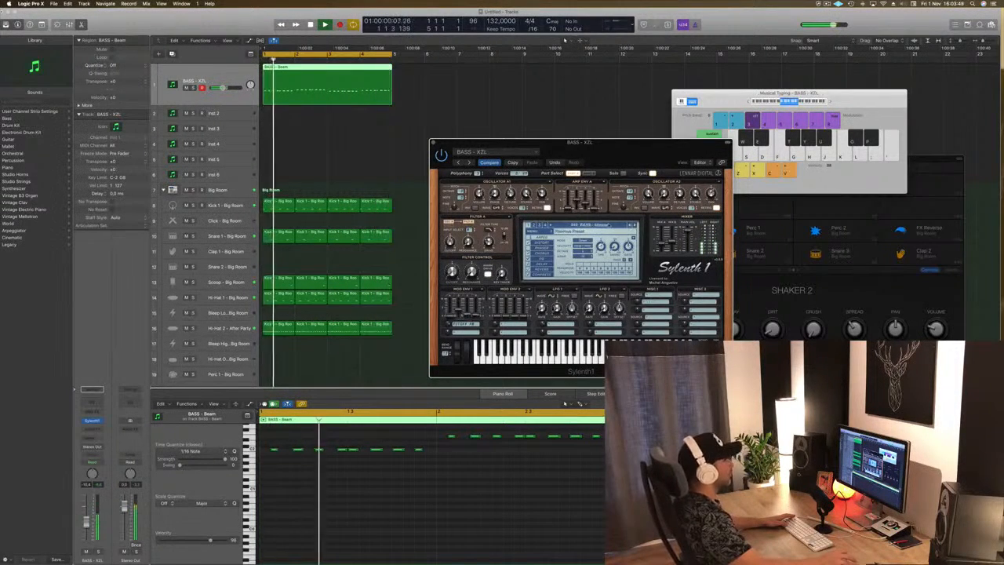
# Return to the start of the Sylenth1 bass presets and try them again from BASS - #ABGT onward.
pyautogui.click(579, 230)
pyautogui.click(581, 230)
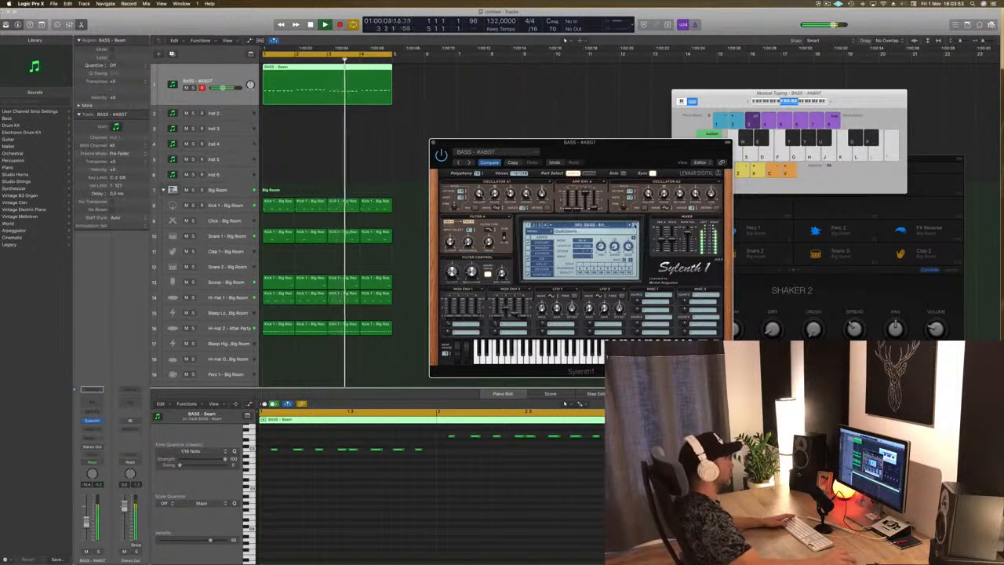
pyautogui.click(635, 226)
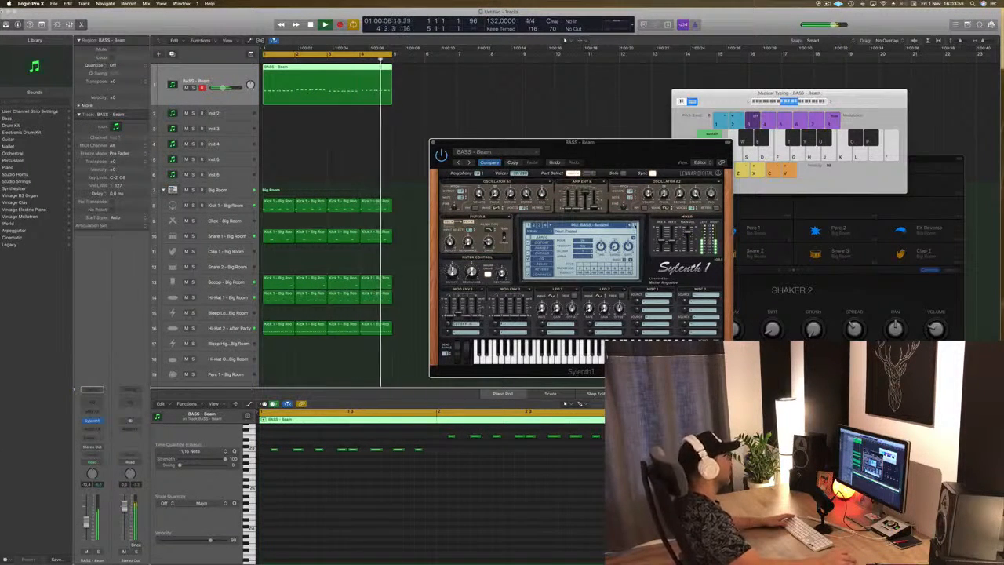
pyautogui.click(635, 226)
pyautogui.click(635, 226)
pyautogui.click(636, 226)
pyautogui.click(636, 226)
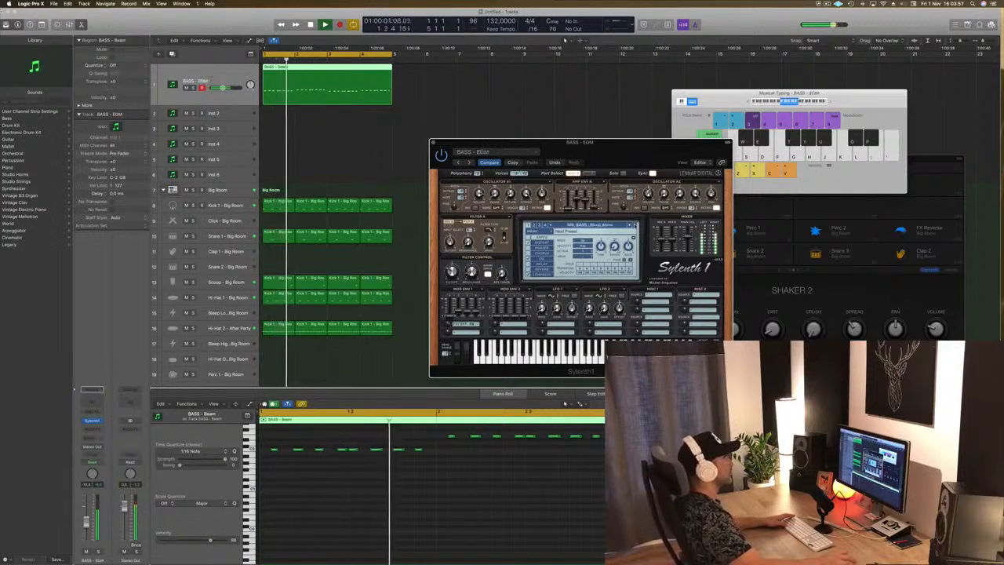
# Load the BASS - Shooter preset in Sylenth1 and move the synth window further away from the regions.
pyautogui.click(603, 226)
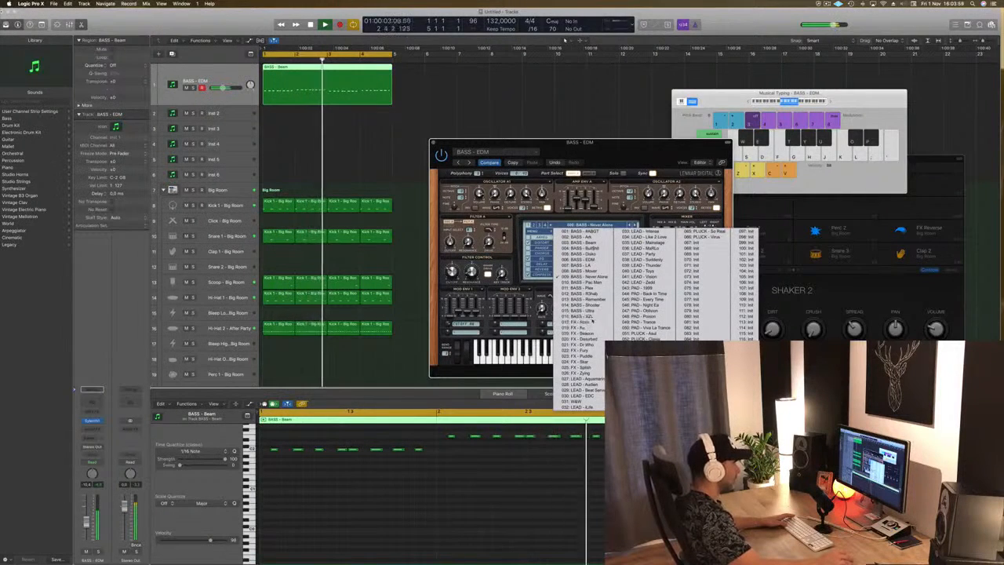
pyautogui.click(580, 316)
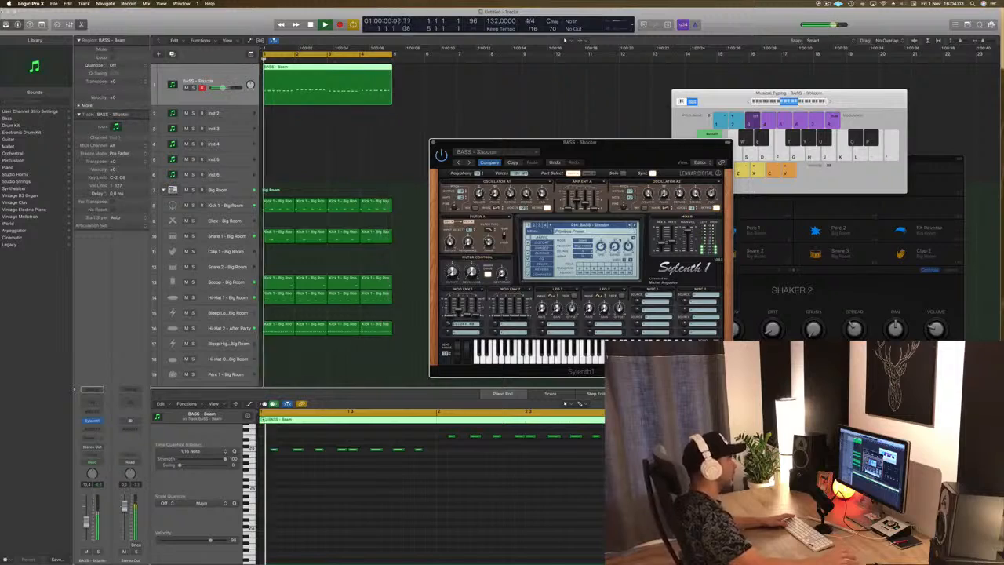
pyautogui.moveTo(656, 142); pyautogui.dragTo(702, 123)
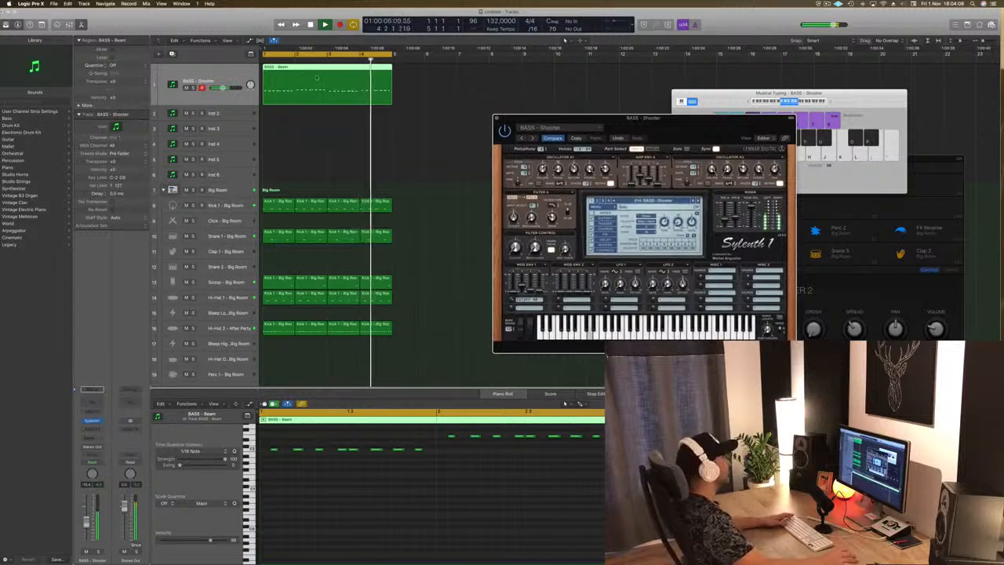
# Copy the four-bar bass region onto the Inst 2 track and delete all of its notes except the first in each bar.
pyautogui.moveTo(314, 71); pyautogui.dragTo(313, 122)
pyautogui.press('space')
pyautogui.scroll(-3, 347, 497)
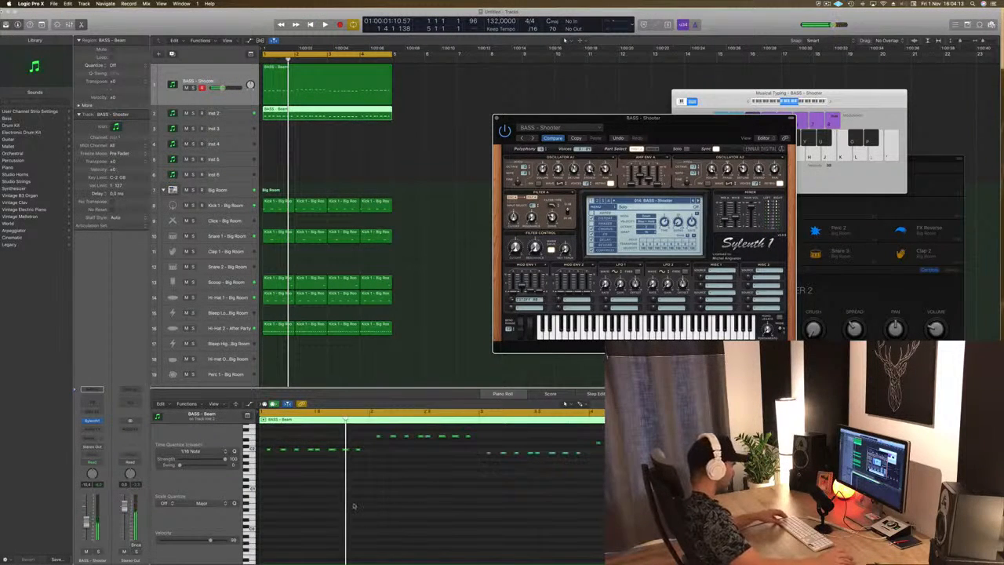
pyautogui.click(353, 505)
pyautogui.moveTo(277, 444); pyautogui.dragTo(359, 467)
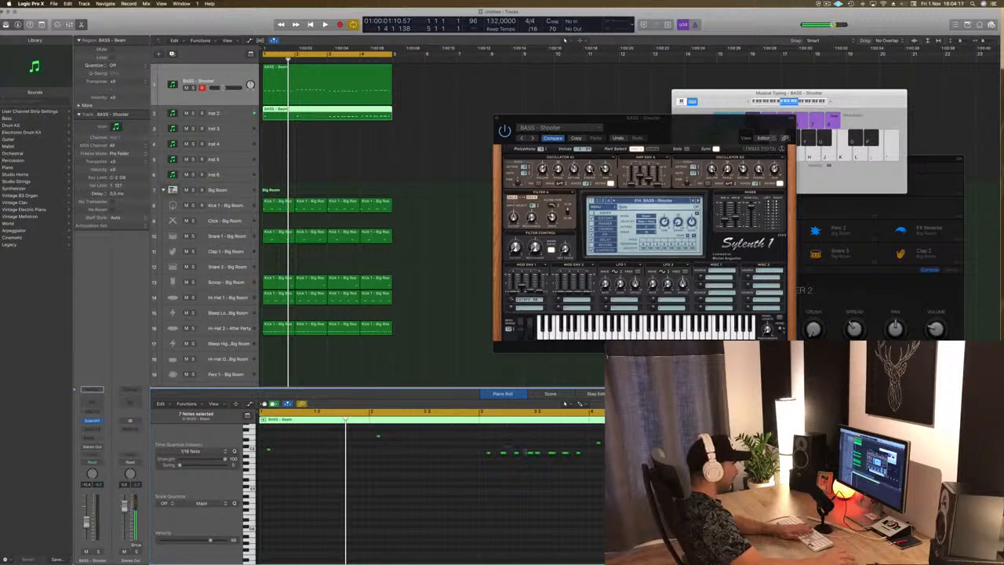
pyautogui.moveTo(502, 446); pyautogui.dragTo(601, 471)
pyautogui.press('Delete')
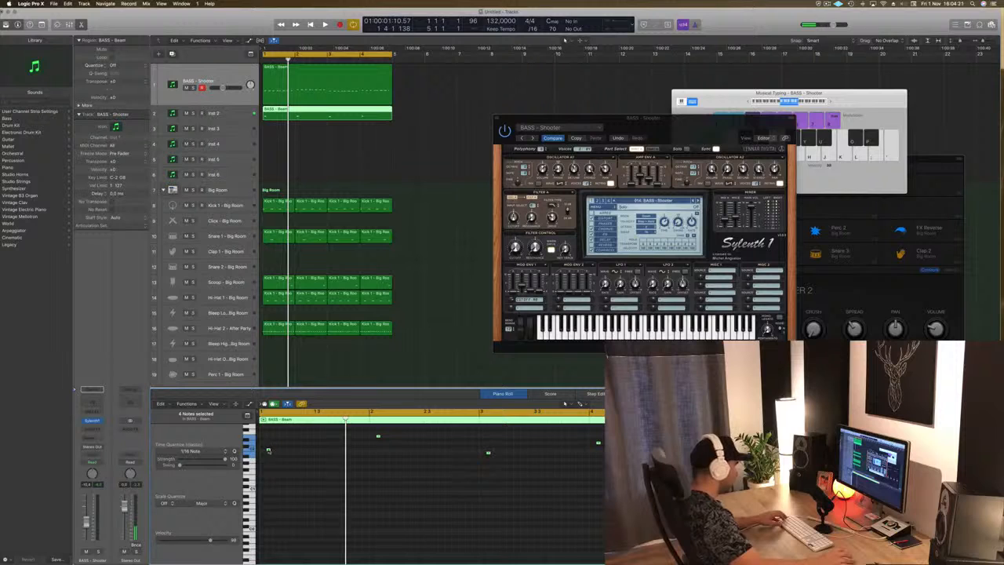
# Align the four remaining notes with the bar starts and lengthen each one to a full bar.
pyautogui.moveTo(268, 450); pyautogui.dragTo(262, 451)
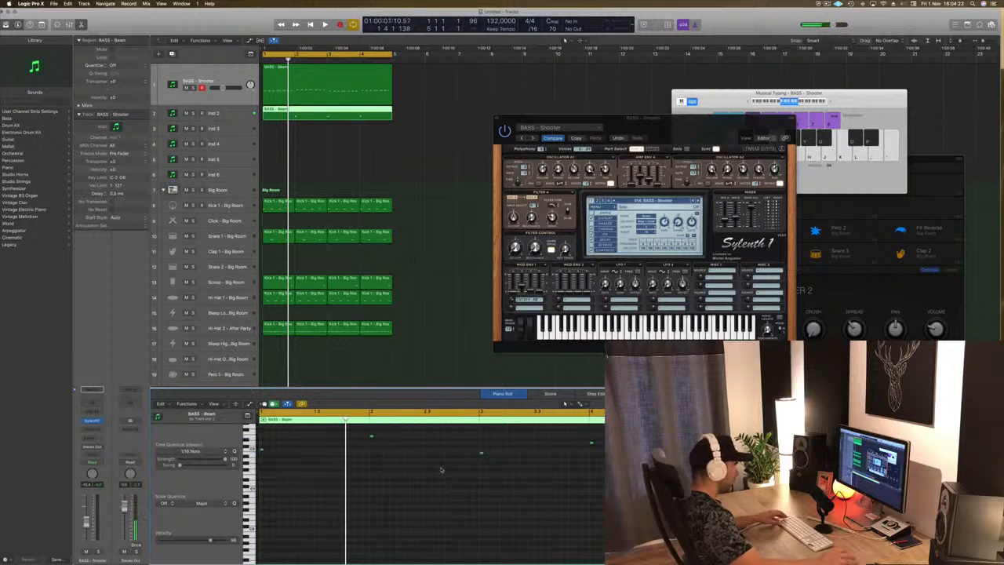
pyautogui.moveTo(372, 436); pyautogui.dragTo(478, 445)
# Duplicate the four sustained notes one octave higher.
pyautogui.press('super+Up')
pyautogui.press('super+Up')
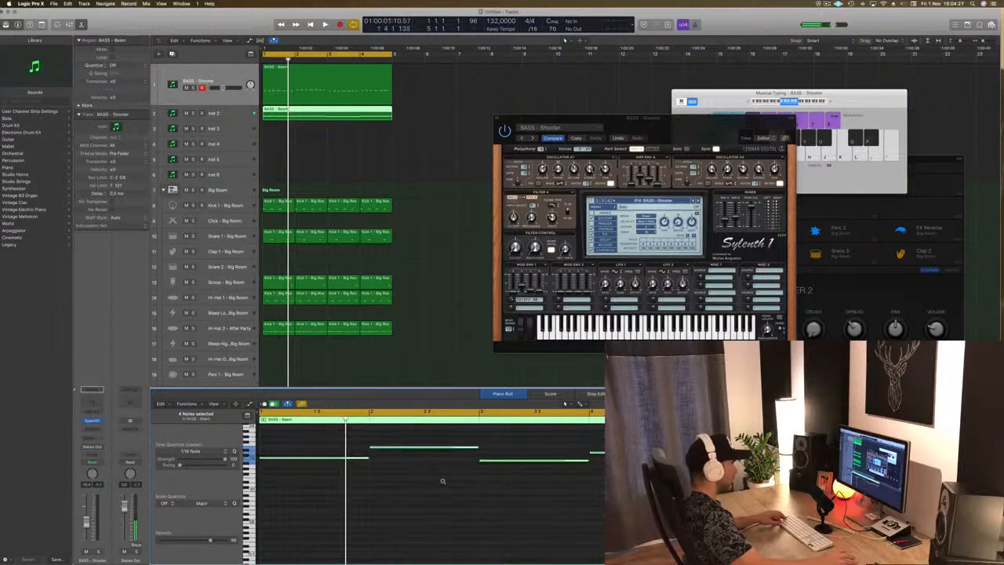
pyautogui.moveTo(314, 444); pyautogui.dragTo(291, 448)
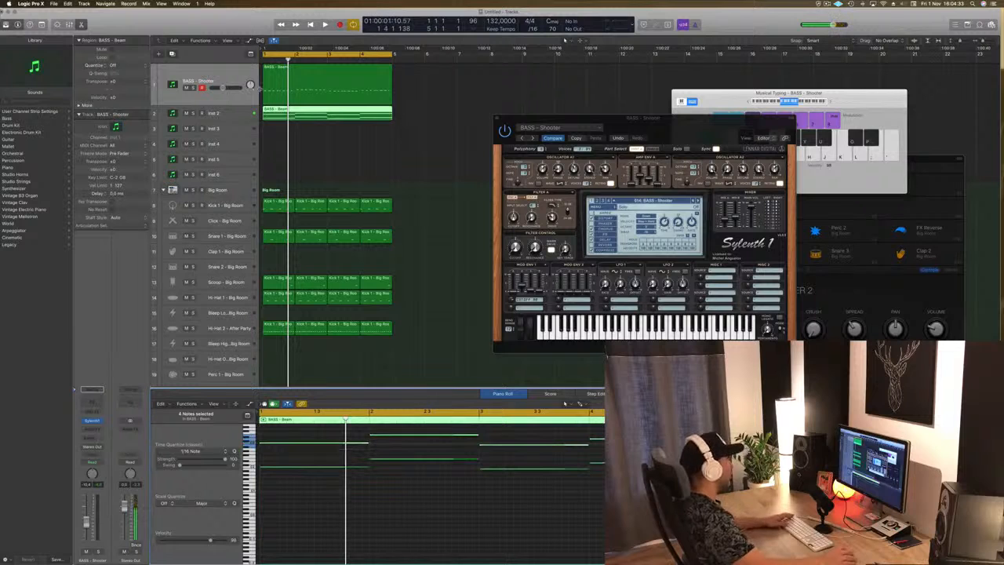
# Enlarge the Inst 2 track and load the Sylenth1 sound bank that starts with ARP - Acid Thing 1 on it.
pyautogui.click(241, 117)
pyautogui.moveTo(238, 119); pyautogui.dragTo(234, 161)
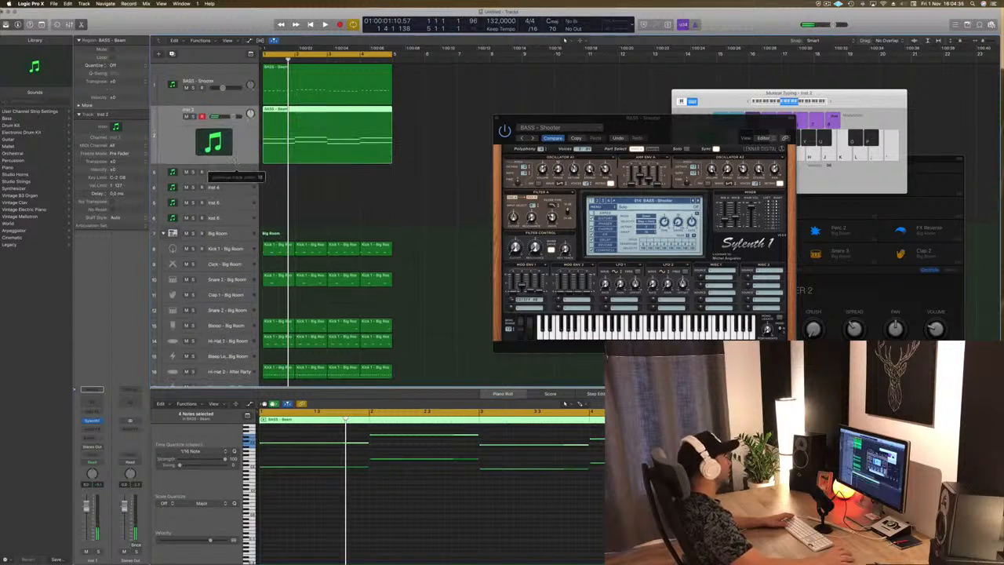
pyautogui.click(94, 422)
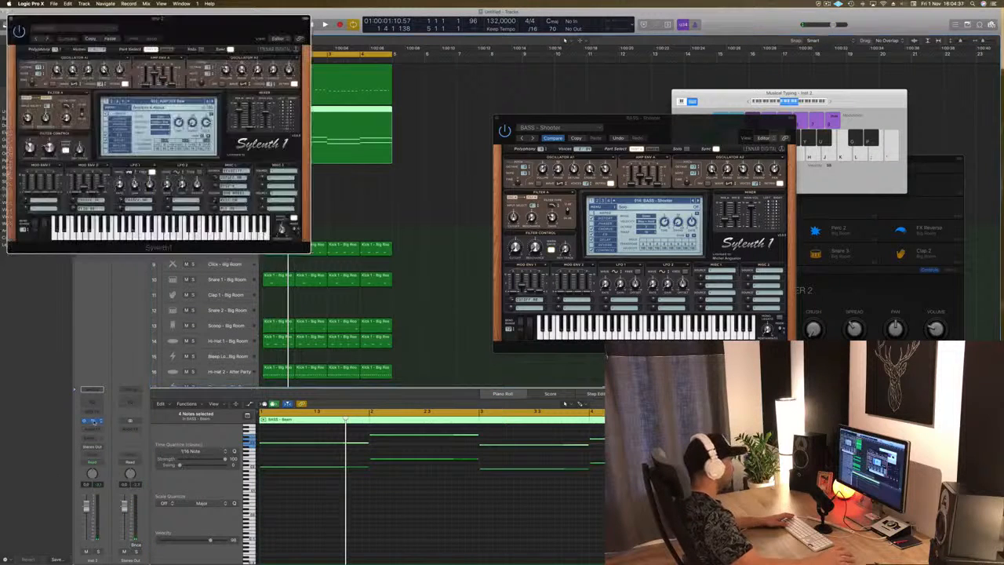
pyautogui.moveTo(239, 36); pyautogui.dragTo(593, 167)
pyautogui.click(477, 246)
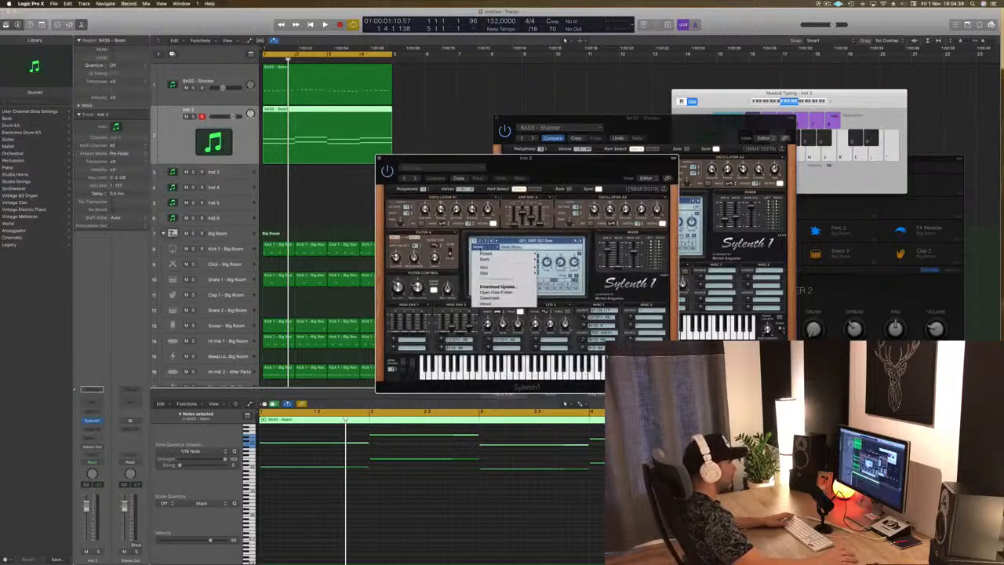
pyautogui.moveTo(519, 261)
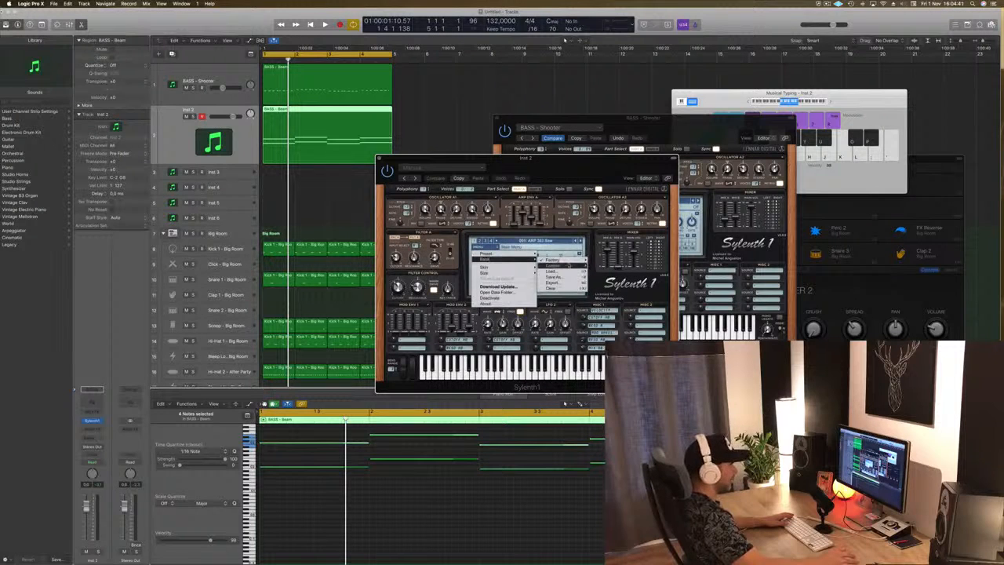
pyautogui.moveTo(569, 261)
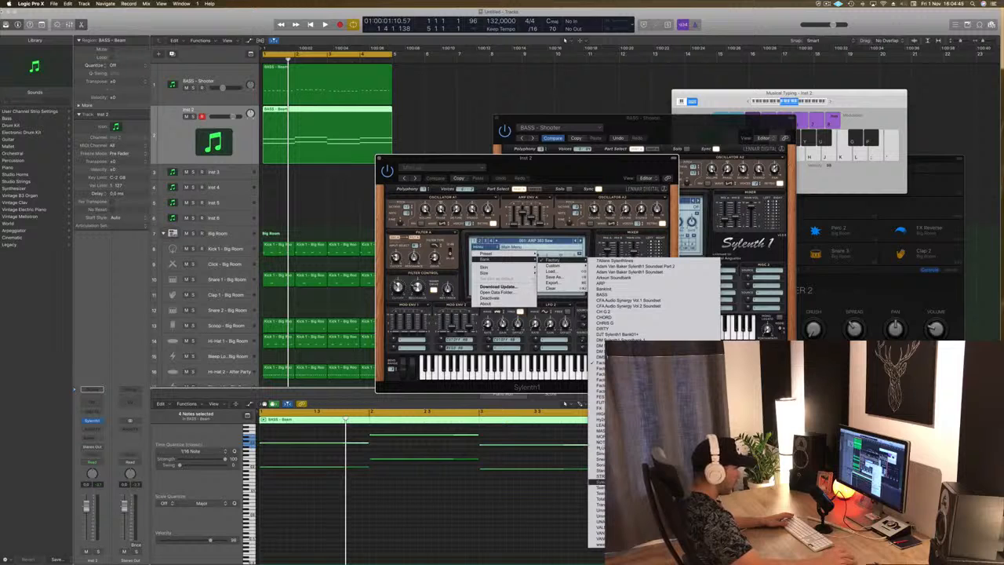
pyautogui.click(600, 282)
pyautogui.moveTo(552, 165); pyautogui.dragTo(664, 169)
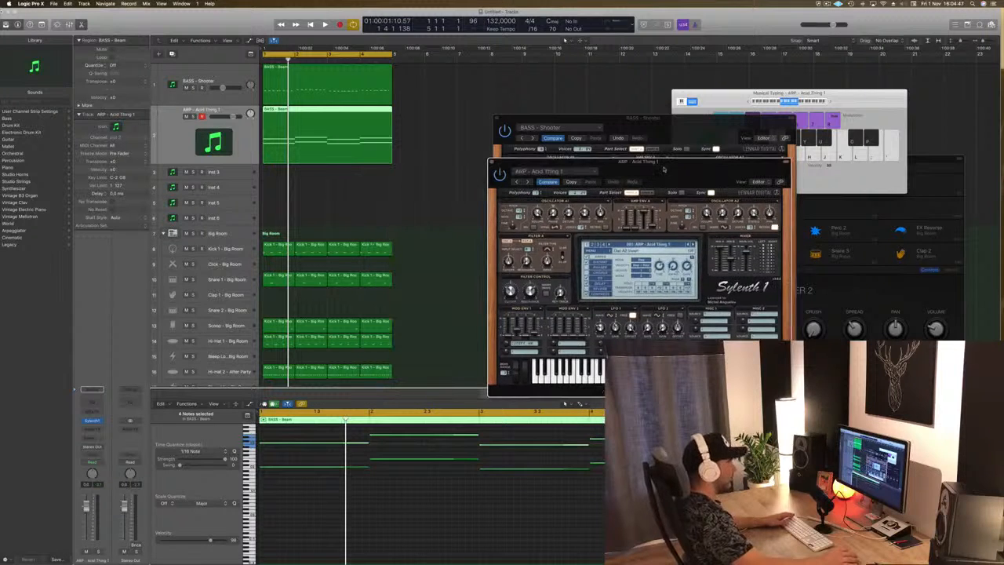
# Load the PAD - Anjuna Pad preset in the second track's Sylenth1 and audition it over the loop.
pyautogui.click(649, 244)
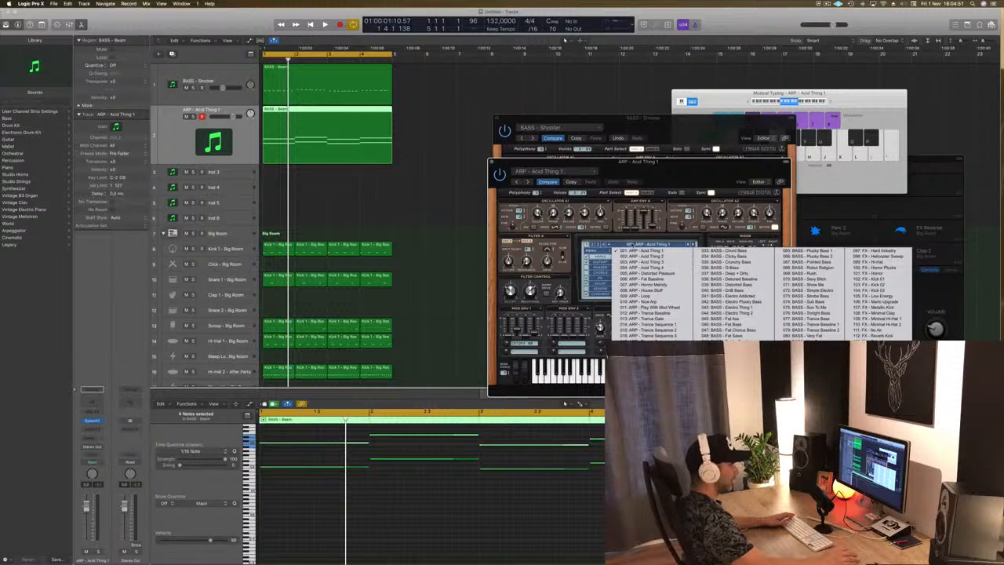
pyautogui.click(594, 244)
pyautogui.click(650, 245)
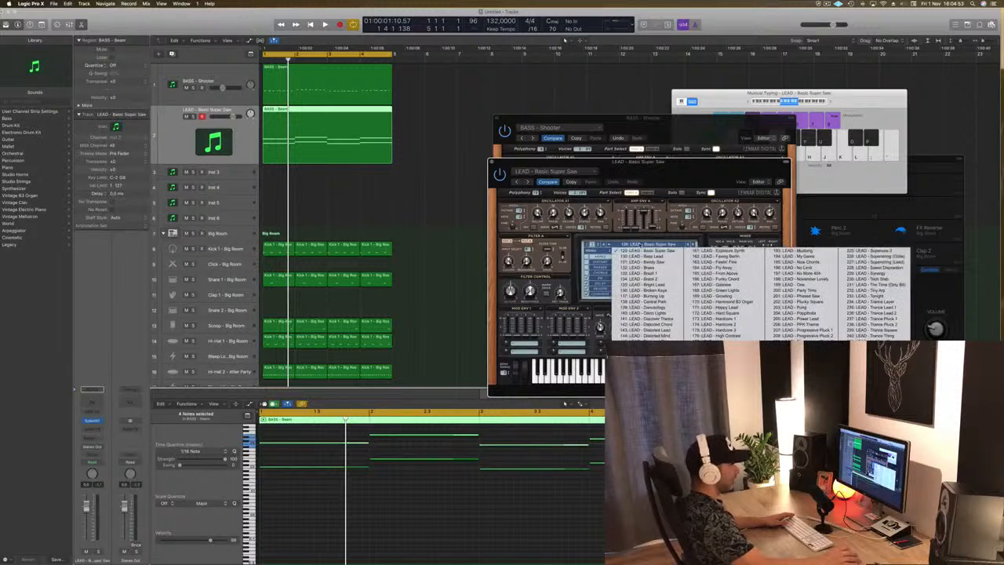
pyautogui.click(865, 376)
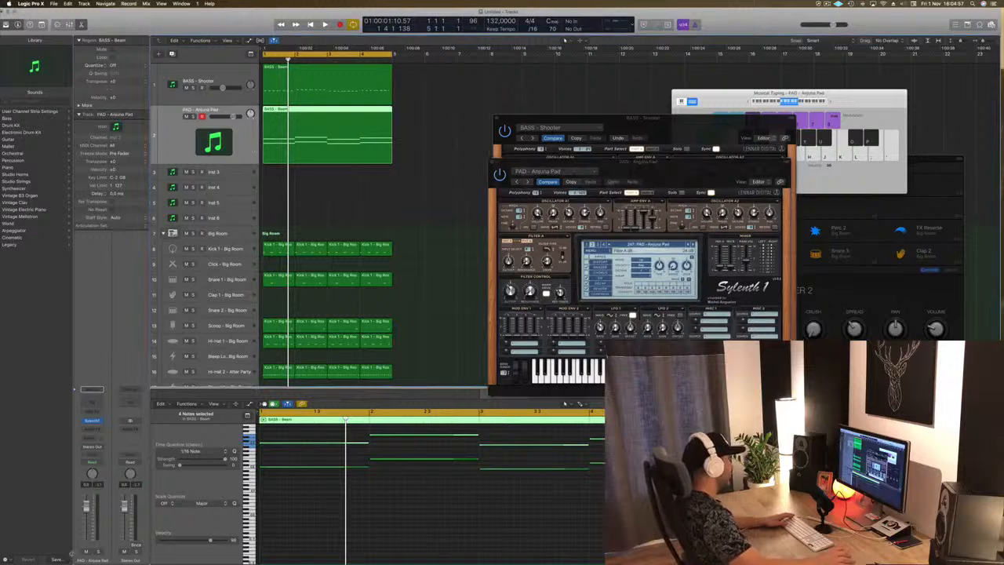
pyautogui.press('space')
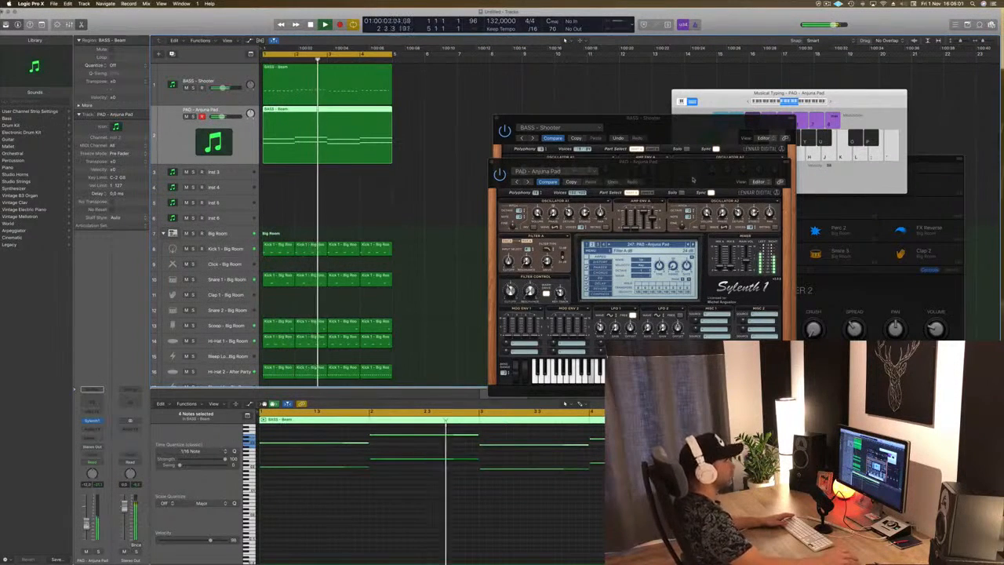
pyautogui.moveTo(697, 178); pyautogui.dragTo(638, 163)
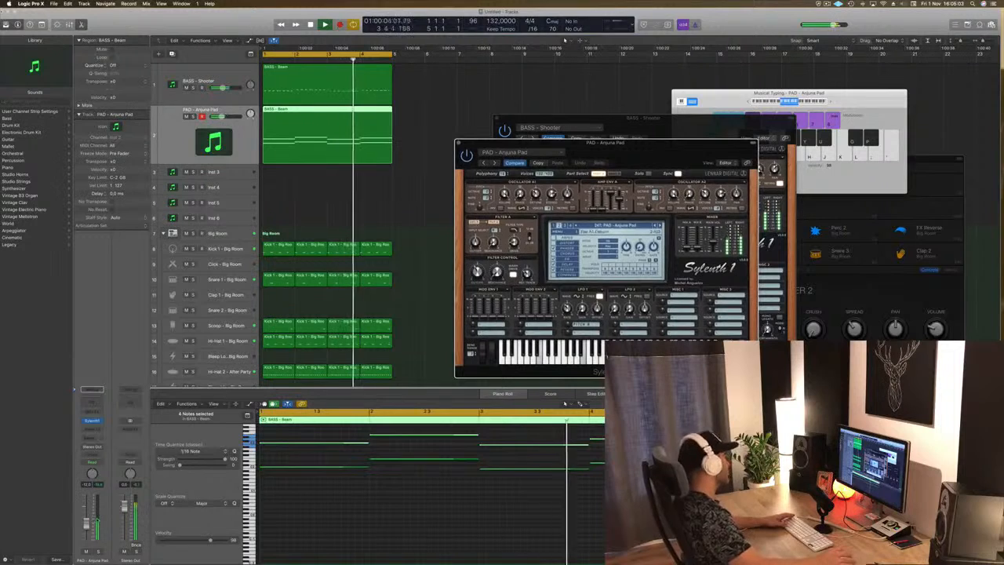
pyautogui.moveTo(639, 160); pyautogui.dragTo(622, 167)
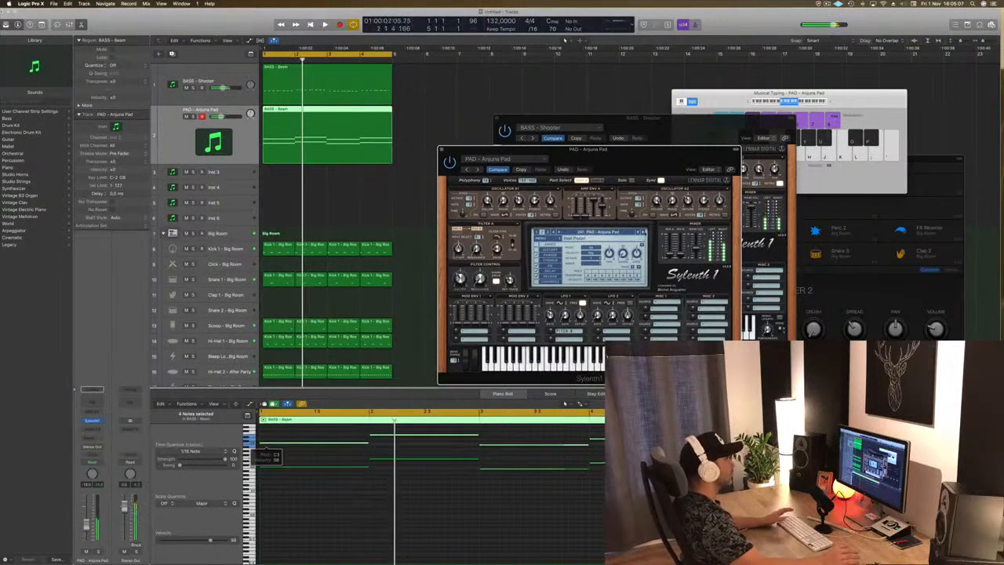
# Audition the following Sylenth1 pad presets over the loop, from PAD - Back To Earth to PAD - Deeper In Space.
pyautogui.press('space')
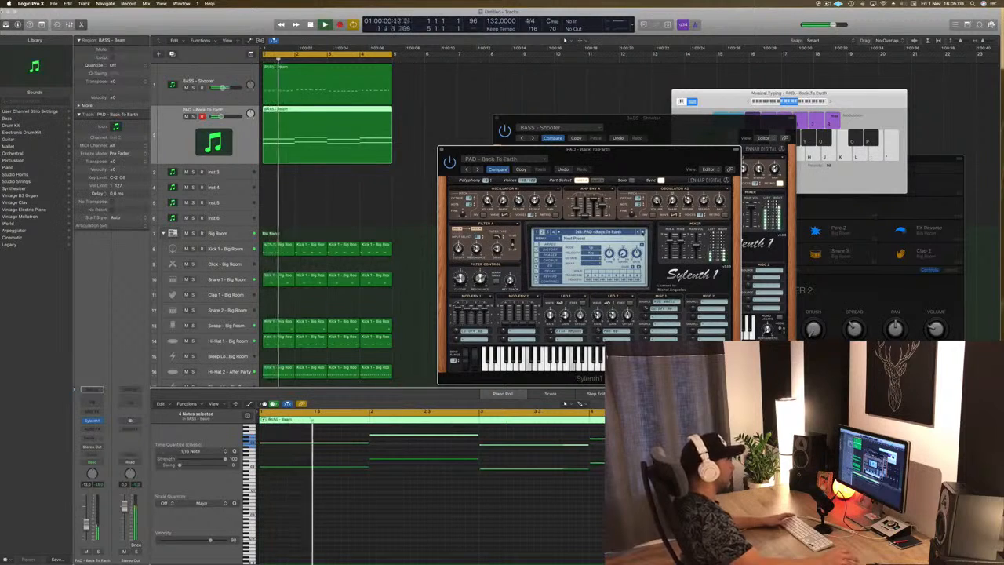
pyautogui.click(642, 233)
pyautogui.click(643, 233)
pyautogui.click(642, 233)
pyautogui.click(642, 233)
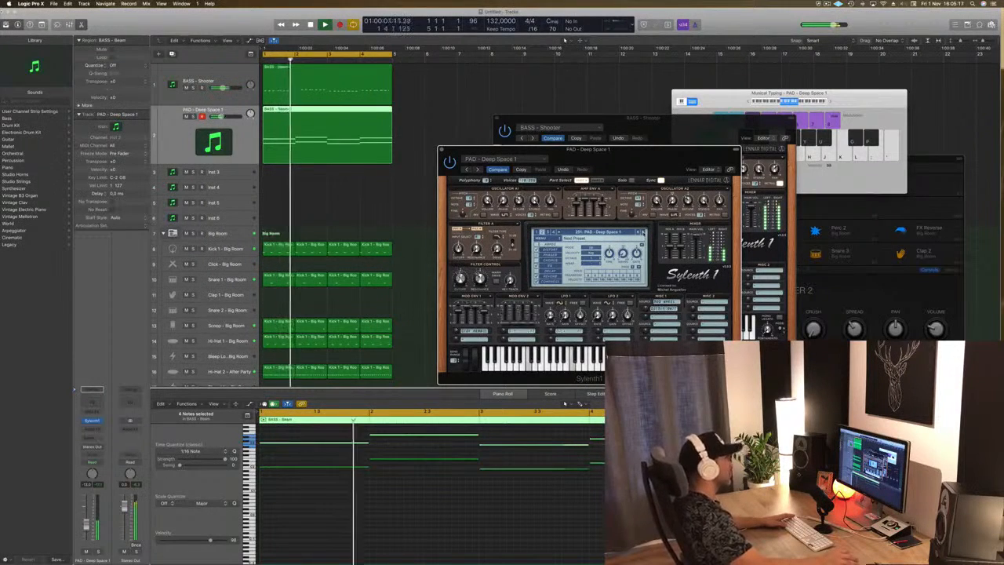
pyautogui.click(643, 233)
pyautogui.click(643, 233)
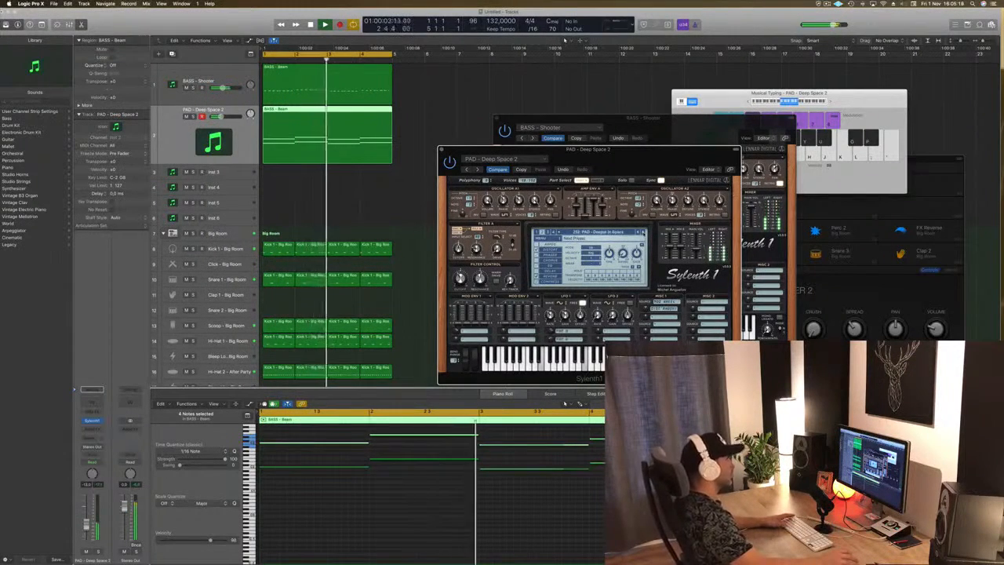
# Continue through the pad presets past PAD - Emotional Pad and PAD - Massive Pad 2, and settle on PAD - Moog Pad.
pyautogui.moveTo(541, 150); pyautogui.dragTo(625, 149)
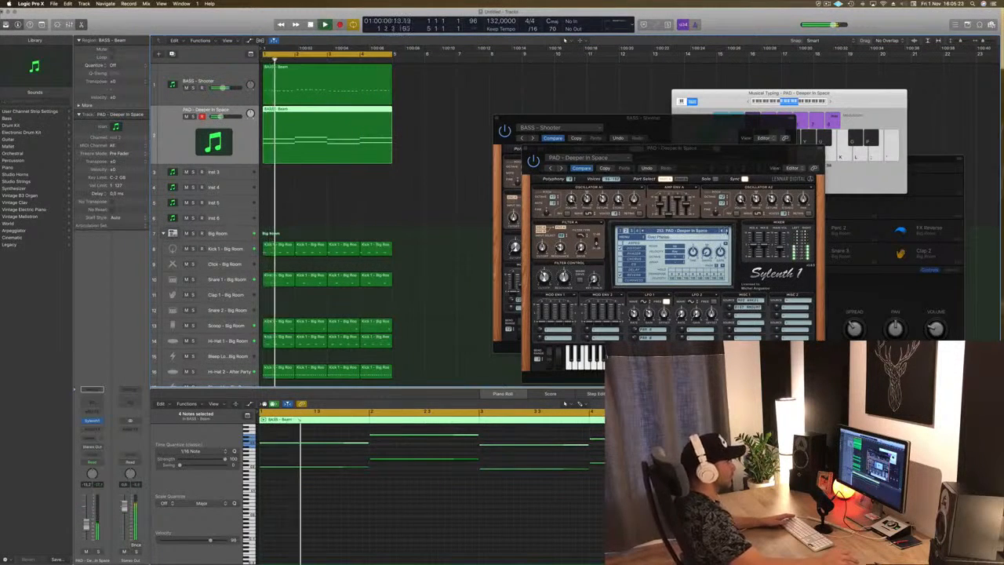
pyautogui.click(727, 231)
pyautogui.click(726, 231)
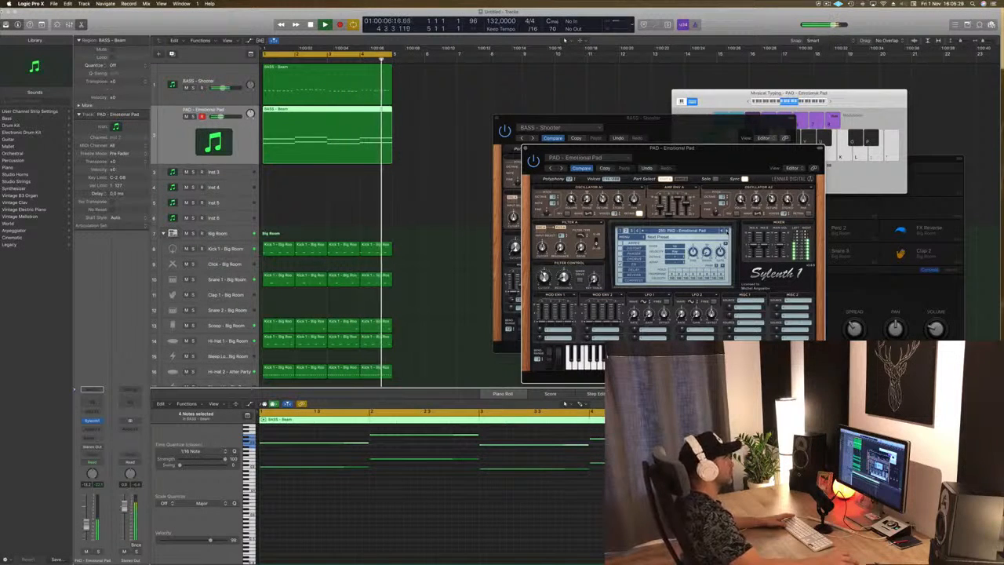
pyautogui.click(726, 230)
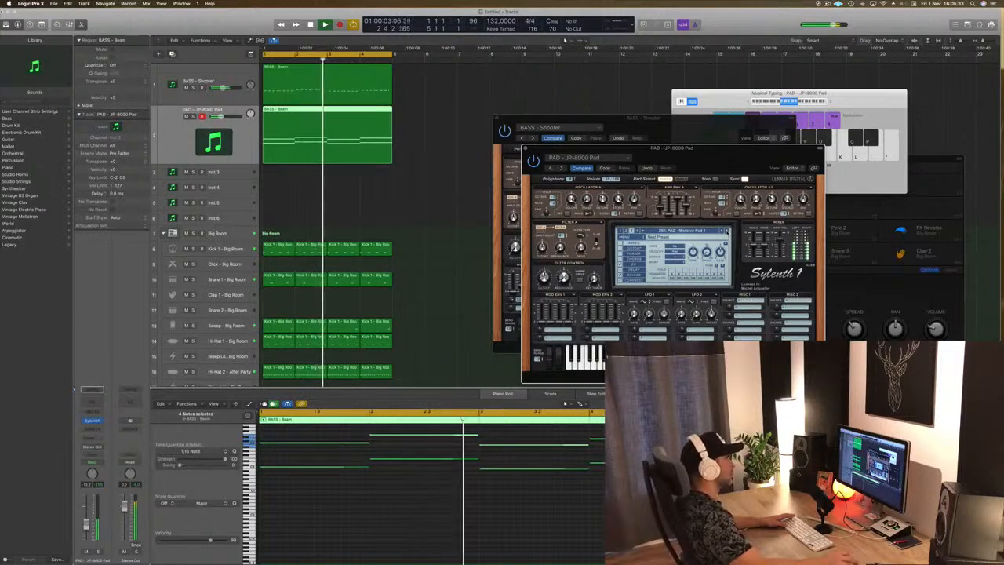
pyautogui.click(727, 231)
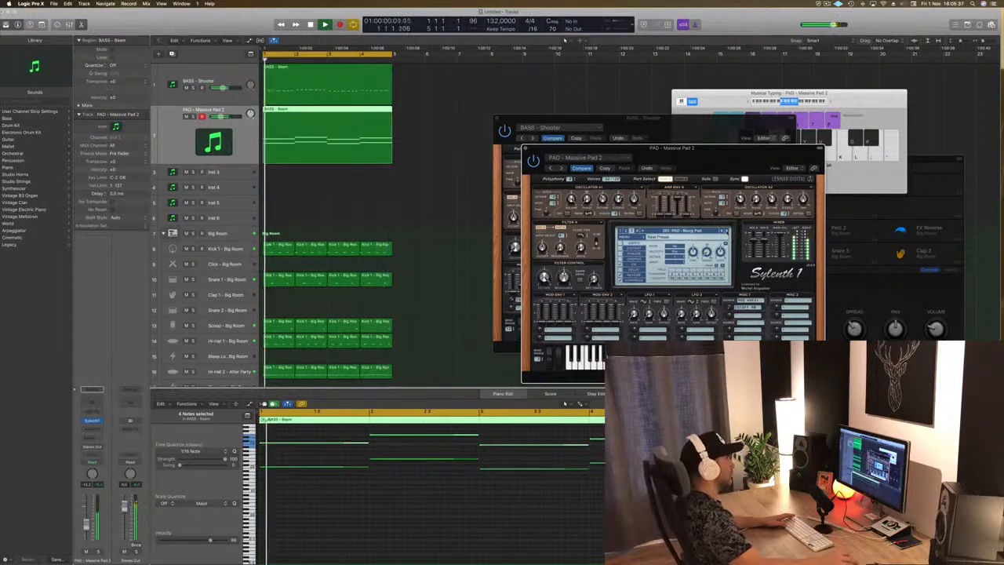
pyautogui.click(726, 230)
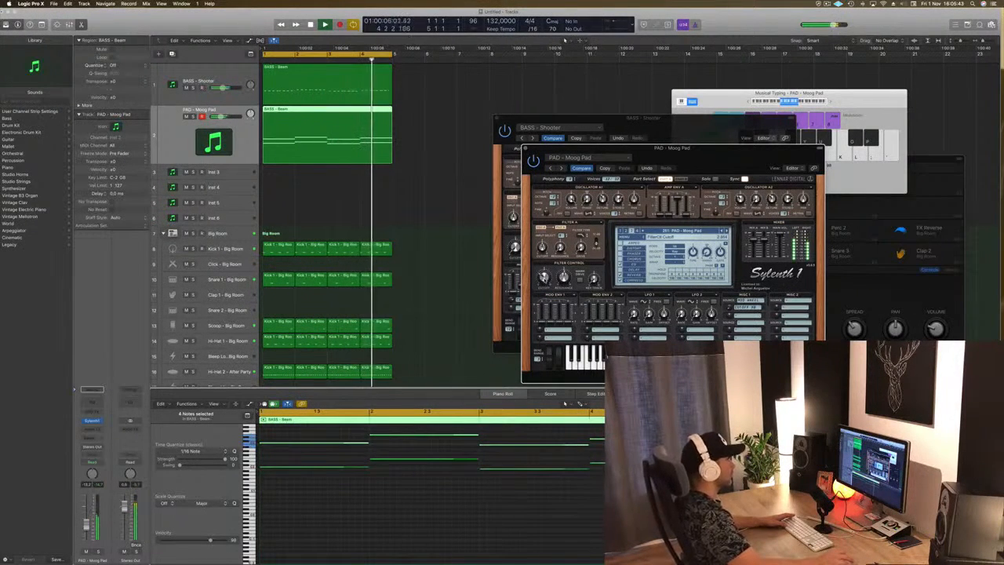
pyautogui.moveTo(712, 155); pyautogui.dragTo(702, 154)
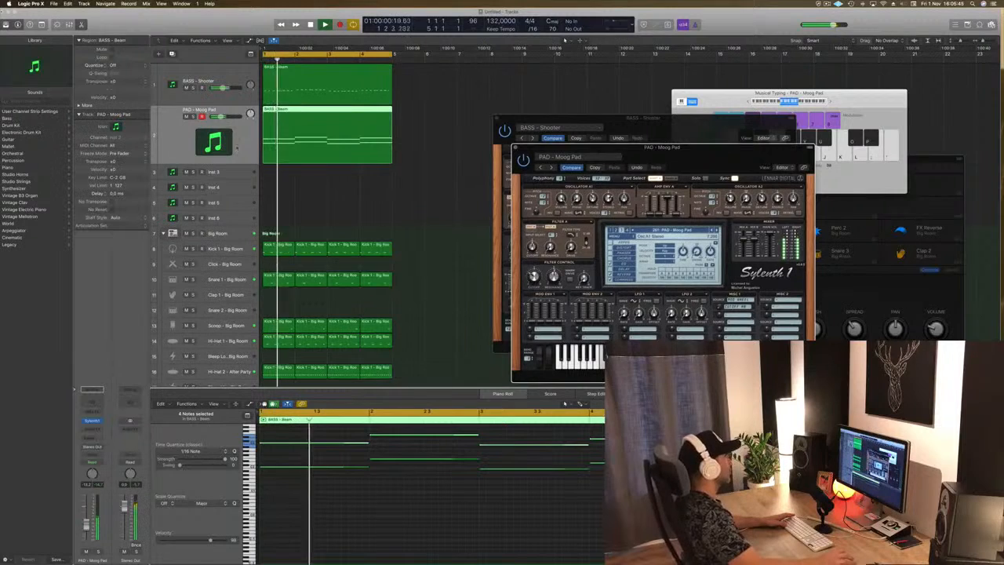
# Duplicate the PAD - Moog Pad track with its instrument settings and copy its four-bar region onto the new track.
pyautogui.press('super+d')
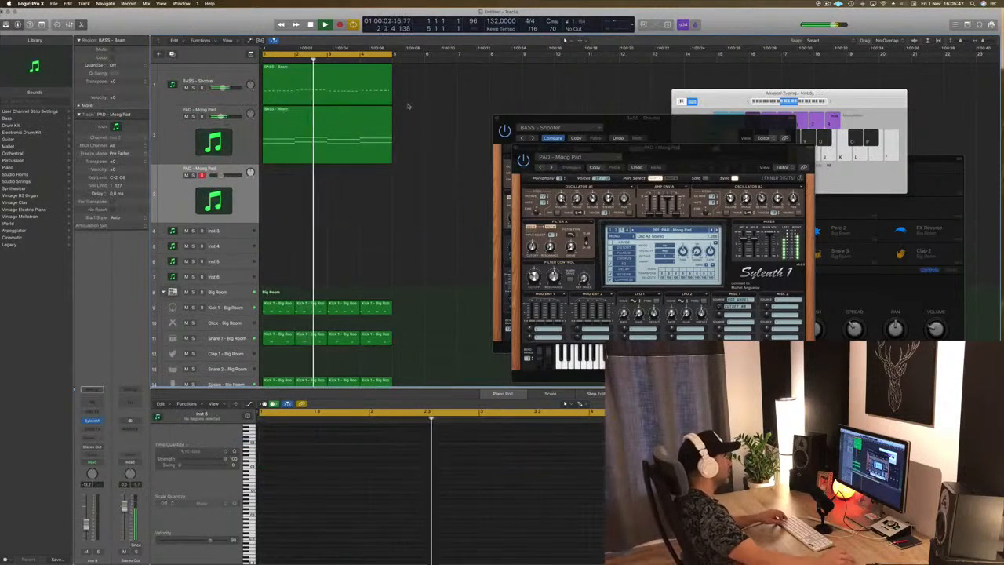
pyautogui.moveTo(334, 131); pyautogui.dragTo(333, 191)
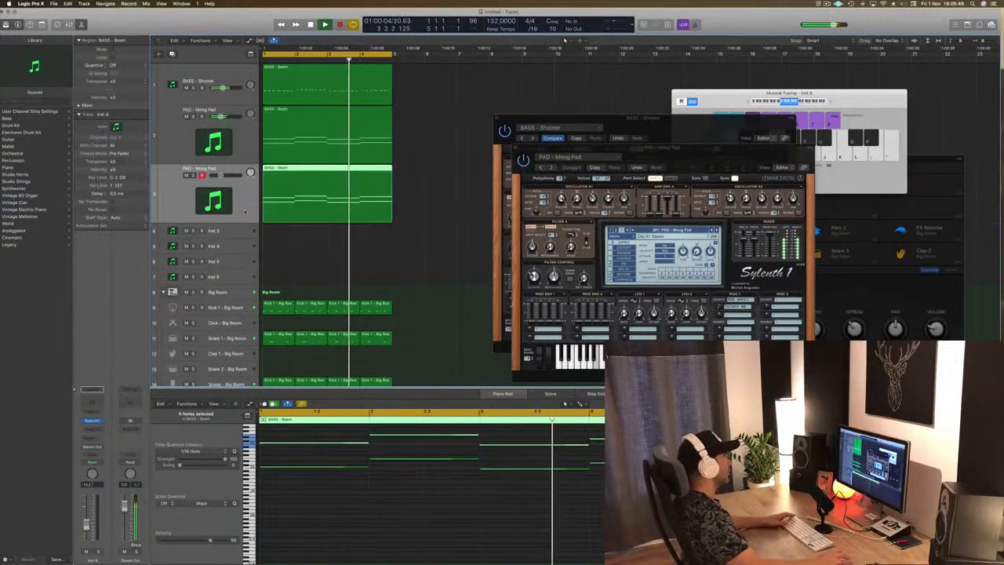
# Audition the next pad presets in the duplicated track's Sylenth1 over the loop and settle on PAD - Rain.
pyautogui.click(92, 421)
pyautogui.moveTo(193, 18); pyautogui.dragTo(646, 158)
pyautogui.press('space')
pyautogui.press('space')
pyautogui.press('space')
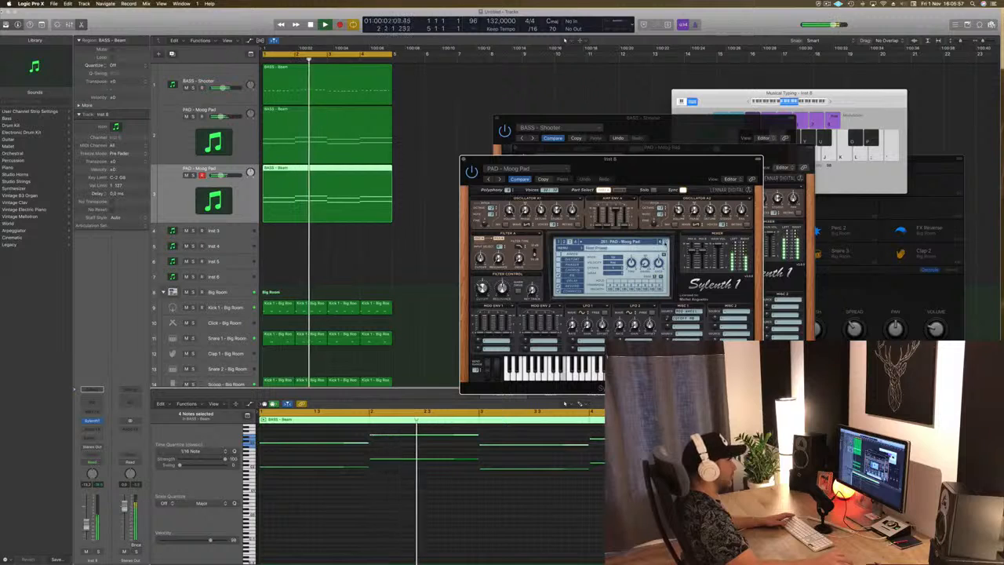
pyautogui.click(665, 243)
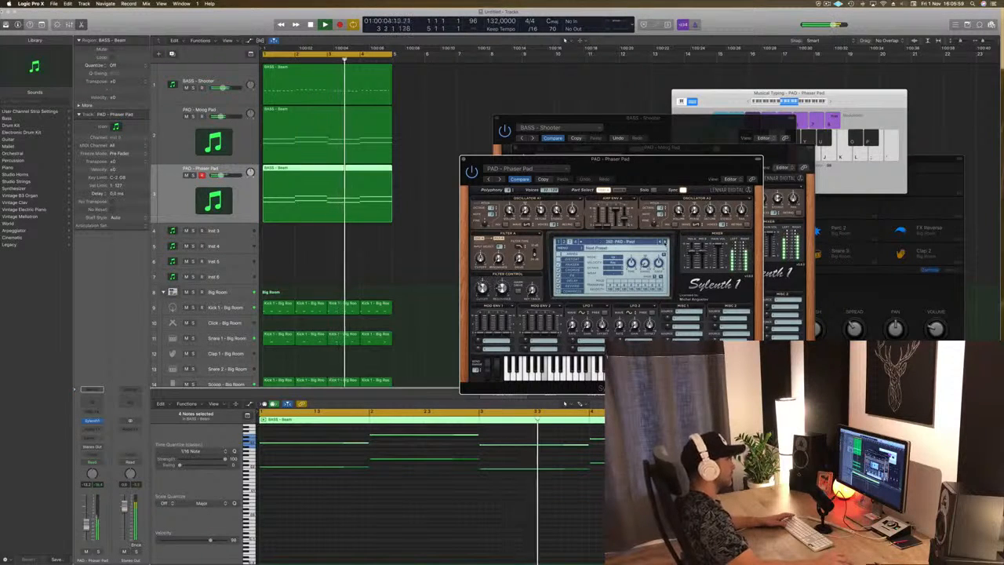
pyautogui.click(666, 242)
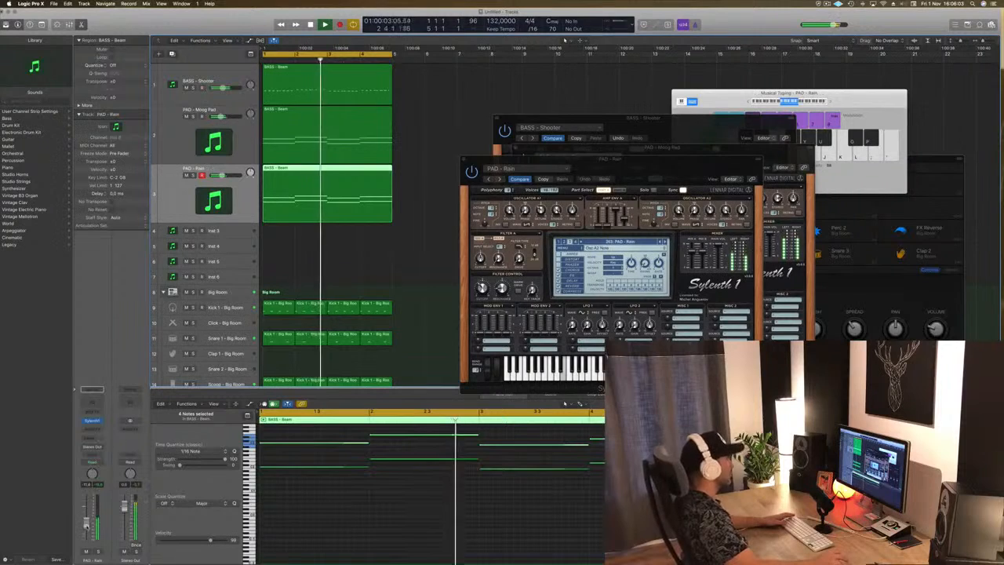
# Close the three open Sylenth1 windows for PAD - Rain, PAD - Moog Pad and BASS - Shooter.
pyautogui.moveTo(465, 160); pyautogui.dragTo(383, 161)
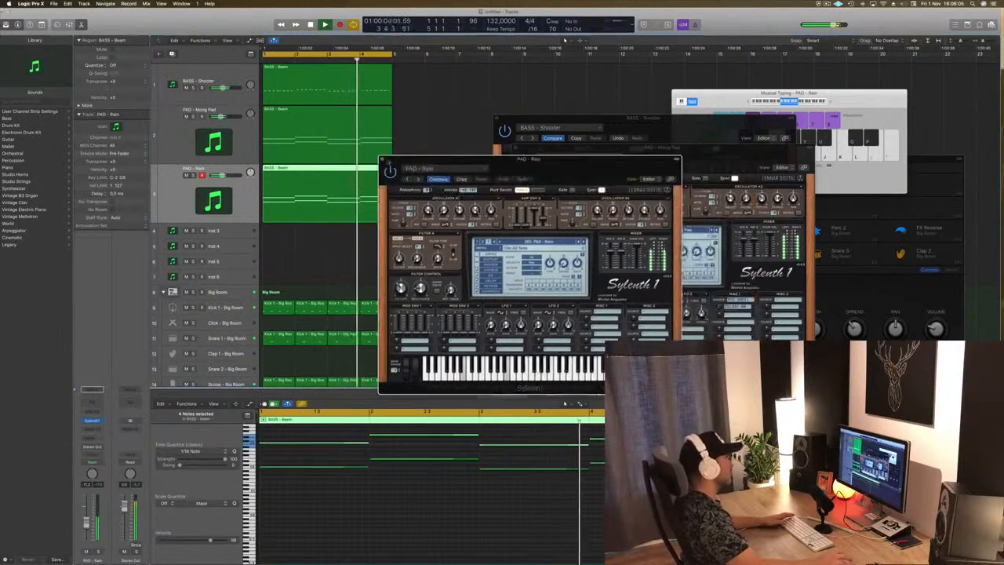
pyautogui.click(382, 161)
pyautogui.moveTo(581, 147); pyautogui.dragTo(604, 124)
pyautogui.press('super+w')
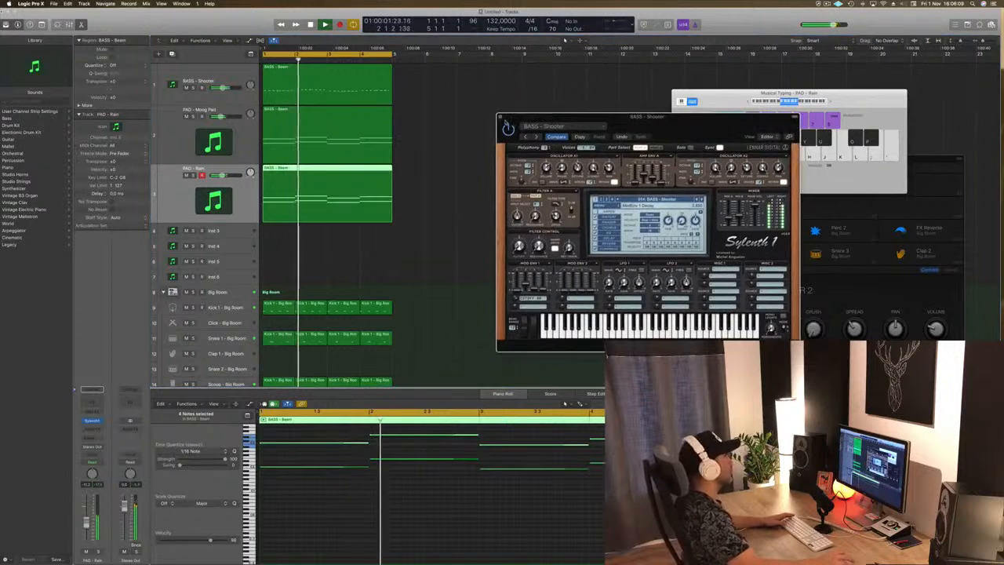
pyautogui.press('super+w')
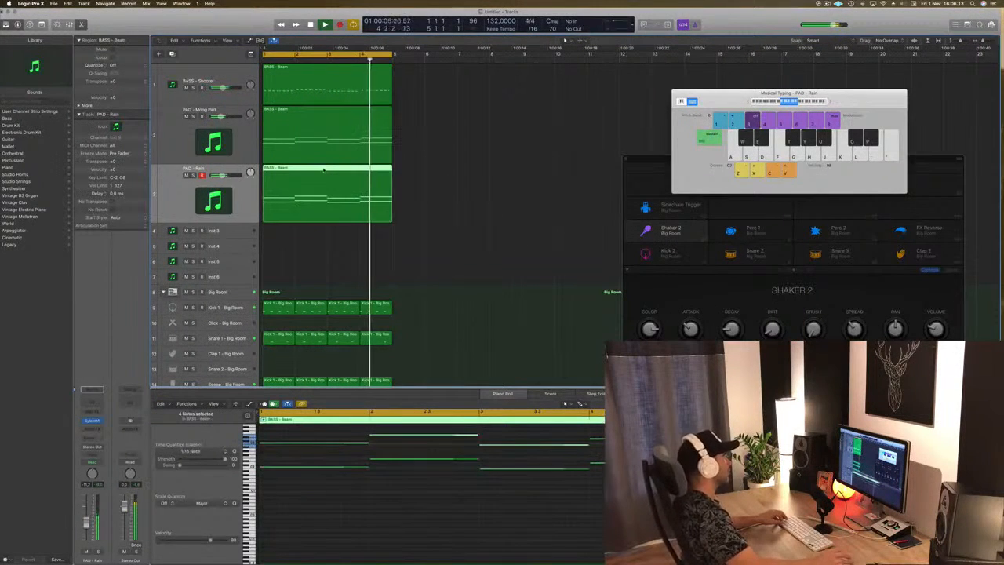
# Copy the PAD - Rain region onto the Inst 3 track and rework its long chords into two short stabs per bar.
pyautogui.moveTo(323, 170); pyautogui.dragTo(313, 236)
pyautogui.press('space')
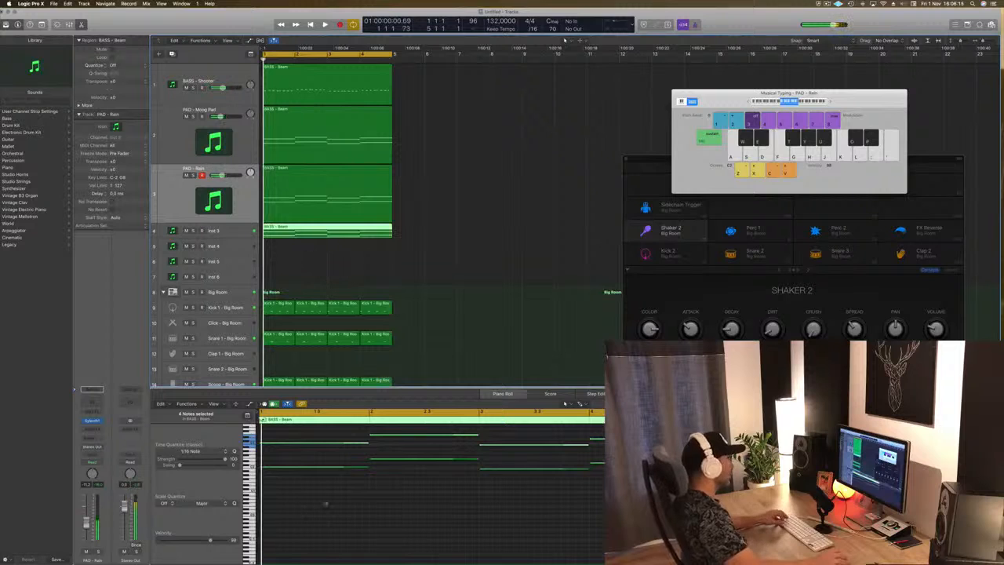
pyautogui.scroll(-2, 326, 503)
pyautogui.moveTo(306, 428); pyautogui.dragTo(587, 516)
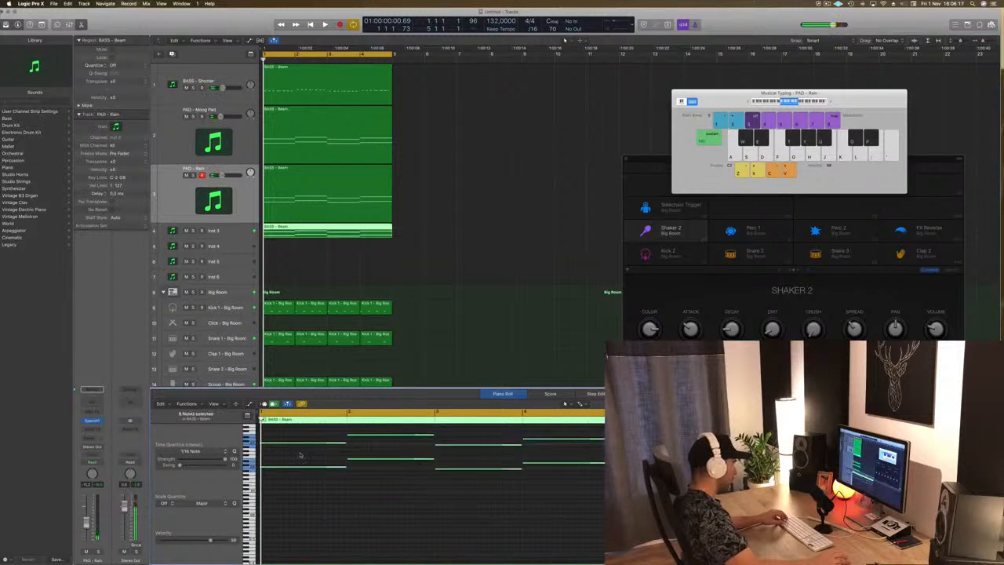
pyautogui.moveTo(340, 469); pyautogui.dragTo(320, 447)
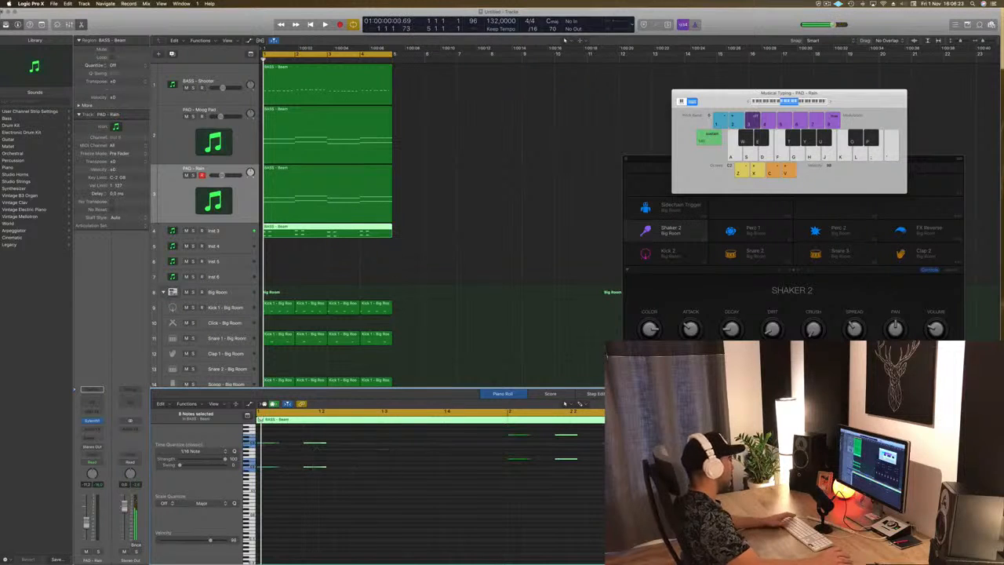
# Open the Inst 3 track's Sylenth1 and load the CH G 2 factory bank.
pyautogui.click(229, 231)
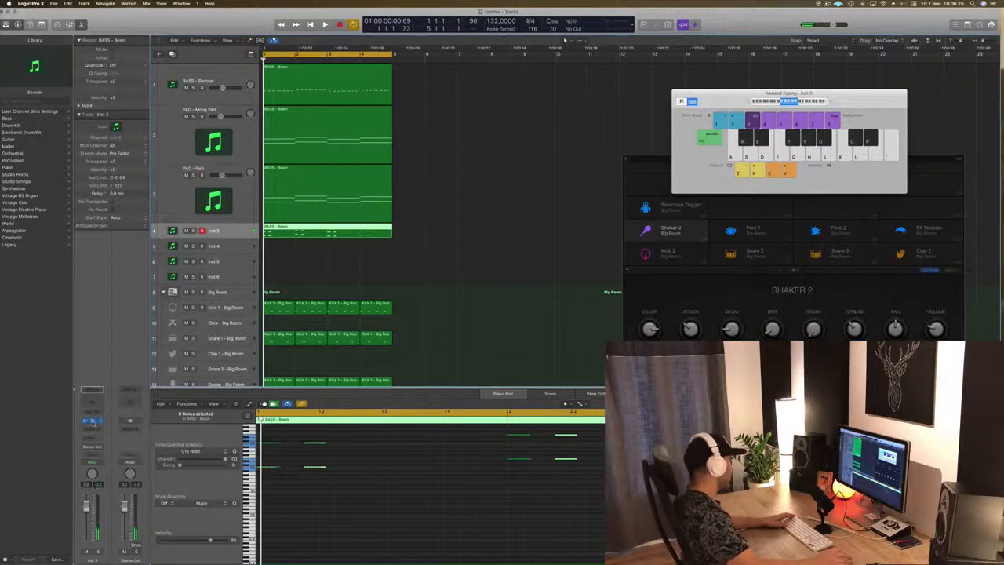
pyautogui.click(92, 421)
pyautogui.moveTo(229, 33); pyautogui.dragTo(611, 114)
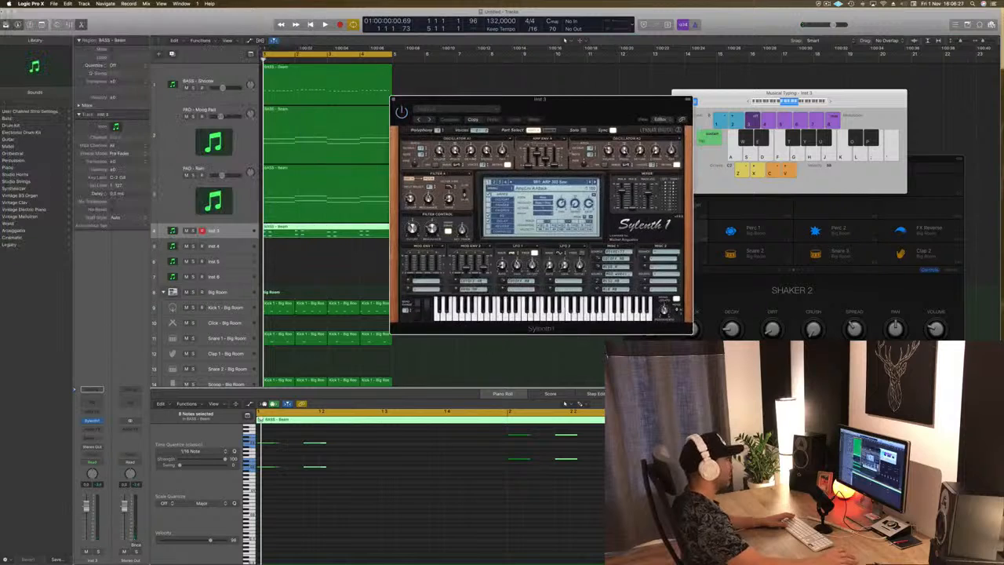
pyautogui.click(494, 188)
pyautogui.moveTo(502, 196)
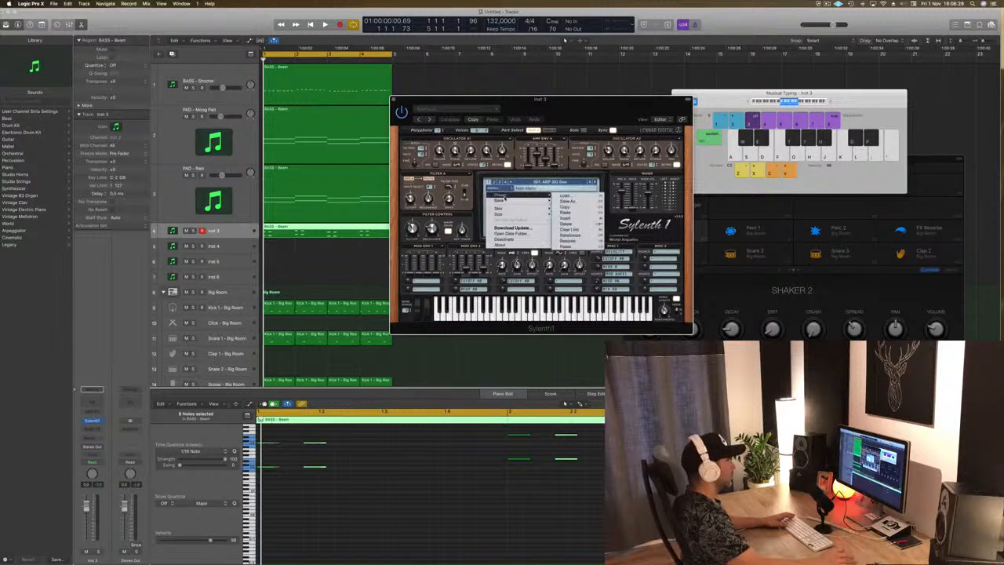
pyautogui.moveTo(565, 201)
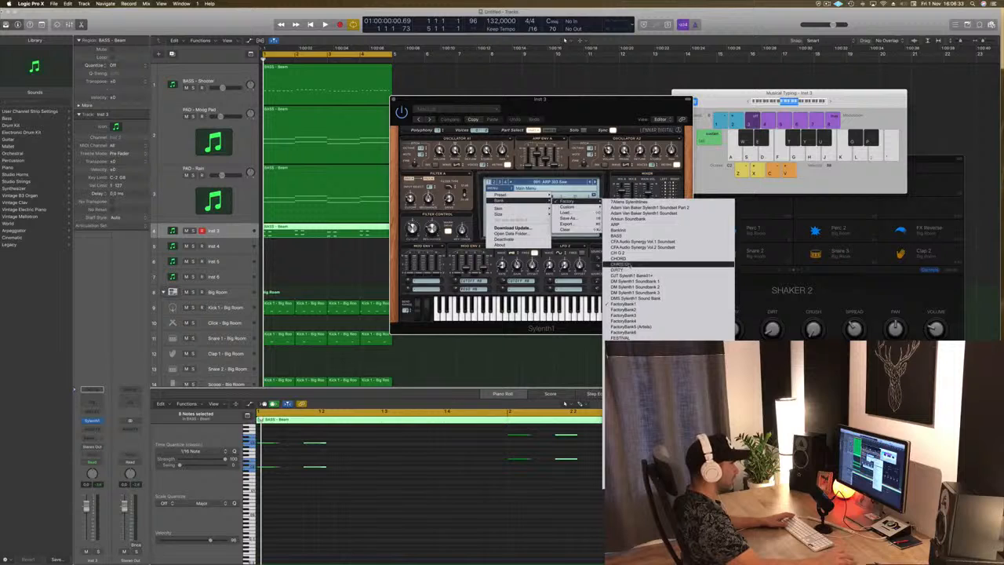
pyautogui.click(618, 253)
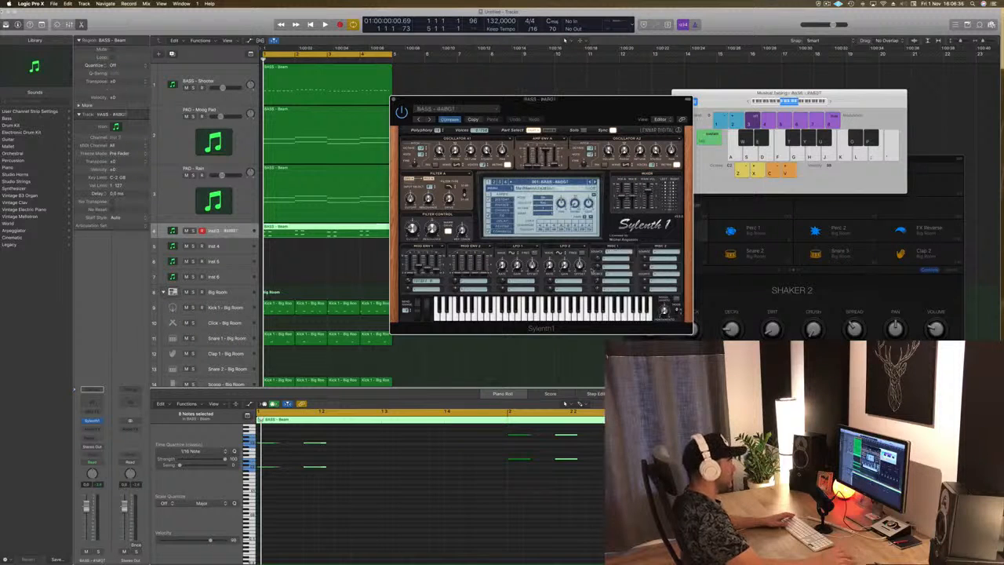
# Load the bank's first PLUCK preset, play the loop with it and lower the stab track's volume.
pyautogui.click(568, 183)
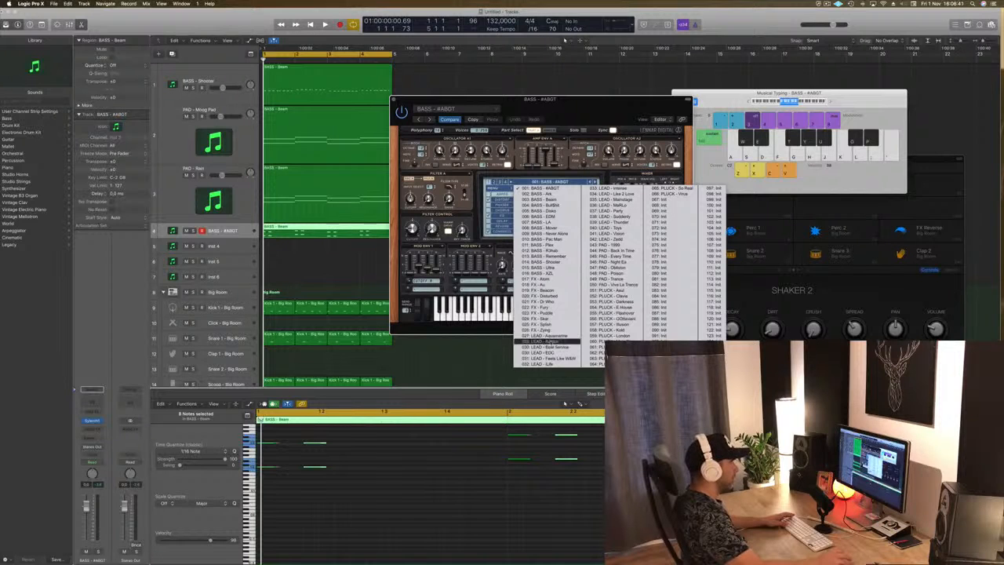
pyautogui.click(602, 290)
pyautogui.moveTo(584, 107); pyautogui.dragTo(677, 111)
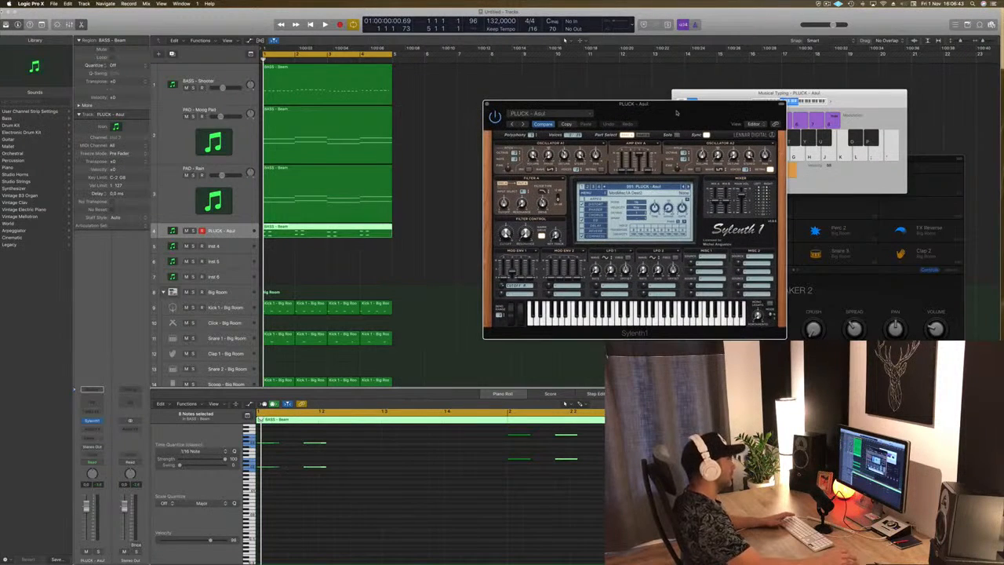
pyautogui.press('space')
pyautogui.click(227, 234)
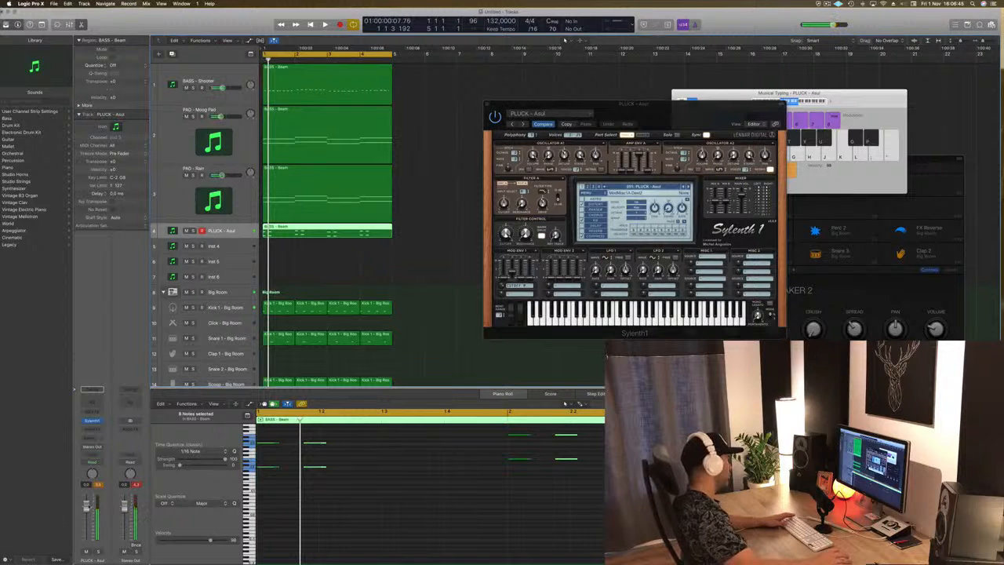
pyautogui.moveTo(86, 520); pyautogui.dragTo(87, 527)
pyautogui.press('space')
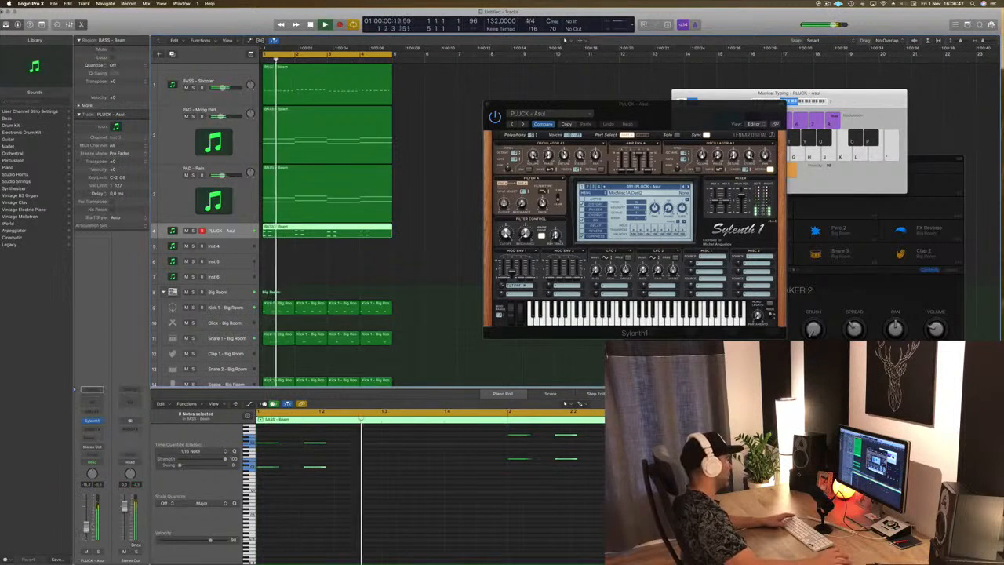
pyautogui.press('space')
pyautogui.press('space')
pyautogui.click(418, 511)
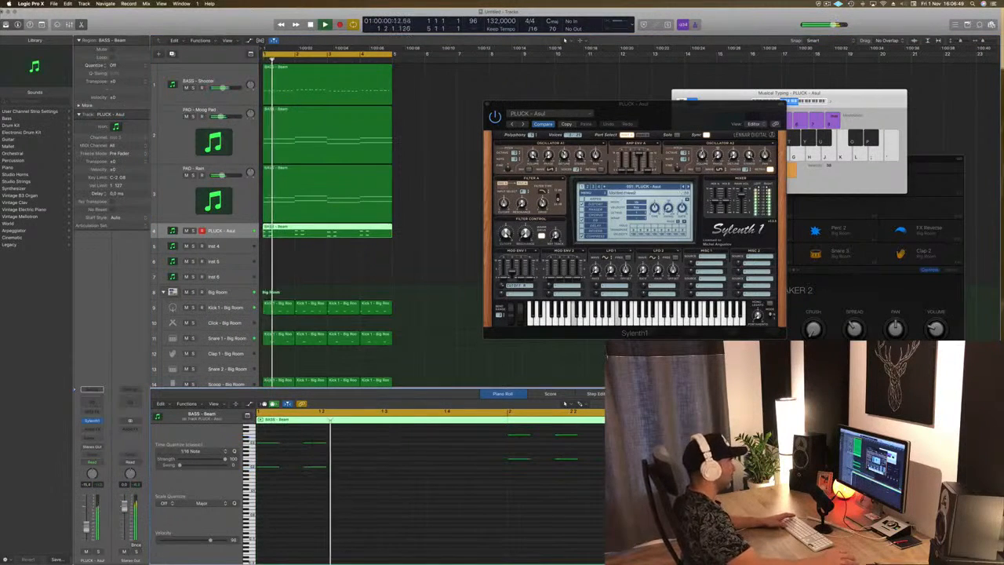
# Switch to PLUCK - Clavia and audition it over the loop from the start.
pyautogui.click(689, 186)
pyautogui.press('space')
pyautogui.press('space')
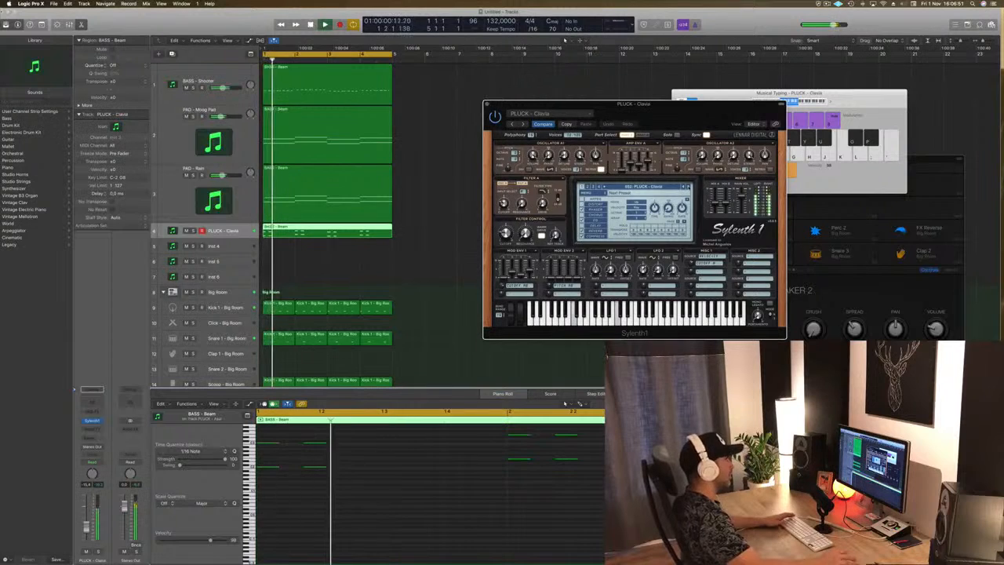
pyautogui.press('space')
pyautogui.press('space')
pyautogui.press('space')
pyautogui.press('space')
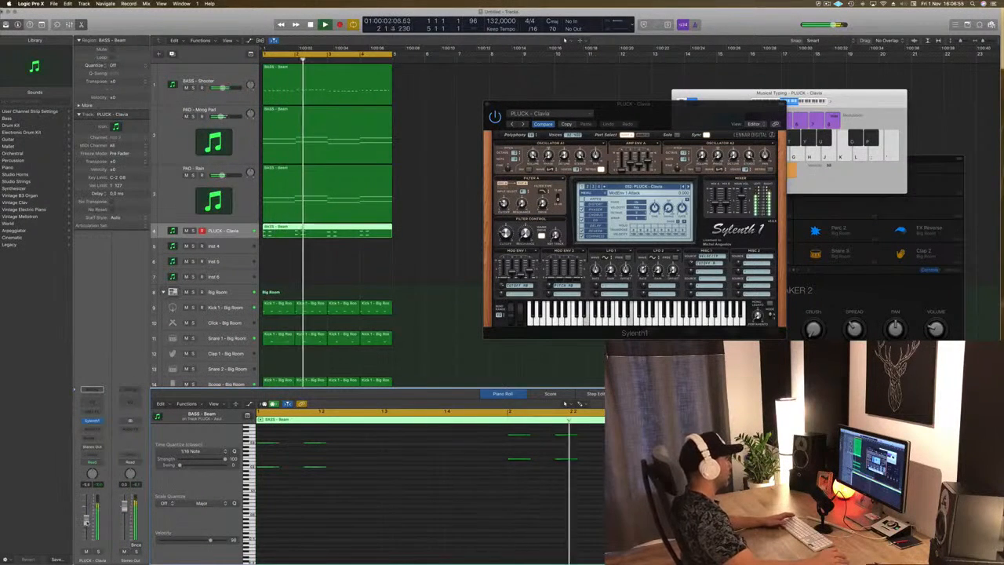
pyautogui.moveTo(672, 122); pyautogui.dragTo(610, 122)
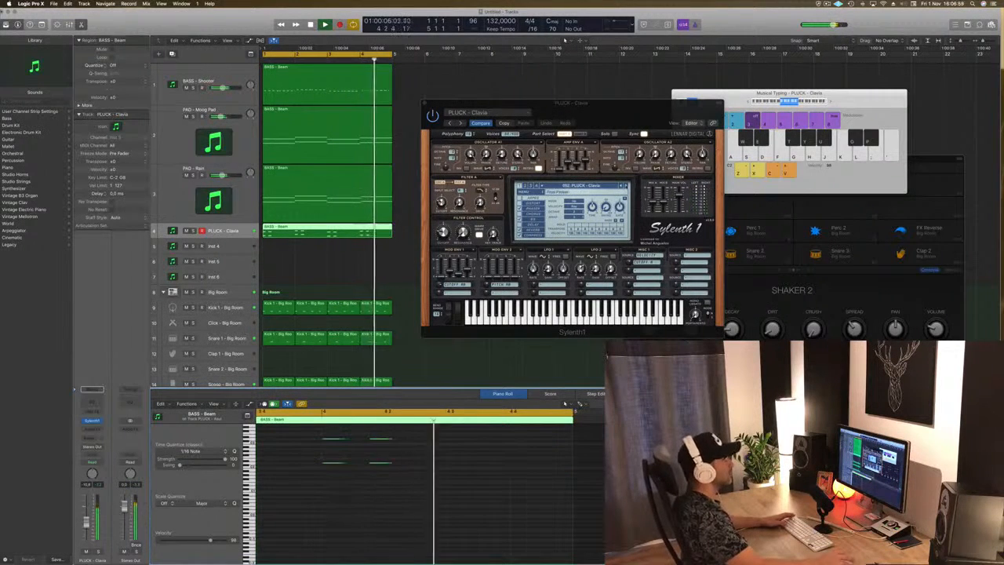
# Audition the following pluck presets over the loop, from PLUCK - Flashover through PLUCK - London to PLUCK - Shade.
pyautogui.click(626, 186)
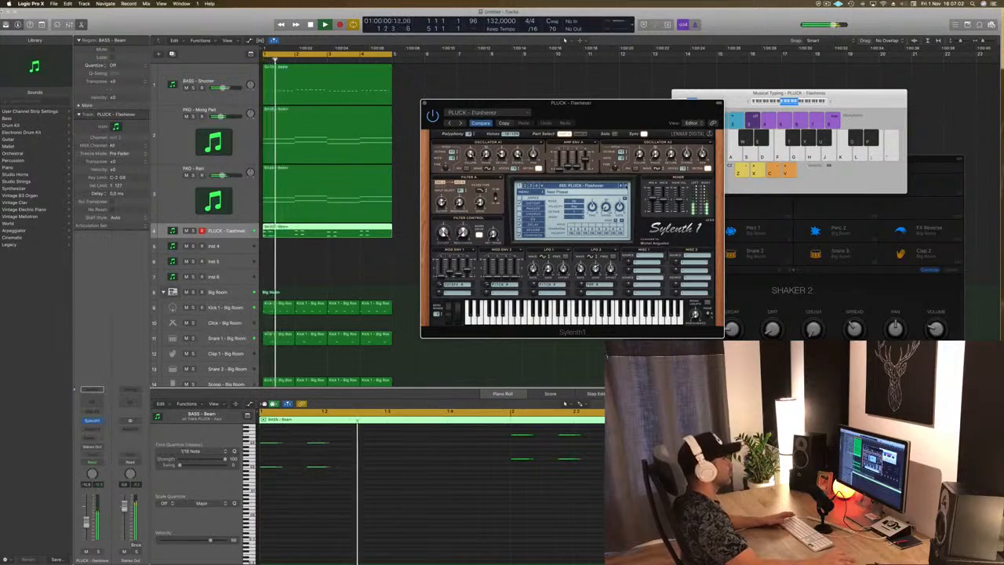
pyautogui.press('Return')
pyautogui.click(626, 186)
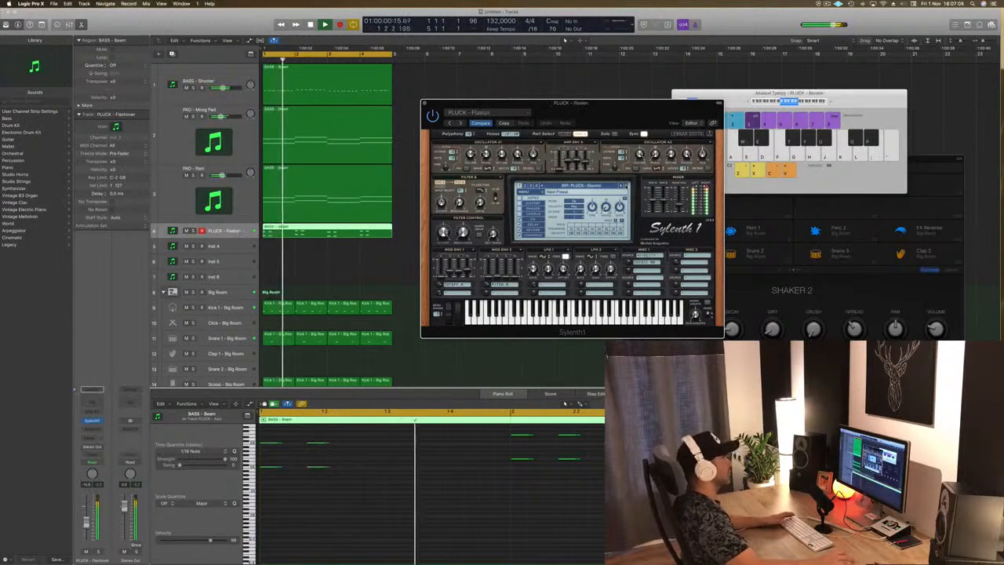
pyautogui.press('Return')
pyautogui.click(626, 186)
pyautogui.press('Return')
pyautogui.click(626, 186)
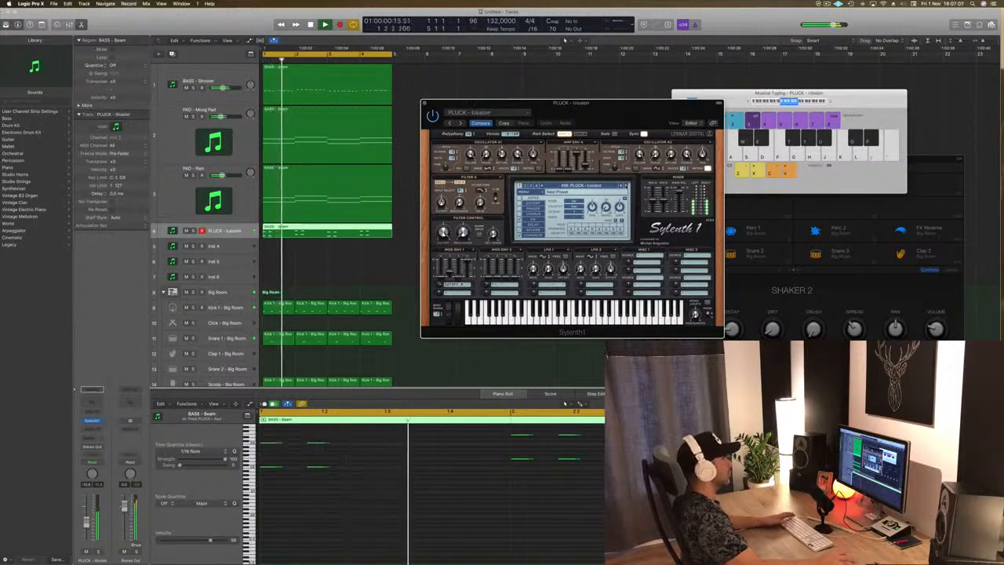
pyautogui.press('Return')
pyautogui.click(626, 185)
pyautogui.press('Return')
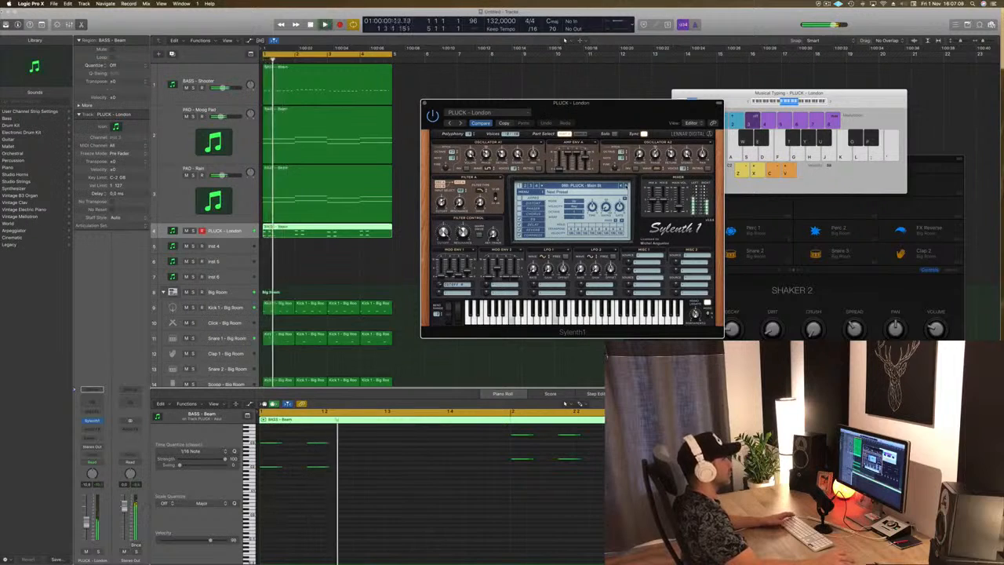
pyautogui.click(626, 186)
pyautogui.press('Return')
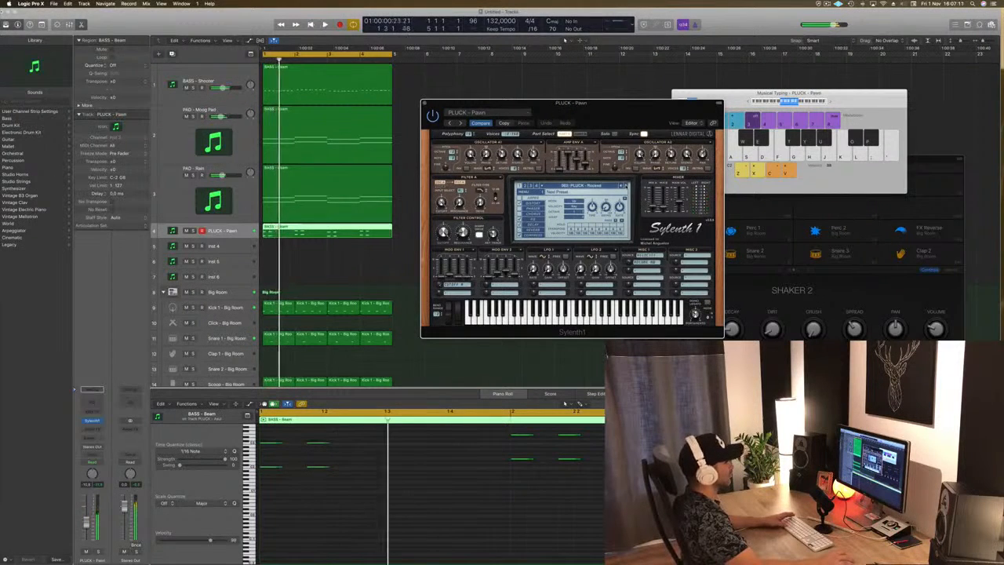
pyautogui.click(626, 186)
pyautogui.press('Return')
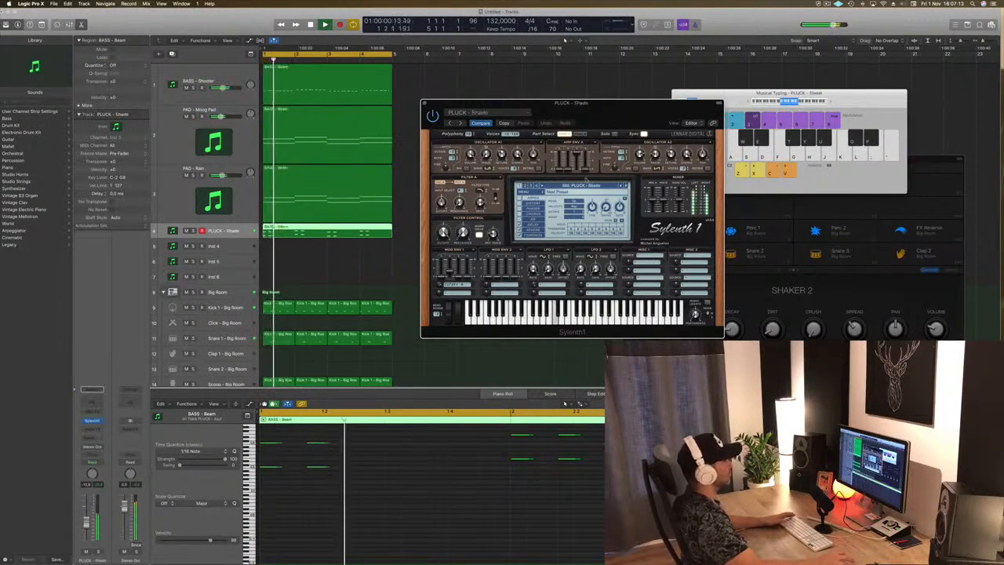
# Load the factory bank that starts with ARP - Acid Thing 1 and choose its PLUCK - 4AM preset.
pyautogui.click(530, 193)
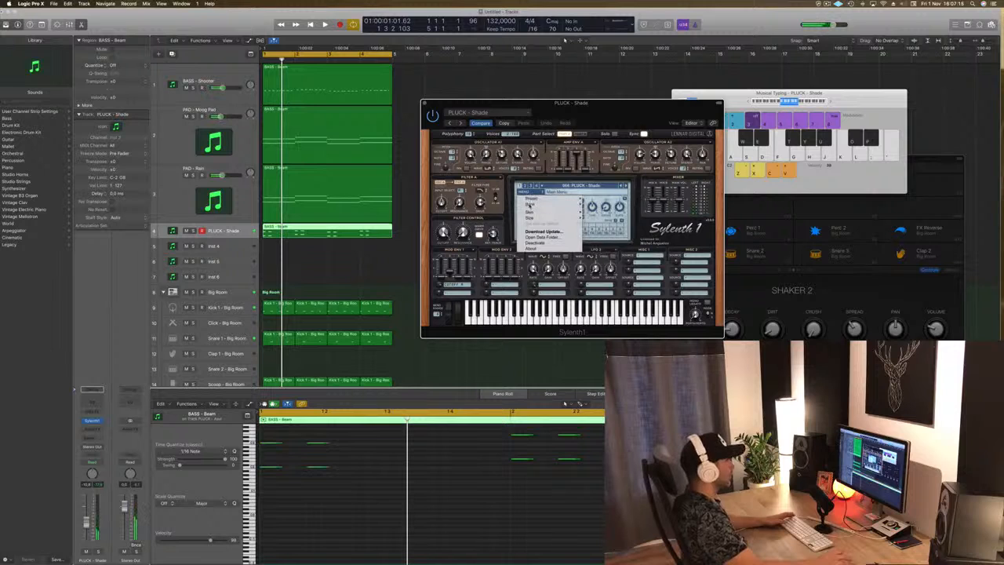
pyautogui.moveTo(530, 204)
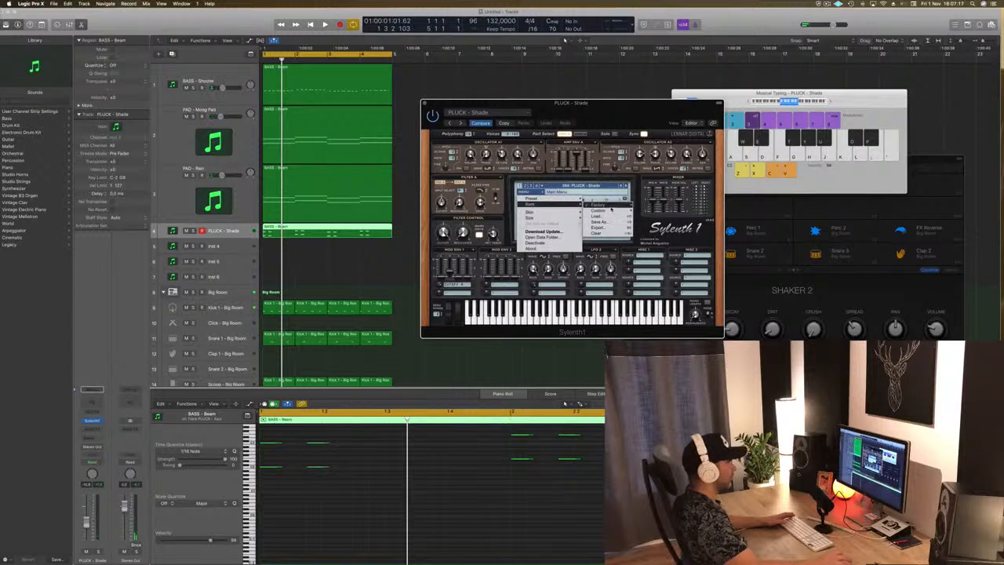
pyautogui.moveTo(620, 205)
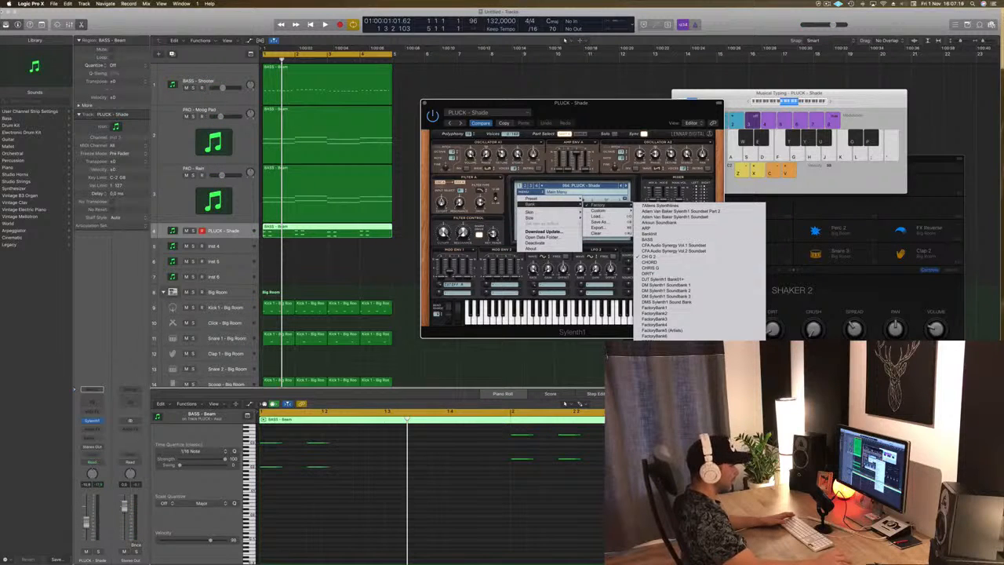
pyautogui.click(648, 228)
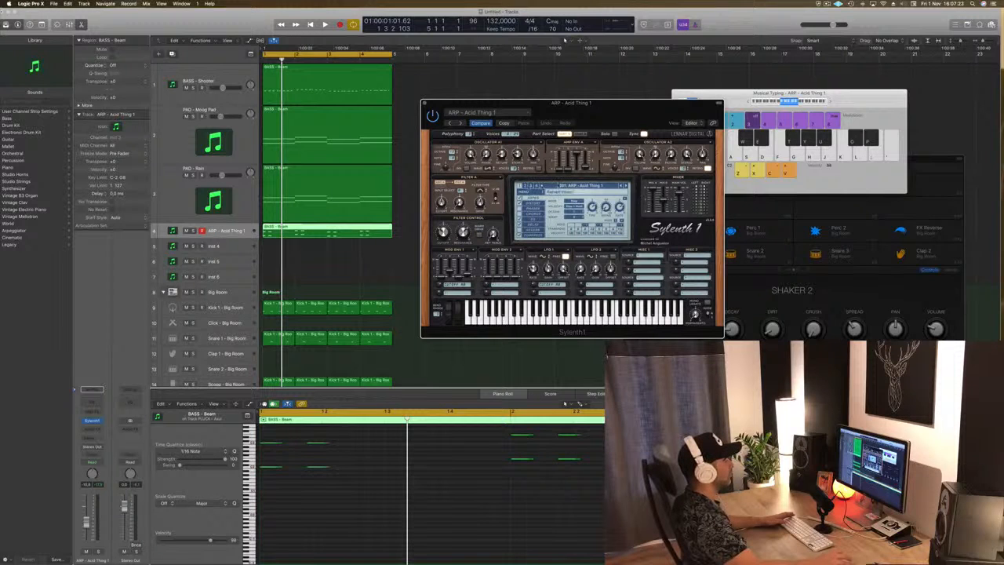
pyautogui.click(558, 186)
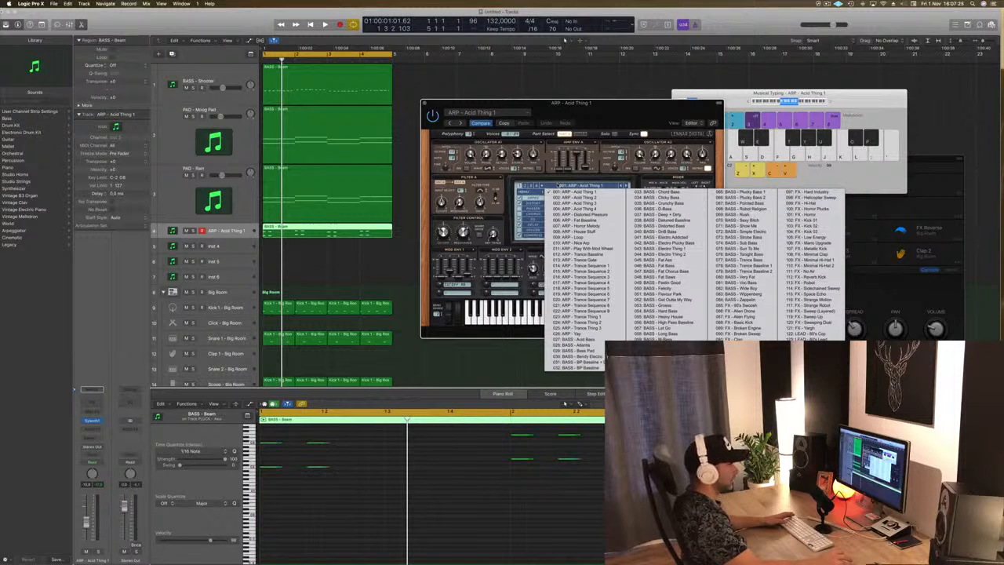
pyautogui.click(526, 186)
pyautogui.click(559, 186)
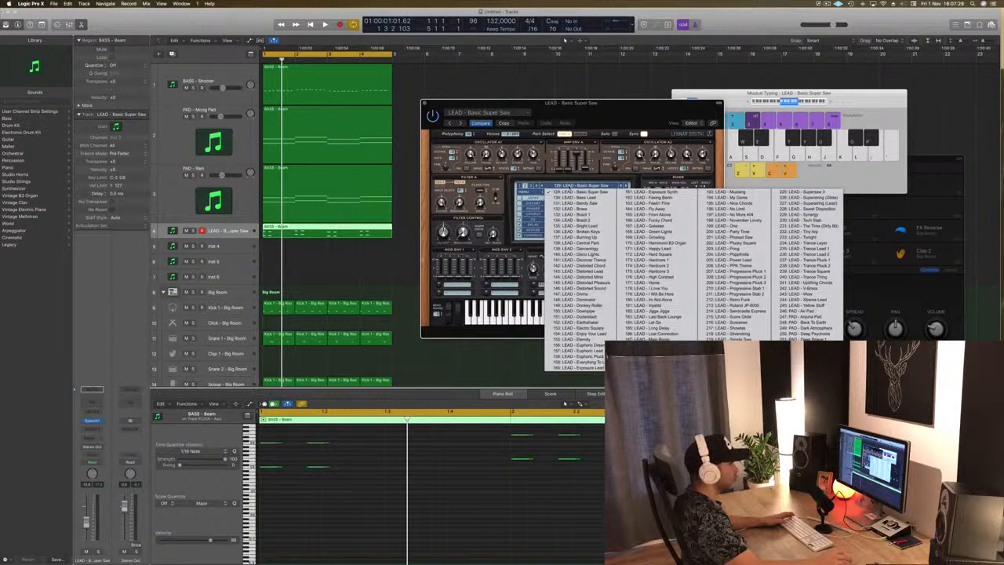
pyautogui.click(526, 185)
pyautogui.click(559, 186)
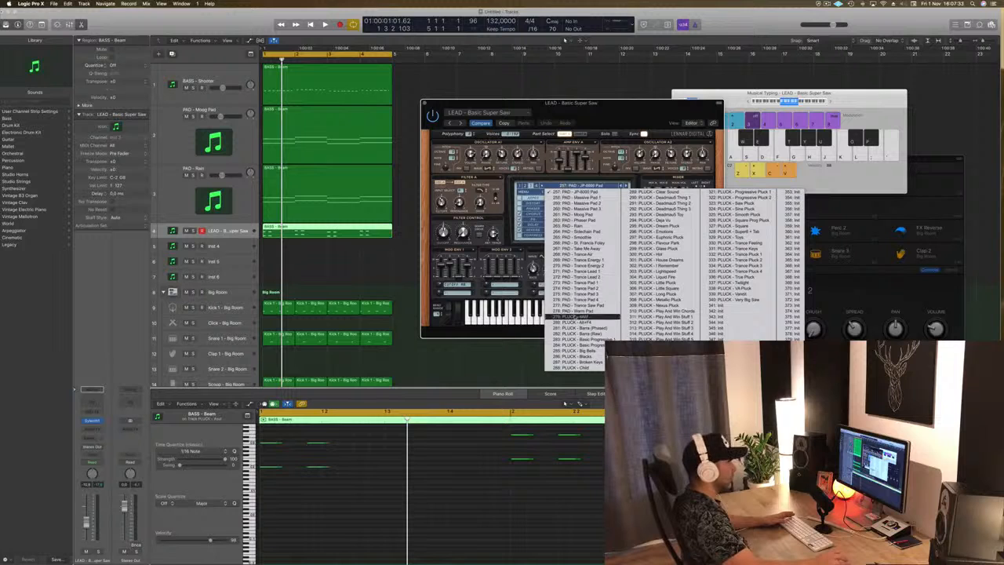
pyautogui.click(576, 317)
pyautogui.moveTo(600, 103); pyautogui.dragTo(708, 52)
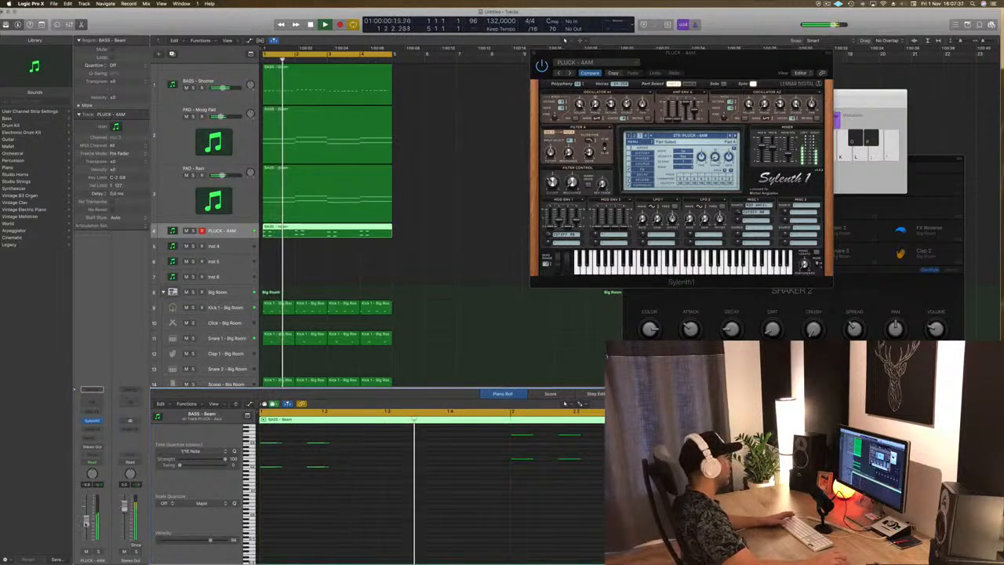
# Audition PLUCK - 4AM and the next pluck presets over the loop, up to PLUCK - Basic Progressive 2.
pyautogui.press('space')
pyautogui.press('space')
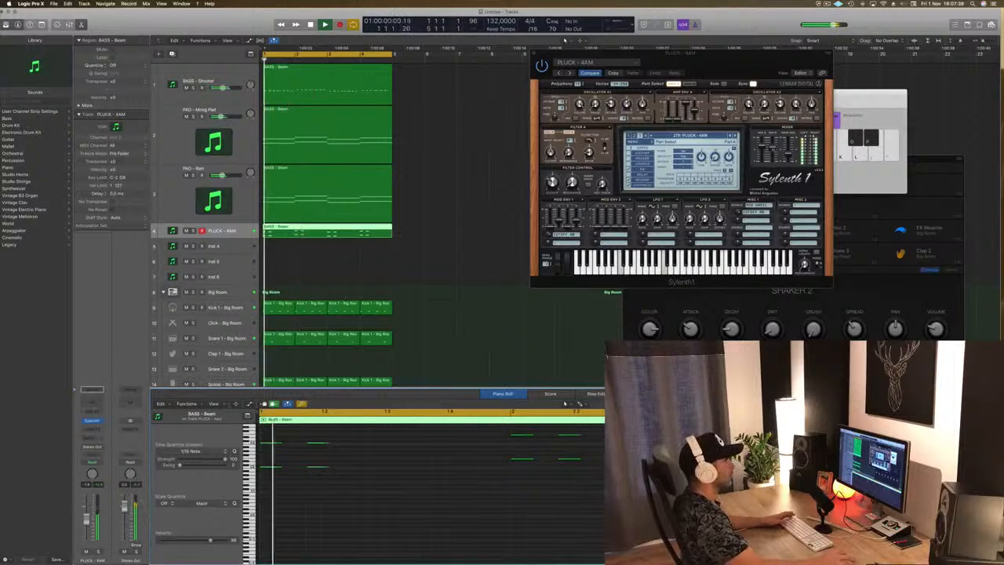
pyautogui.click(735, 135)
pyautogui.press('space')
pyautogui.press('space')
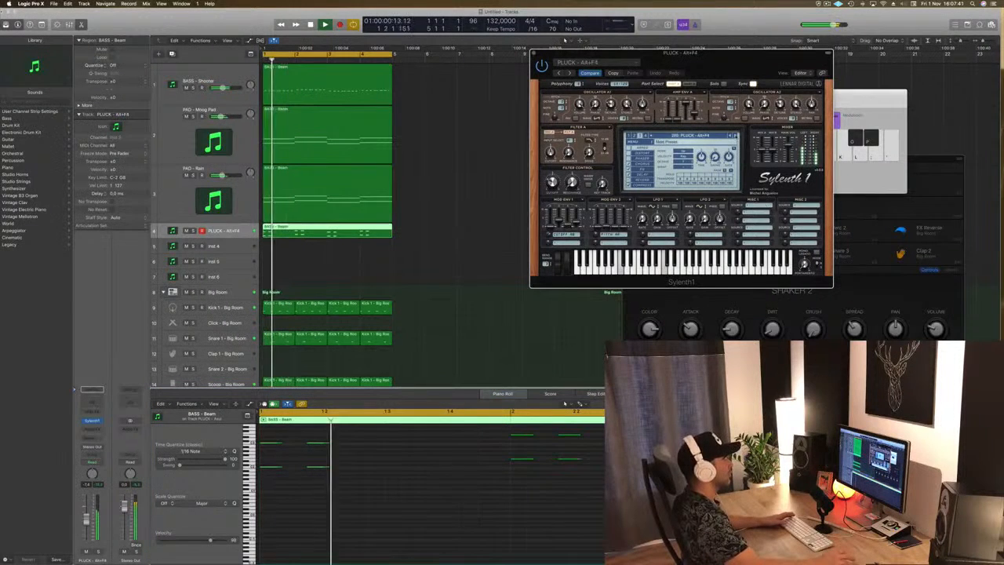
pyautogui.click(735, 136)
pyautogui.press('space')
pyautogui.press('space')
pyautogui.click(735, 136)
pyautogui.press('space')
pyautogui.press('space')
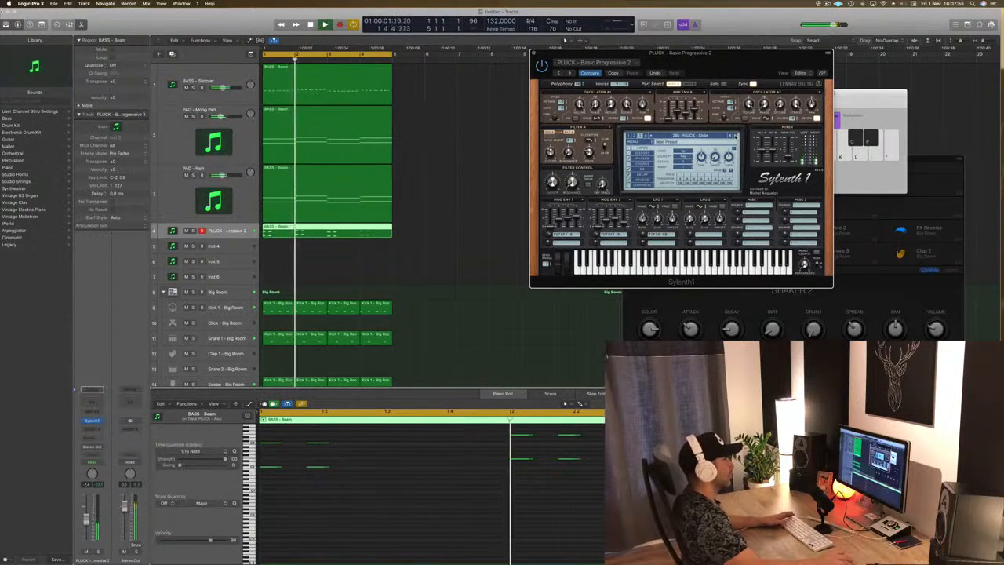
# Continue auditioning pluck presets over the loop from its start, through PLUCK - Deadmau5 Thing 2 and PLUCK - Deja Vu to PLUCK - Emotions.
pyautogui.press('Return')
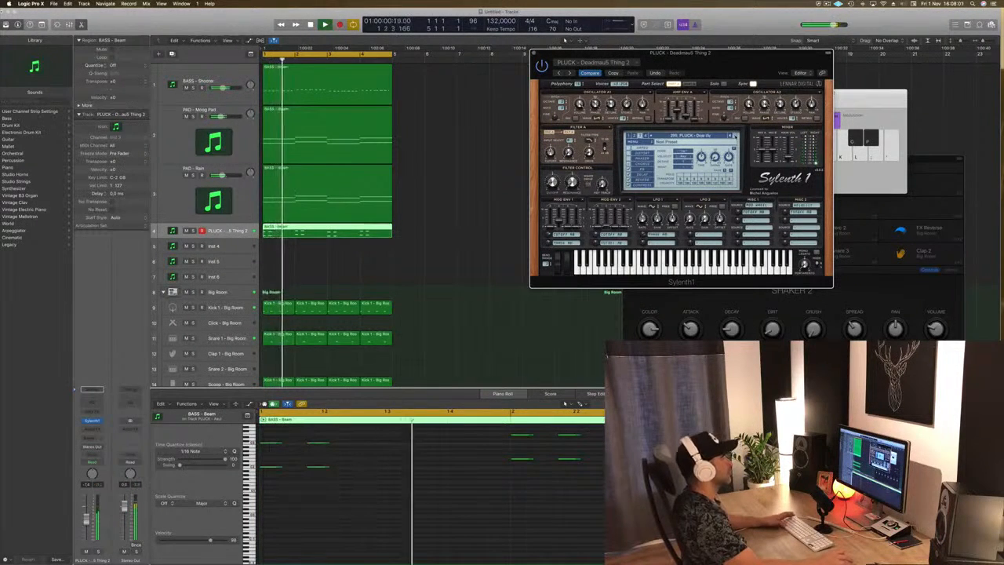
pyautogui.click(736, 136)
pyautogui.press('Return')
pyautogui.click(735, 137)
pyautogui.press('Return')
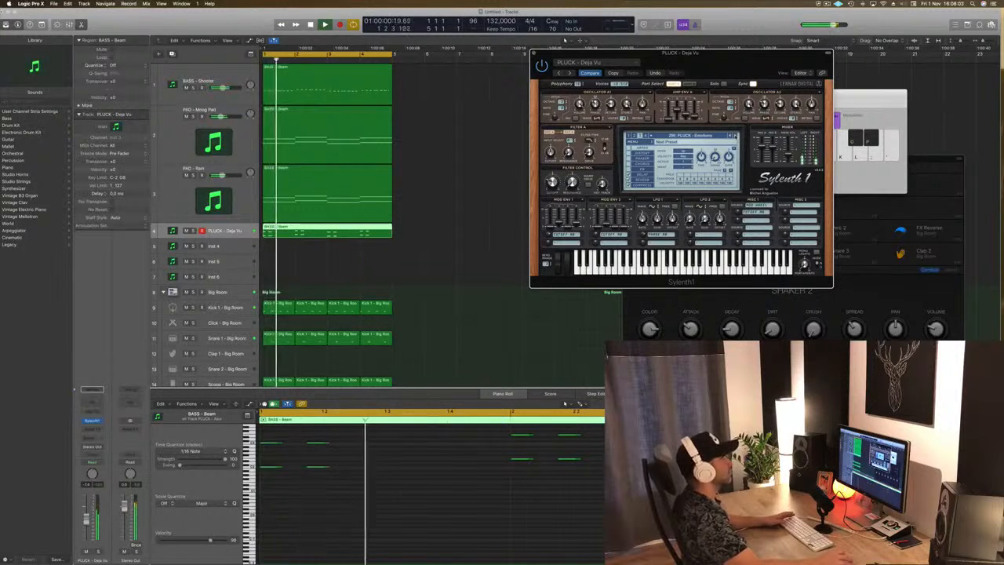
pyautogui.press('Return')
# Duplicate the pluck region's 16 notes half a bar further on to double the rhythm, and play the loop.
pyautogui.click(358, 537)
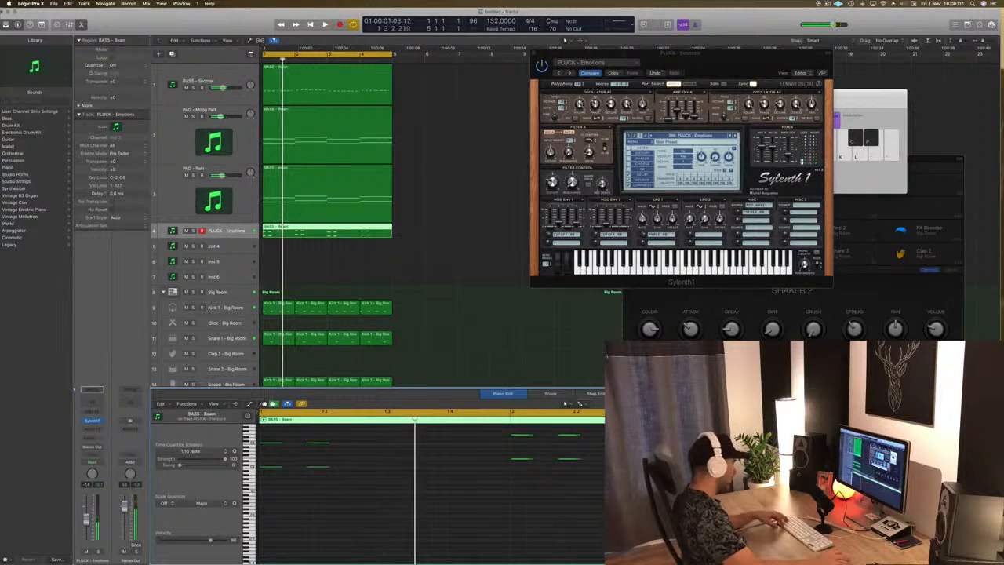
pyautogui.moveTo(271, 446); pyautogui.dragTo(380, 449)
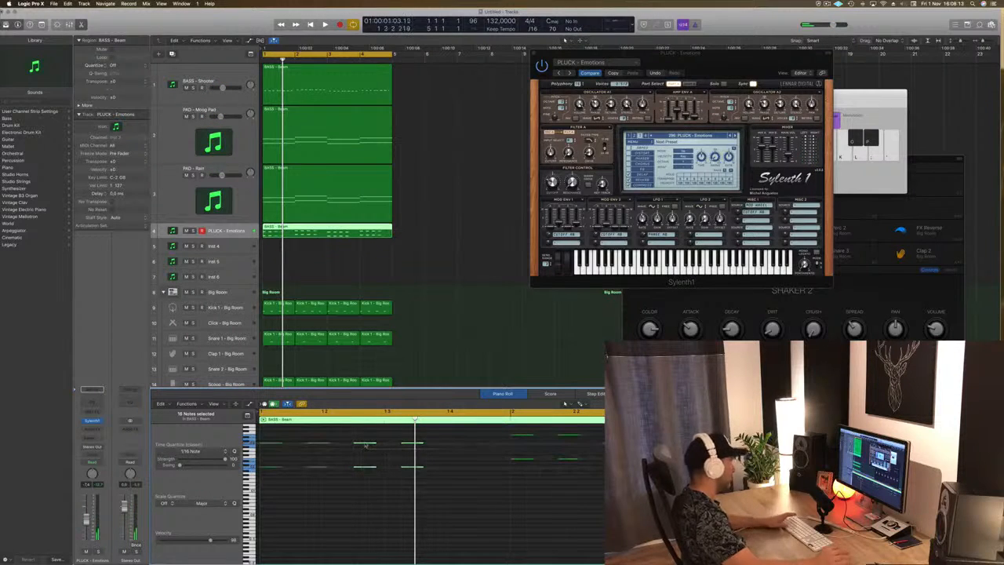
pyautogui.press('space')
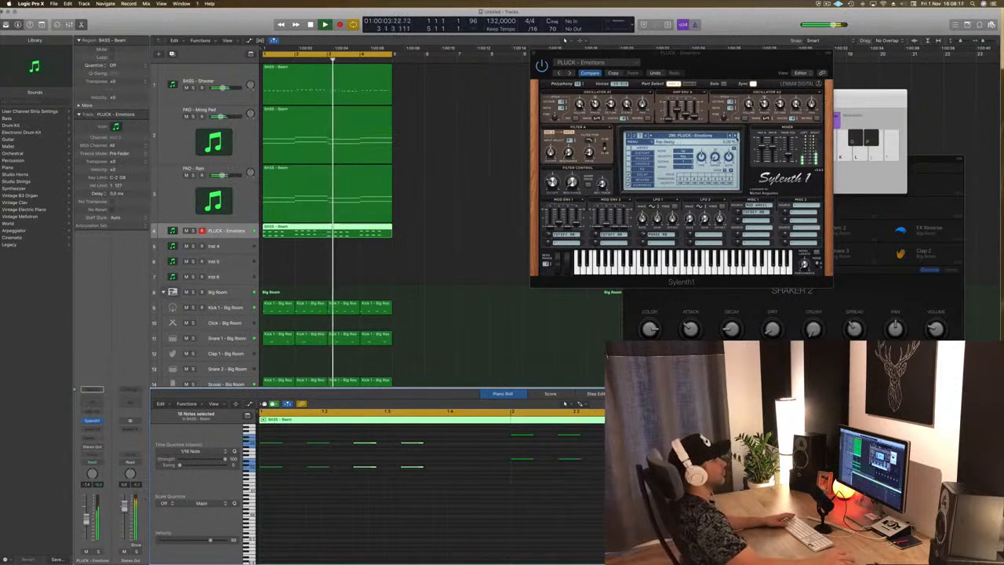
# Audition the pluck presets from PLUCK - Euphoric Pluck through PLUCK - Flavour Park to PLUCK - Glass Pluck over the loop.
pyautogui.click(735, 136)
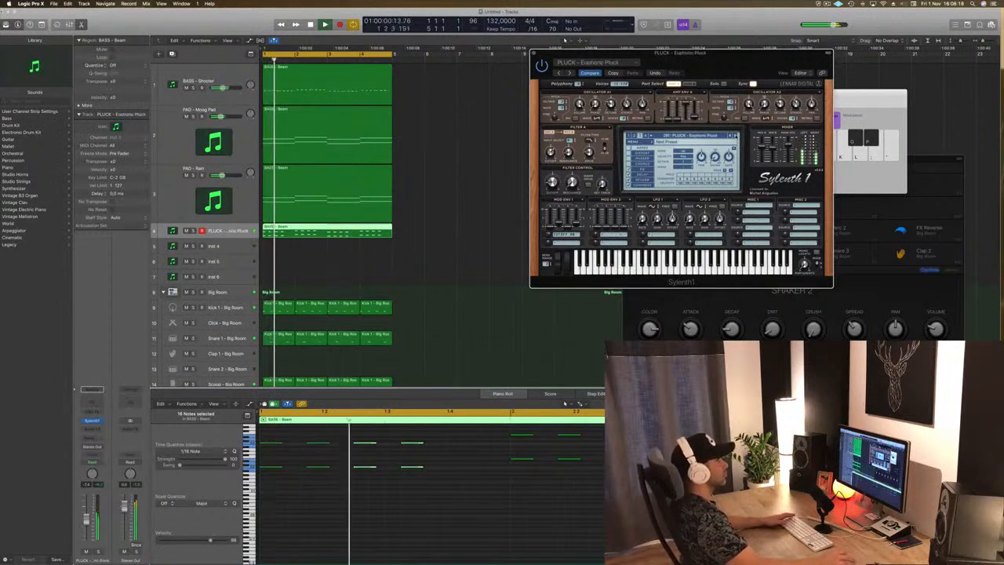
pyautogui.click(730, 135)
pyautogui.moveTo(722, 52); pyautogui.dragTo(611, 72)
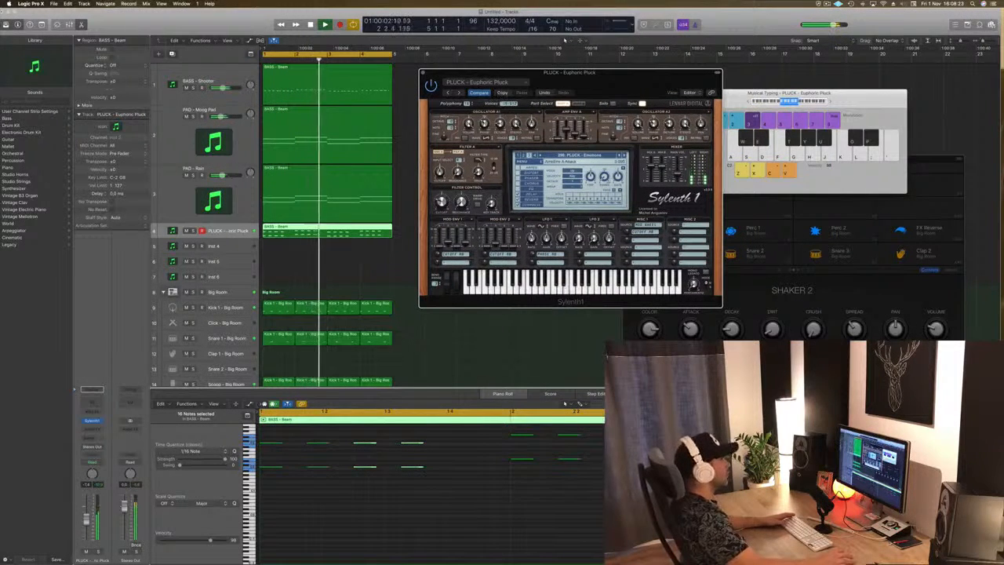
pyautogui.press('Return')
pyautogui.click(624, 156)
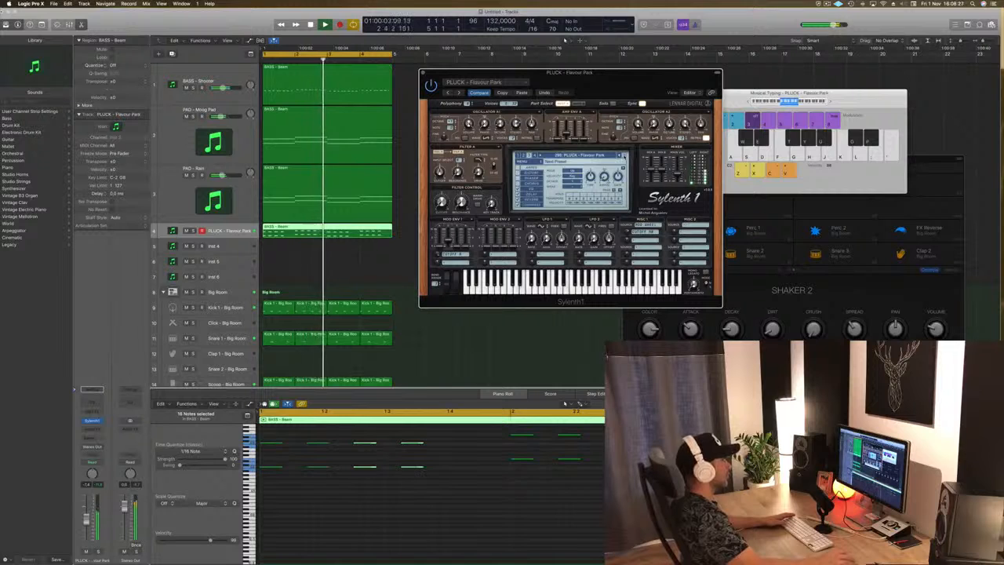
pyautogui.click(624, 155)
pyautogui.click(624, 156)
pyautogui.click(625, 155)
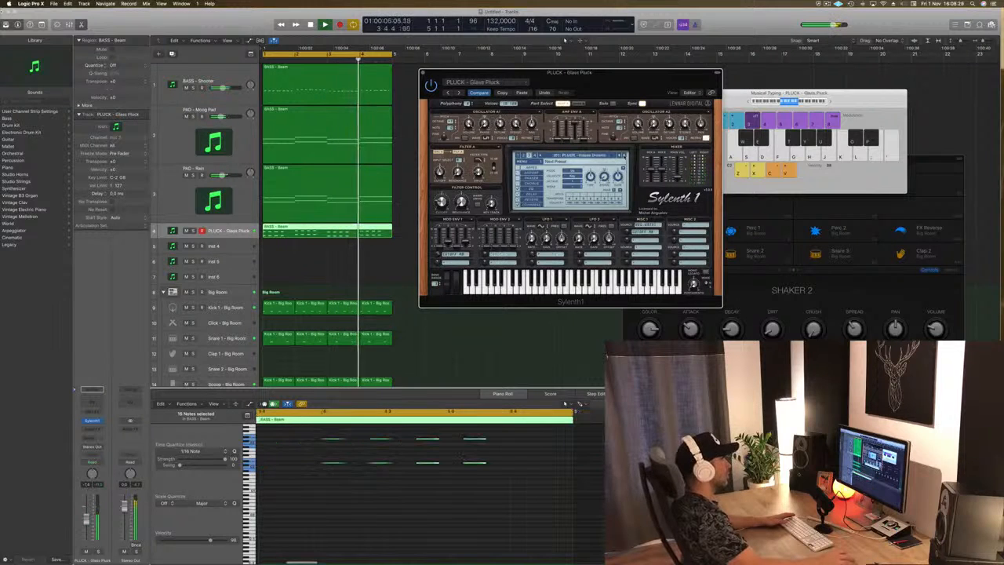
# Audition the presets from PLUCK - I Remember onward, settle on PLUCK - Play And Win Chords, and close the synth window.
pyautogui.click(625, 155)
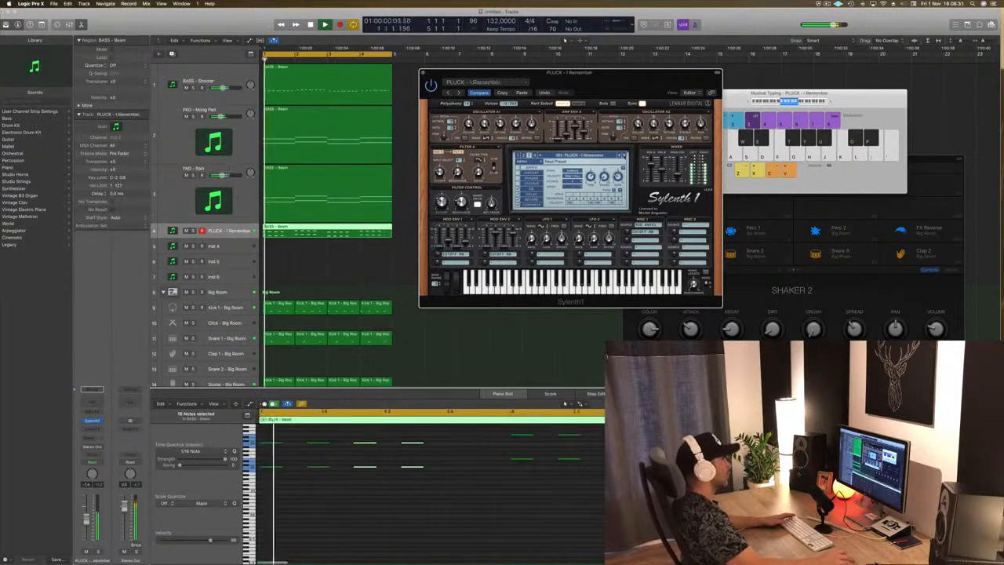
pyautogui.click(624, 155)
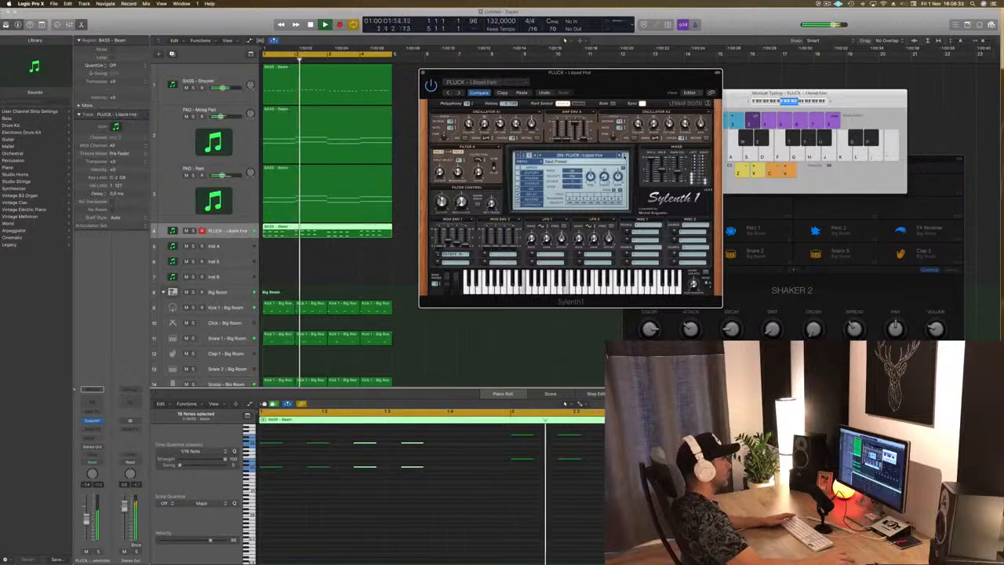
pyautogui.click(624, 155)
pyautogui.click(625, 155)
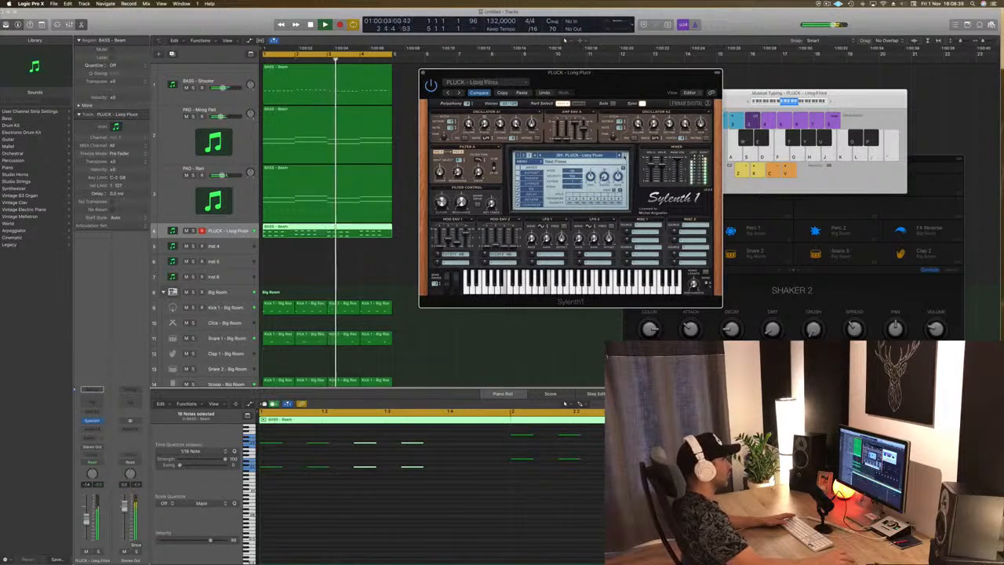
pyautogui.click(624, 155)
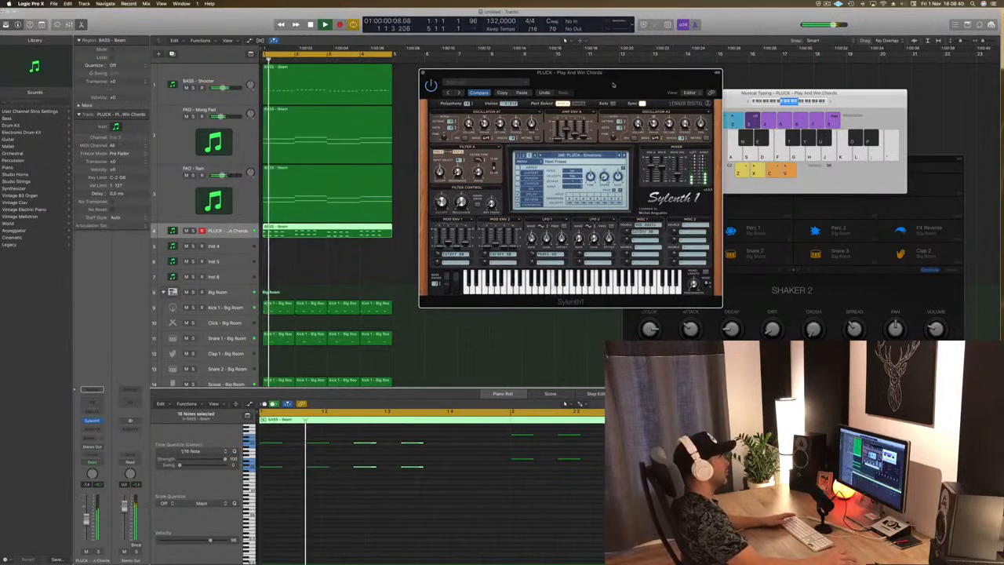
pyautogui.moveTo(614, 85); pyautogui.dragTo(648, 84)
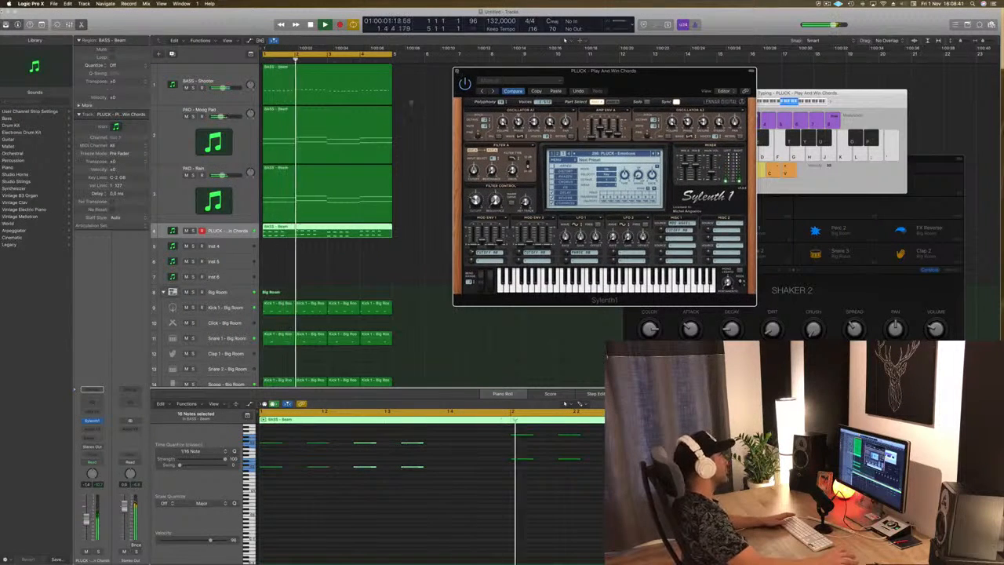
pyautogui.click(457, 71)
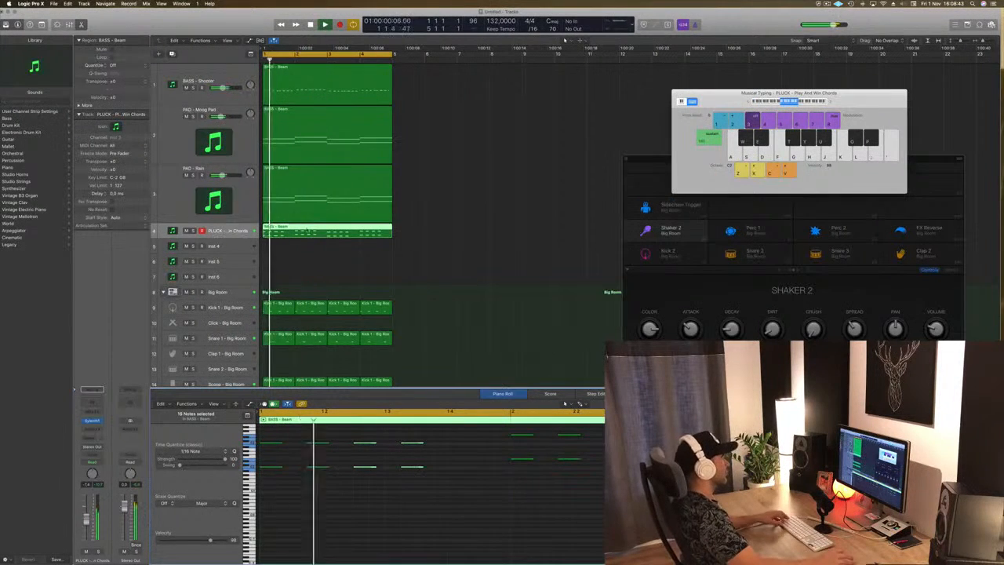
# Copy the bar 1 Hi-Hat 1 region onto the Snare 3 track, reduce it to a single note near the bar's end, and play it.
pyautogui.scroll(-4, 469, 205)
pyautogui.scroll(-3, 479, 220)
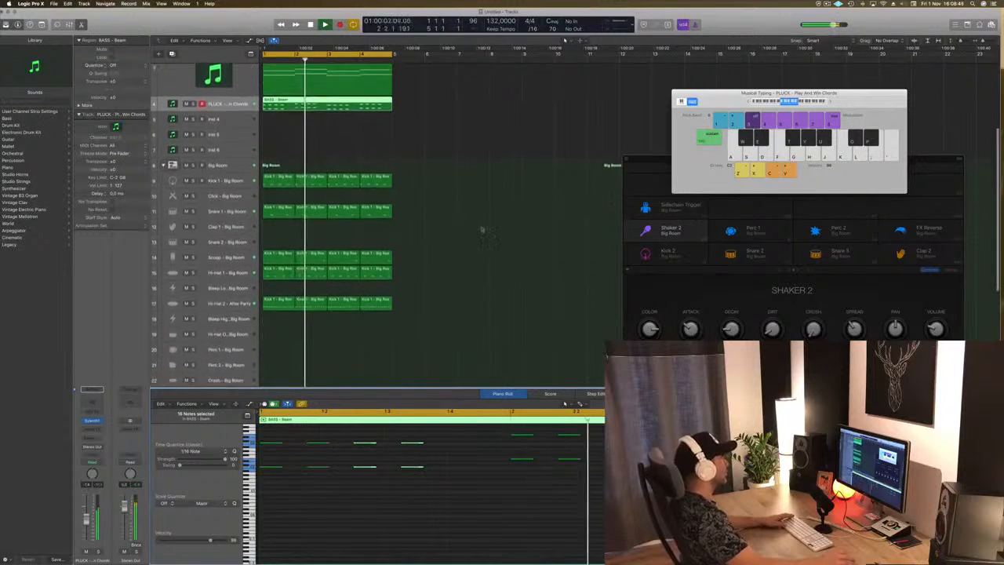
pyautogui.scroll(-2, 393, 309)
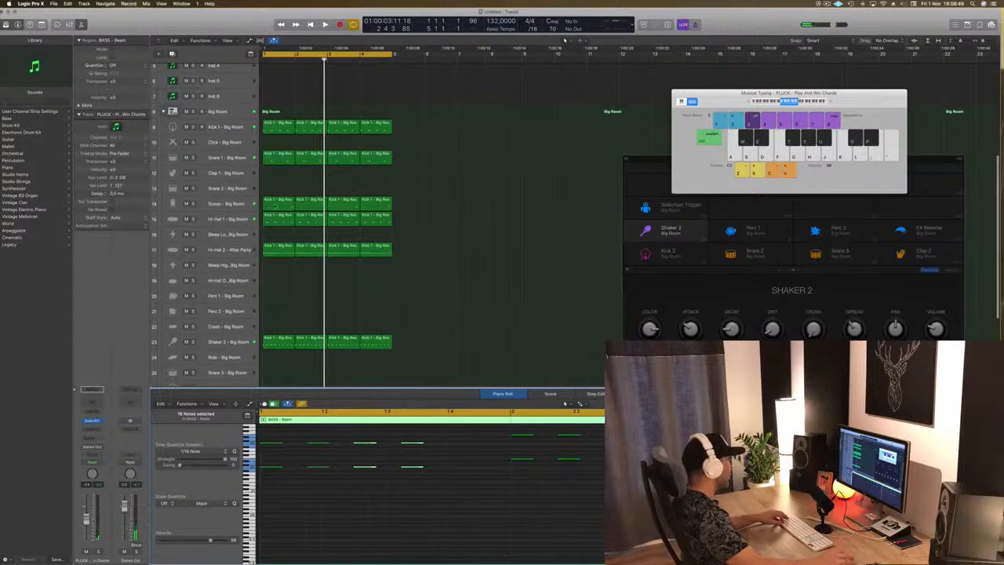
pyautogui.click(274, 221)
pyautogui.moveTo(274, 224); pyautogui.dragTo(271, 252)
pyautogui.moveTo(279, 453); pyautogui.dragTo(431, 503)
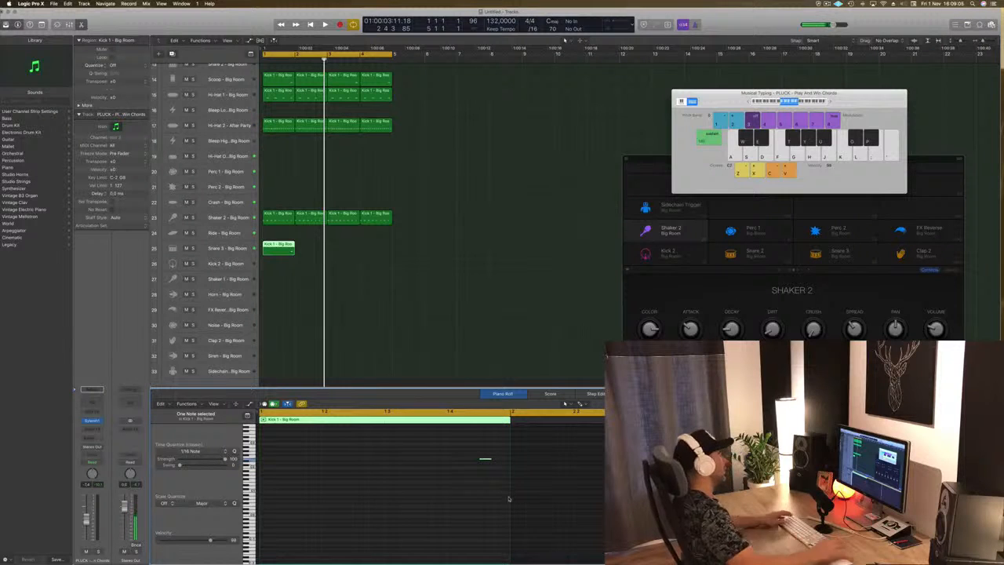
pyautogui.click(376, 312)
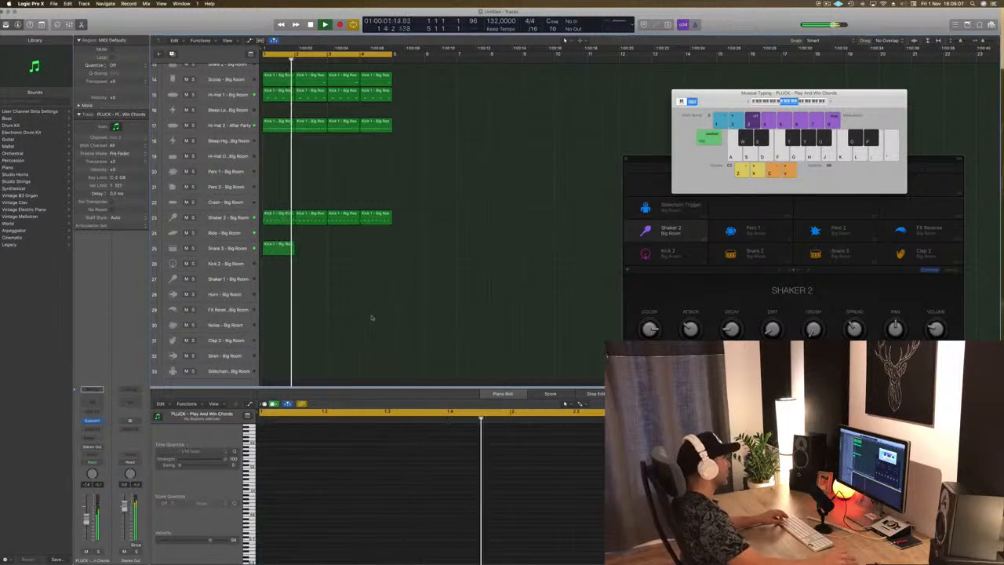
# Move the single note in the Snare 3 region earlier, to the start of beat 4.
pyautogui.click(279, 248)
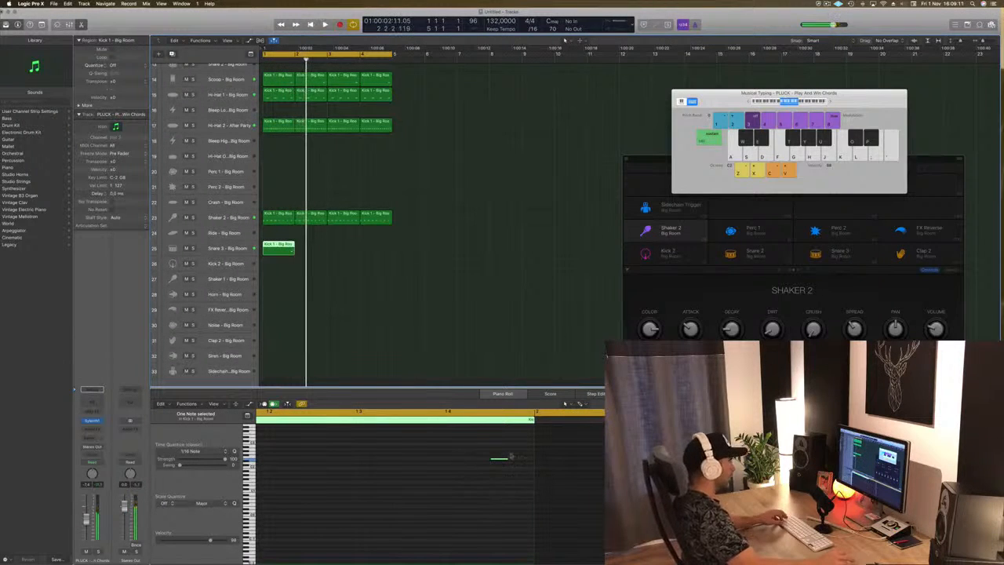
pyautogui.click(499, 460)
pyautogui.moveTo(462, 461); pyautogui.dragTo(452, 461)
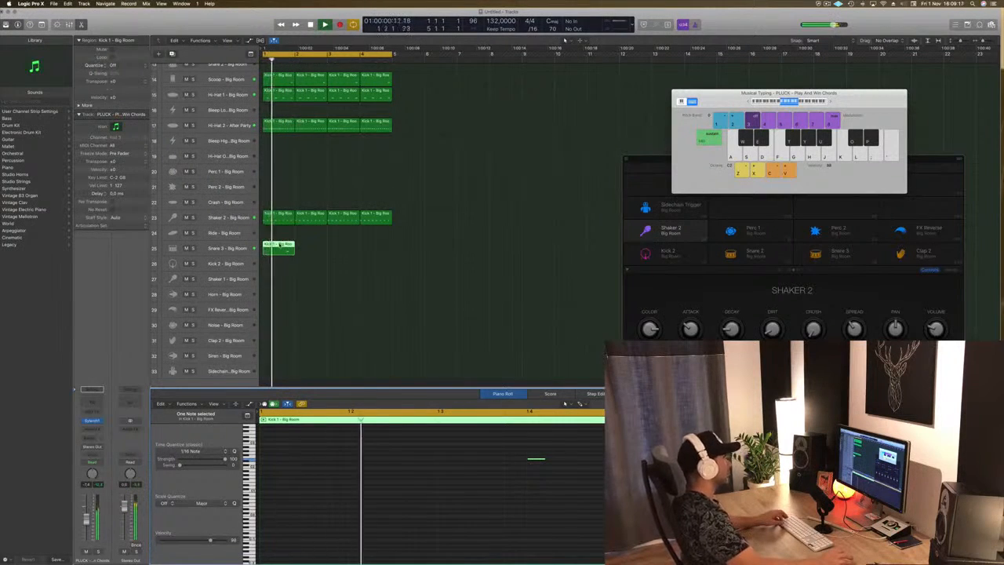
# Copy the Snare 3 region across bars 2 to 4 and select its track.
pyautogui.moveTo(280, 248); pyautogui.dragTo(315, 250)
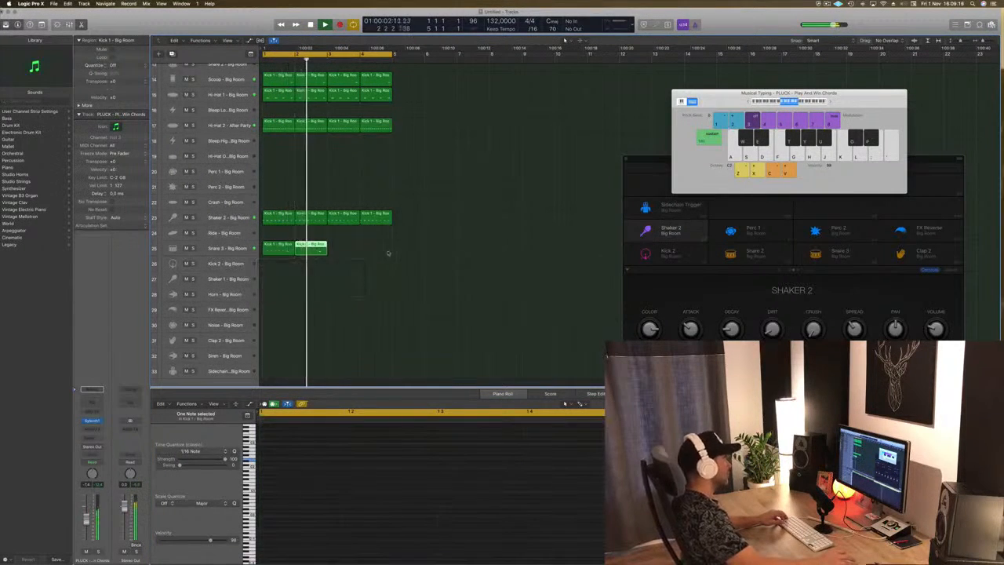
pyautogui.moveTo(389, 254); pyautogui.dragTo(343, 251)
pyautogui.click(182, 249)
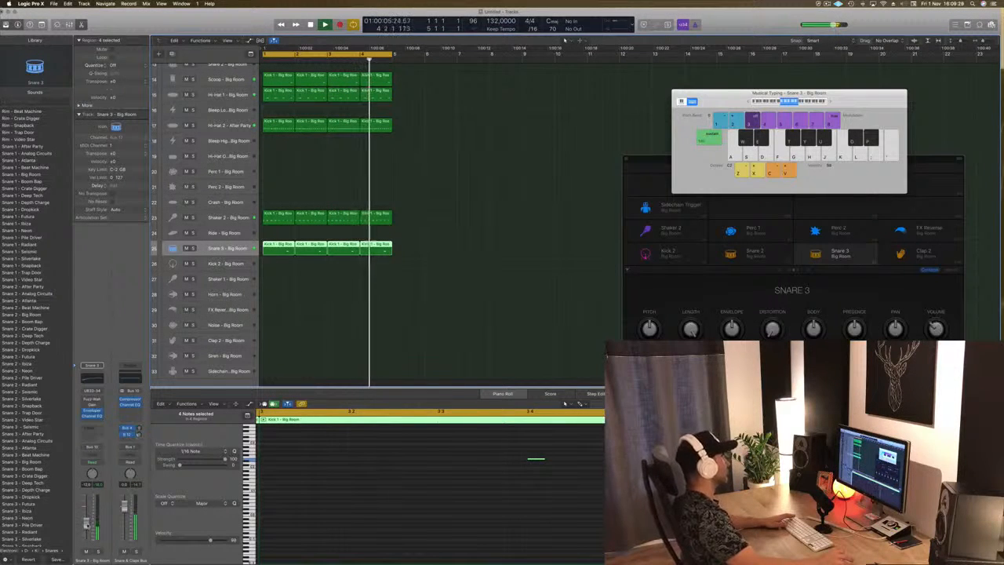
# Stop playback and copy the four-bar pluck region onto the empty Inst 4 track.
pyautogui.scroll(3, 488, 225)
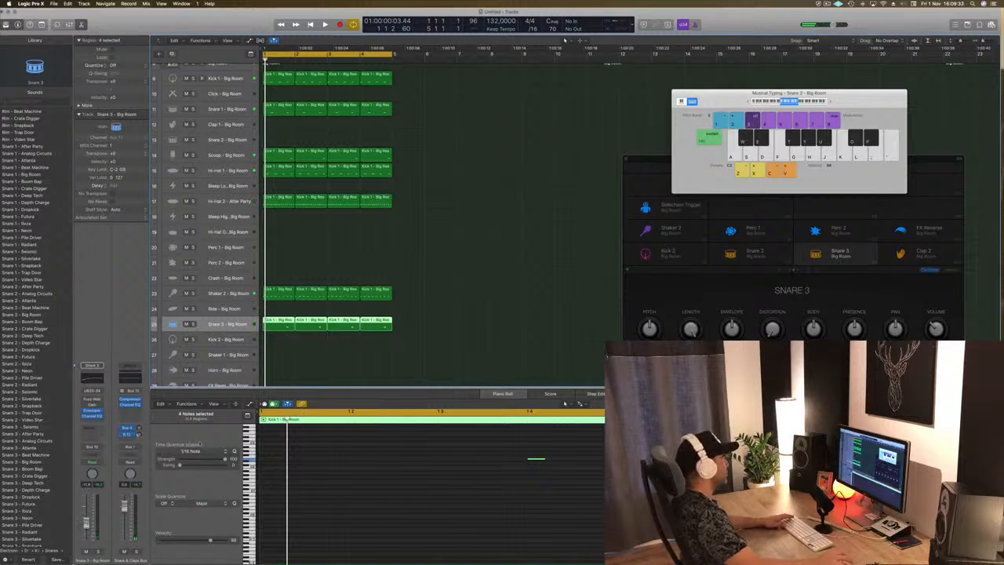
pyautogui.scroll(3, 357, 206)
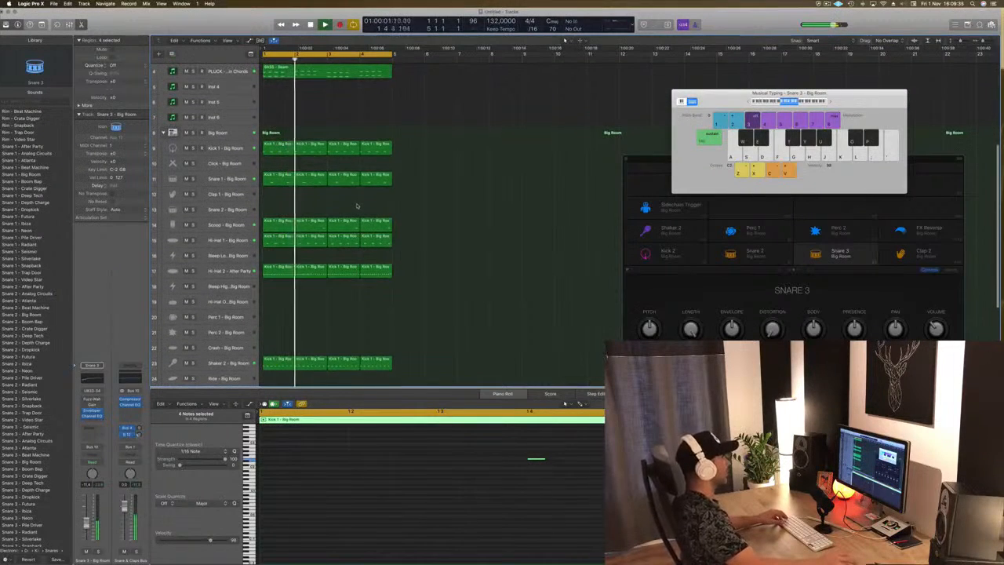
pyautogui.scroll(3, 357, 207)
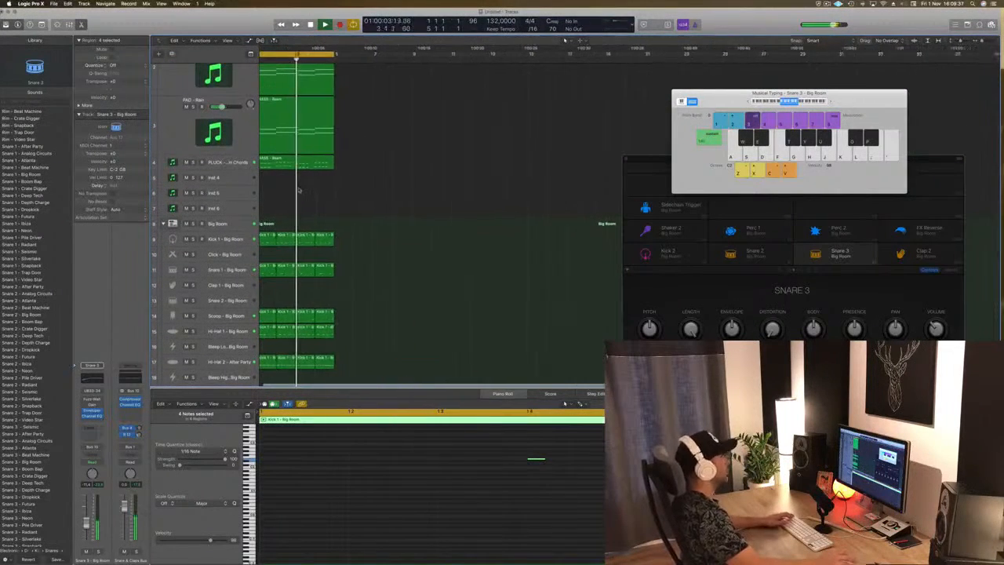
pyautogui.hscroll(-1, 299, 191)
pyautogui.scroll(3, 301, 189)
pyautogui.press('space')
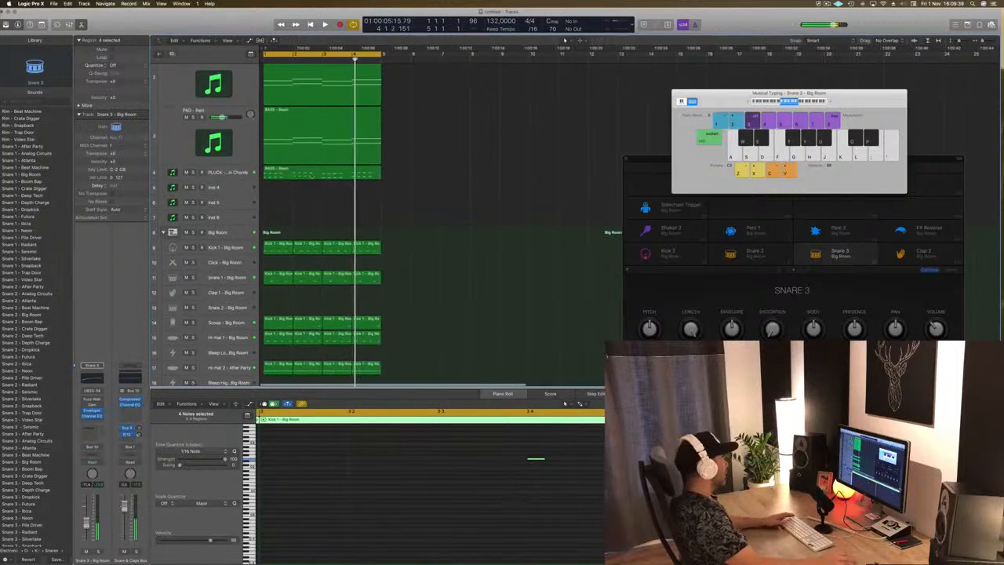
pyautogui.click(320, 172)
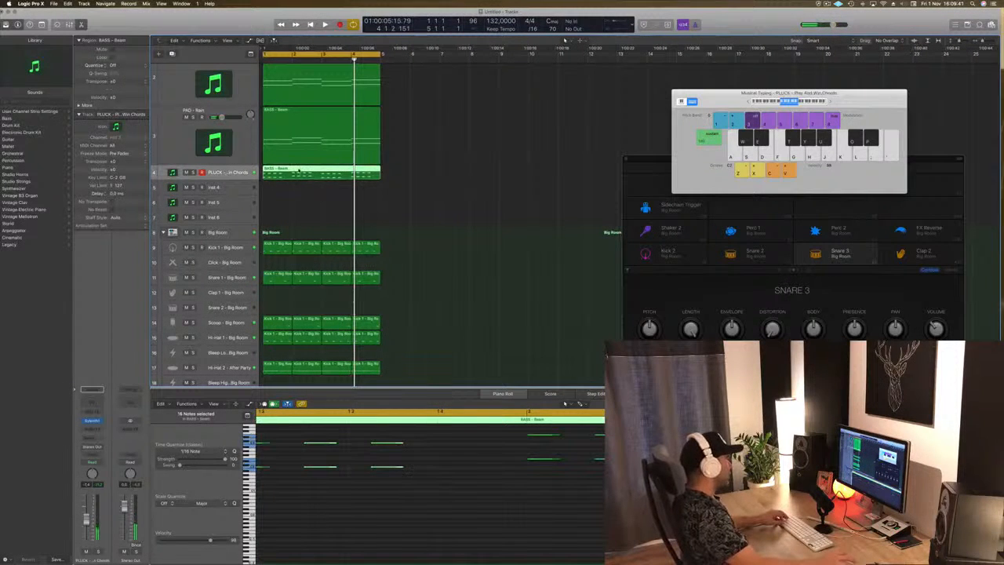
pyautogui.moveTo(299, 186); pyautogui.dragTo(300, 187)
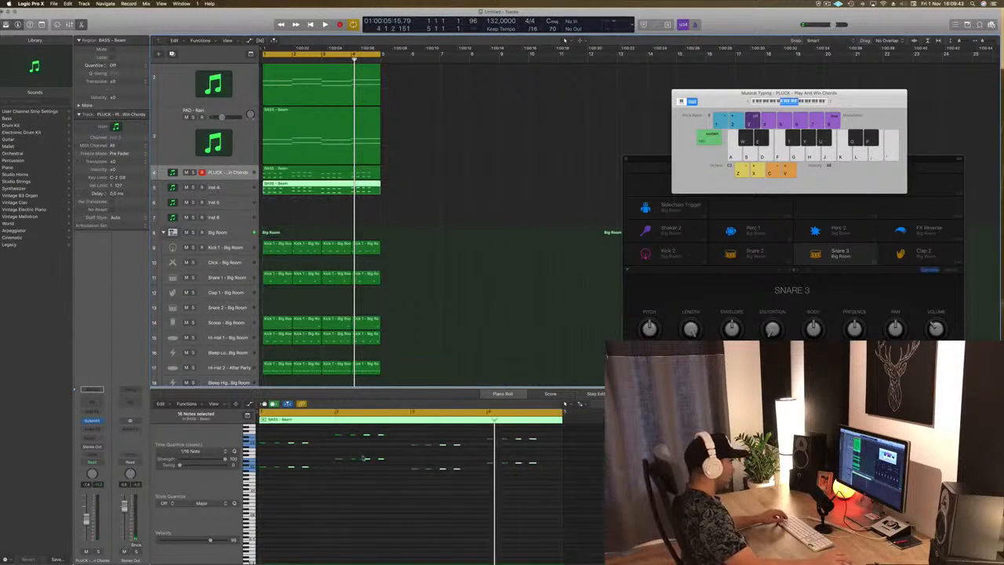
# Thin the Inst 4 region to one two-note hit per bar, shift the hits to position 4 3 of each bar, and play the loop.
pyautogui.scroll(-2, 363, 458)
pyautogui.click(335, 505)
pyautogui.hscroll(2, 334, 505)
pyautogui.hscroll(-2, 334, 504)
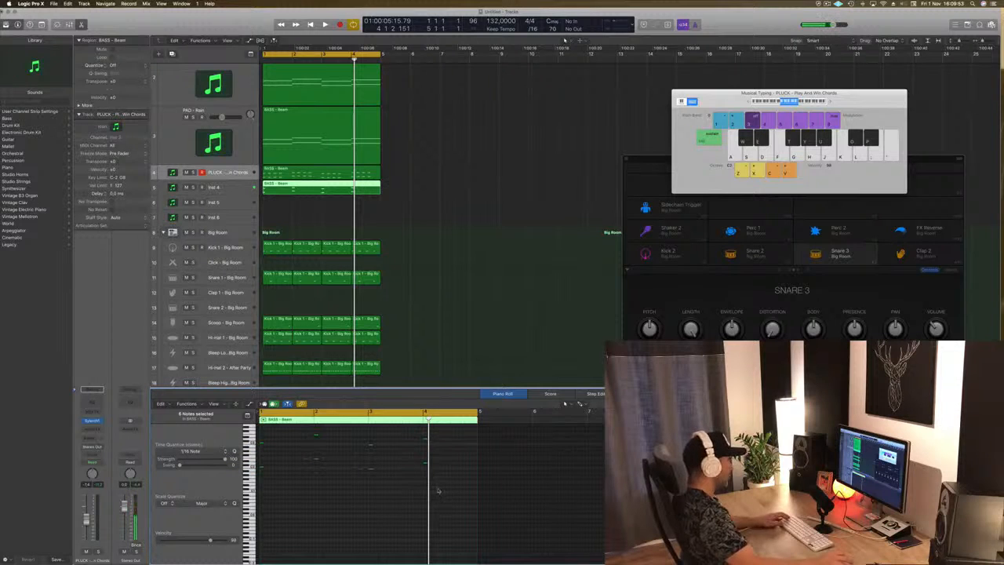
pyautogui.moveTo(437, 491); pyautogui.dragTo(262, 443)
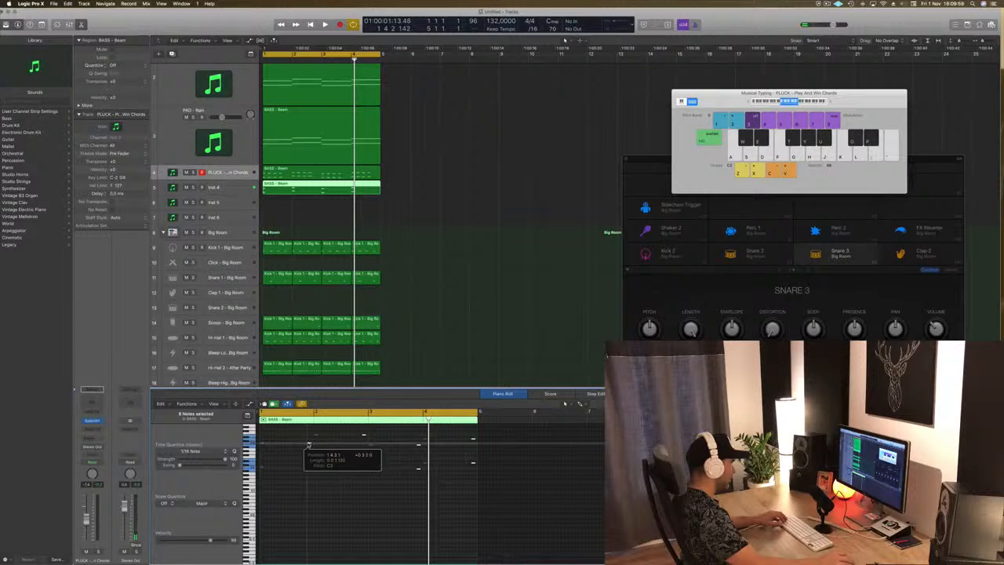
pyautogui.press('space')
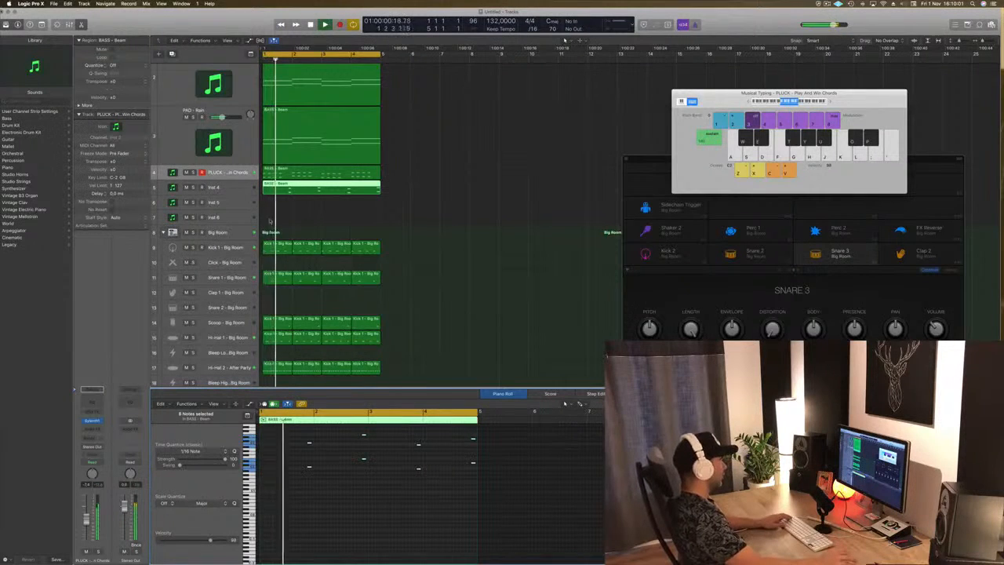
# Lower the volume of the Inst 4 track and replay the loop.
pyautogui.click(230, 187)
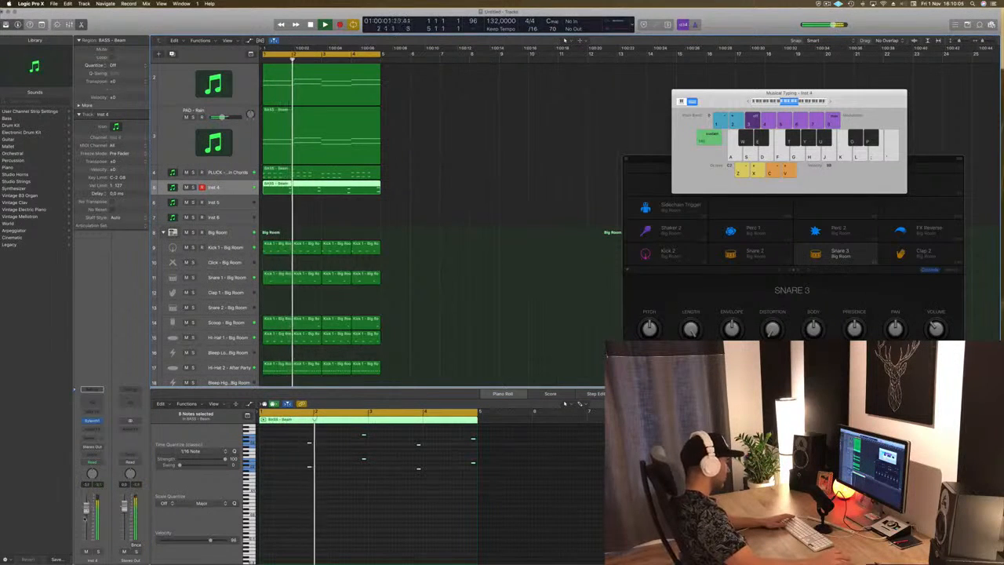
pyautogui.moveTo(85, 520); pyautogui.dragTo(84, 523)
pyautogui.press('space')
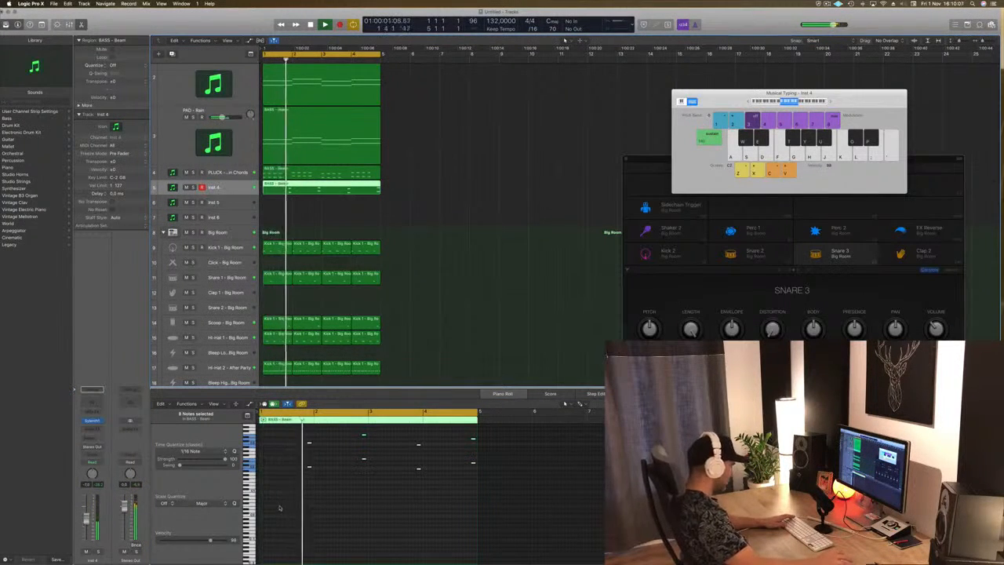
pyautogui.press('space')
pyautogui.press('space')
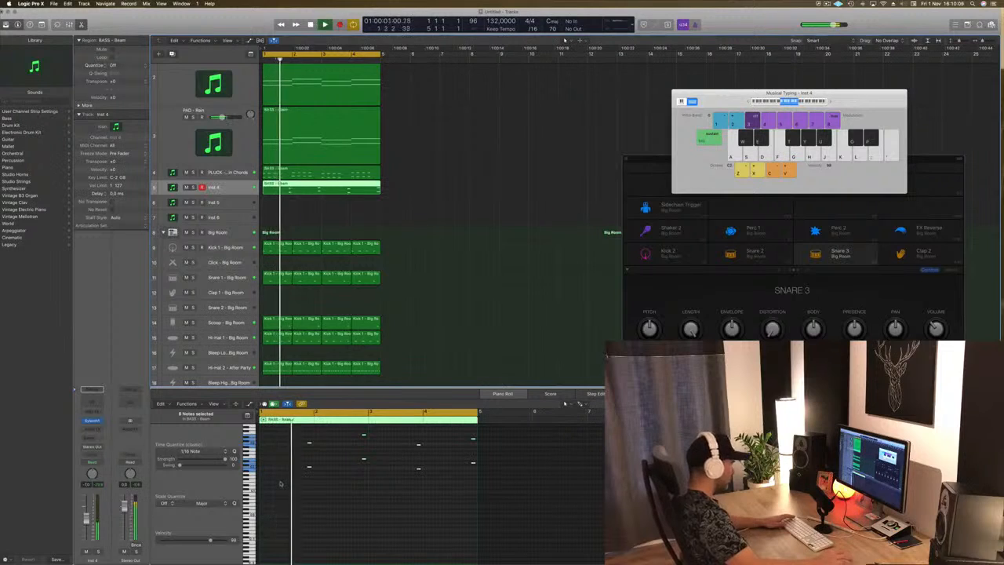
# Stop playback, select the Inst 4 region, transpose its eight notes down an octave and replay the loop.
pyautogui.press('space')
pyautogui.press('super+a')
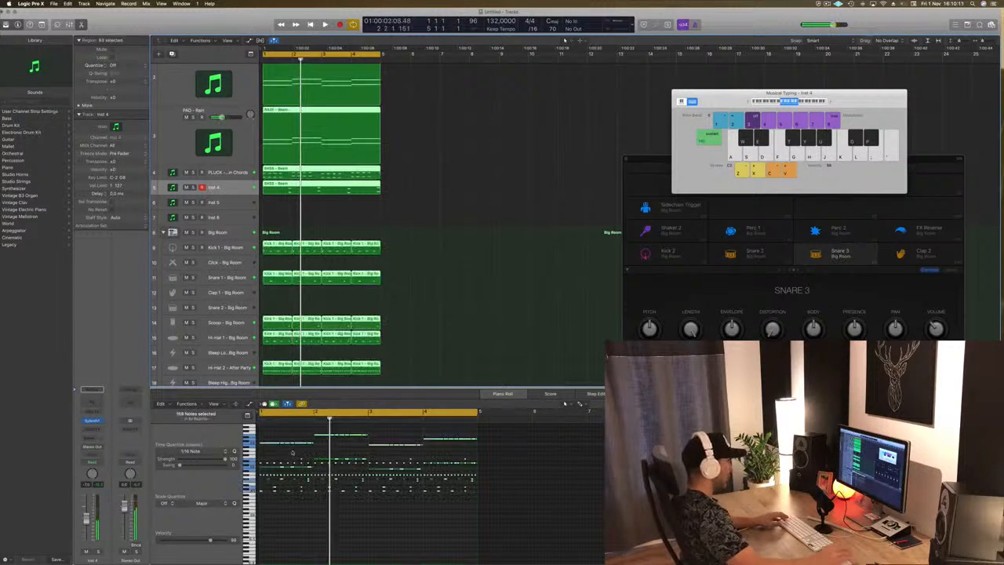
pyautogui.click(414, 254)
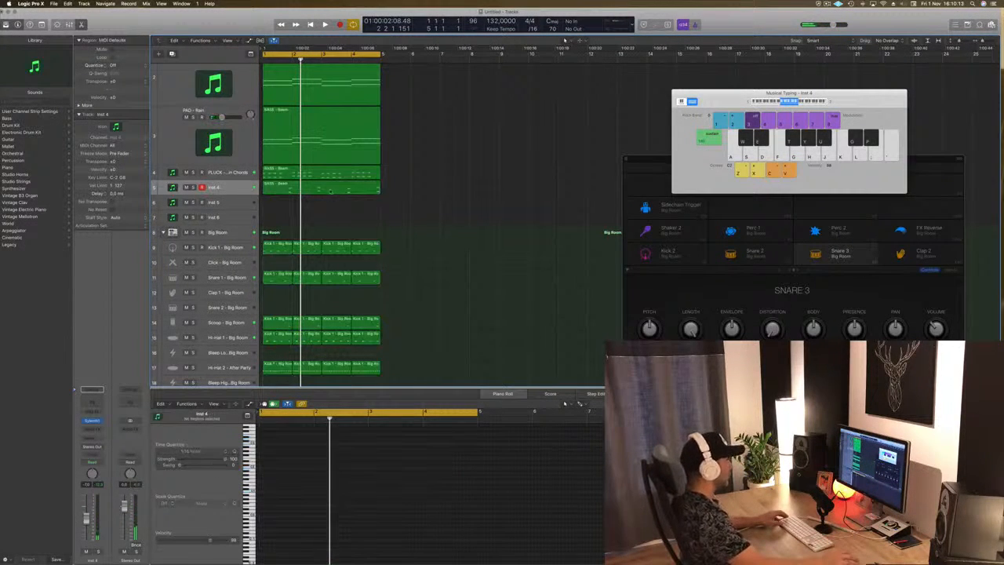
pyautogui.click(330, 189)
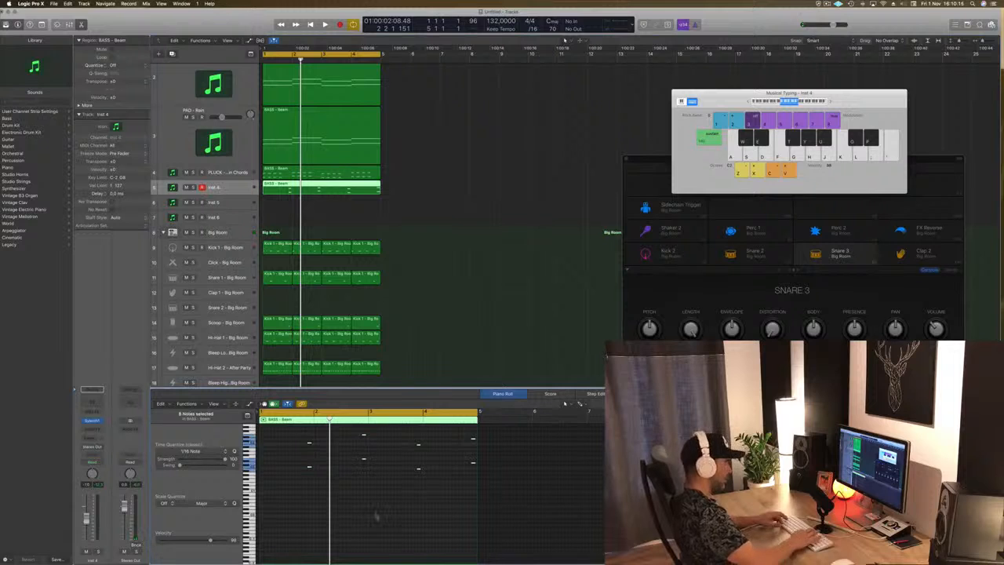
pyautogui.press('space')
pyautogui.press('space')
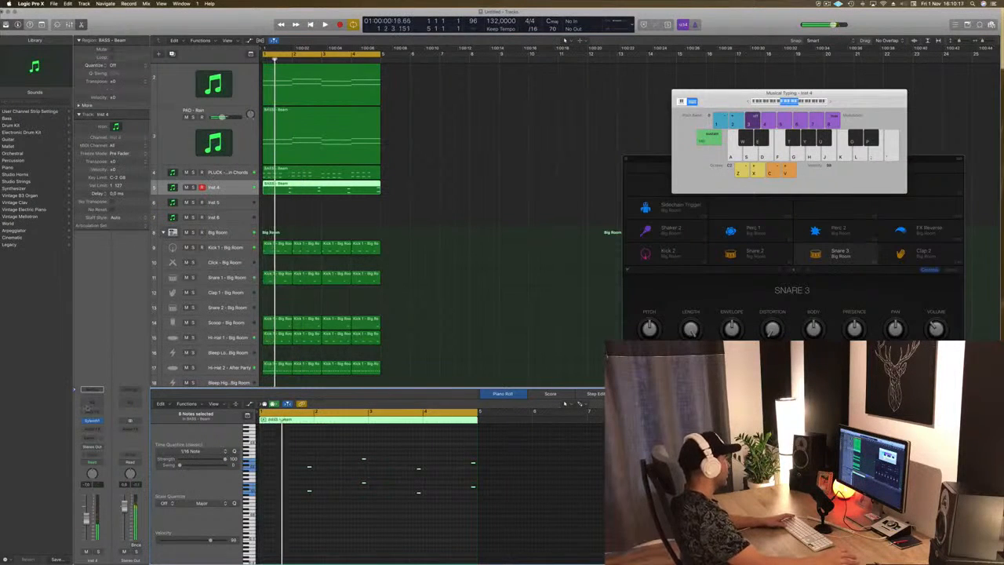
pyautogui.press('space')
# Open Sylenth1 on the Inst 4 track and audition its ARP presets up to ARP Awesom-O while the loop plays.
pyautogui.click(92, 420)
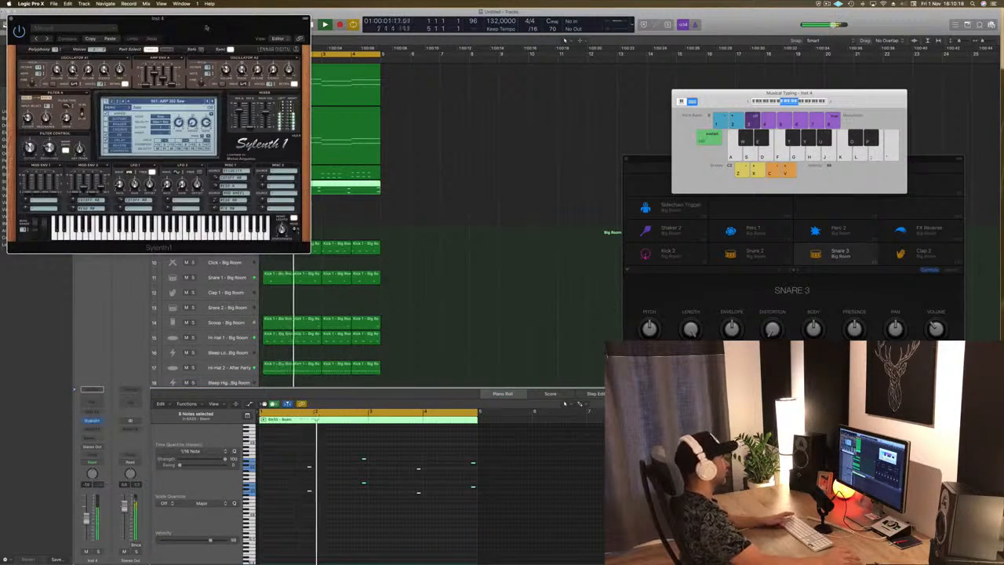
pyautogui.moveTo(206, 29); pyautogui.dragTo(580, 90)
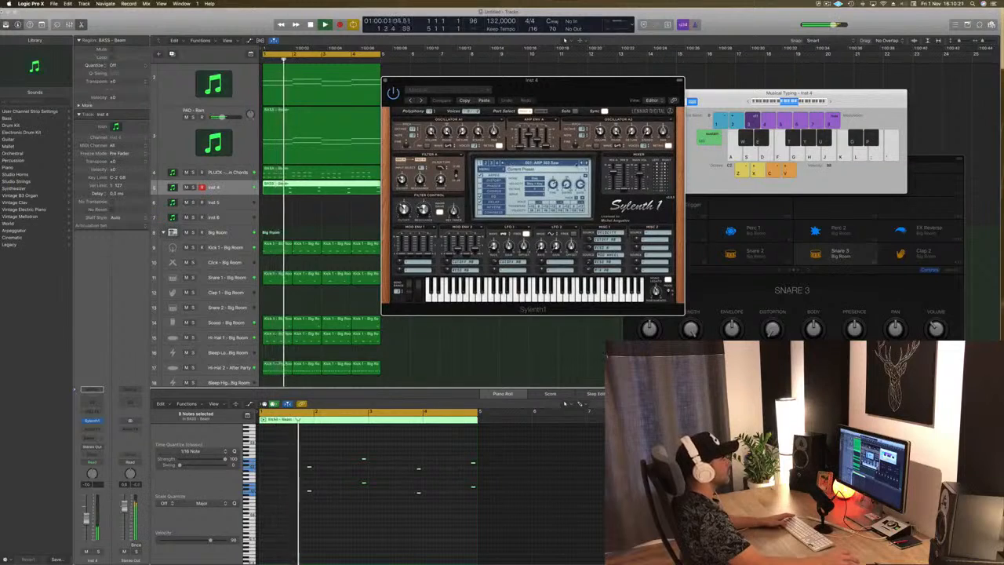
pyautogui.click(586, 163)
pyautogui.press('Return')
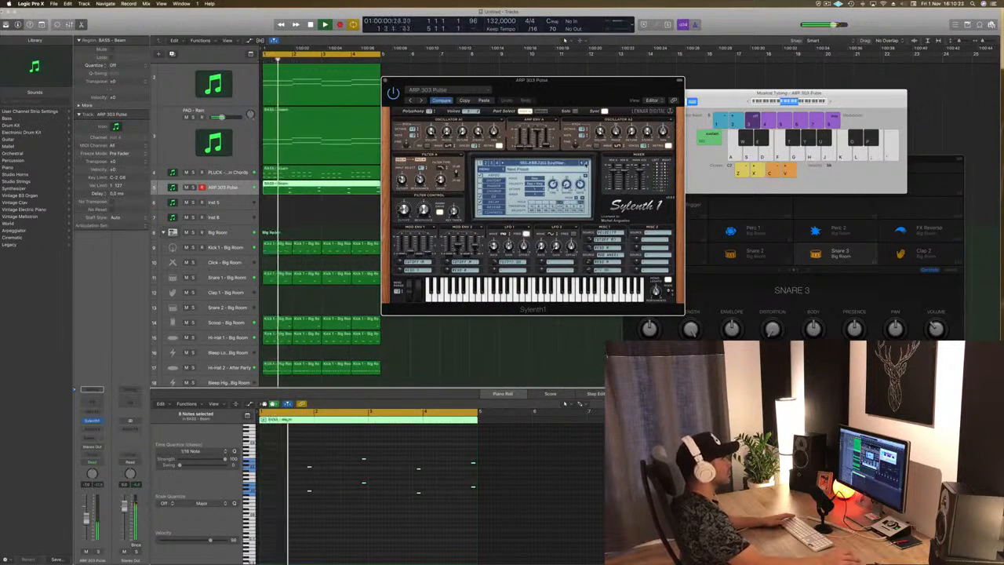
pyautogui.click(586, 163)
pyautogui.click(586, 163)
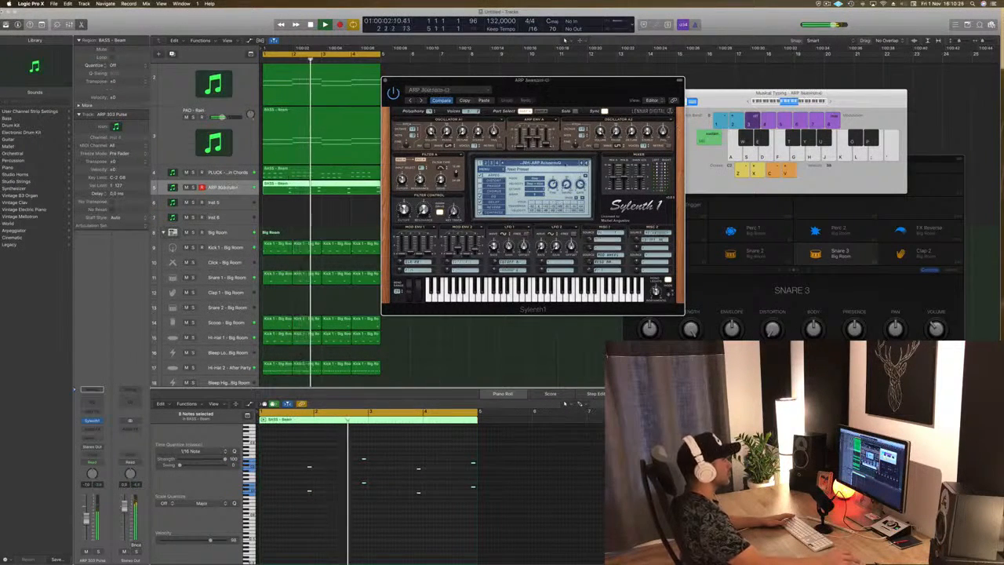
# Load the BS Classic PWM preset from the full preset list, advance to BS Fifth Saw, and reposition the synth window.
pyautogui.click(565, 163)
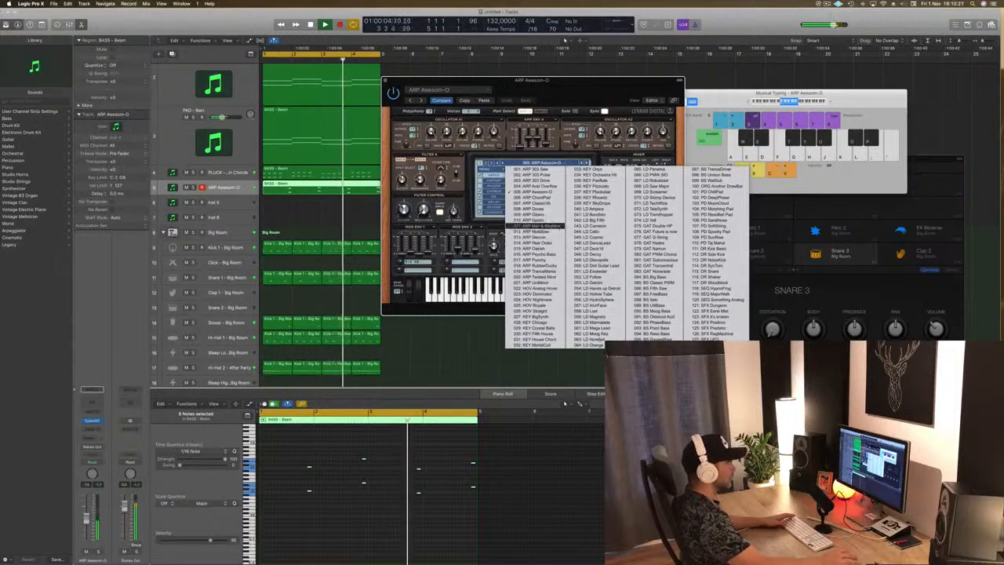
pyautogui.click(654, 306)
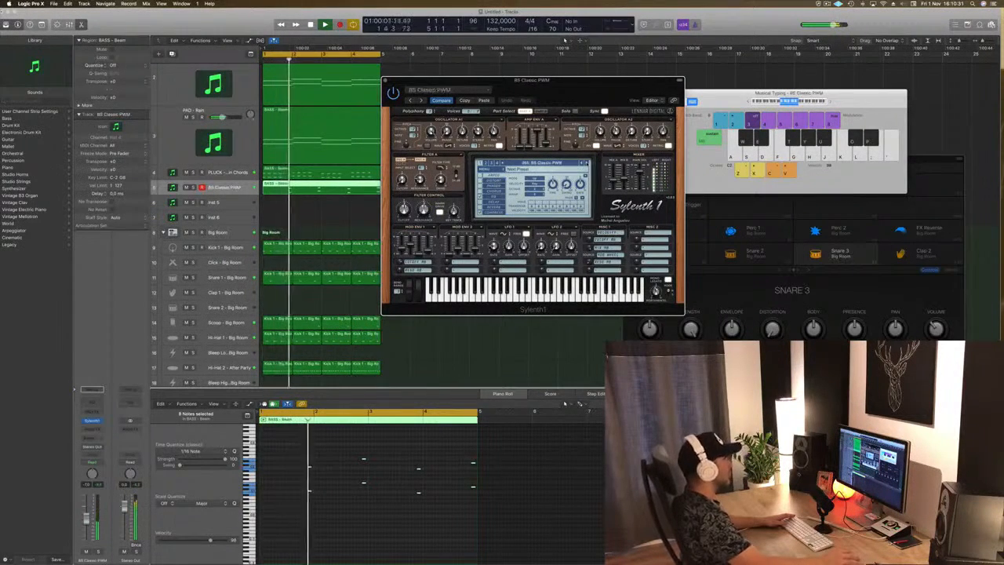
pyautogui.click(587, 164)
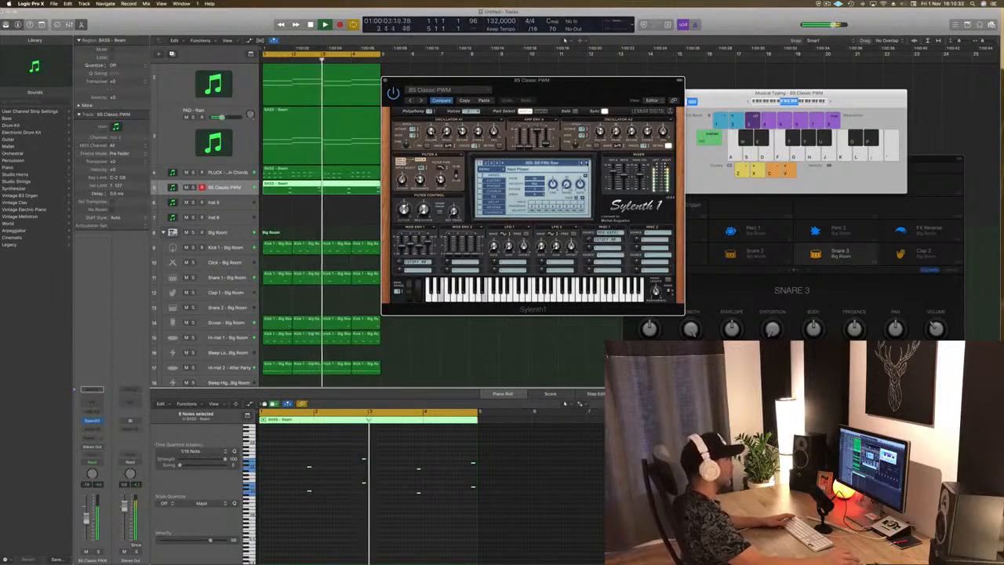
pyautogui.moveTo(614, 82); pyautogui.dragTo(691, 110)
pyautogui.moveTo(701, 144); pyautogui.dragTo(663, 159)
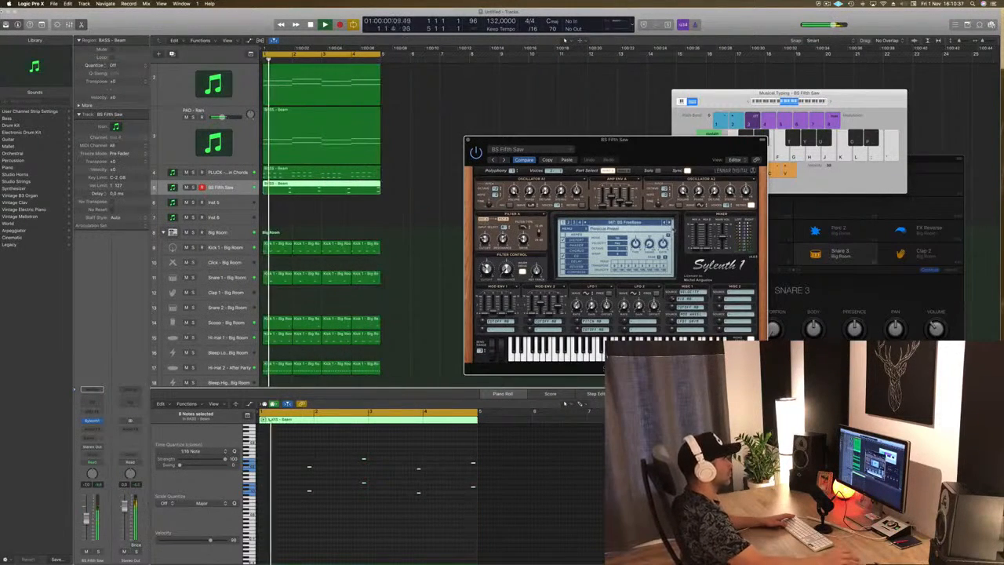
# Audition the following bass presets in Sylenth1 and settle on BS TranceDriver for the accent layer.
pyautogui.click(669, 223)
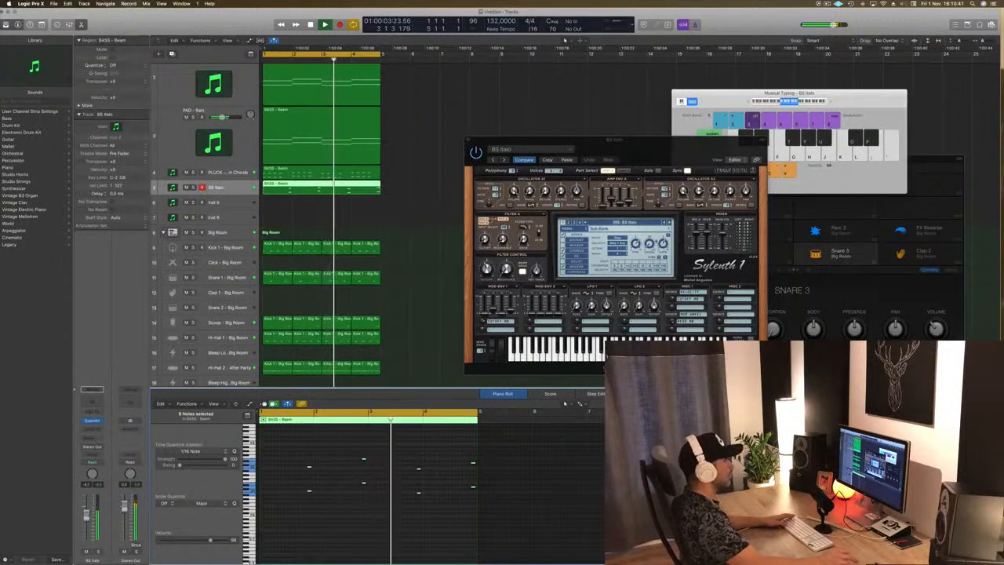
pyautogui.click(670, 223)
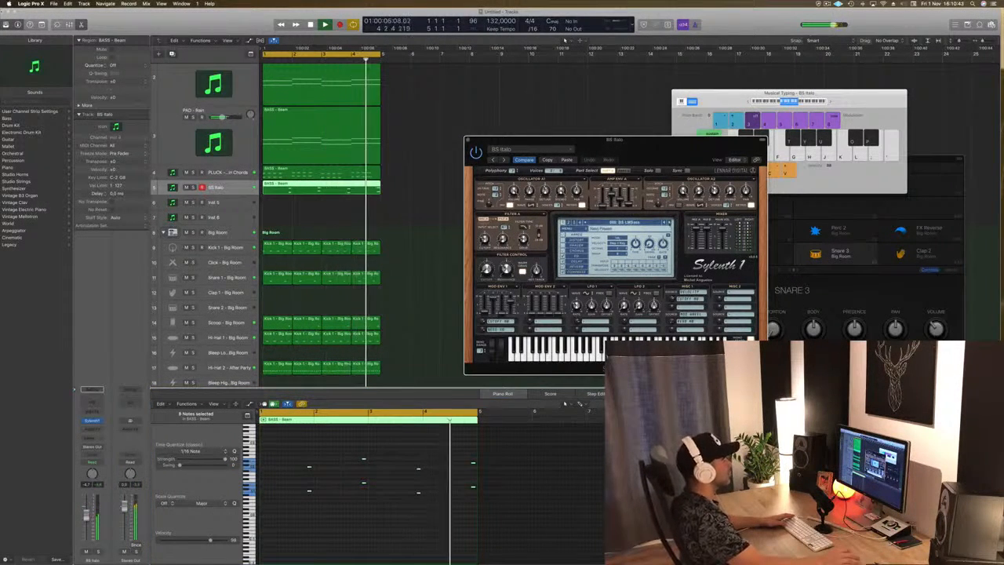
pyautogui.click(670, 223)
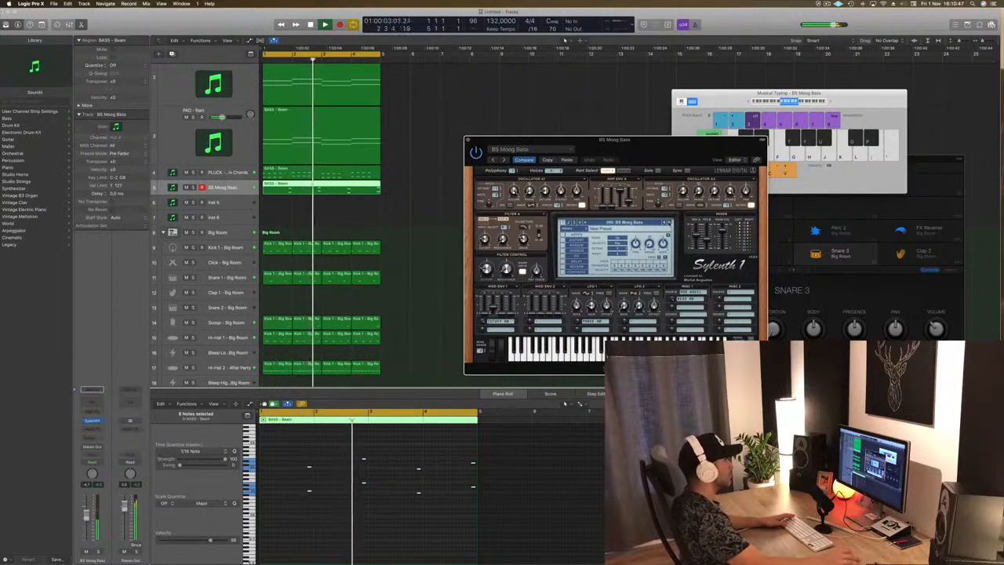
pyautogui.click(670, 223)
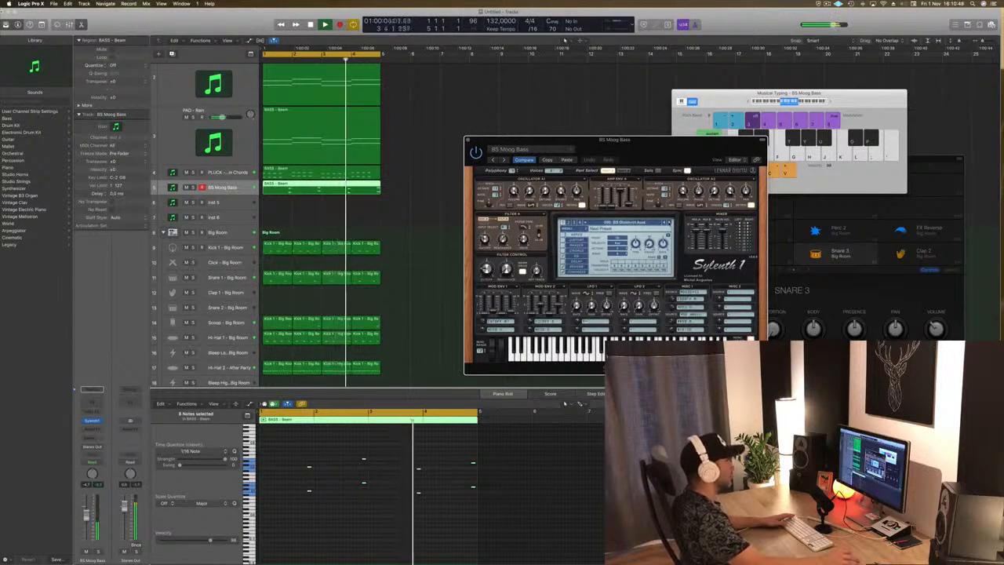
pyautogui.click(669, 223)
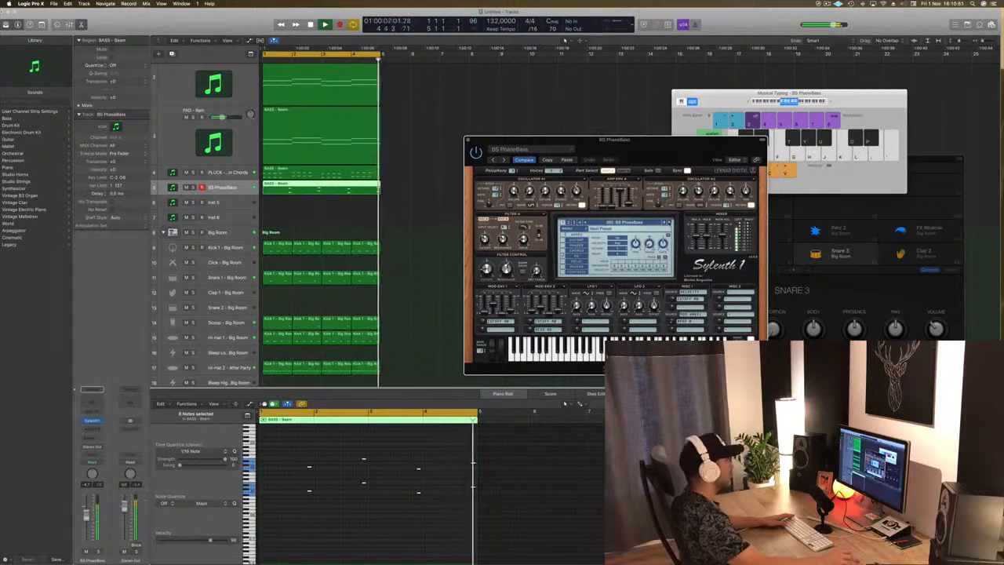
pyautogui.click(670, 222)
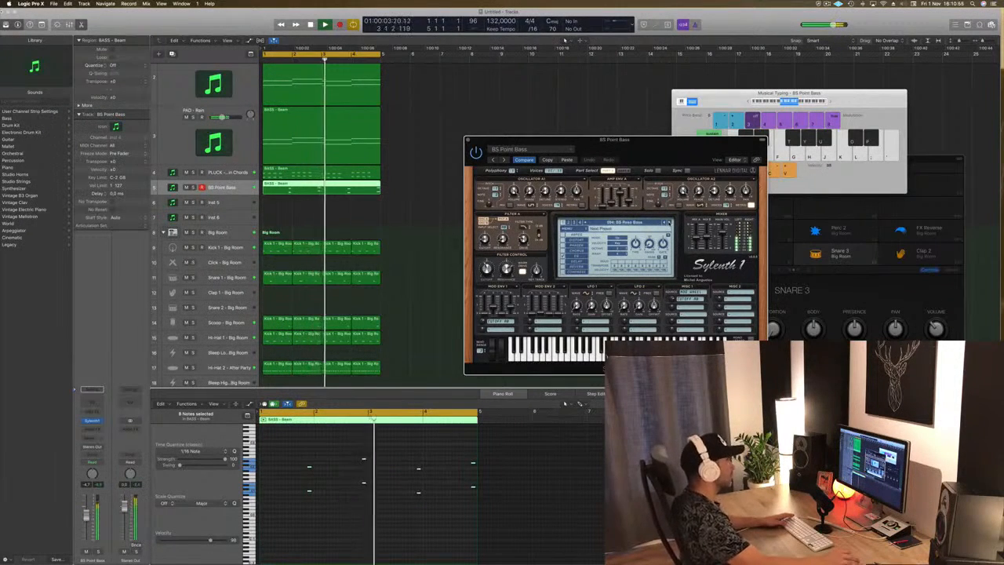
pyautogui.click(669, 223)
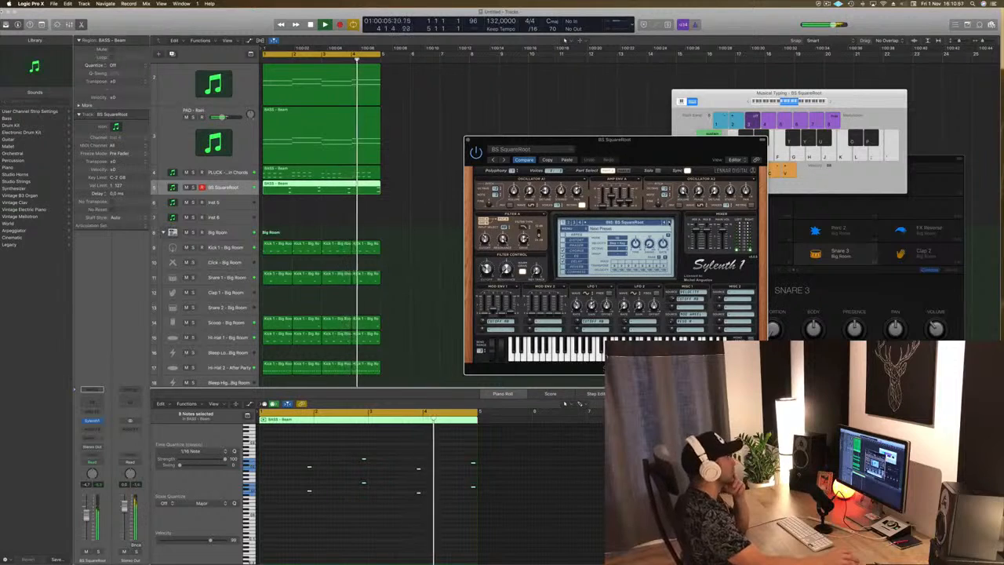
pyautogui.click(669, 222)
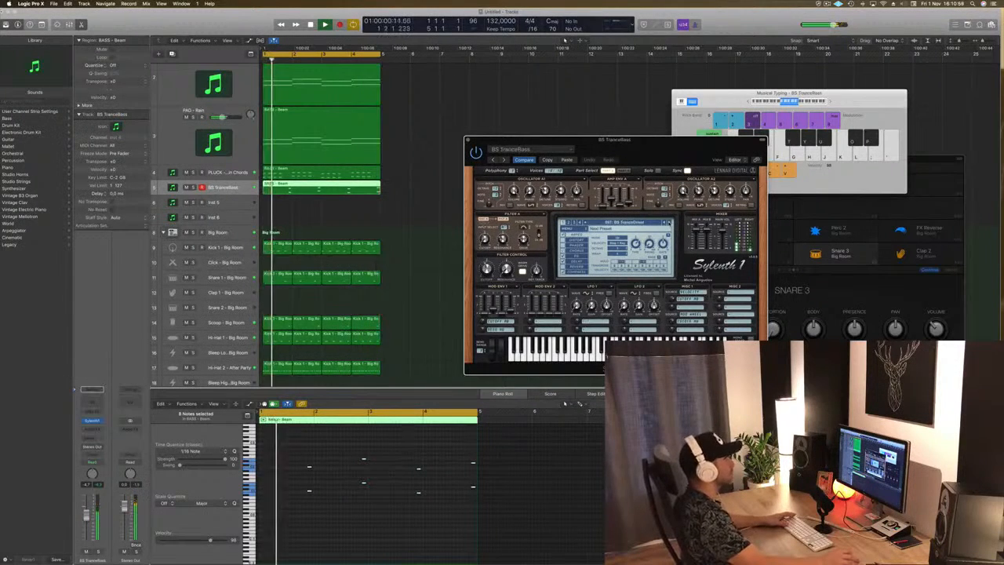
pyautogui.click(669, 223)
pyautogui.moveTo(689, 152); pyautogui.dragTo(616, 150)
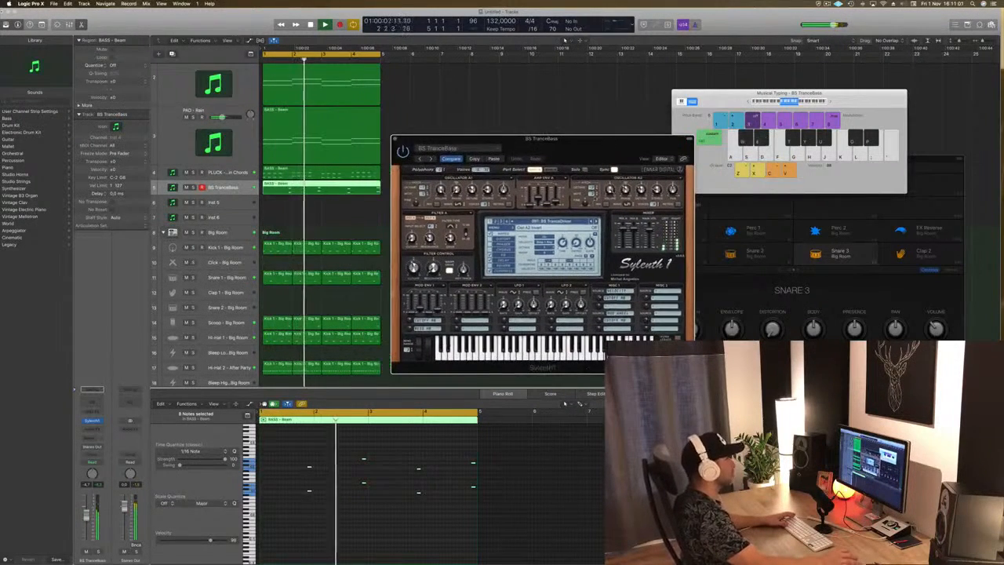
# Open the delay settings of the BS TranceDriver preset and close the synth window.
pyautogui.click(503, 259)
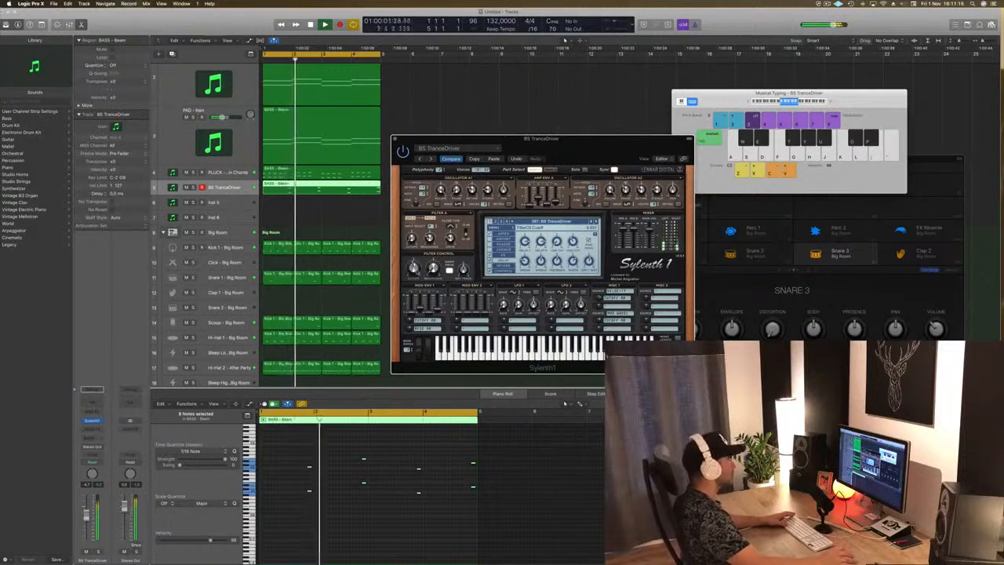
pyautogui.moveTo(582, 144); pyautogui.dragTo(606, 143)
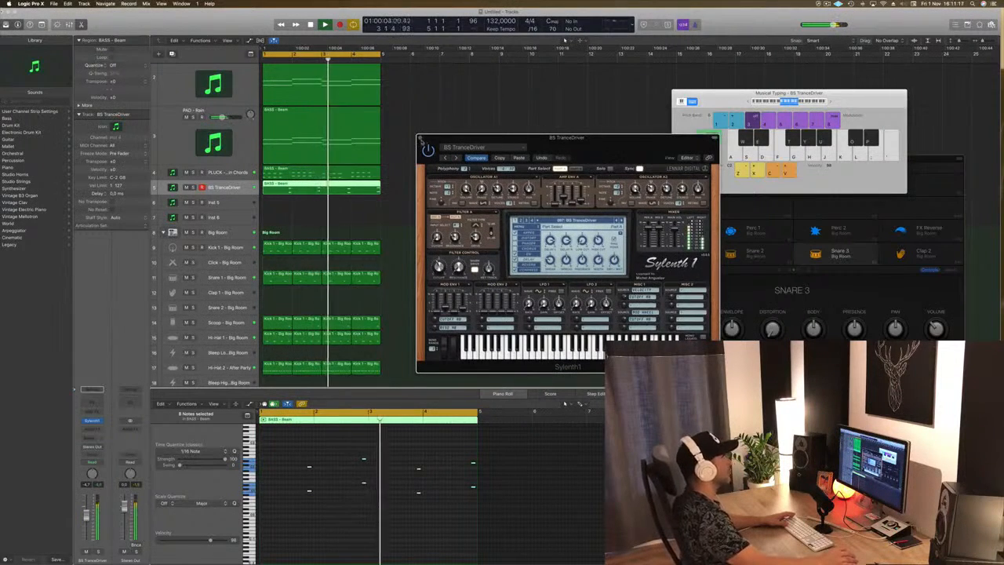
pyautogui.click(421, 139)
# Save the project as Episode 20th, clear the region selection, replay the loop and save again.
pyautogui.scroll(2, 428, 193)
pyautogui.scroll(-5, 443, 210)
pyautogui.scroll(4, 443, 210)
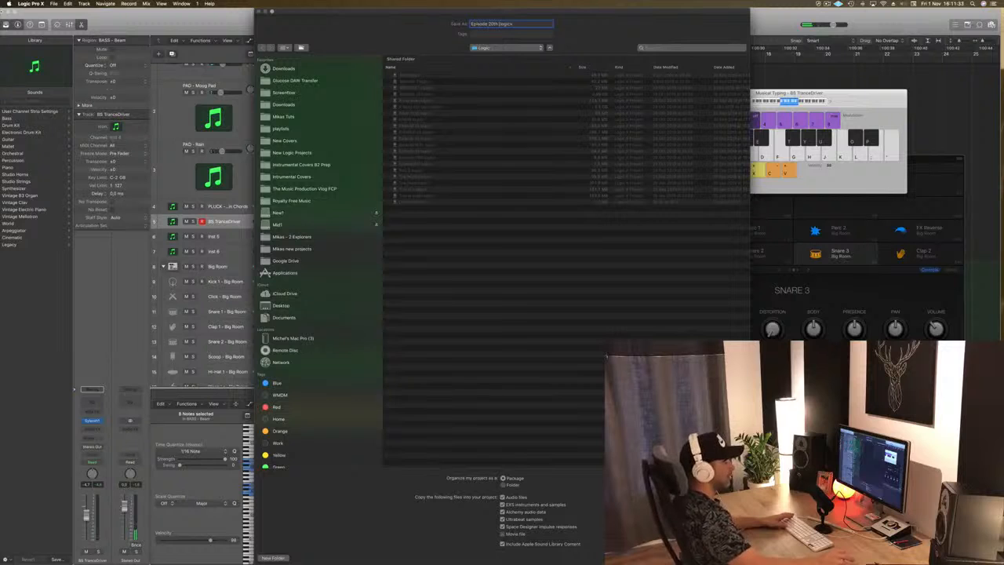
pyautogui.press('Return')
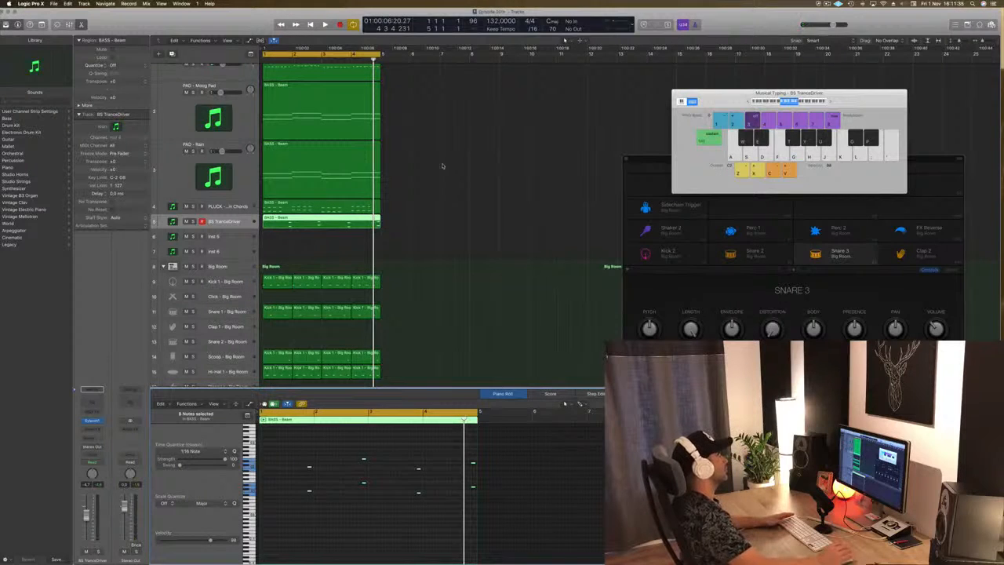
pyautogui.click(443, 166)
pyautogui.press('space')
pyautogui.press('super+s')
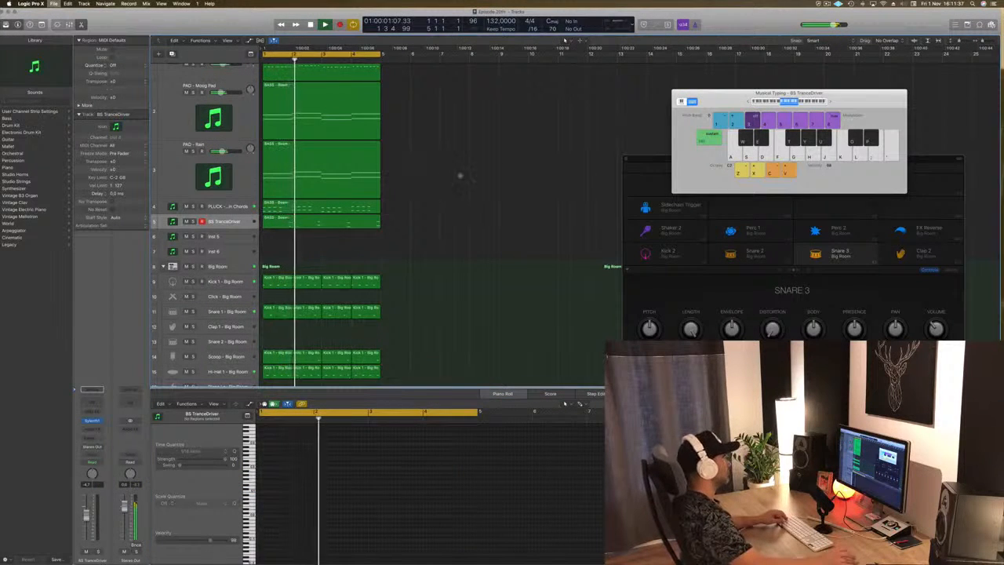
# Mute the PAD - Rain and PAD - Moog Pad tracks while the loop plays.
pyautogui.press('super+Left')
pyautogui.click(330, 220)
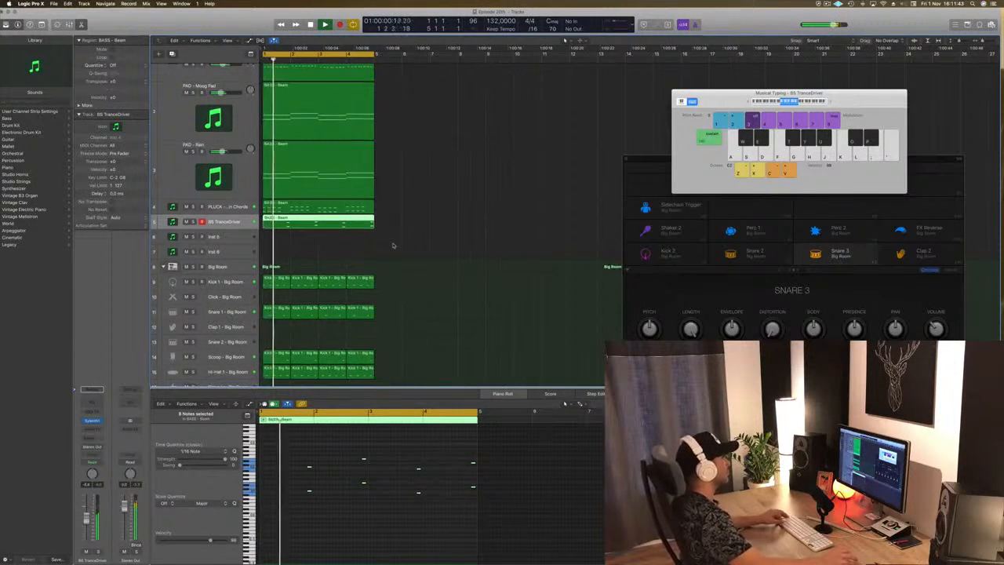
pyautogui.scroll(-5, 395, 243)
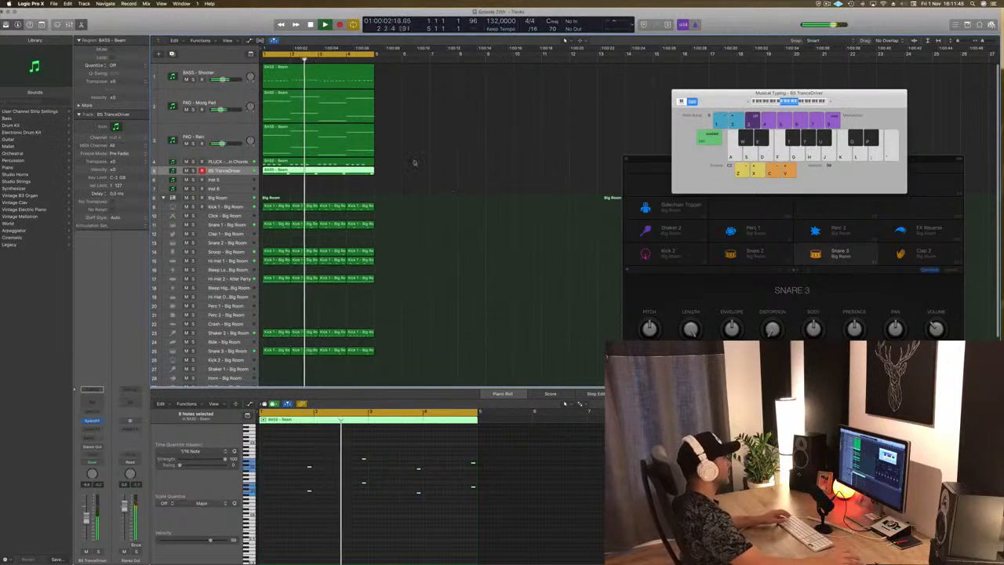
pyautogui.click(449, 193)
pyautogui.click(186, 144)
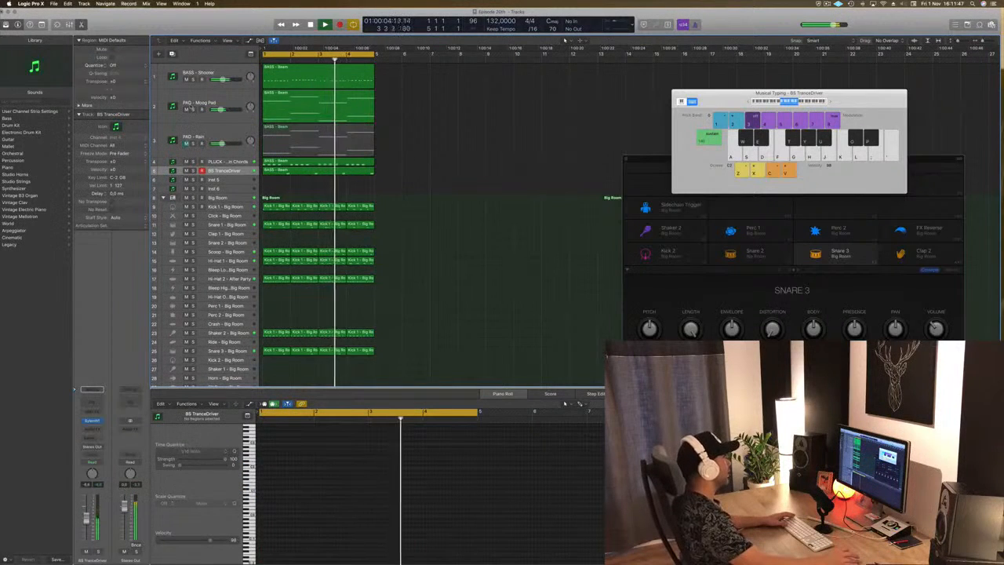
pyautogui.click(187, 110)
pyautogui.scroll(1, 448, 170)
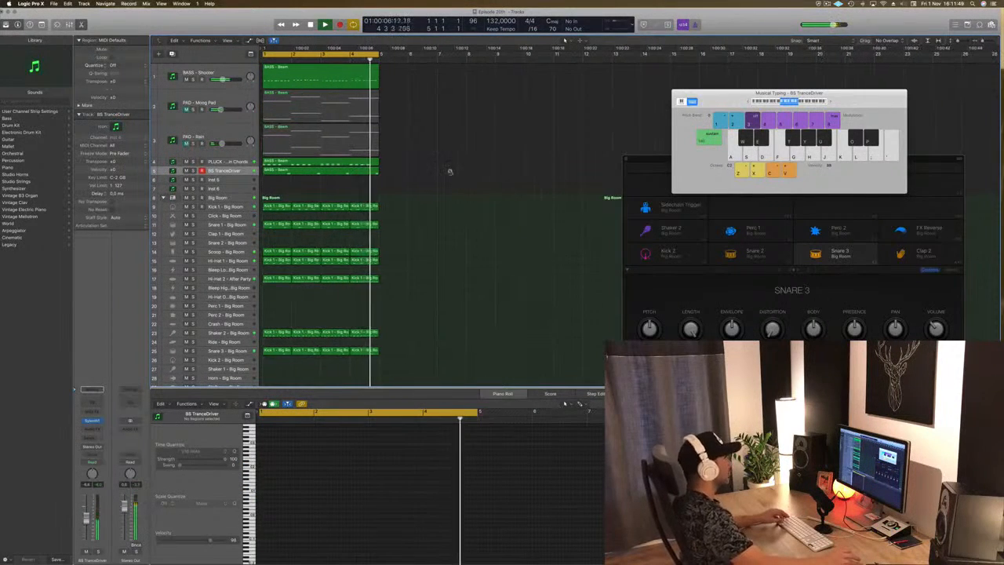
pyautogui.scroll(-3, 463, 179)
pyautogui.scroll(1, 471, 178)
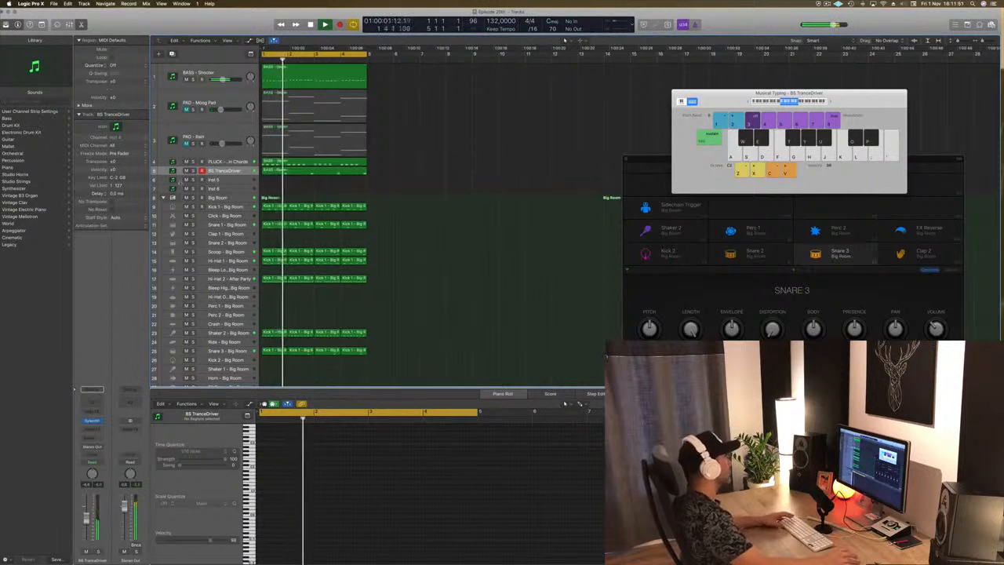
# Select the empty Inst 5 track, enlarge its height, and open its Sylenth1 beside the mixer strip.
pyautogui.press('Down')
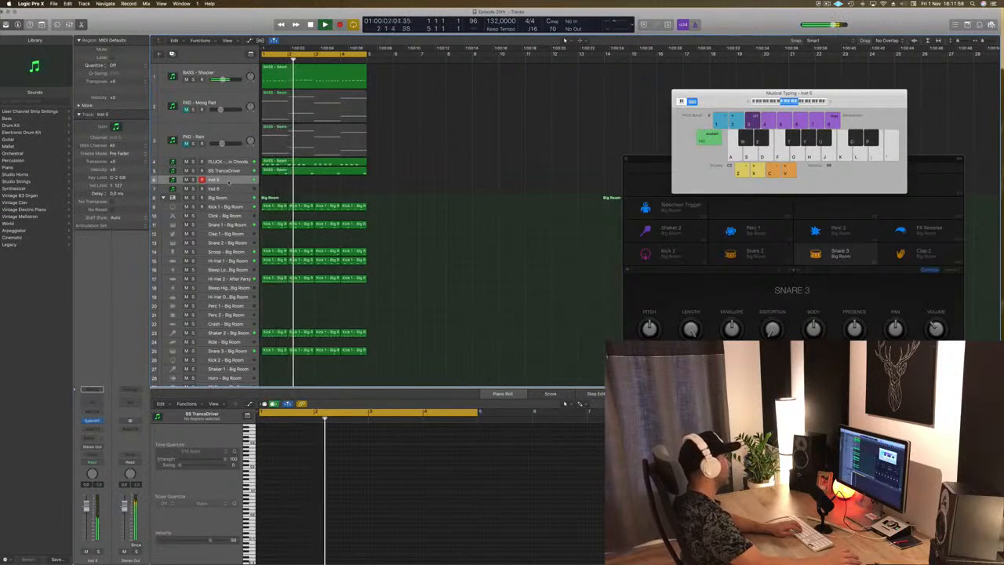
pyautogui.moveTo(222, 184); pyautogui.dragTo(222, 228)
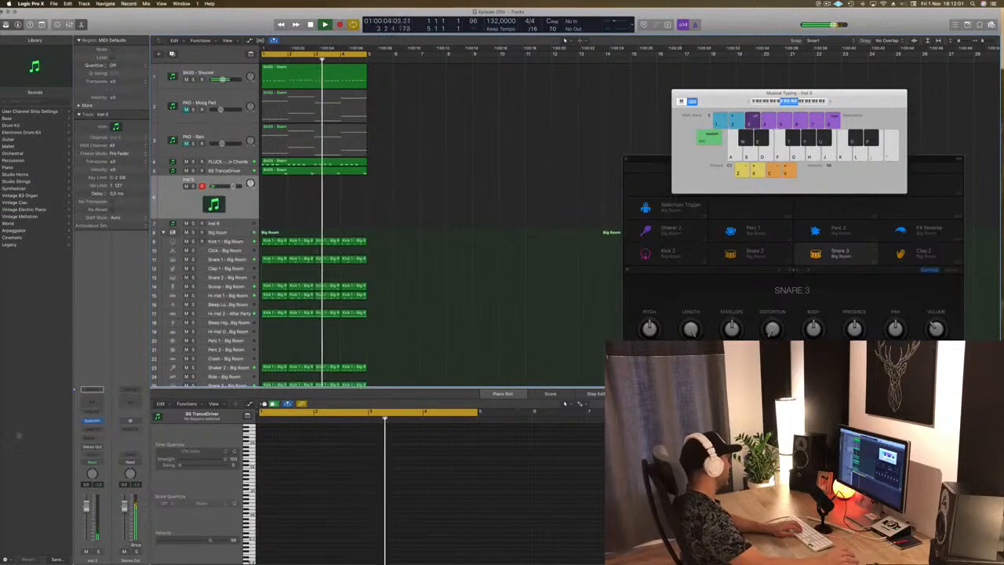
pyautogui.click(91, 421)
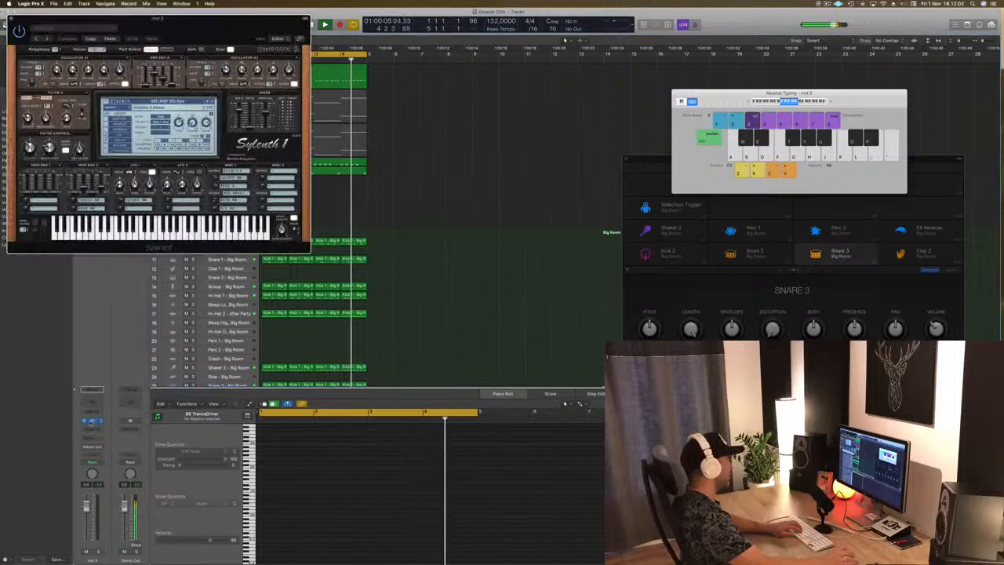
pyautogui.moveTo(225, 20); pyautogui.dragTo(440, 63)
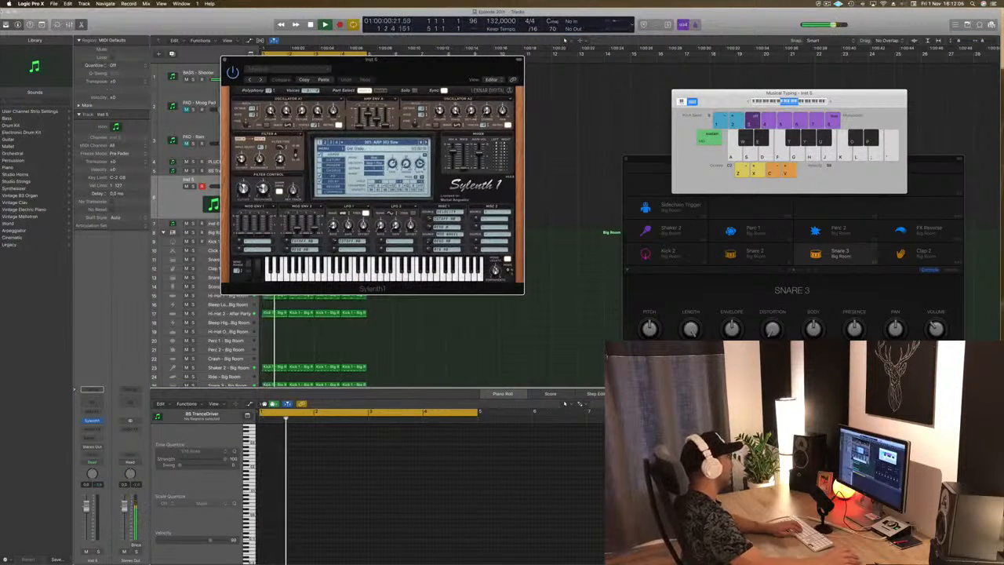
# Load another factory sound bank into the Inst 5 Sylenth1 and choose its LEAD - 80's Cop preset.
pyautogui.click(322, 148)
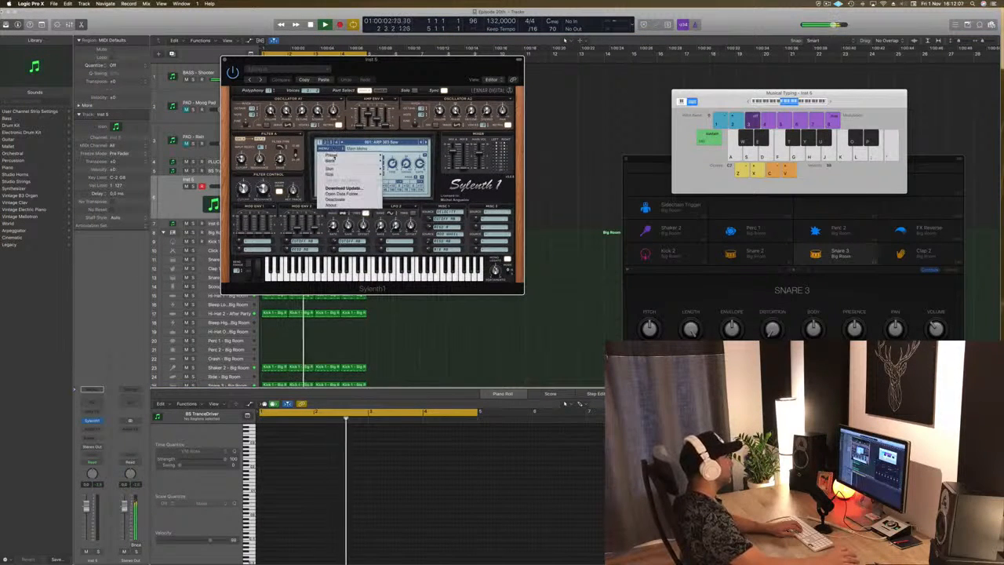
pyautogui.moveTo(380, 160)
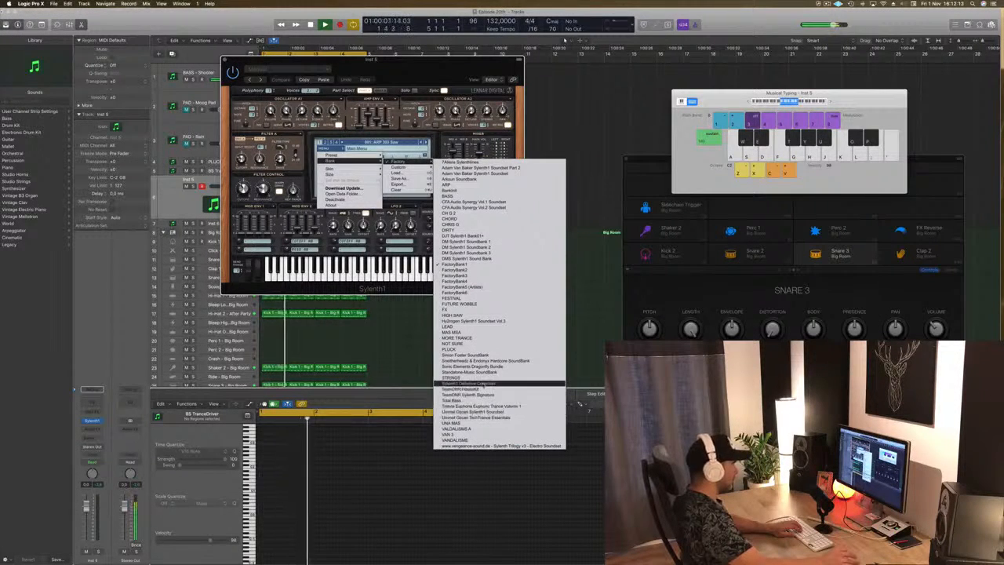
pyautogui.click(484, 410)
pyautogui.click(381, 142)
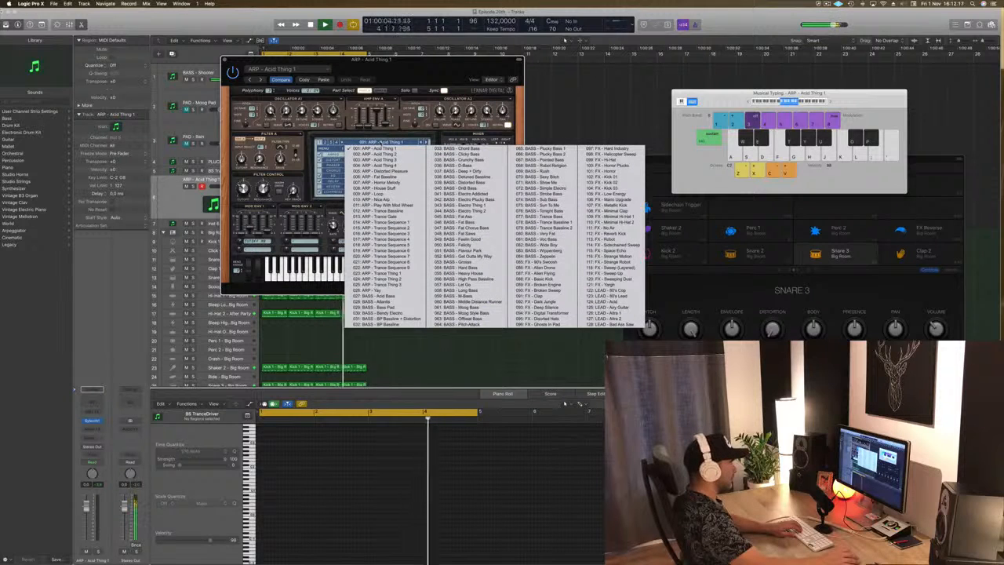
pyautogui.click(608, 291)
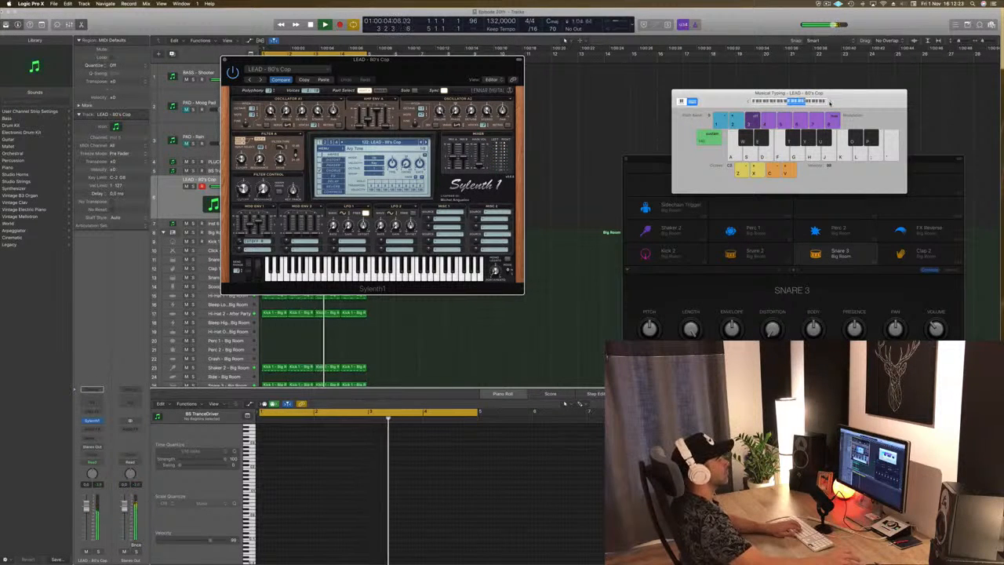
# Move the Sylenth1 window clear of the track list and audition the 80's Cop lead with single notes over the loop.
pyautogui.moveTo(492, 64); pyautogui.dragTo(710, 89)
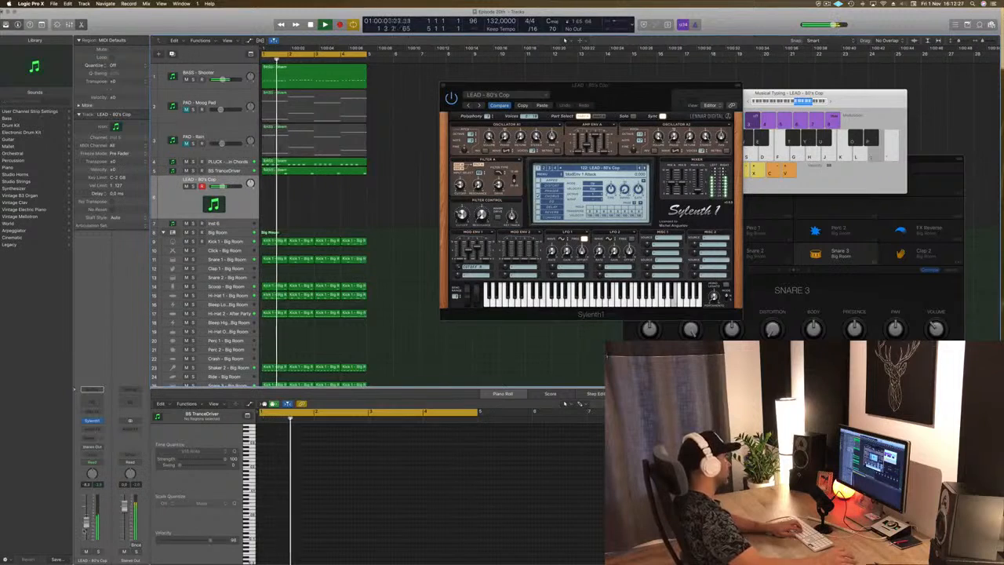
pyautogui.press('h')
pyautogui.press('l')
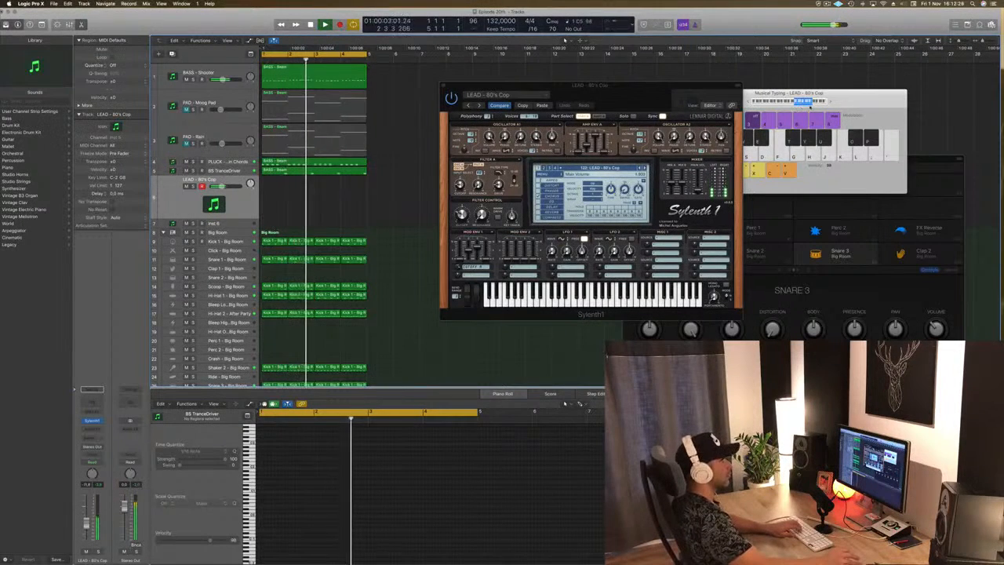
# Play the 80's Cop lead in another octave over the loop, reposition the Sylenth1 window and stop playback.
pyautogui.click(814, 102)
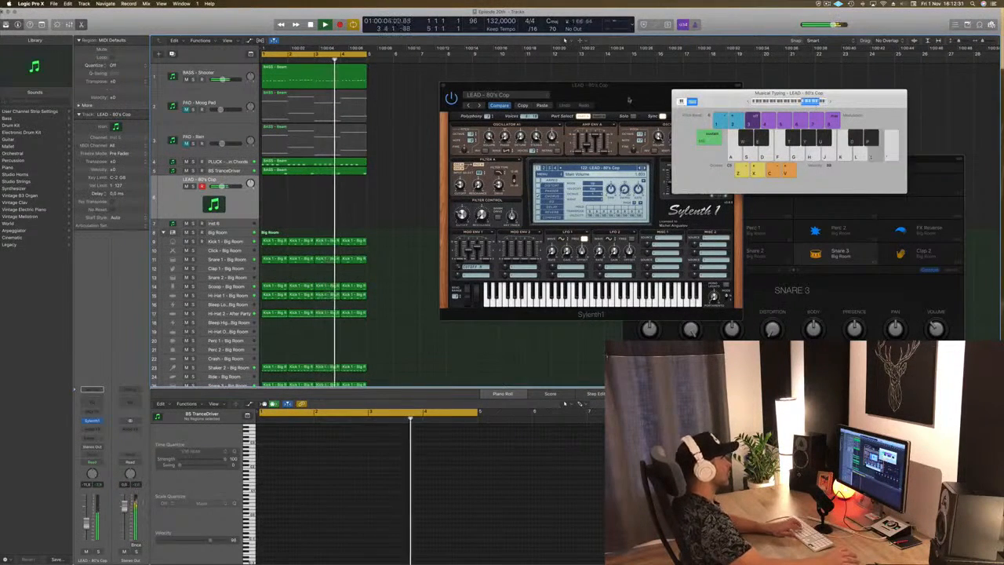
pyautogui.moveTo(629, 88); pyautogui.dragTo(646, 85)
pyautogui.click(243, 216)
pyautogui.press('space')
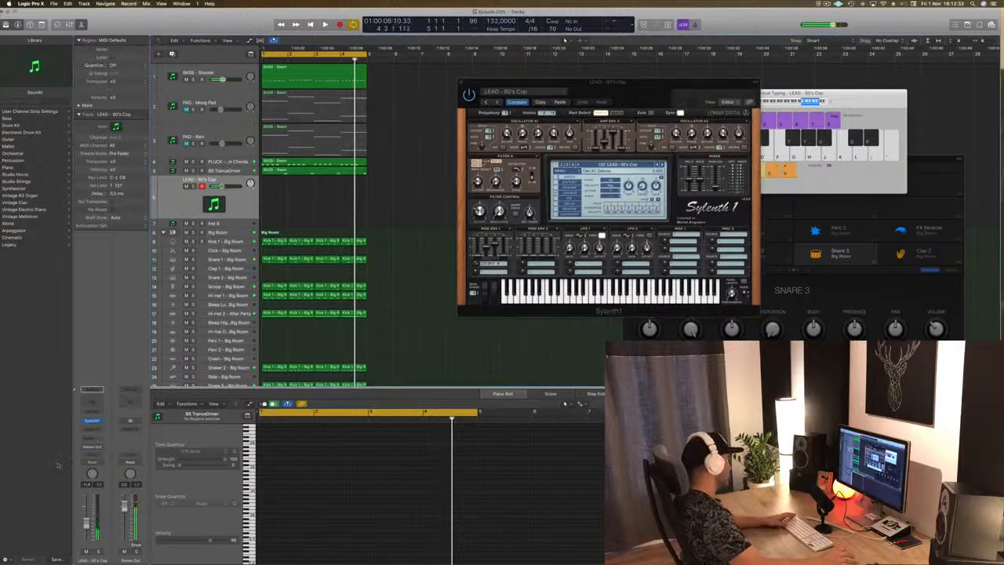
# Add a send to Bus 14 on the LEAD - 80's Cop track.
pyautogui.click(84, 440)
pyautogui.moveTo(97, 452)
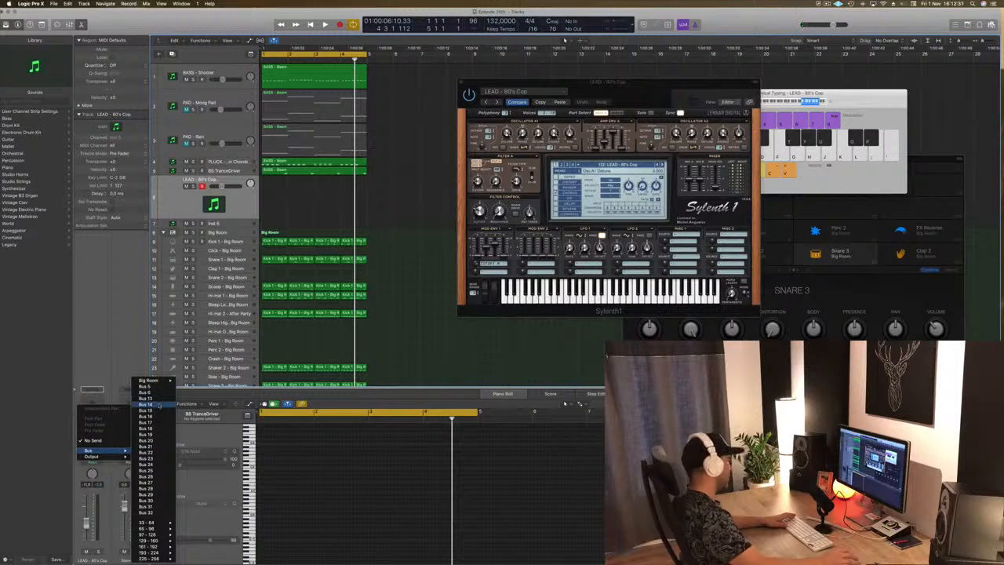
pyautogui.click(157, 404)
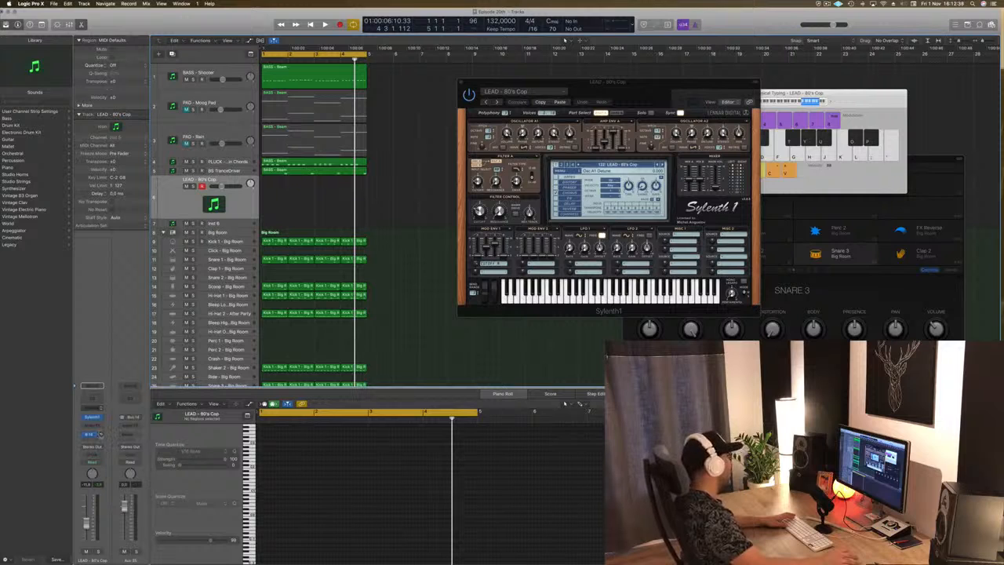
# Insert a stereo SilverVerb on the Bus 14 aux channel, load its saved user preset and close the plug-in window.
pyautogui.click(139, 428)
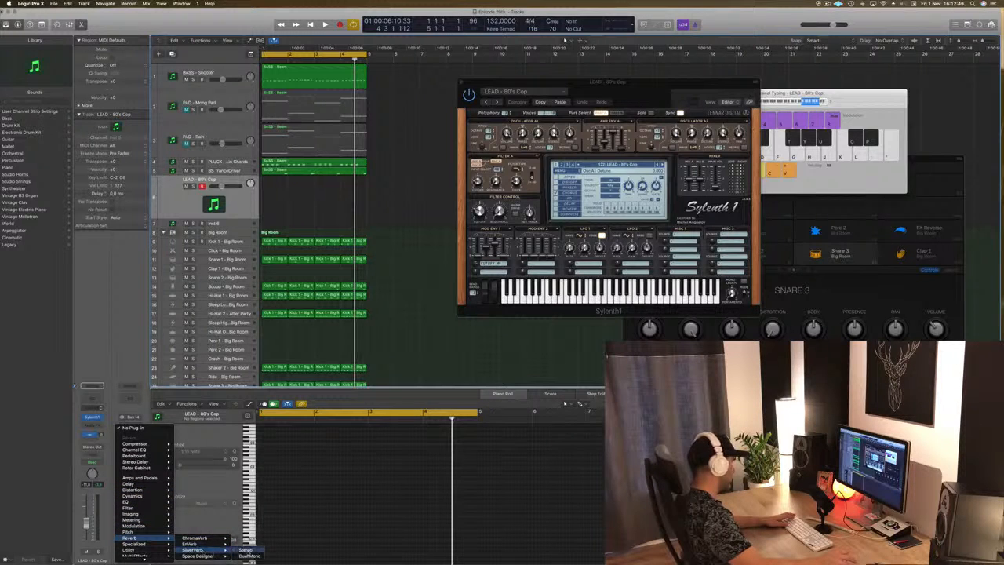
pyautogui.click(246, 551)
pyautogui.click(86, 28)
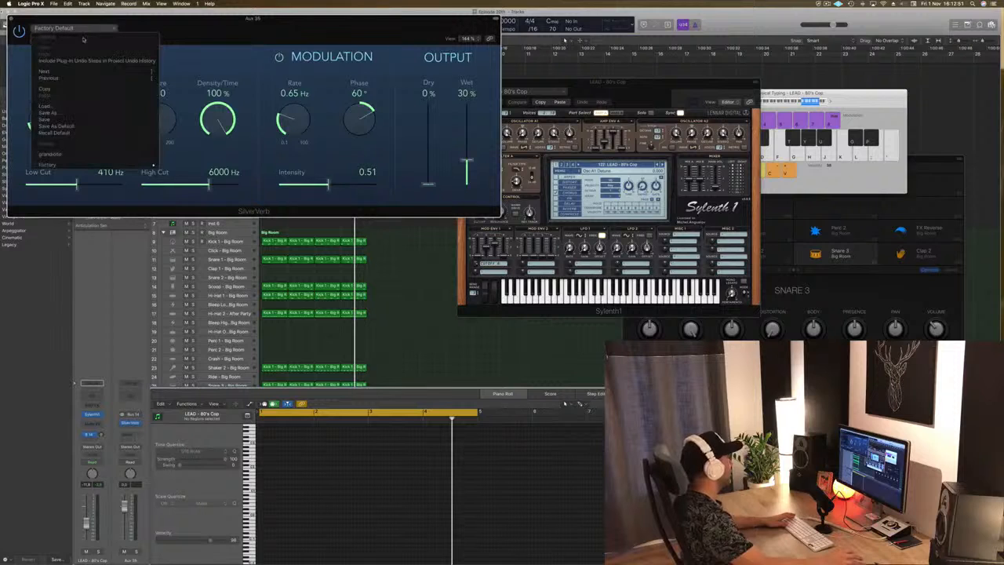
pyautogui.click(61, 154)
pyautogui.moveTo(257, 35); pyautogui.dragTo(482, 47)
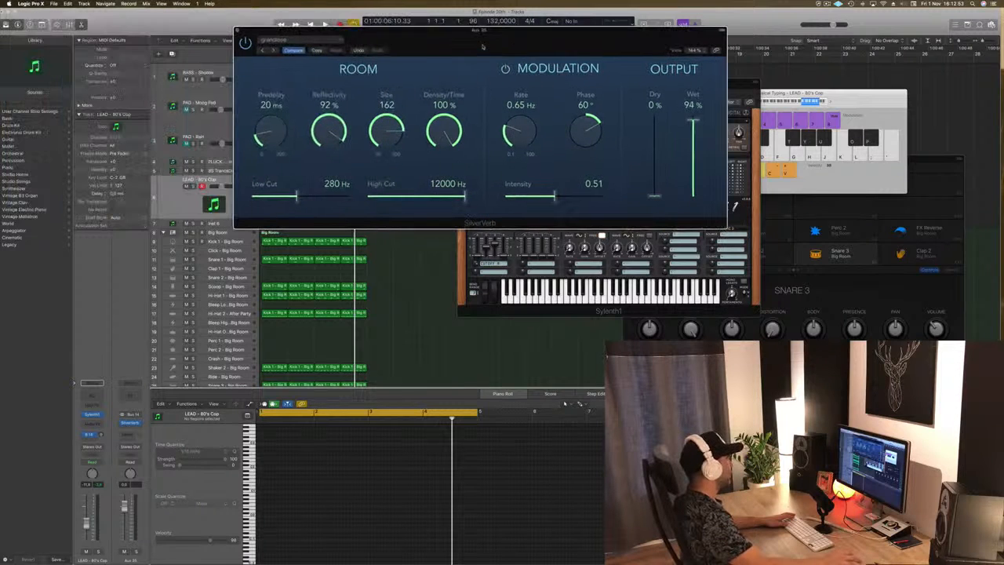
pyautogui.click(238, 31)
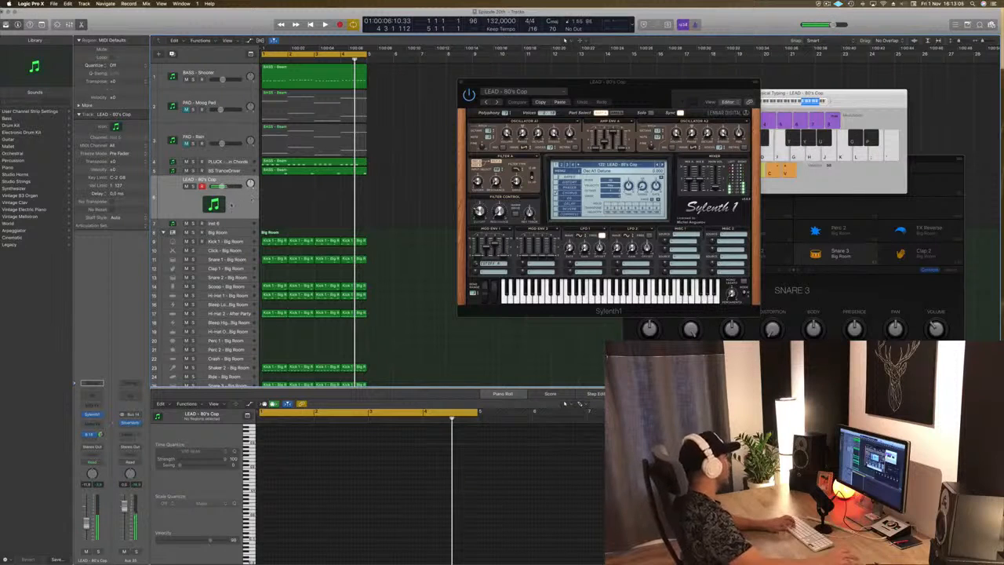
# Insert an Echo plug-in after SilverVerb on the aux channel and place its window beside Sylenth1.
pyautogui.click(137, 424)
pyautogui.click(129, 429)
pyautogui.click(131, 429)
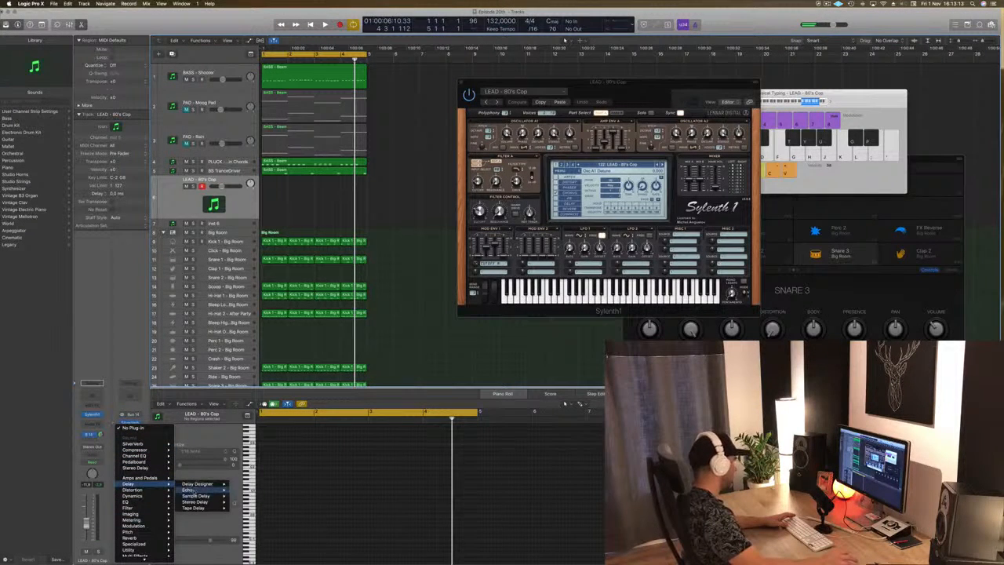
pyautogui.click(244, 490)
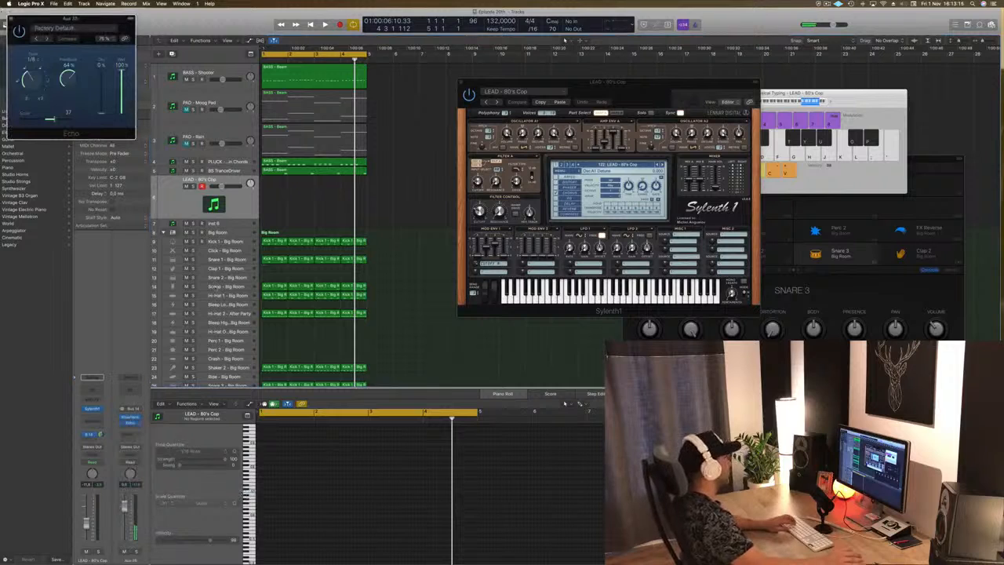
pyautogui.moveTo(96, 25); pyautogui.dragTo(584, 174)
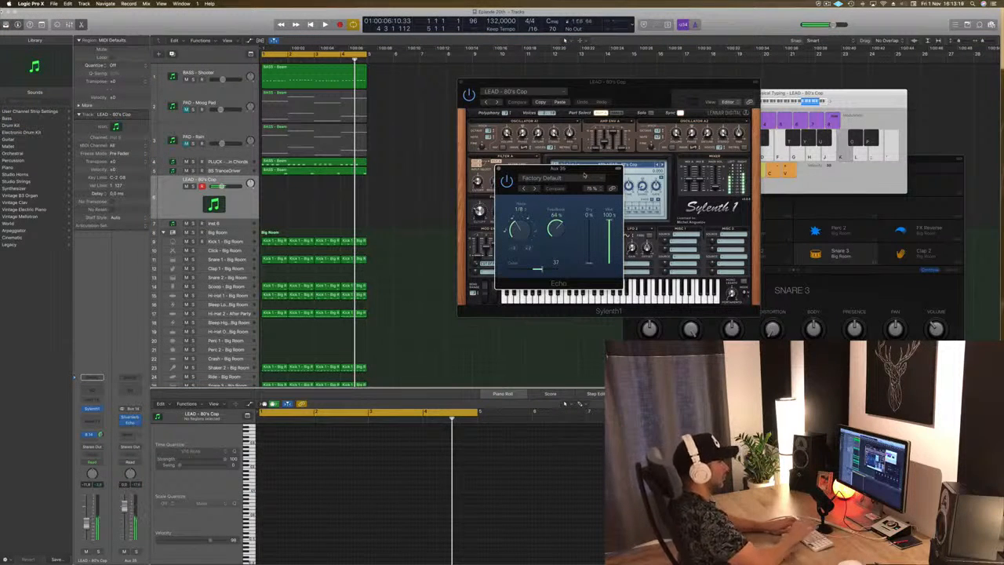
pyautogui.moveTo(581, 170); pyautogui.dragTo(724, 214)
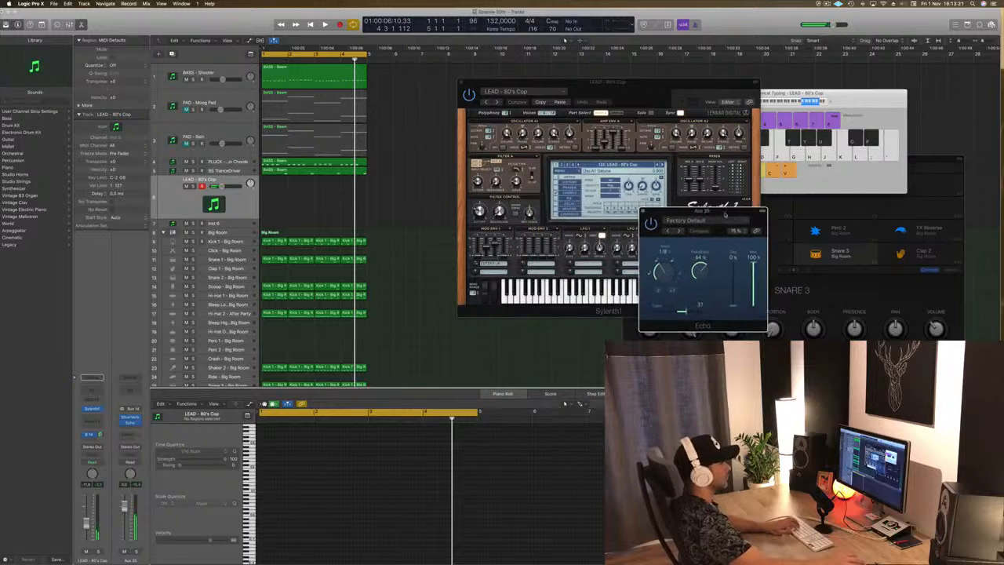
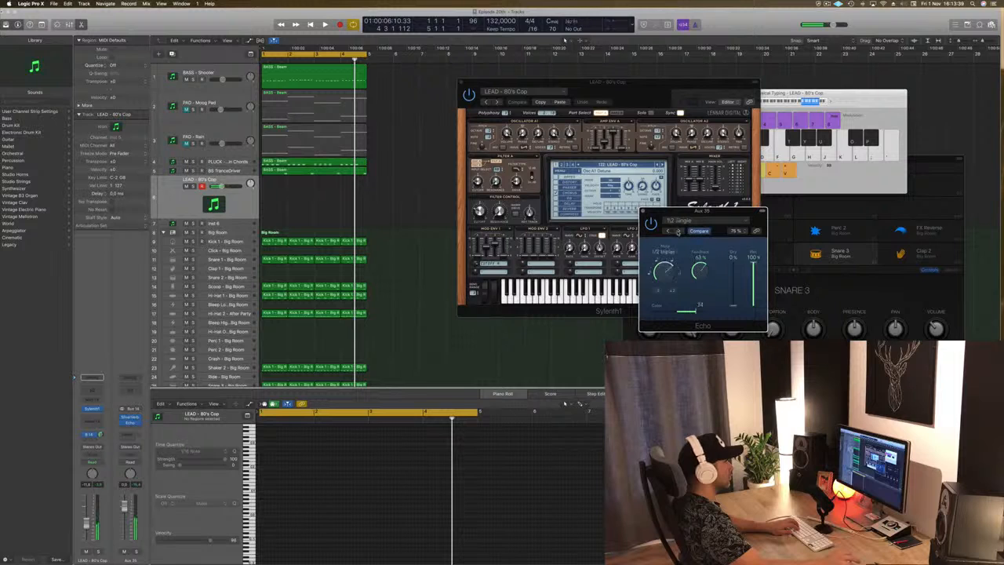
# Recall the default settings of the Echo plug-in and move its window over Sylenth1.
pyautogui.click(673, 222)
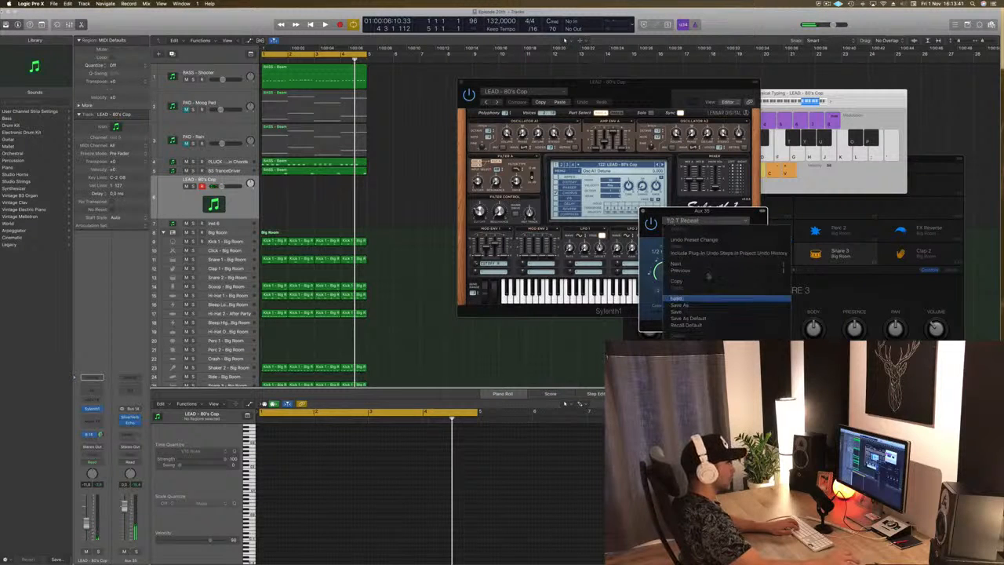
pyautogui.click(694, 325)
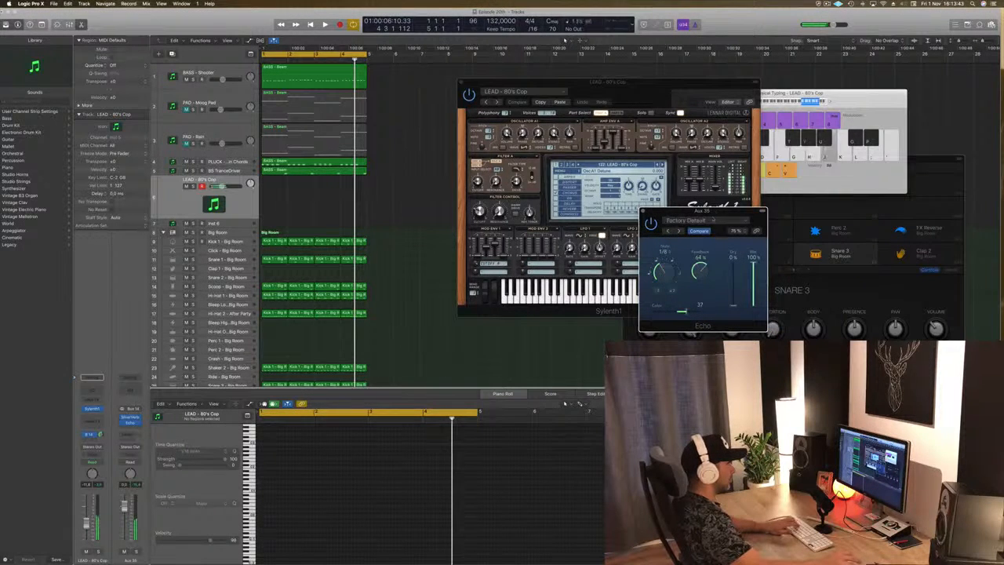
pyautogui.moveTo(720, 211); pyautogui.dragTo(664, 95)
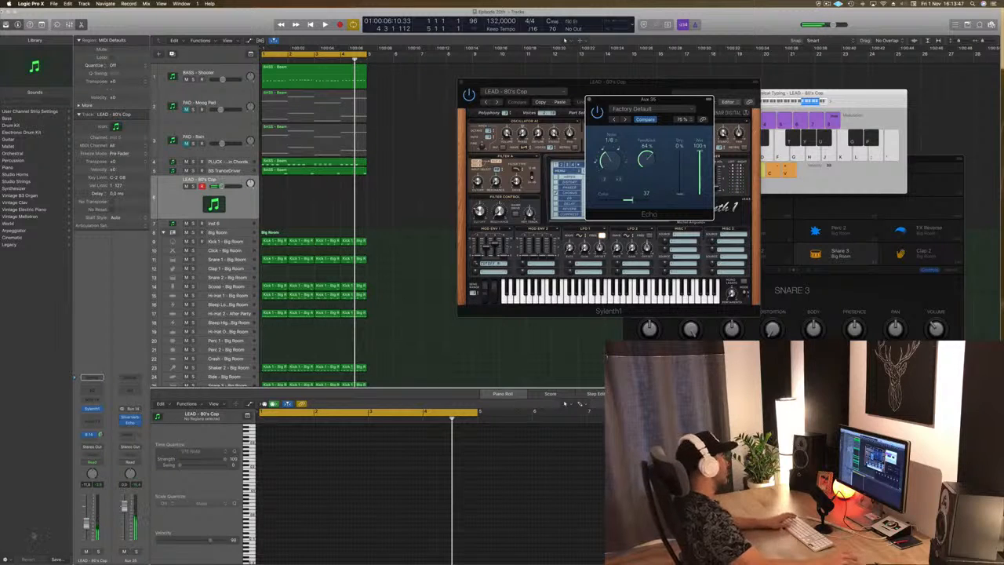
# Lower the lead track's volume slightly and play the loop from the start, moving the Echo and Sylenth1 windows apart.
pyautogui.moveTo(87, 524); pyautogui.dragTo(86, 526)
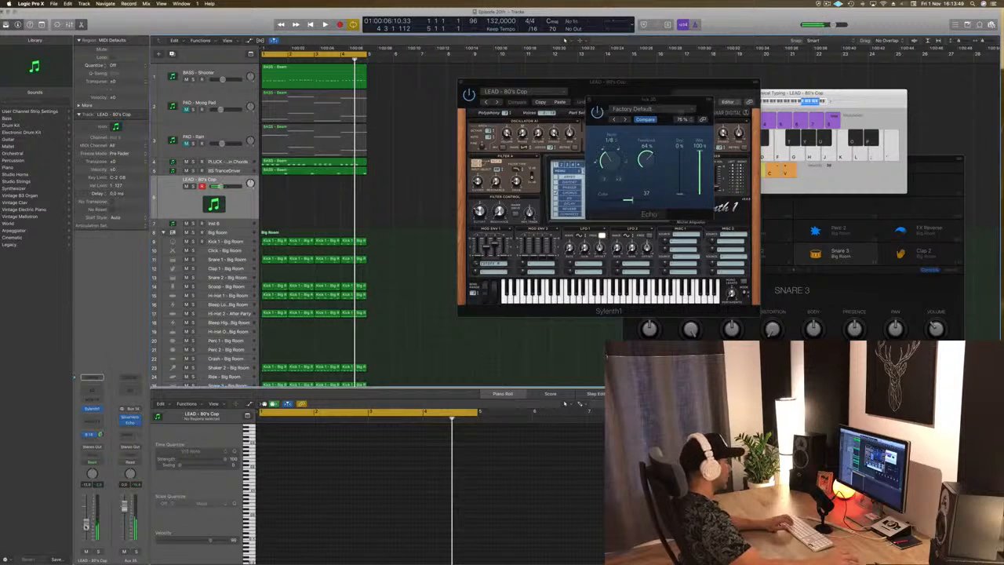
pyautogui.press('Return')
pyautogui.press('space')
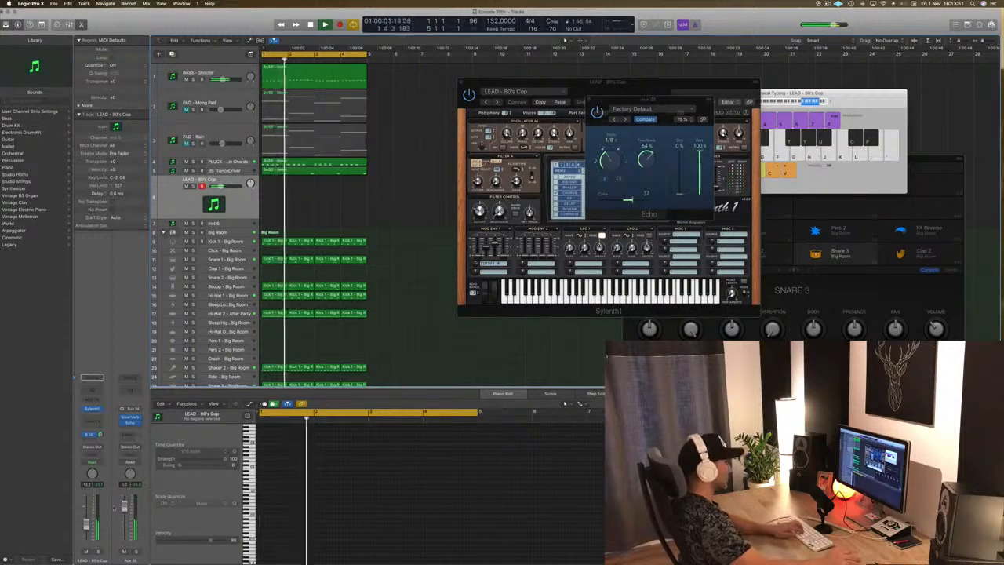
pyautogui.moveTo(667, 99); pyautogui.dragTo(974, 110)
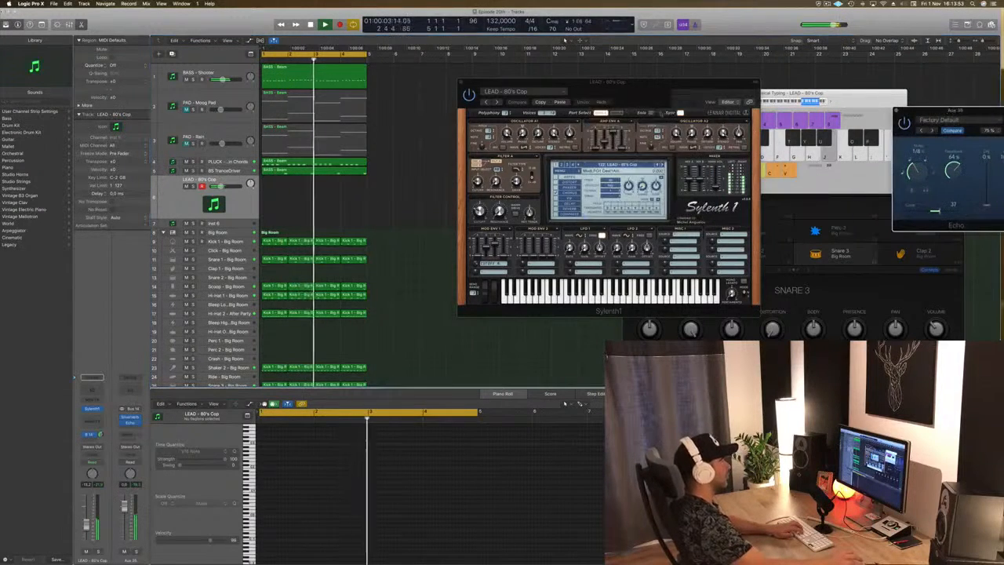
pyautogui.moveTo(608, 81); pyautogui.dragTo(563, 86)
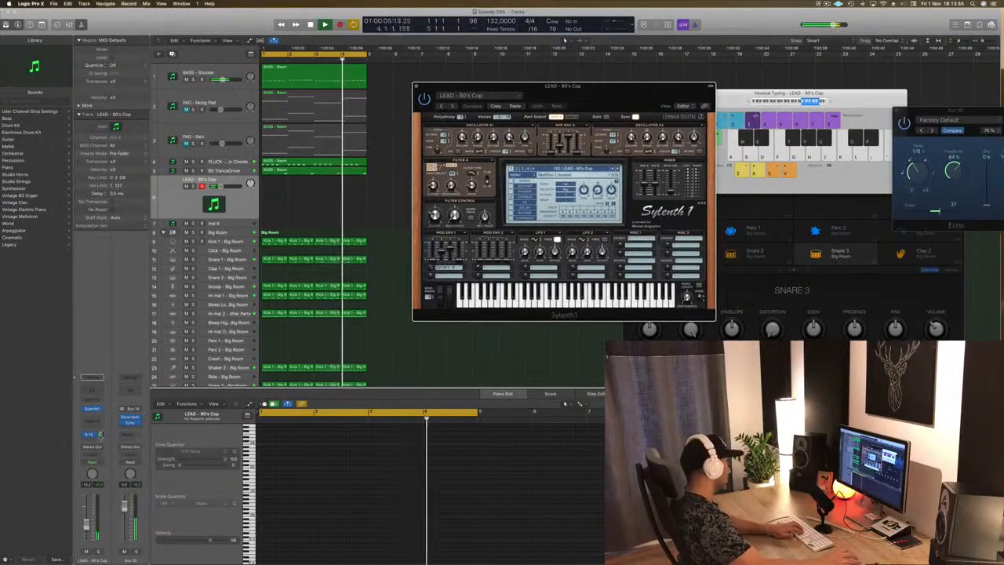
# Advance the Sylenth1 preset from 80's Cop through LEAD - 80's Lead to LEAD - Acid, restarting the loop to audition them.
pyautogui.click(565, 39)
pyautogui.press('Return')
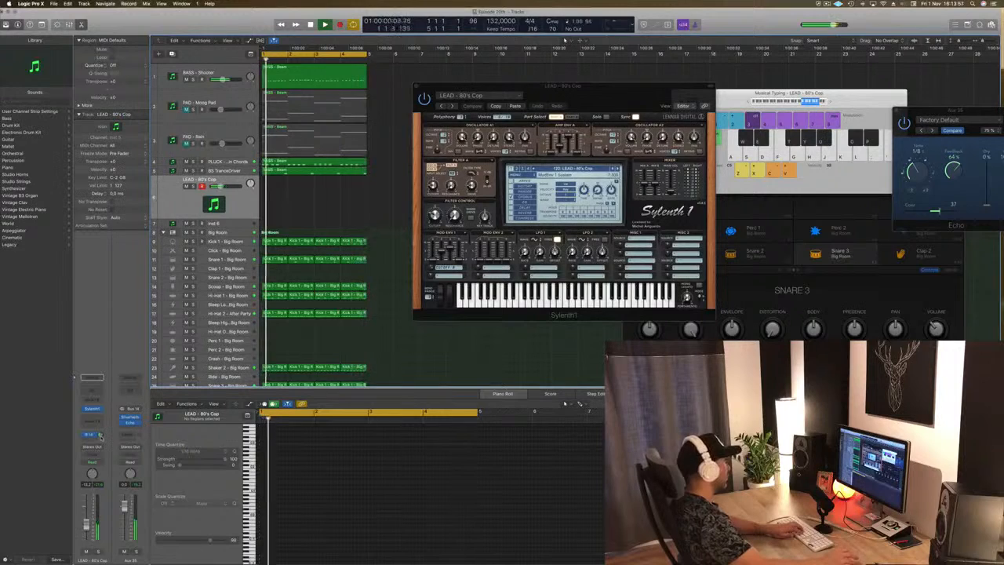
pyautogui.press('Return')
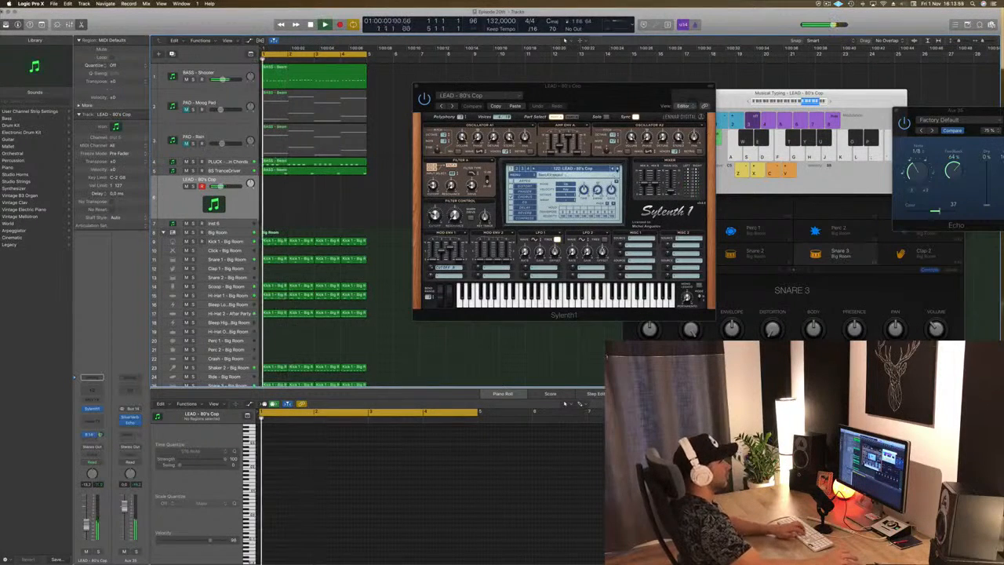
pyautogui.click(618, 169)
pyautogui.press('Return')
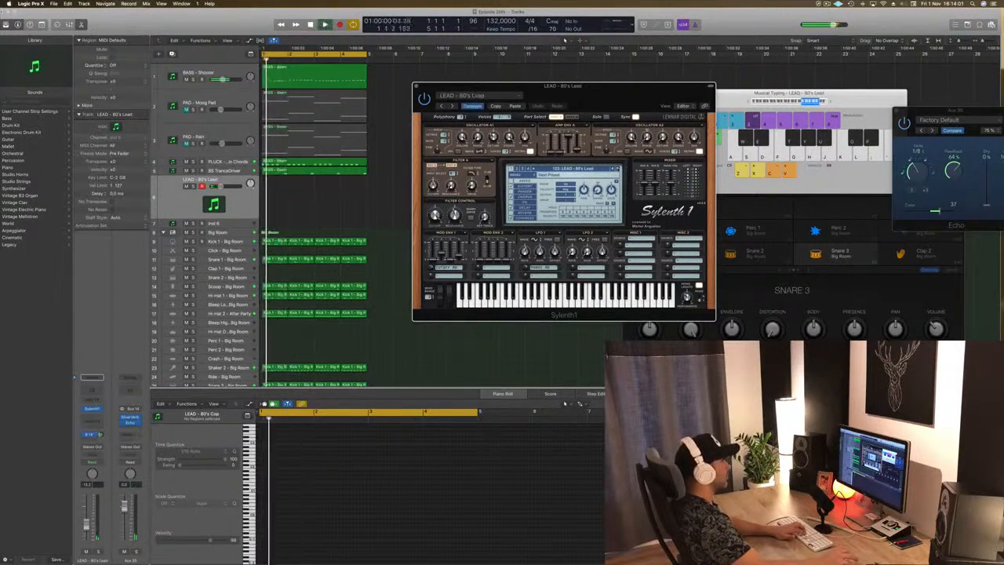
pyautogui.press('Return')
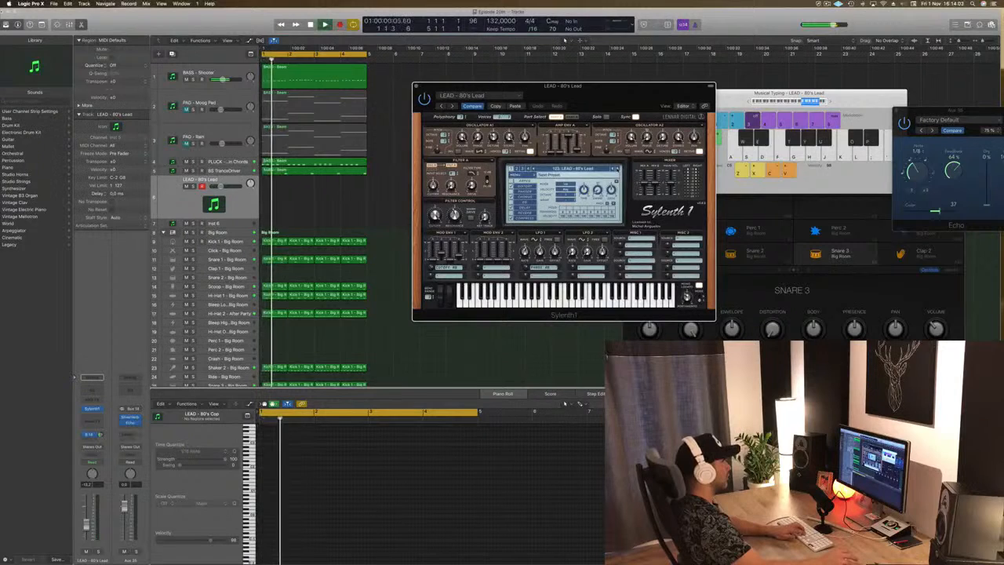
pyautogui.press('Return')
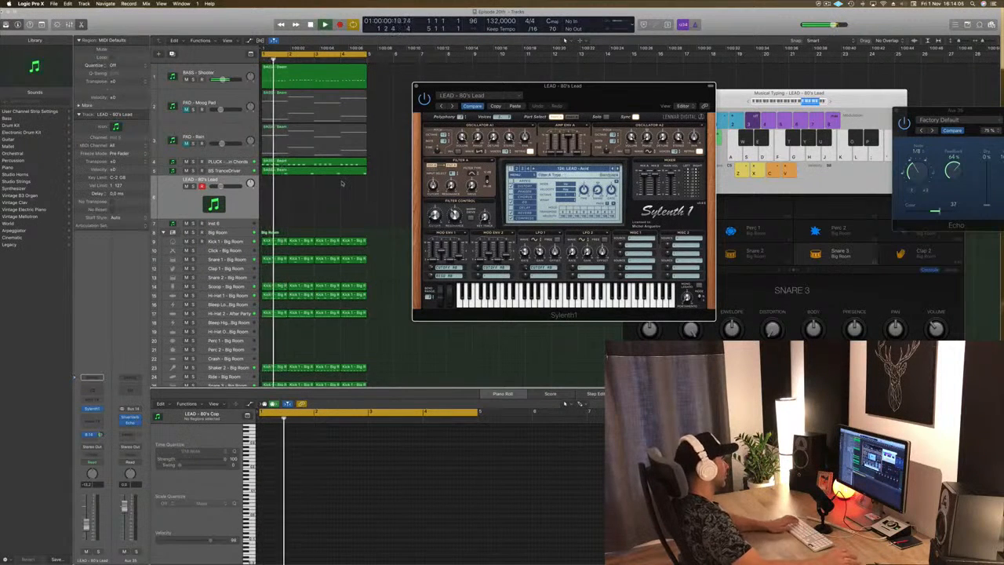
pyautogui.click(301, 212)
pyautogui.press('space')
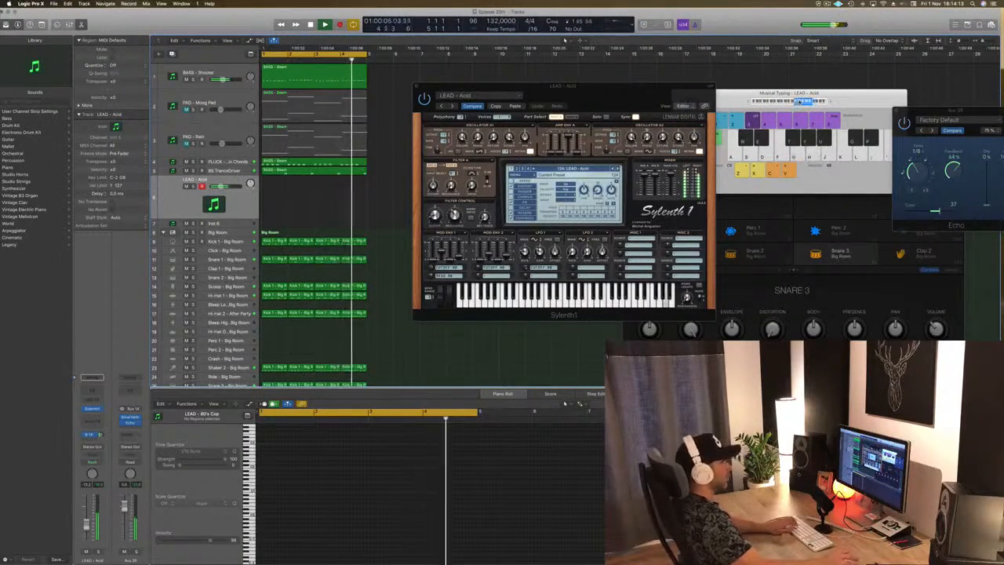
# Shift the musical typing keyboard down in octave and play the Acid lead over the loop, moving Sylenth1 aside.
pyautogui.click(804, 101)
pyautogui.press('g')
pyautogui.moveTo(624, 94); pyautogui.dragTo(606, 87)
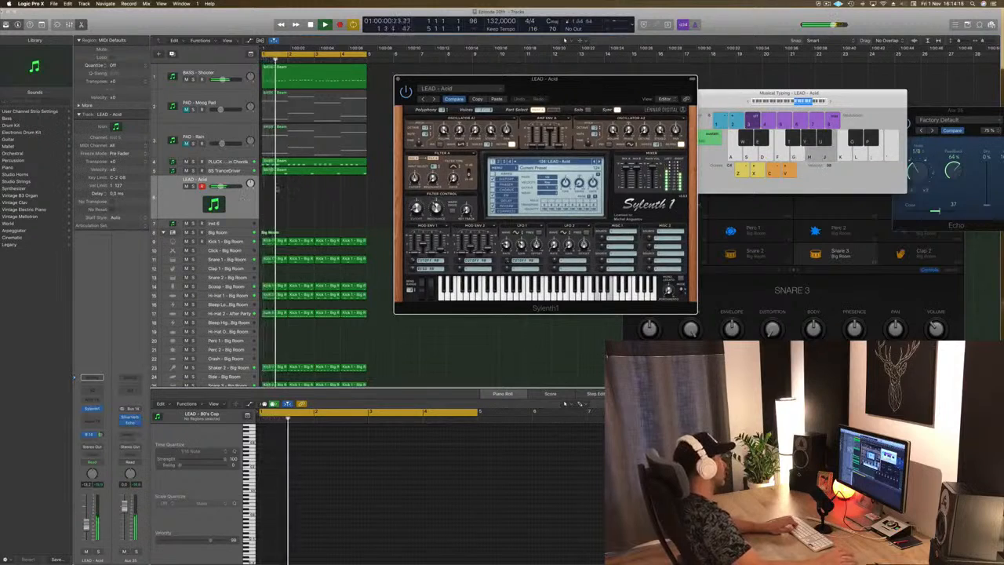
pyautogui.click(510, 349)
pyautogui.press('d')
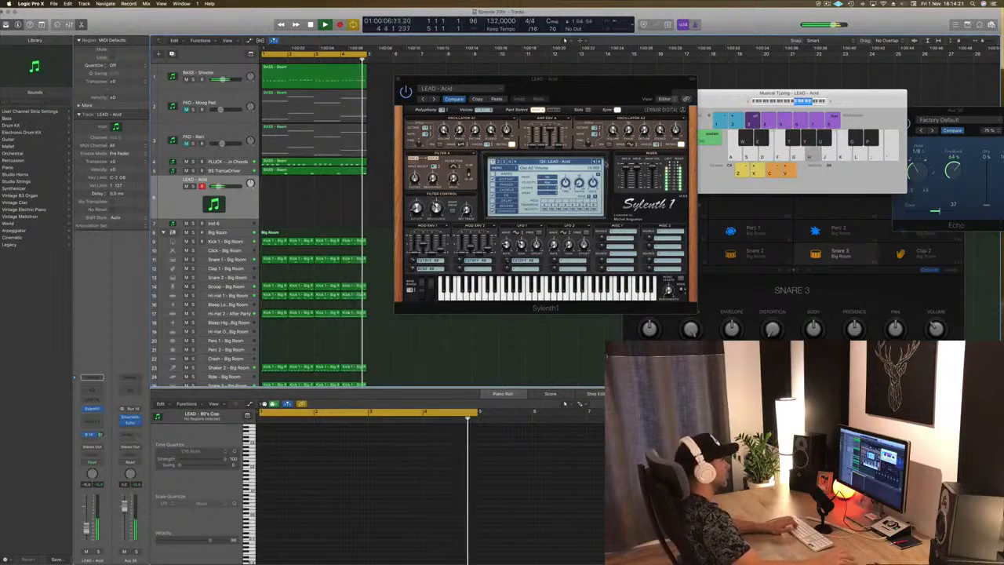
# Step forward through the Sylenth1 lead presets Airy Guitar, Altra 2 and Bad Ass Saw, playing notes to audition them.
pyautogui.press(']')
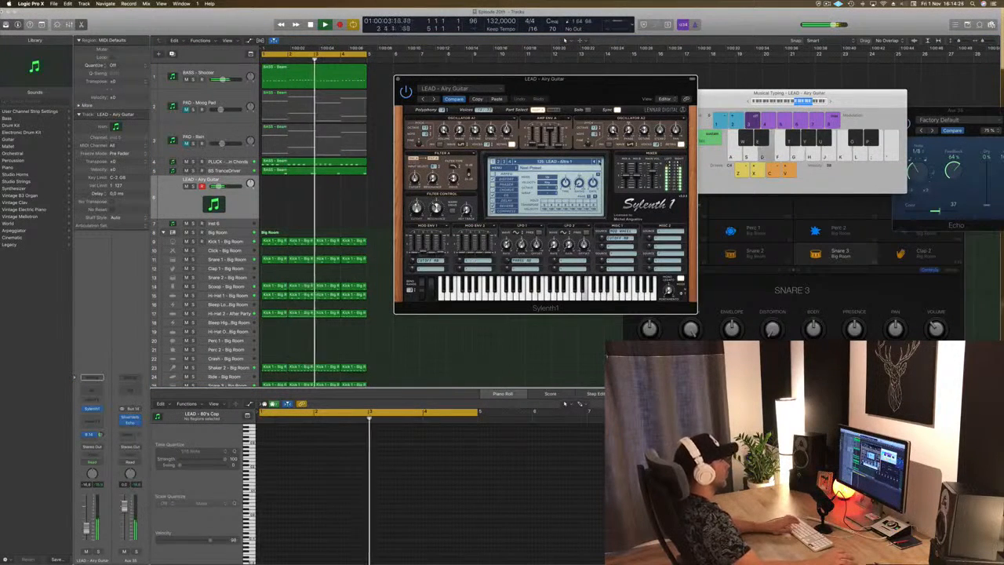
pyautogui.press(']')
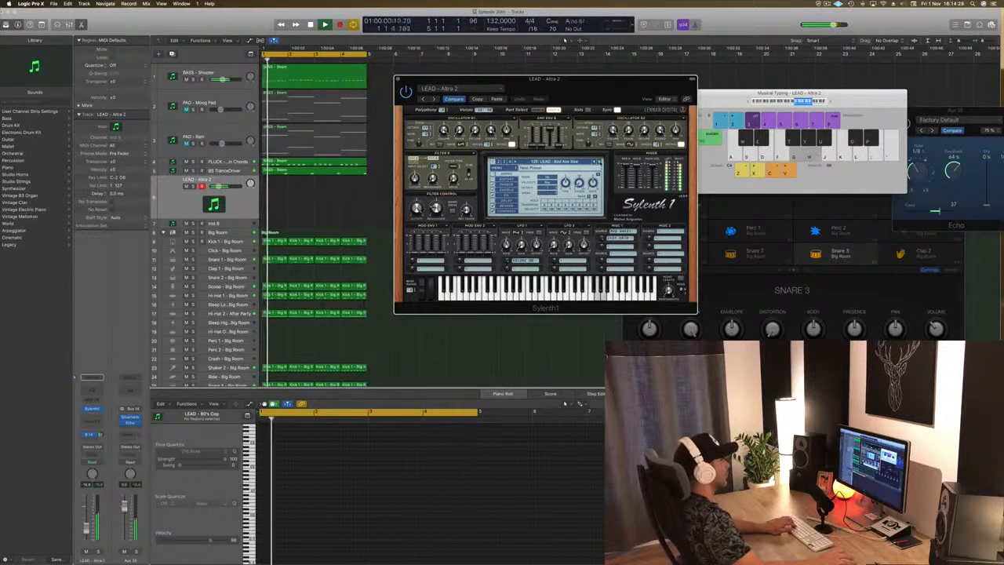
pyautogui.press(']')
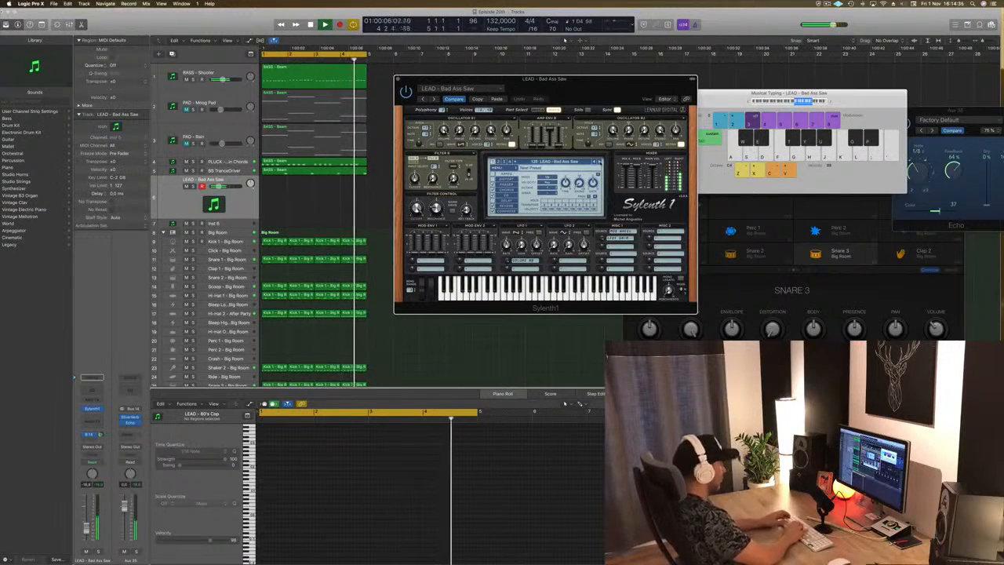
pyautogui.press('l')
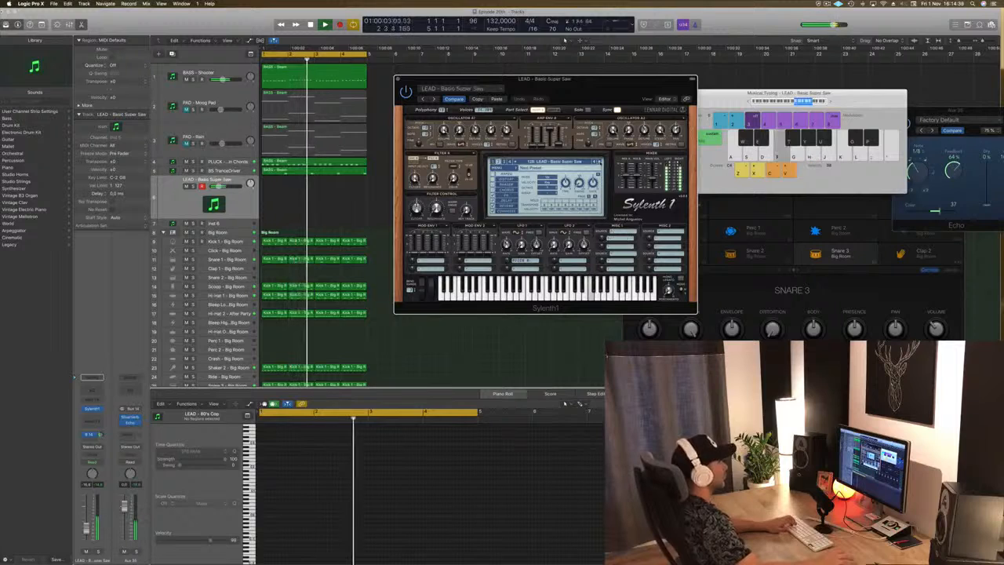
# Continue auditioning Sylenth1 lead presets over the loop, from Basic Super Saw through Bendy Saw to Brazil Lead.
pyautogui.click(600, 161)
pyautogui.click(600, 162)
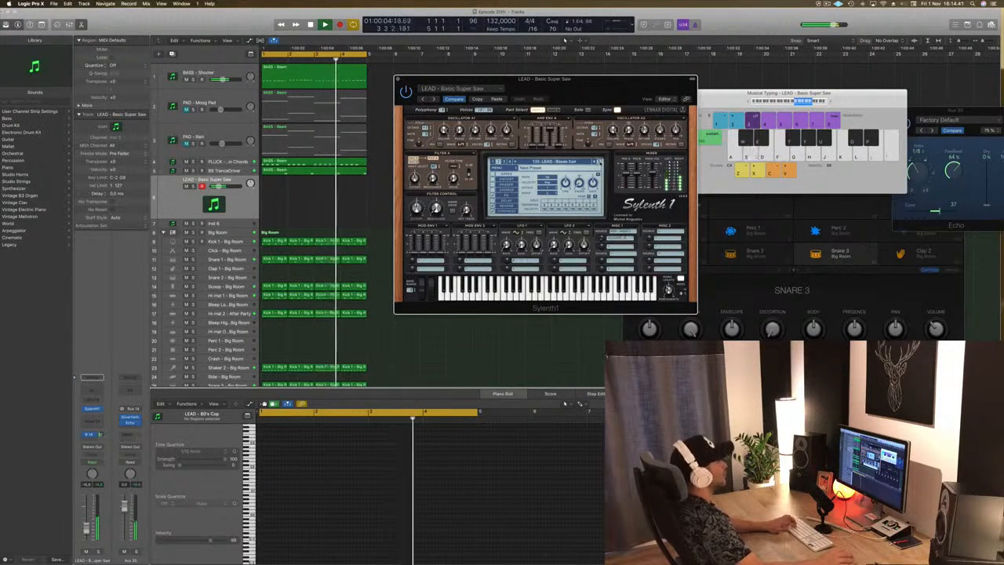
pyautogui.click(600, 161)
pyautogui.press('s')
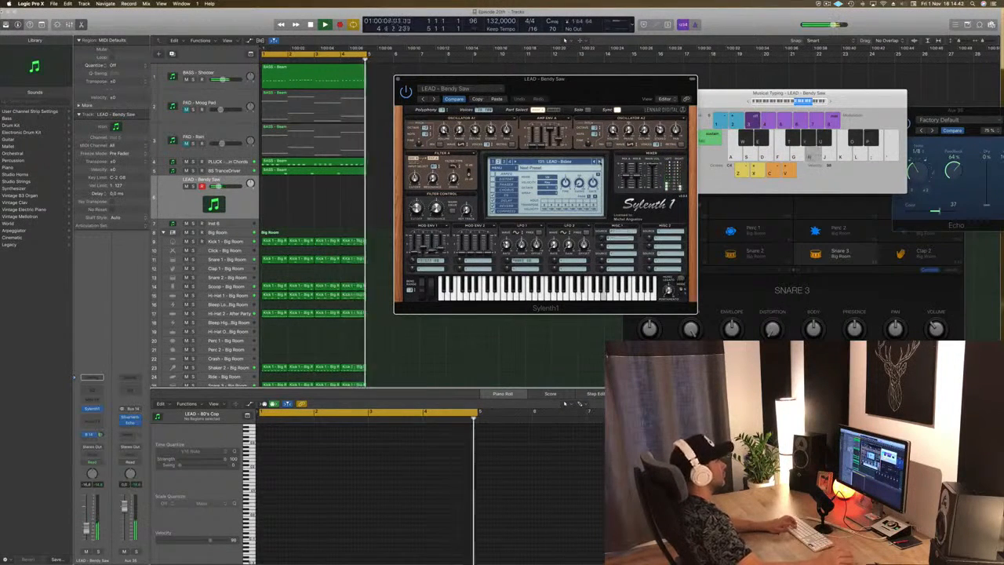
pyautogui.click(600, 162)
pyautogui.press('h')
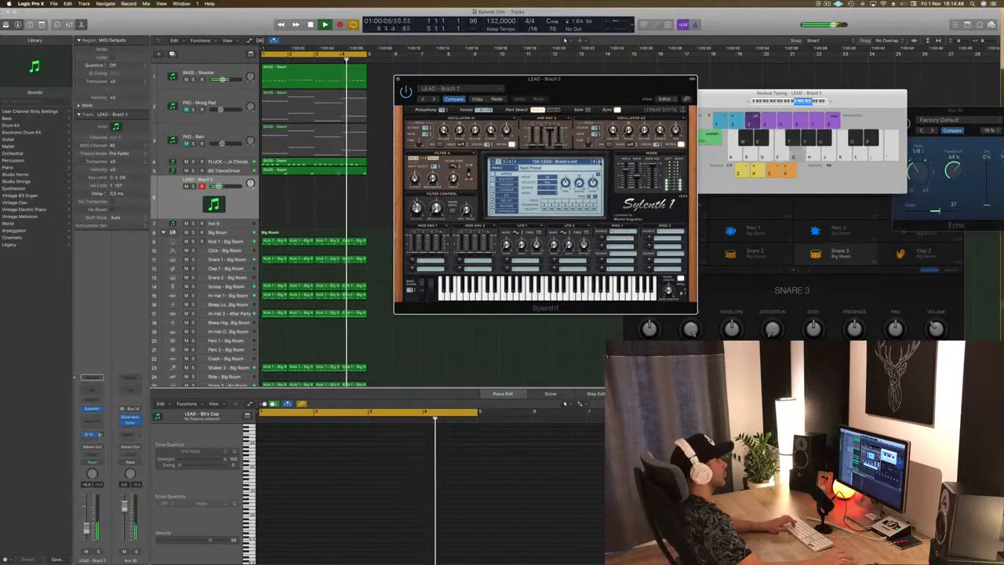
# Audition the Sylenth1 lead presets Broken Keys and Burning Up by playing notes over the loop.
pyautogui.click(600, 161)
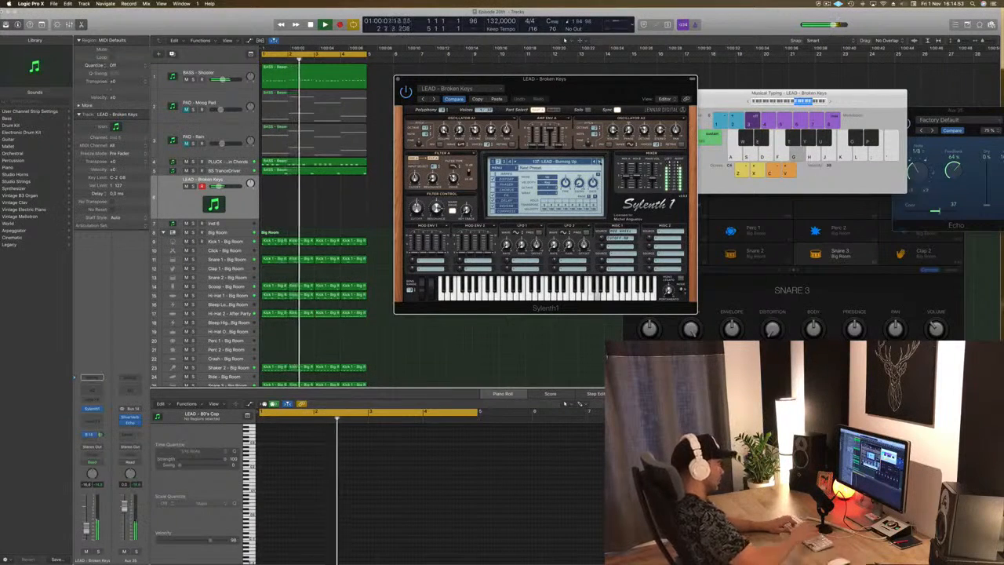
pyautogui.press("'")
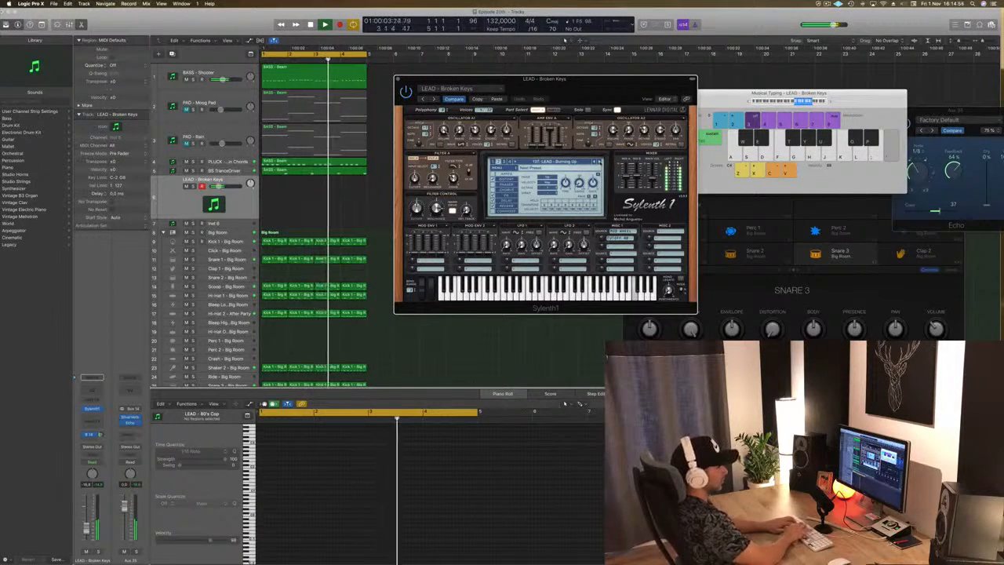
pyautogui.press('s')
pyautogui.press('d')
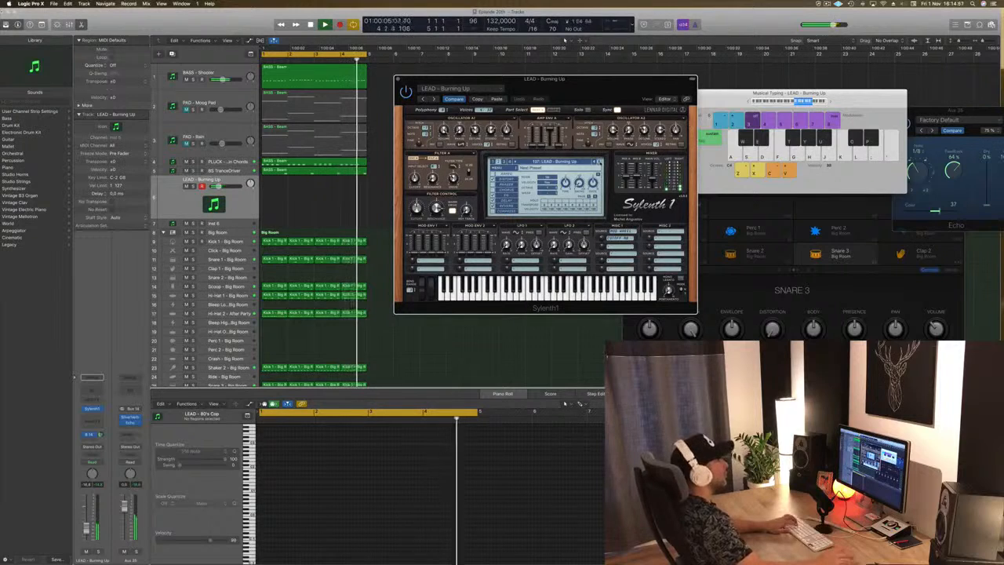
# Step forward through the Sylenth1 presets Central Park and Disco Lights to LEAD - Discover Trance.
pyautogui.click(601, 163)
pyautogui.press('h')
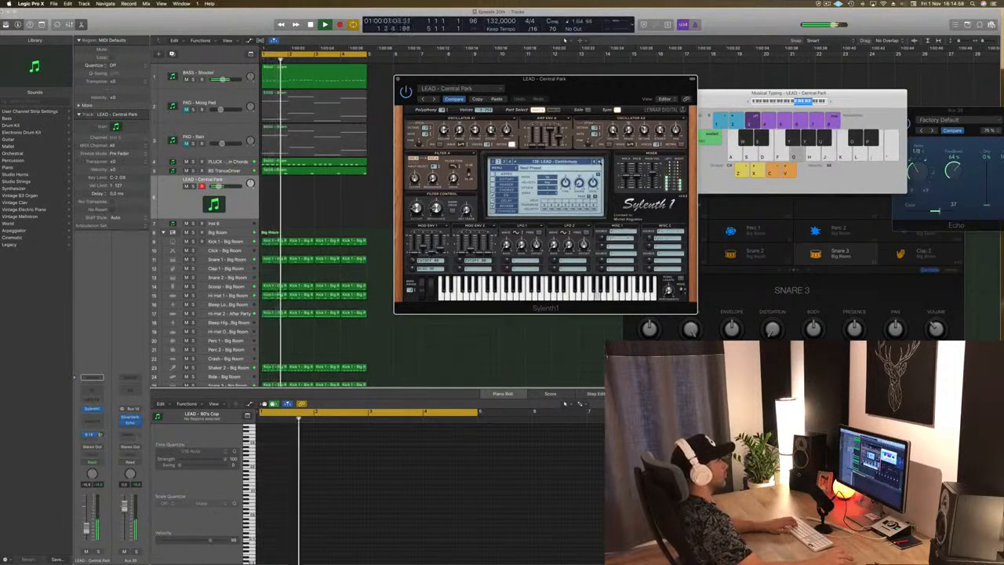
pyautogui.click(601, 162)
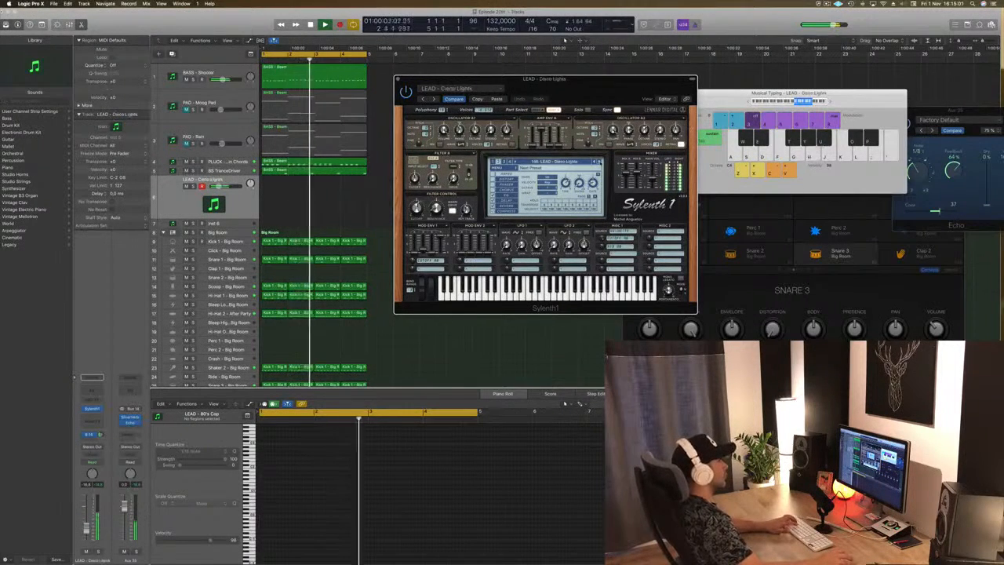
pyautogui.click(600, 162)
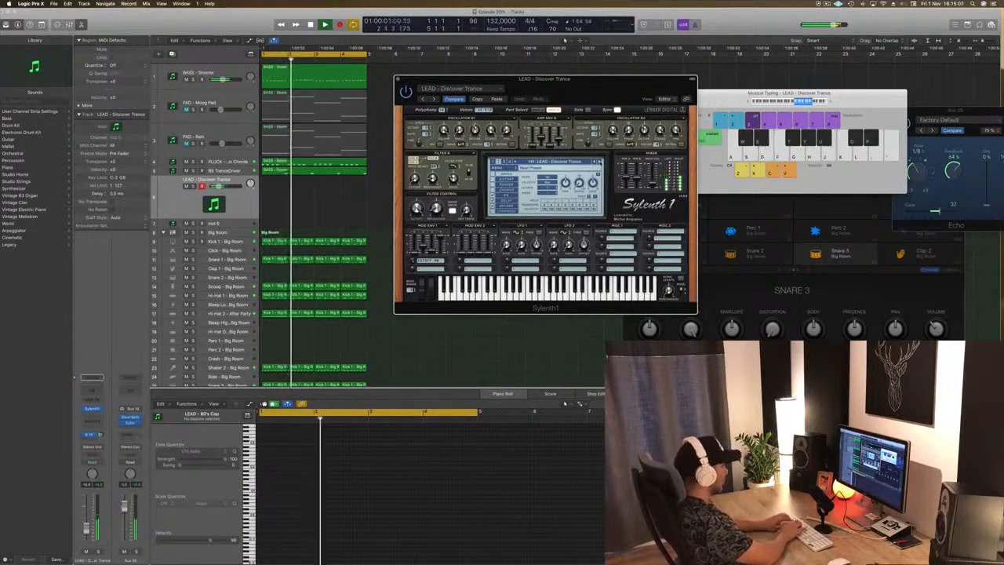
# Record a lead melody with Discover Trance over the four-bar loop and select all of its notes in the piano roll.
pyautogui.press('r')
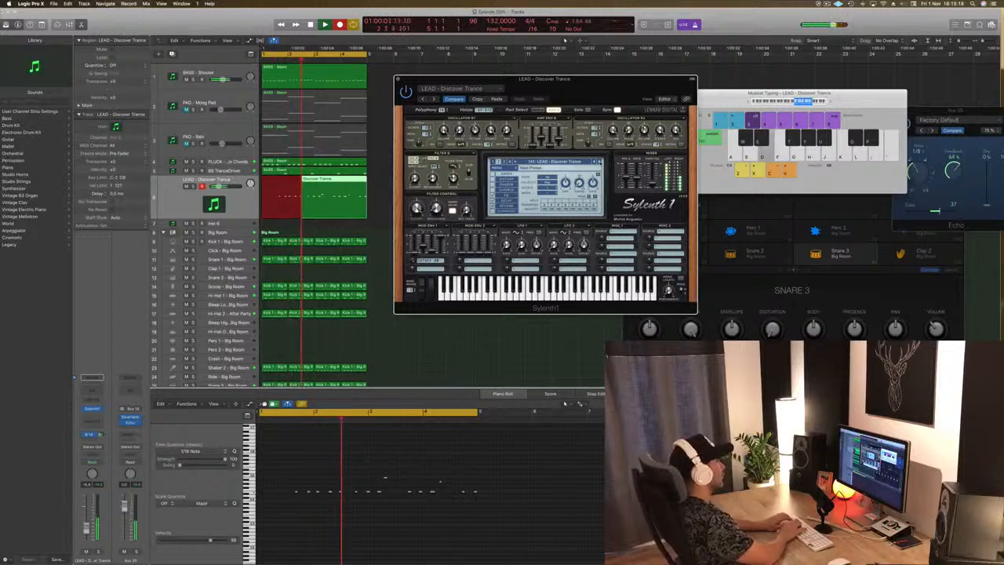
pyautogui.press('space')
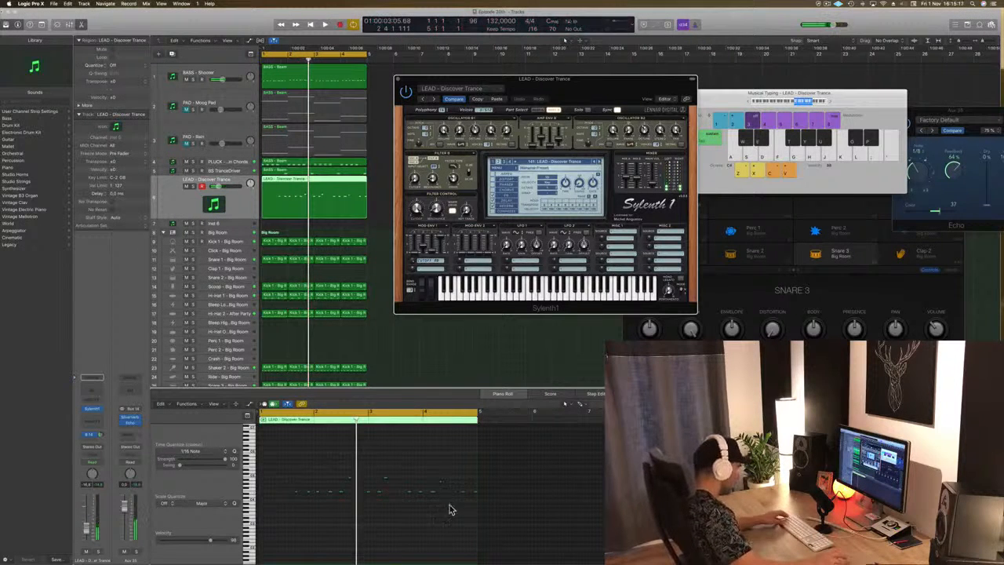
pyautogui.click(387, 523)
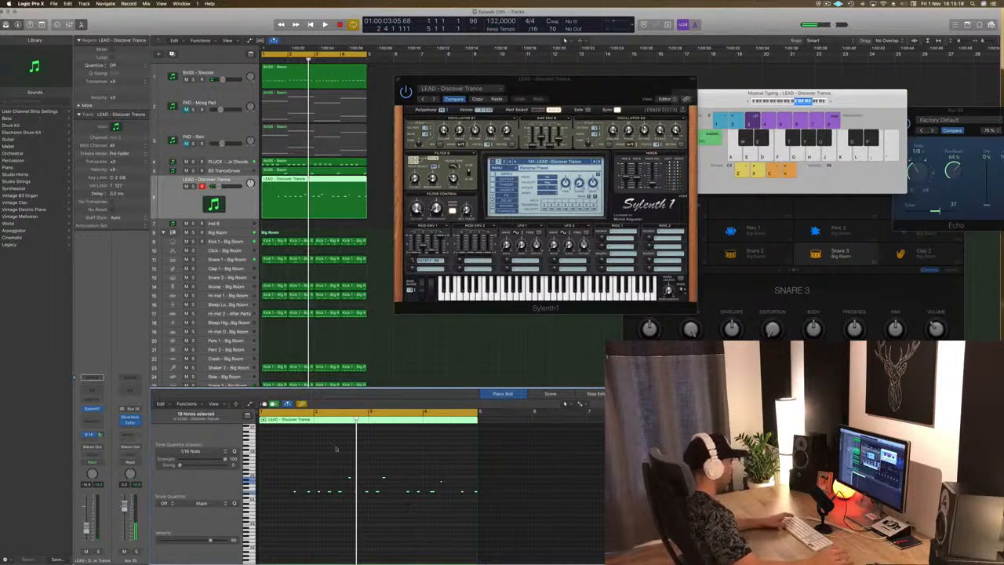
pyautogui.press('space')
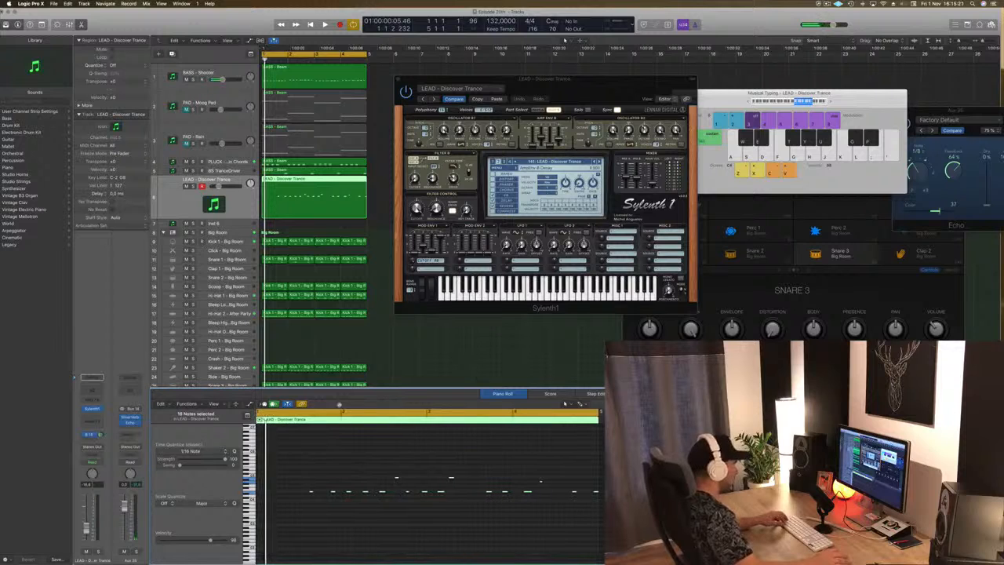
# Split the recorded lead region at bar 2, delete the first part and move the remainder to bar 1.
pyautogui.keyDown('super'); pyautogui.doubleClick(289, 187); pyautogui.keyUp('super')
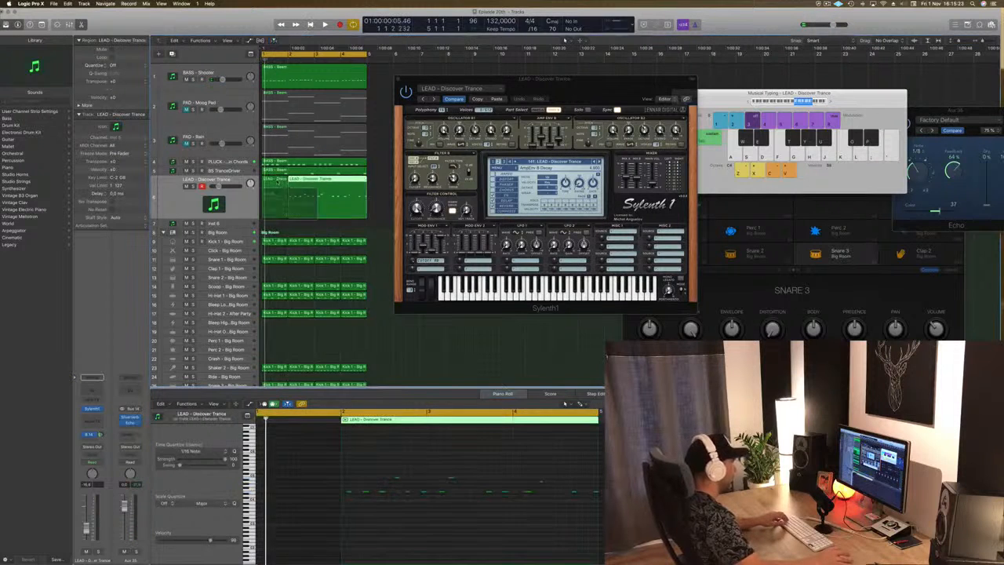
pyautogui.click(276, 188)
pyautogui.press('Delete')
pyautogui.moveTo(334, 185); pyautogui.dragTo(313, 181)
pyautogui.press('space')
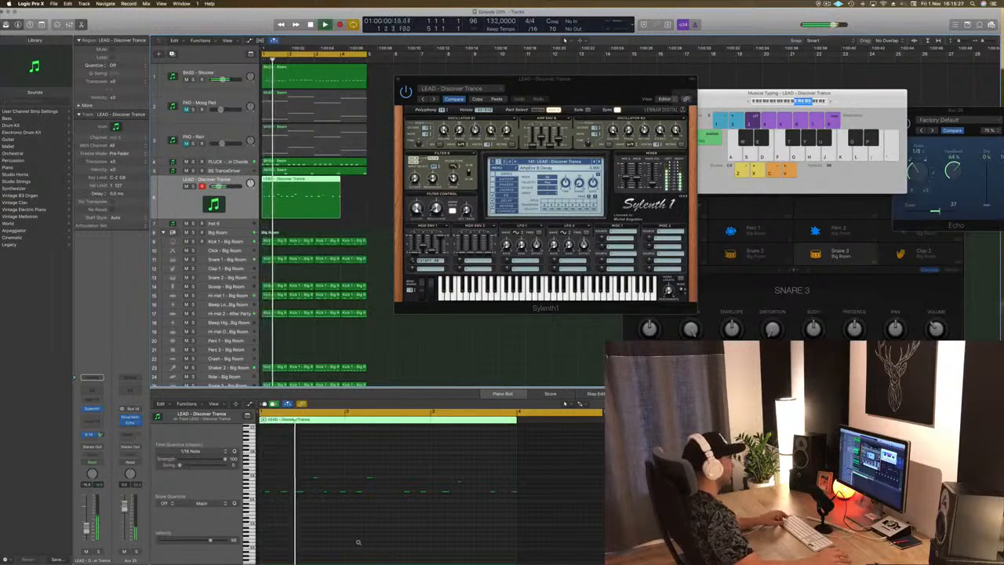
# Delete all lead notes from bar 2 onward in the piano roll, keeping only the first bar's phrase.
pyautogui.hscroll(-3, 395, 540)
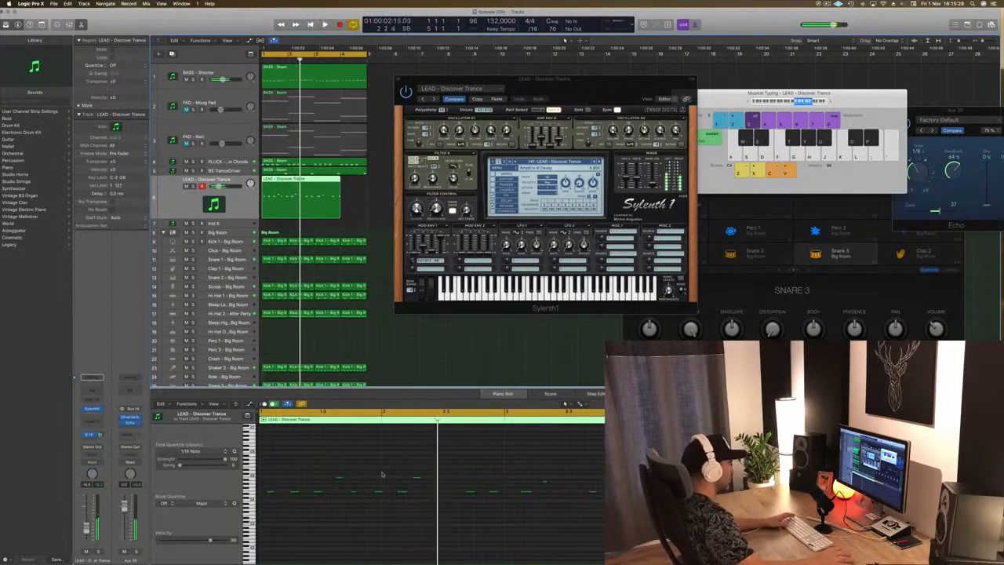
pyautogui.press('Return')
pyautogui.moveTo(380, 465); pyautogui.dragTo(604, 533)
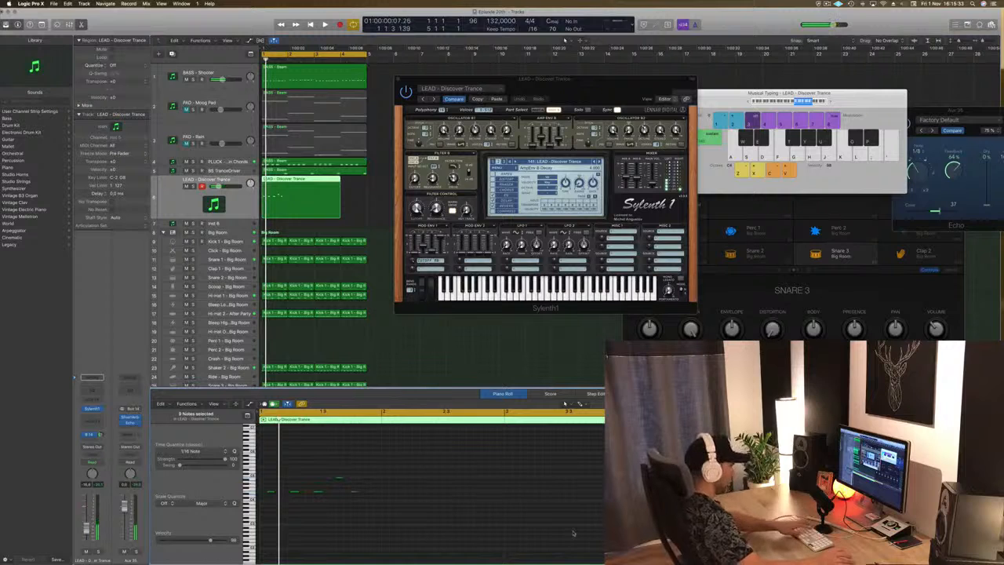
# Copy the five-note phrase from bar 1 exactly one bar later in the piano roll.
pyautogui.hscroll(3, 351, 525)
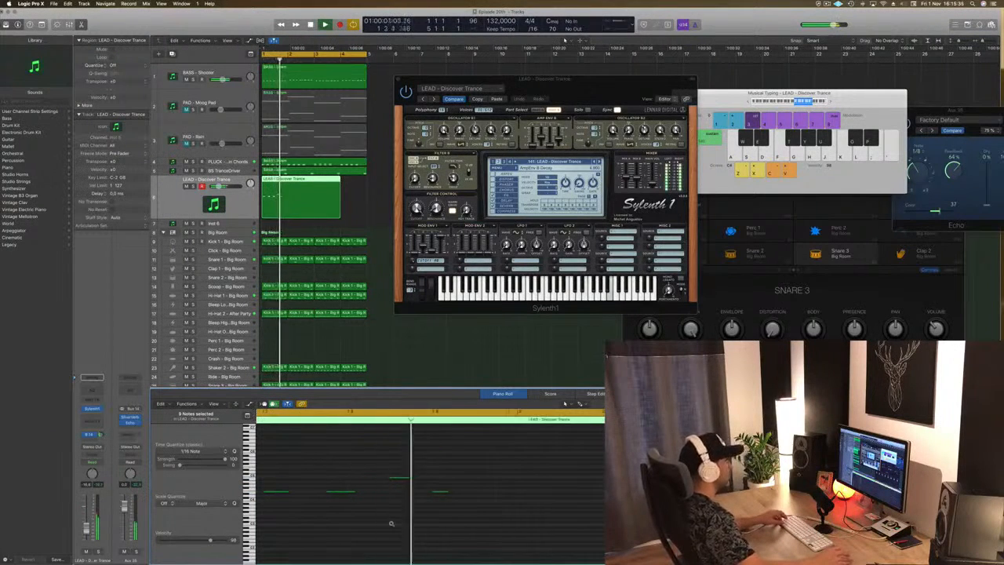
pyautogui.press('space')
pyautogui.moveTo(439, 461); pyautogui.dragTo(489, 496)
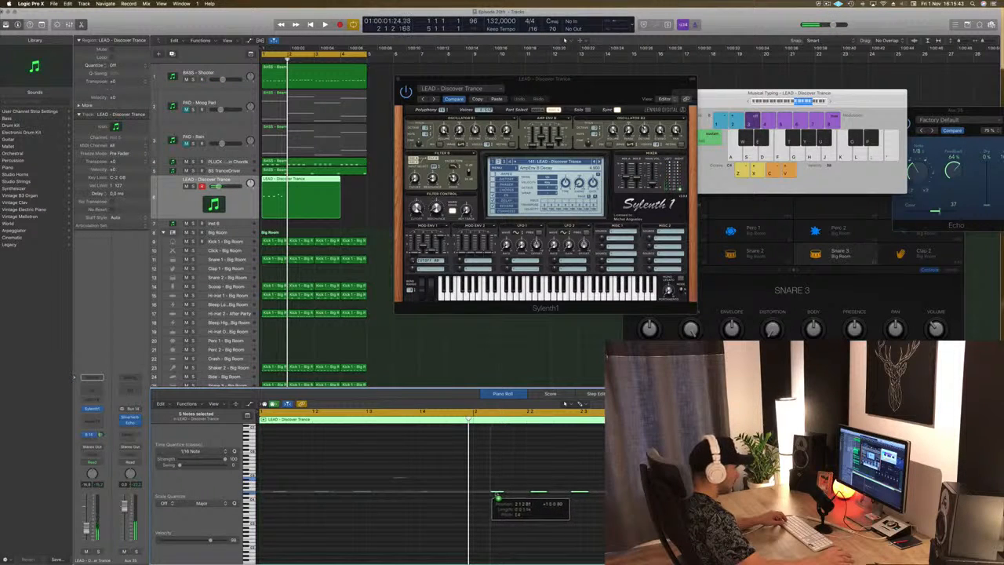
# Add two descending notes at the end of bar 2 of the melody and play it back.
pyautogui.press('space')
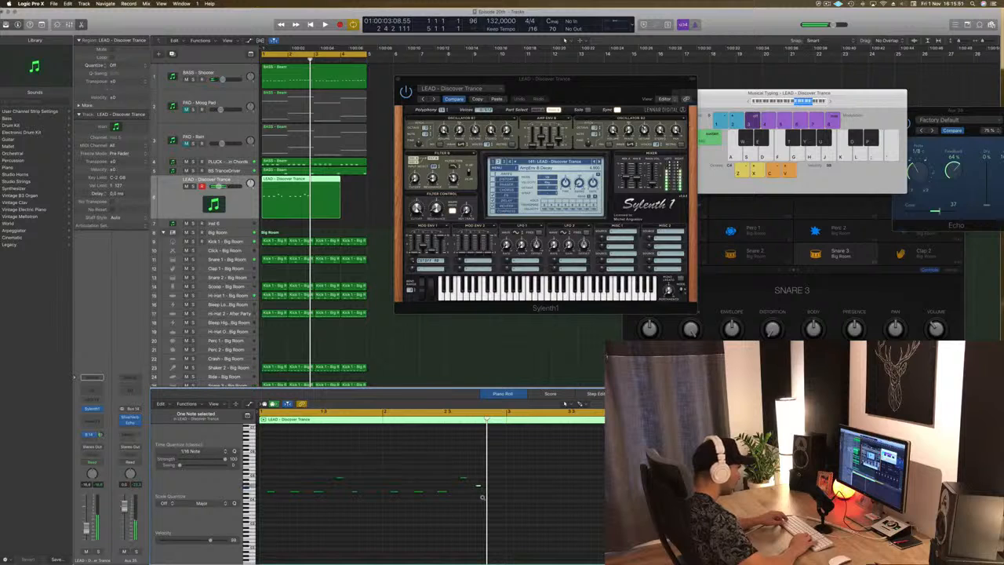
pyautogui.press('space')
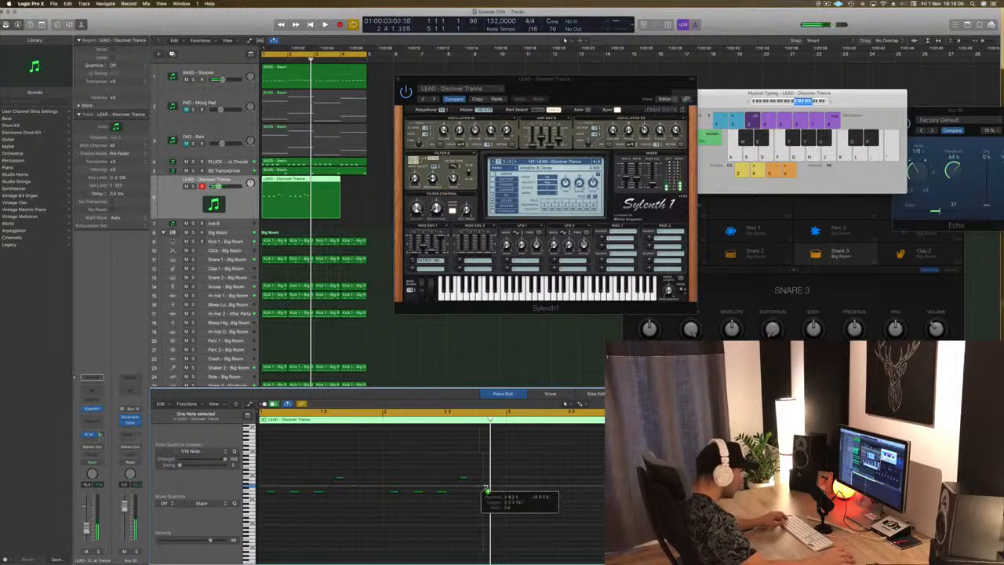
pyautogui.moveTo(491, 492); pyautogui.dragTo(490, 499)
pyautogui.press('space')
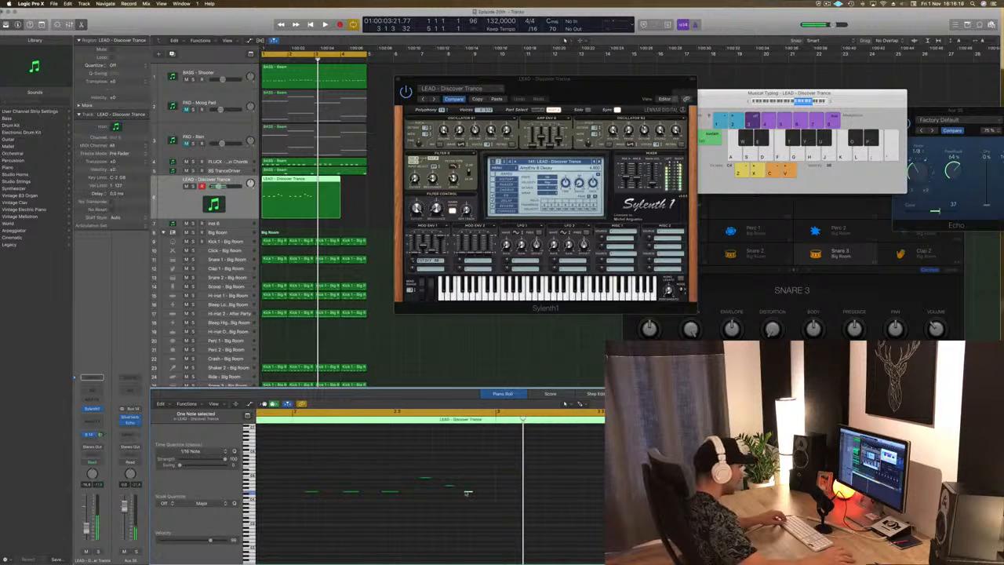
pyautogui.press('space')
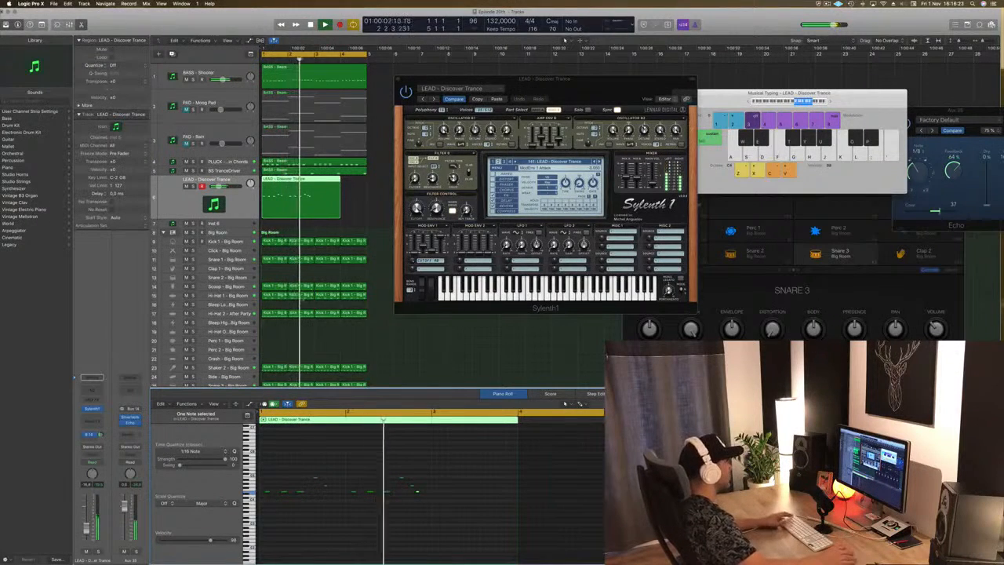
# Split the lead region at bar 3, delete the empty remainder and select the two-bar region.
pyautogui.keyDown('super'); pyautogui.click(313, 182); pyautogui.keyUp('super')
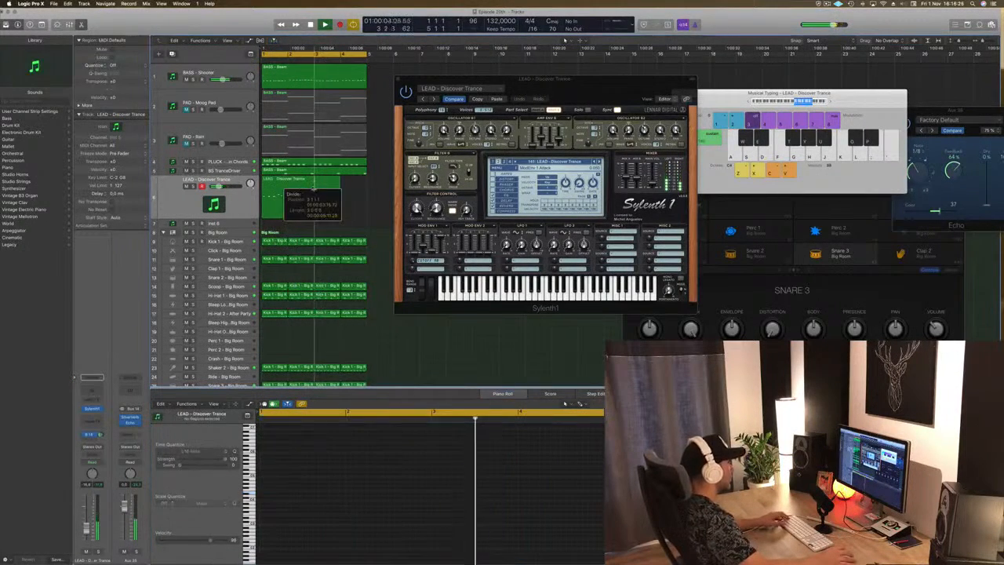
pyautogui.keyDown('super'); pyautogui.click(313, 182); pyautogui.keyUp('super')
pyautogui.press('Delete')
pyautogui.click(306, 204)
pyautogui.press('space')
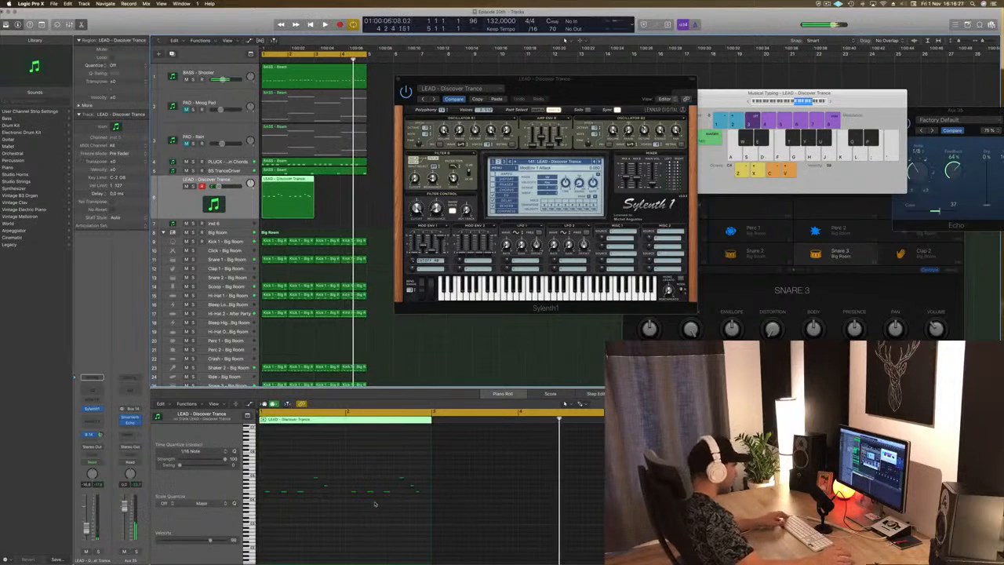
# Shift the melody's last note in bar 2 slightly later and replay the loop from the start.
pyautogui.click(415, 494)
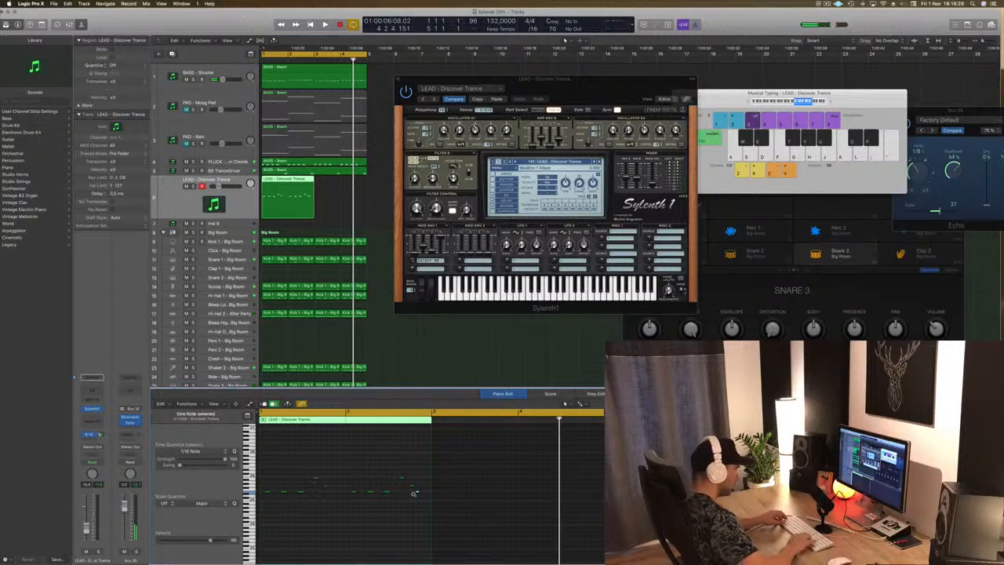
pyautogui.press('Return')
pyautogui.press('space')
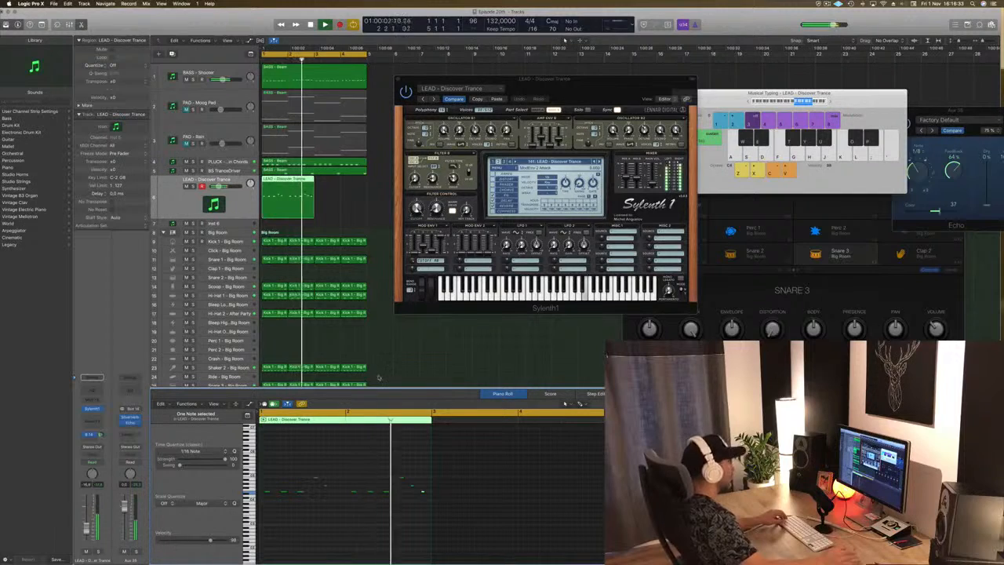
pyautogui.press('Return')
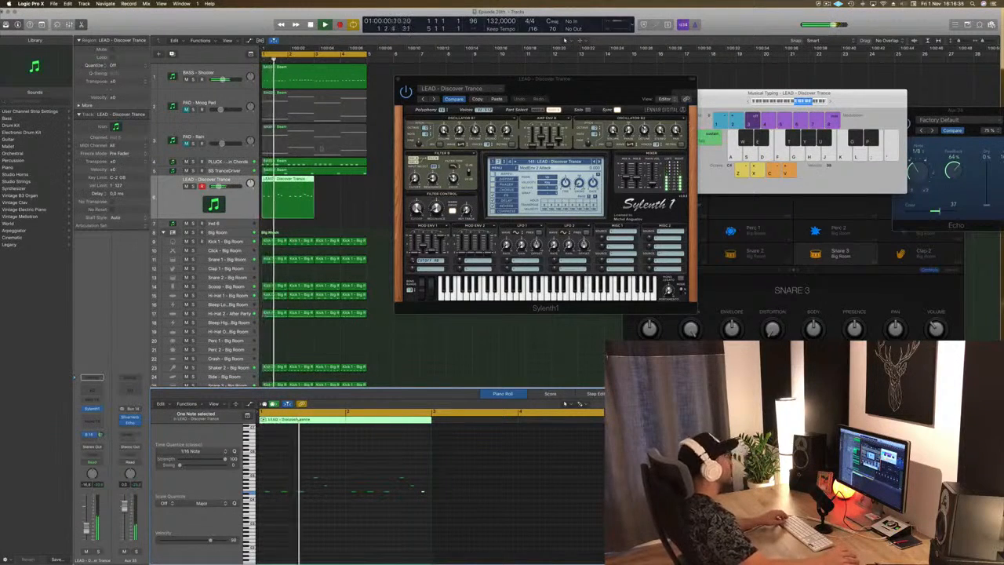
# Copy the two-bar lead region to bar 3, move Sylenth1 aside and select both lead regions.
pyautogui.moveTo(288, 182); pyautogui.dragTo(353, 185)
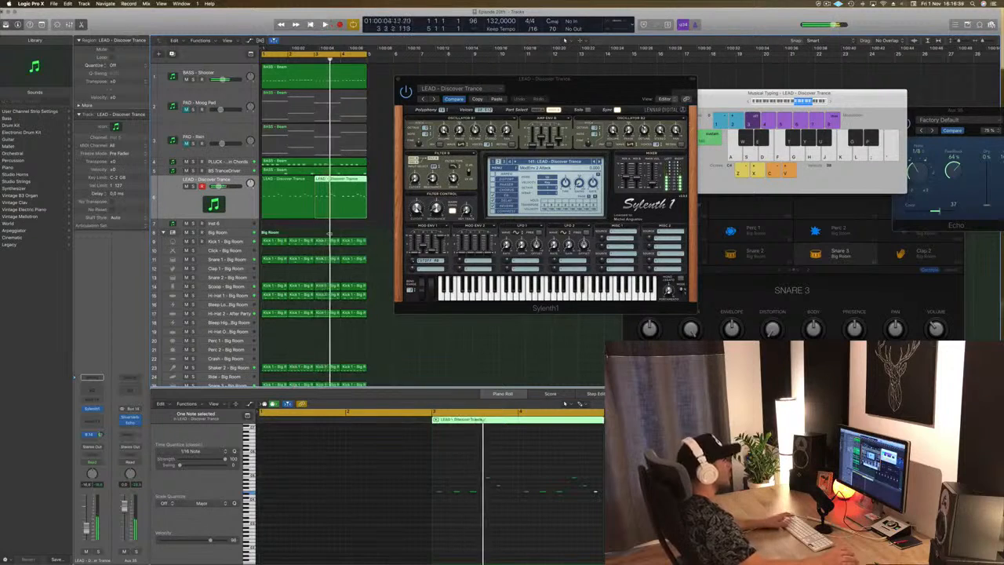
pyautogui.press('Return')
pyautogui.moveTo(556, 88); pyautogui.dragTo(581, 90)
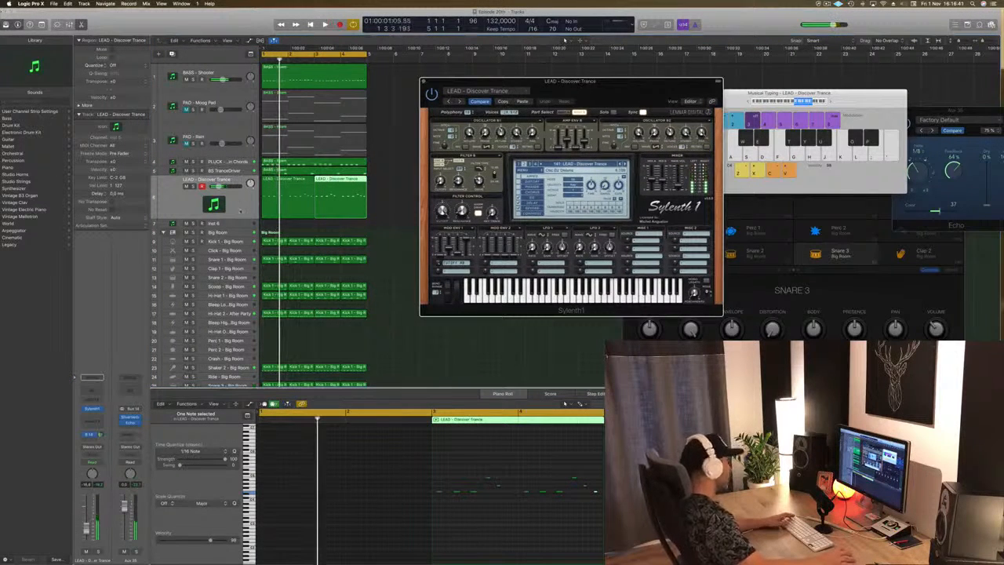
pyautogui.click(241, 211)
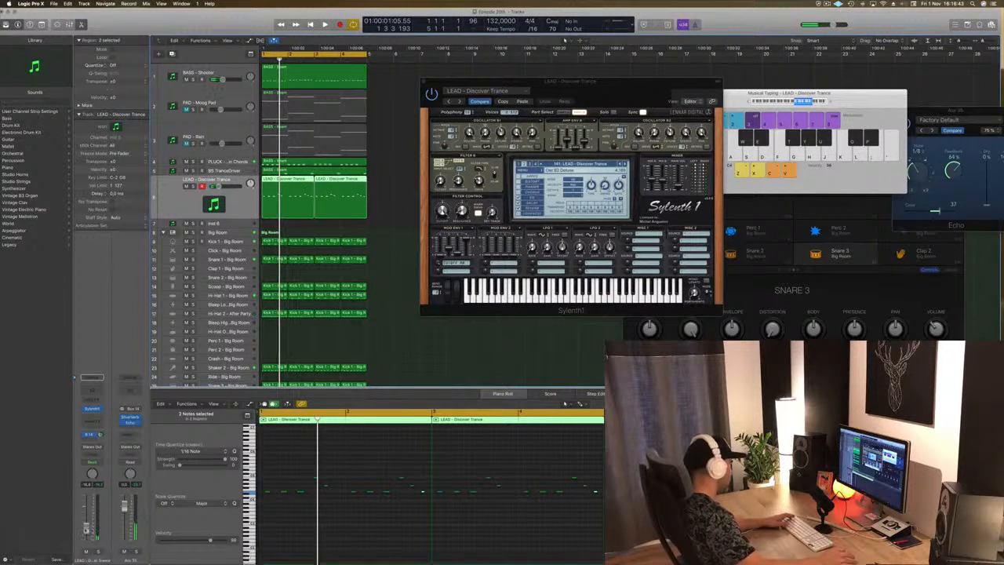
# Lower the lead channel's volume slightly while the loop plays and reposition the Sylenth1 window over the tracks.
pyautogui.press('space')
pyautogui.moveTo(86, 534); pyautogui.dragTo(86, 532)
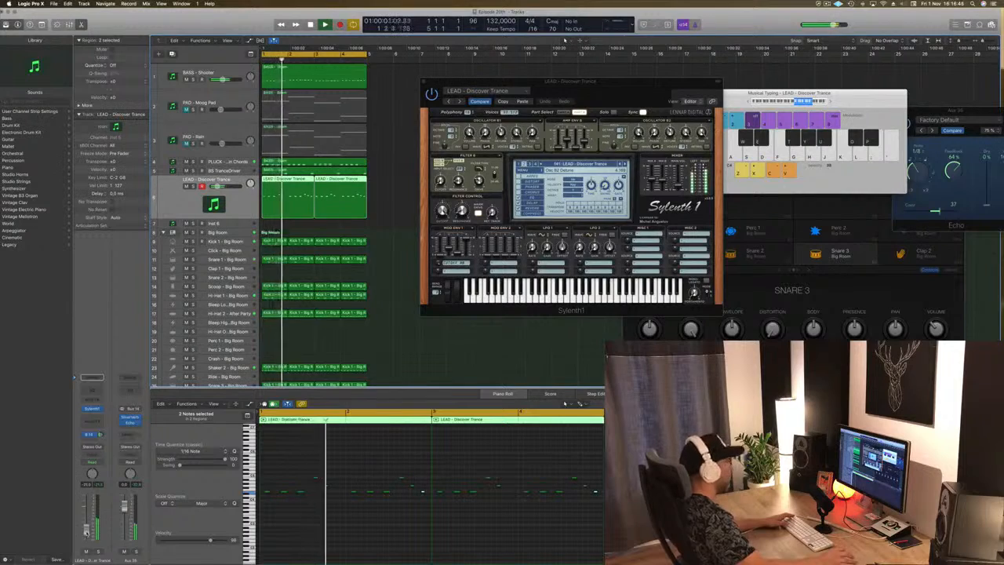
pyautogui.press('space')
pyautogui.press('space')
pyautogui.moveTo(598, 81); pyautogui.dragTo(497, 150)
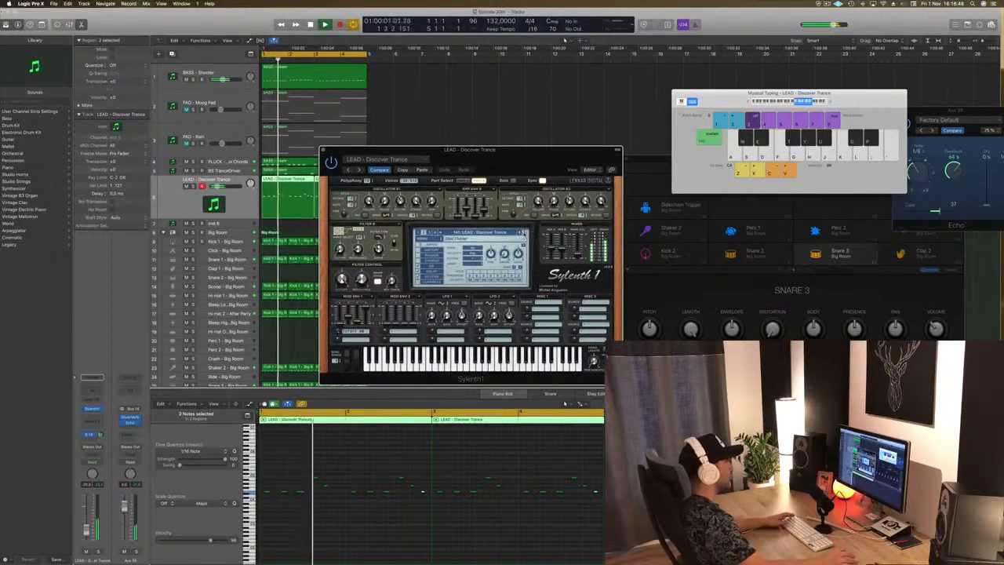
pyautogui.press('space')
pyautogui.press('space')
# Step through the Sylenth1 presets Distorted Chord and Distorted Mind to LEAD - Distorted Pleasure, then raise the lead channel's volume.
pyautogui.click(524, 233)
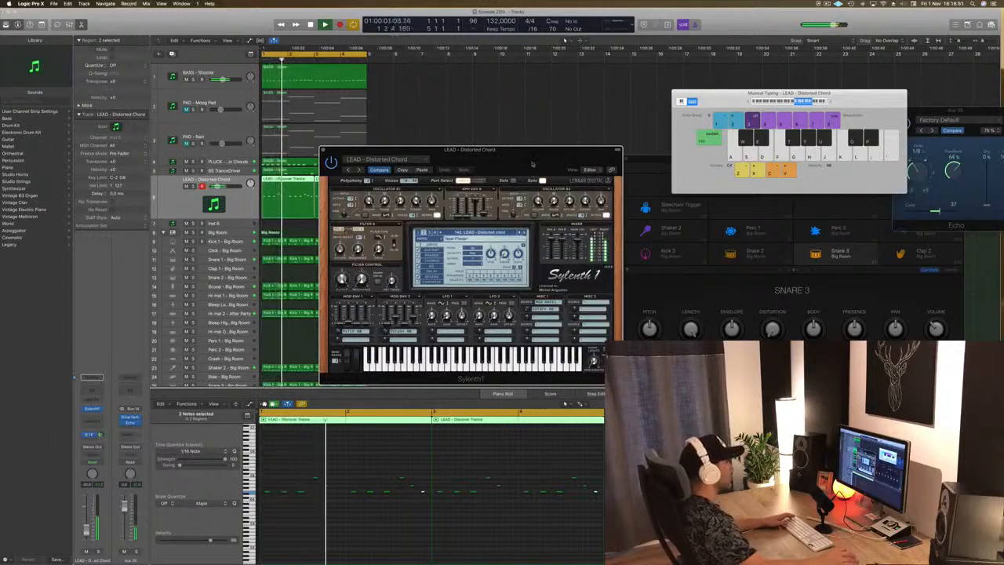
pyautogui.moveTo(502, 149); pyautogui.dragTo(625, 131)
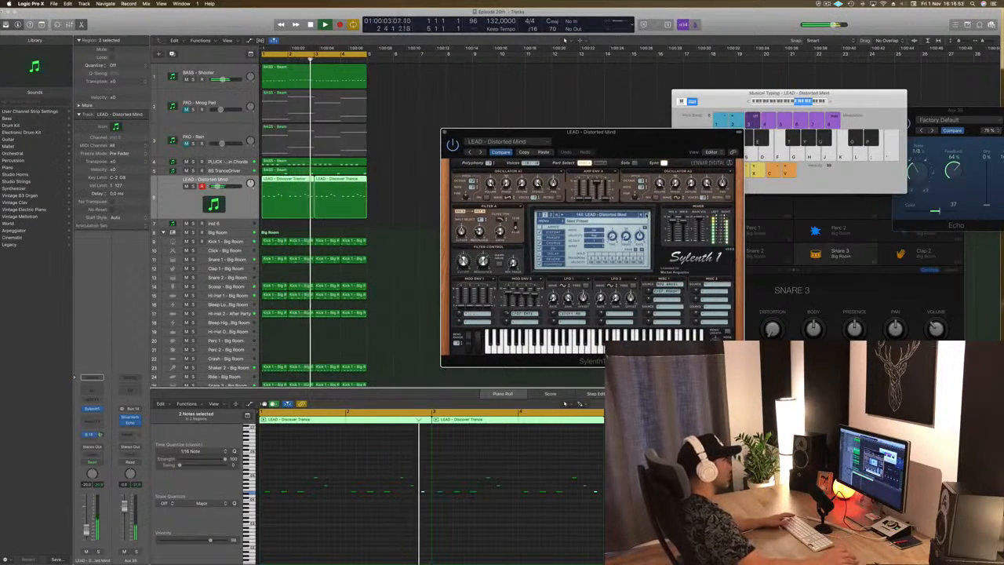
pyautogui.click(645, 215)
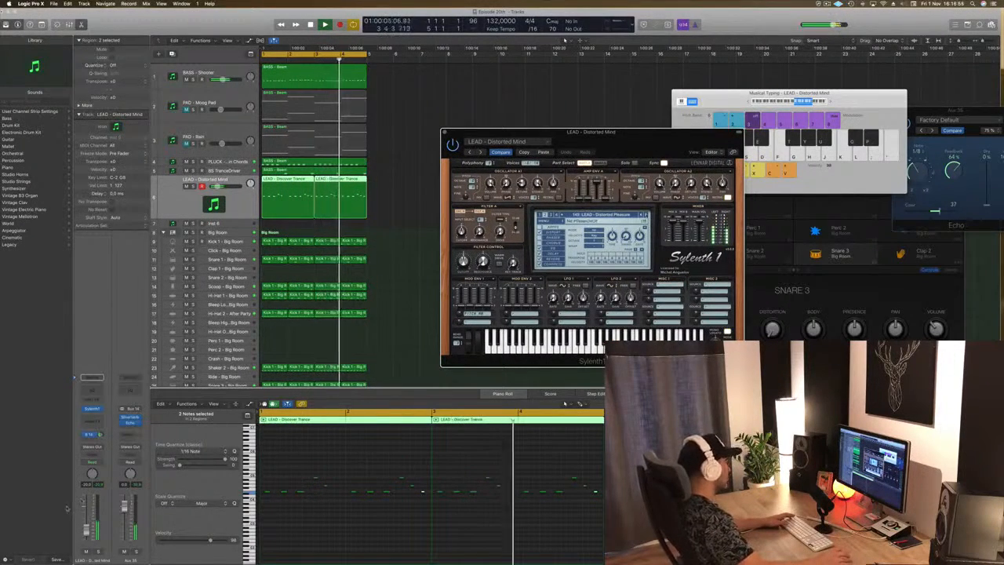
pyautogui.click(87, 529)
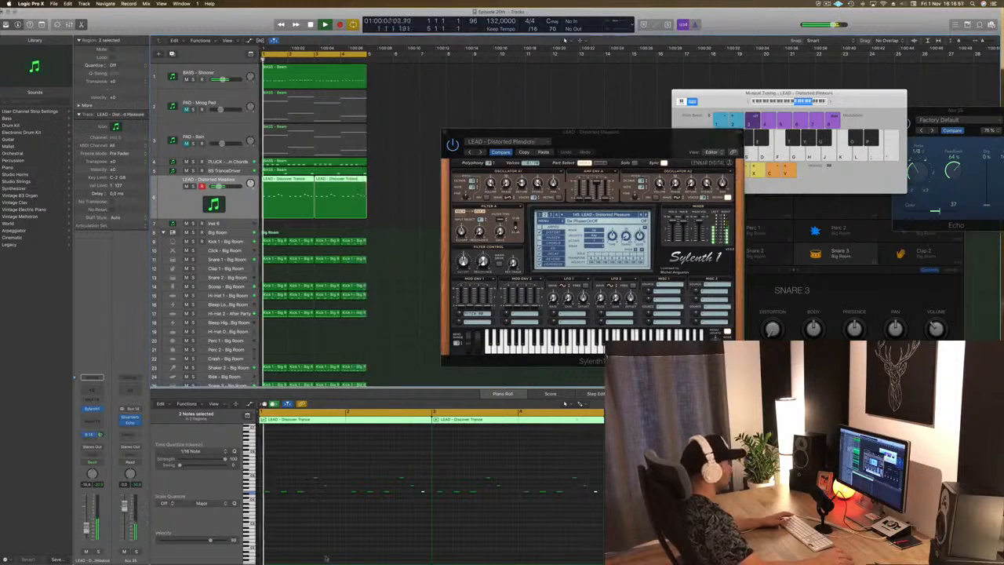
# Transpose all notes of both lead regions down one octave.
pyautogui.click(356, 547)
pyautogui.press('super+a')
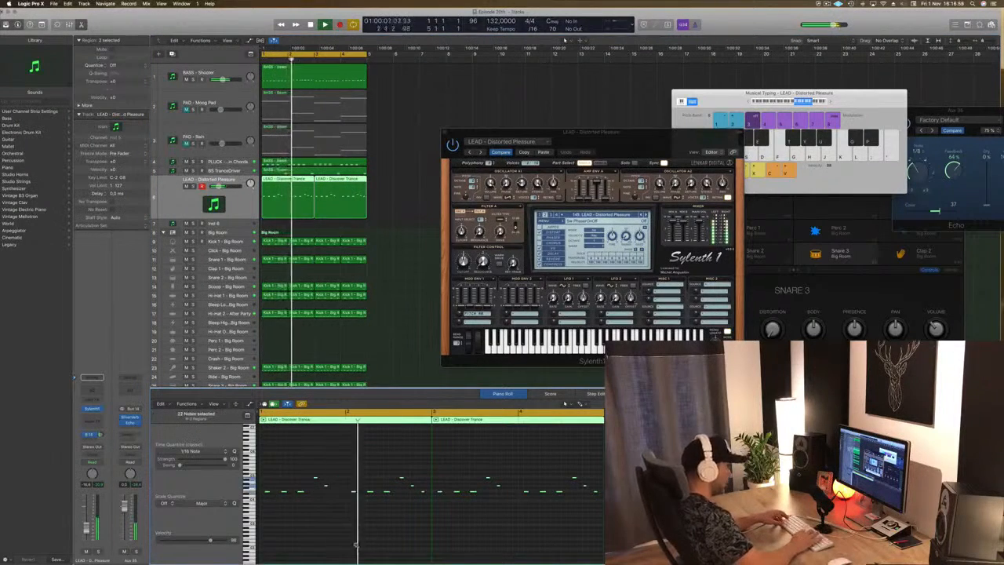
pyautogui.hotkey('alt', 'shift', 'Down')
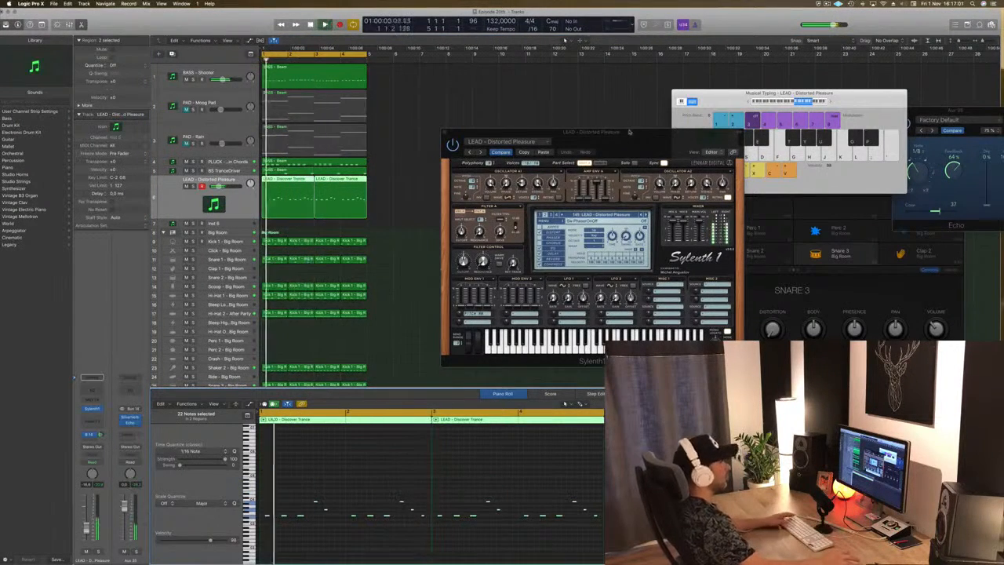
# Step the Sylenth1 preset through LEAD - Distorted Sound to LEAD - Divine and raise the lead channel's volume slightly.
pyautogui.moveTo(630, 132); pyautogui.dragTo(613, 127)
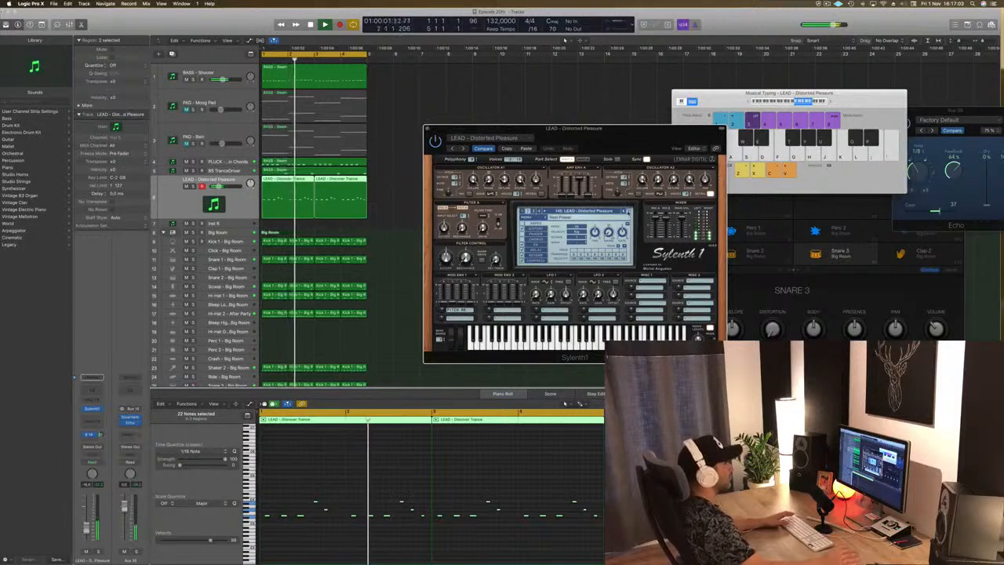
pyautogui.click(628, 211)
pyautogui.click(629, 211)
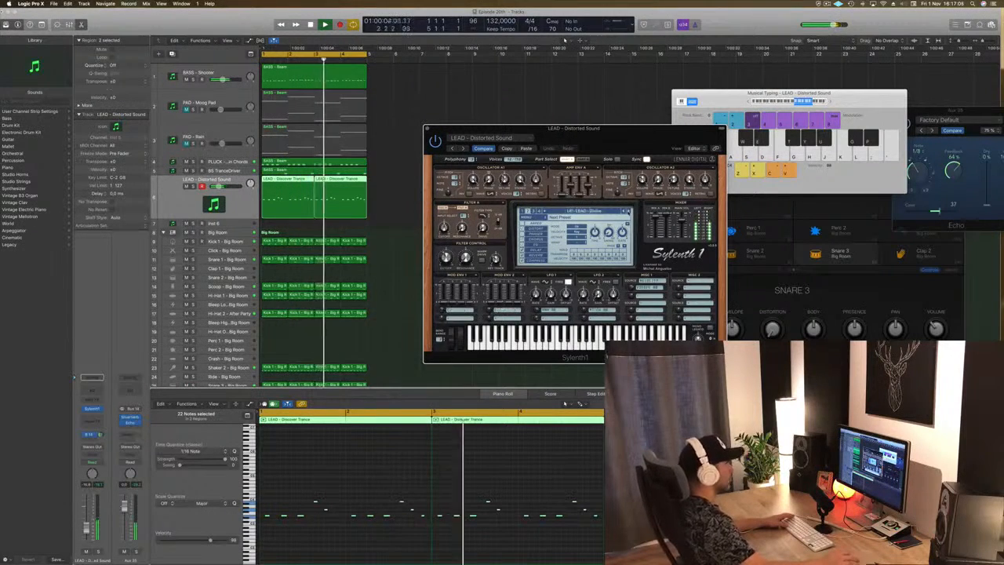
pyautogui.moveTo(604, 141); pyautogui.dragTo(648, 122)
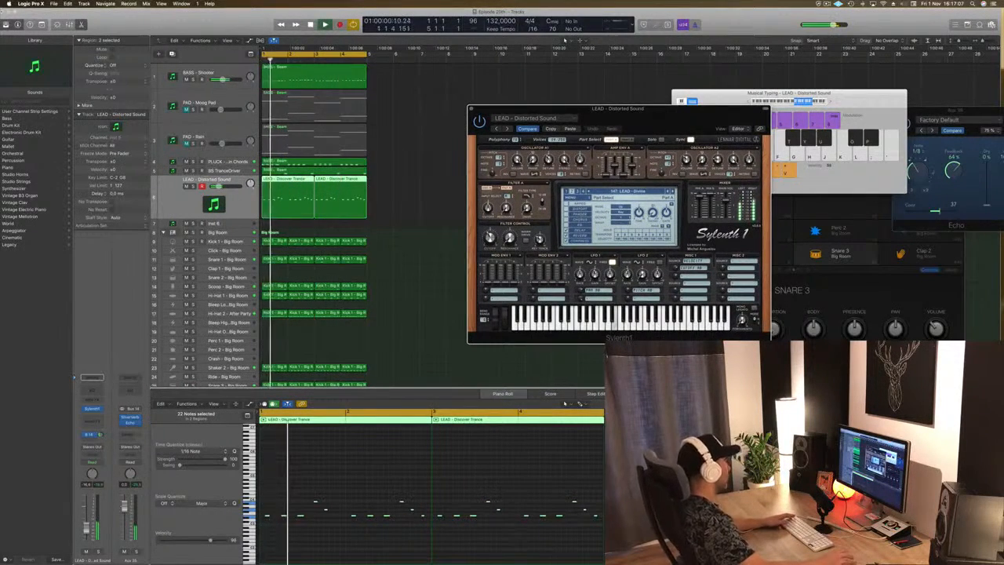
pyautogui.moveTo(87, 528); pyautogui.dragTo(87, 527)
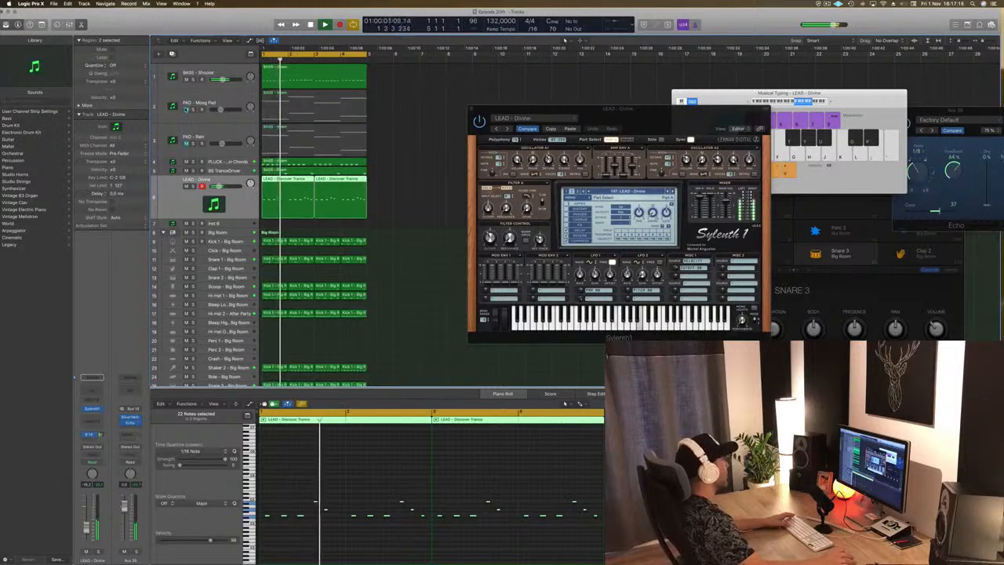
# Unmute the PAD - Moog Pad track, return to the lead track and close its Sylenth1 window.
pyautogui.click(187, 109)
pyautogui.click(173, 114)
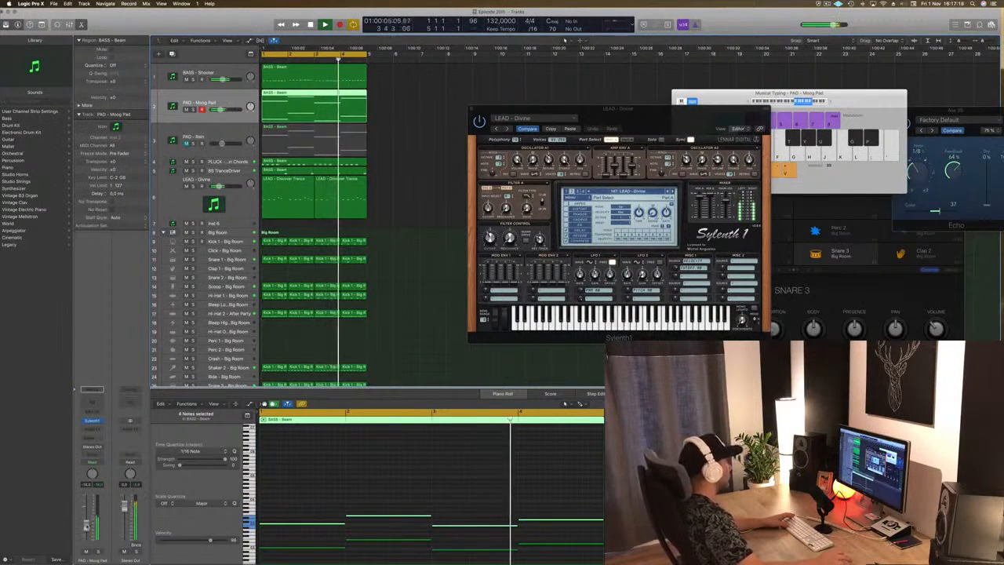
pyautogui.click(174, 200)
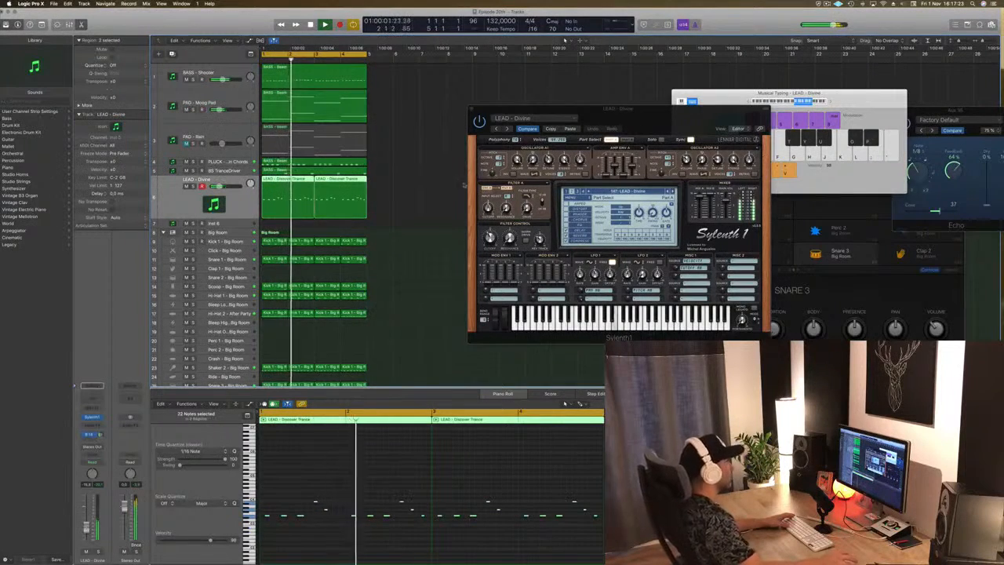
pyautogui.moveTo(649, 120); pyautogui.dragTo(542, 119)
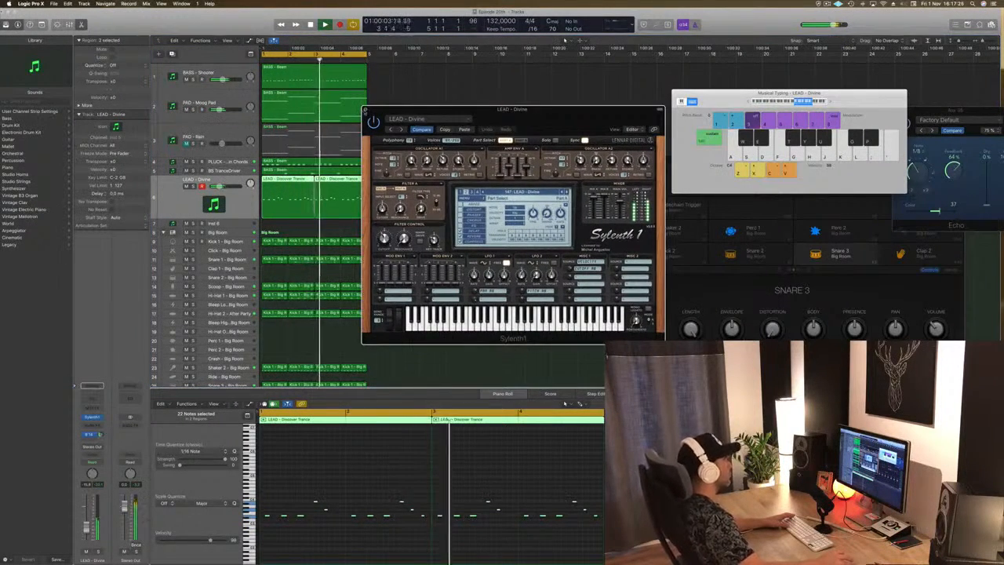
pyautogui.click(365, 111)
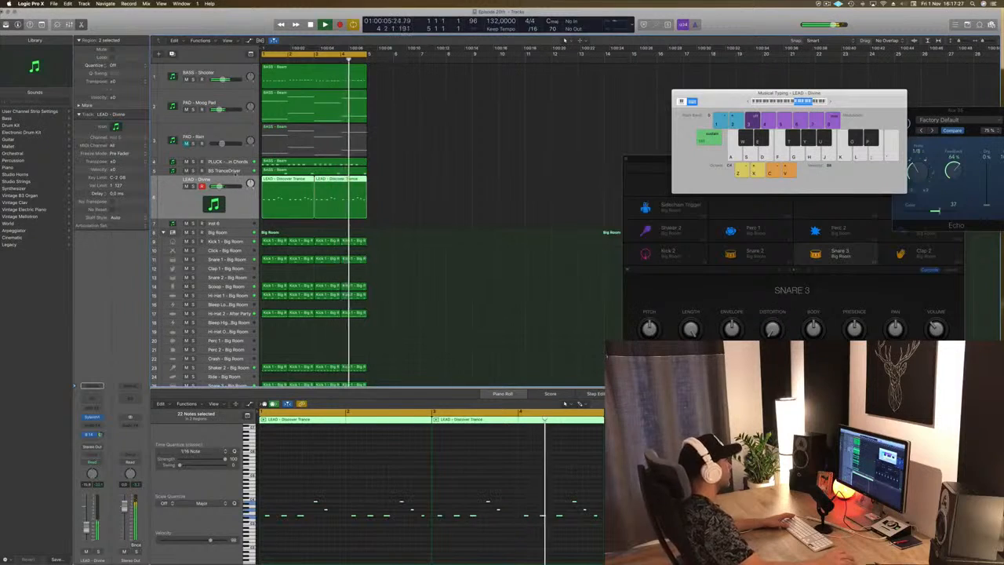
# Check the BS TranceDriver track, then unmute the PAD - Rain track and lower its volume.
pyautogui.click(223, 171)
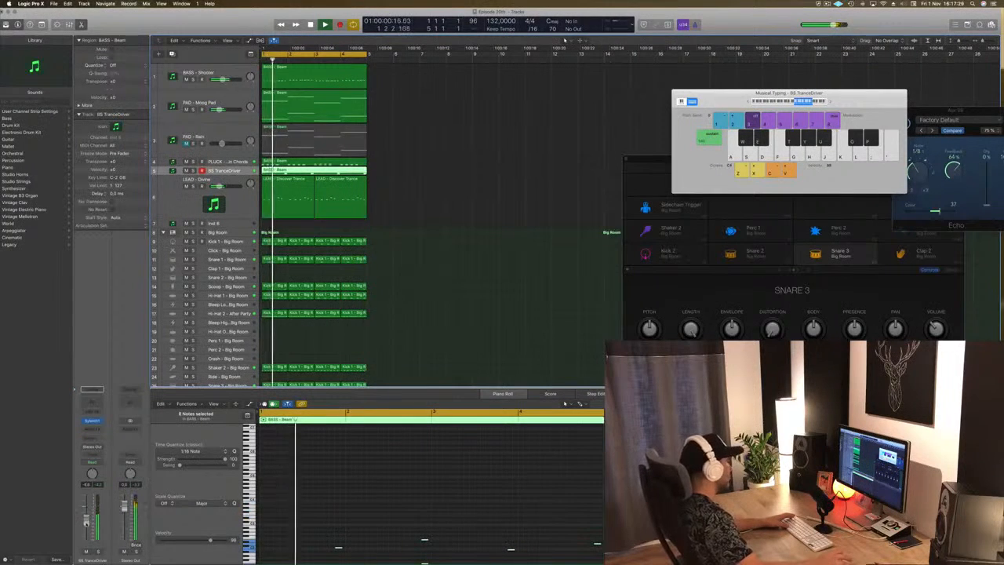
pyautogui.click(452, 278)
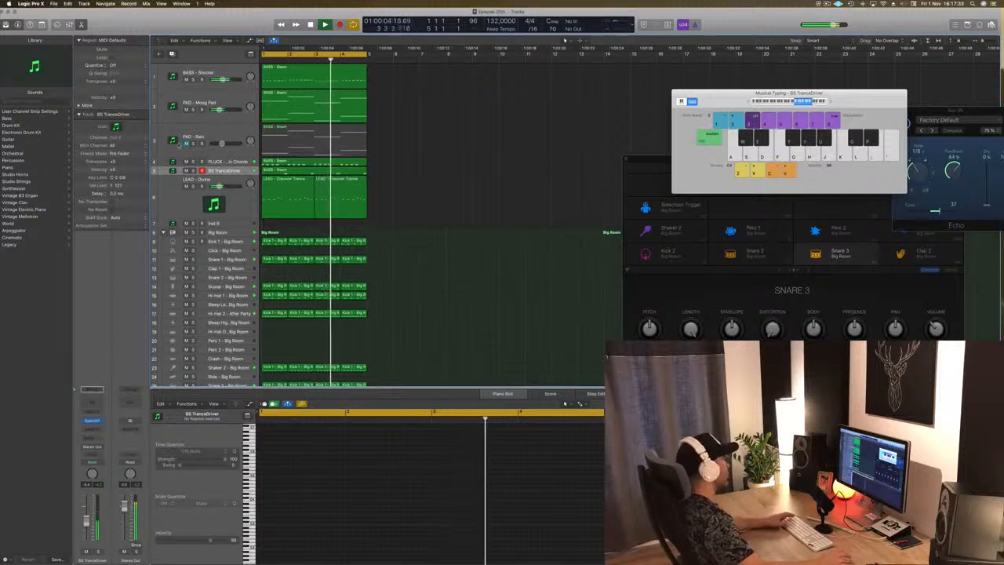
pyautogui.click(233, 133)
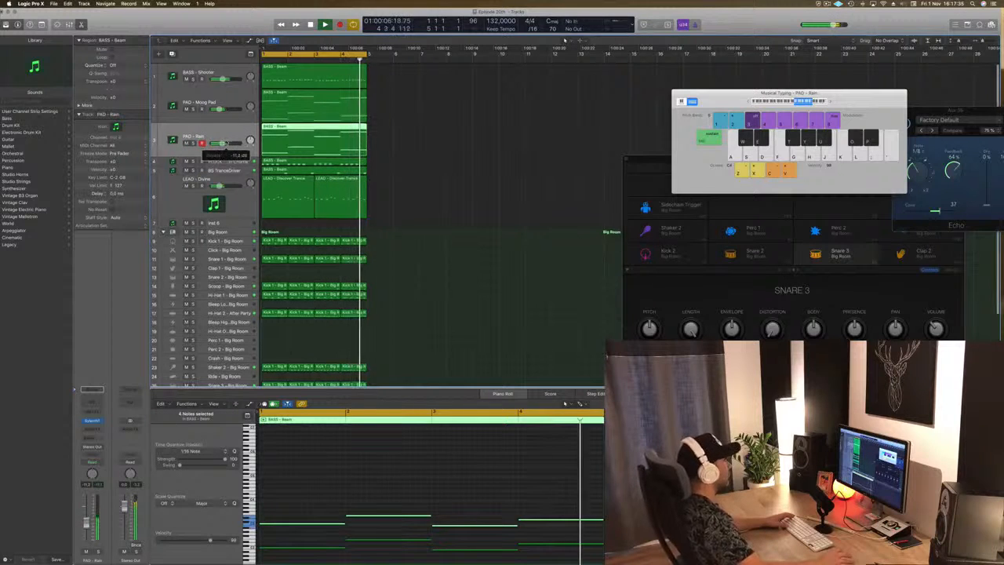
pyautogui.click(432, 164)
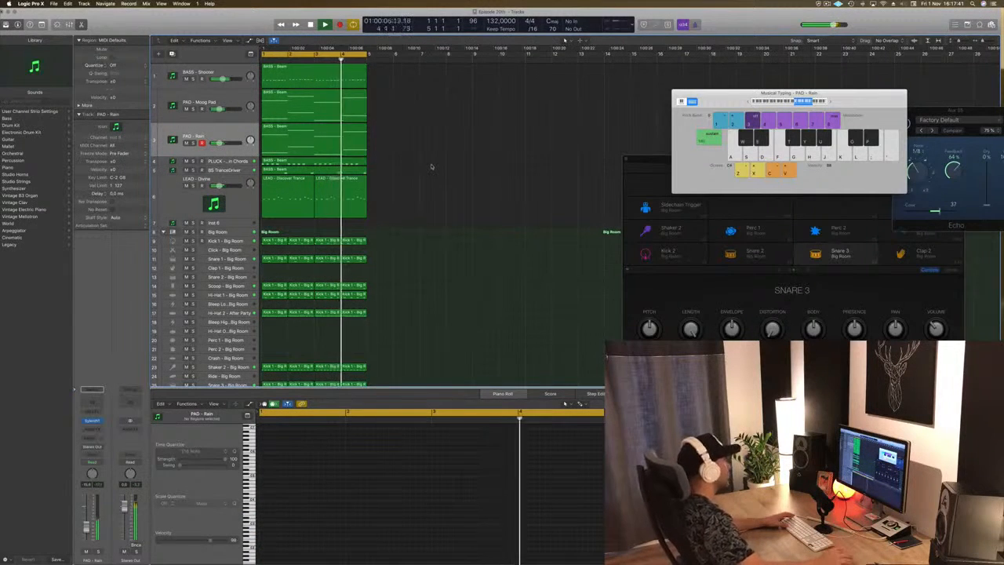
# Copy the first Snare 1 region onto the Clap 1 track at bar 1.
pyautogui.scroll(-3, 439, 184)
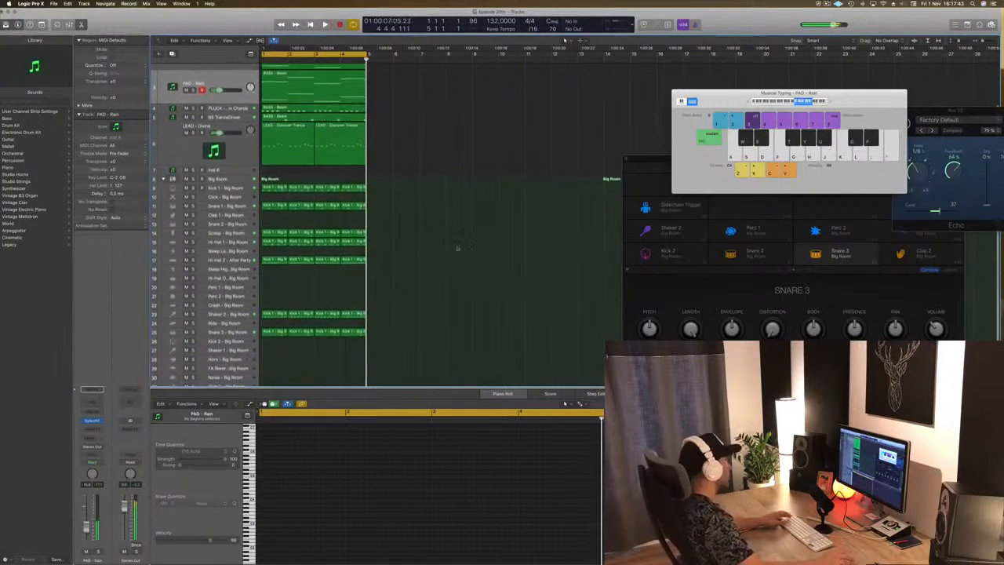
pyautogui.scroll(-4, 309, 286)
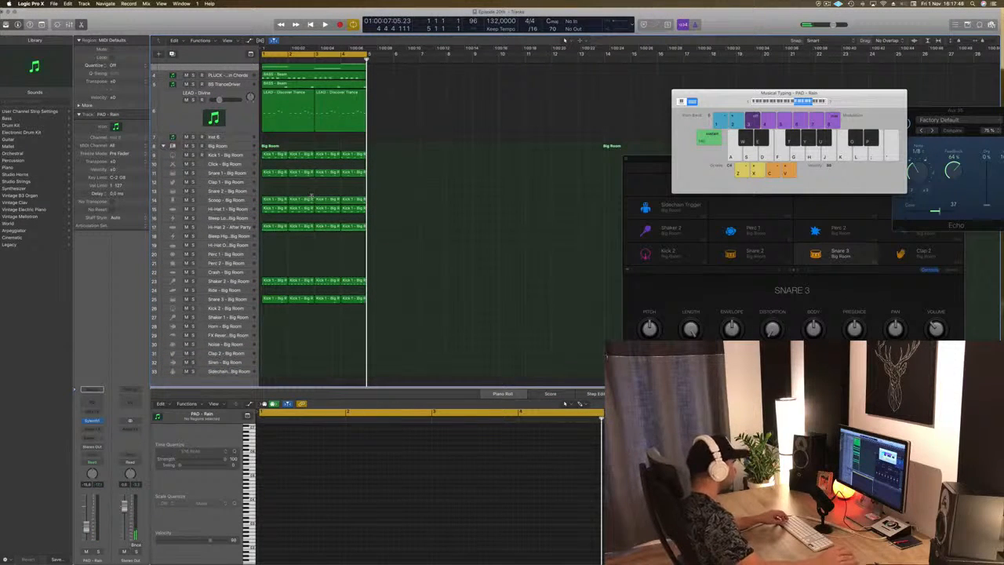
pyautogui.click(273, 174)
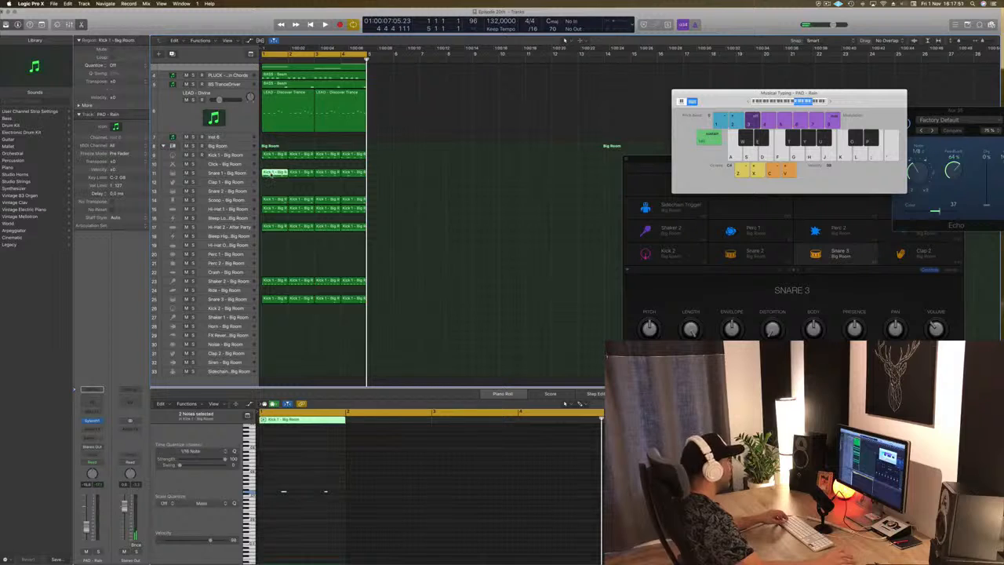
pyautogui.moveTo(271, 174); pyautogui.dragTo(273, 182)
# Reduce the Clap 1 region to a single note placed at the start of the bar.
pyautogui.moveTo(271, 478); pyautogui.dragTo(353, 510)
pyautogui.press('space')
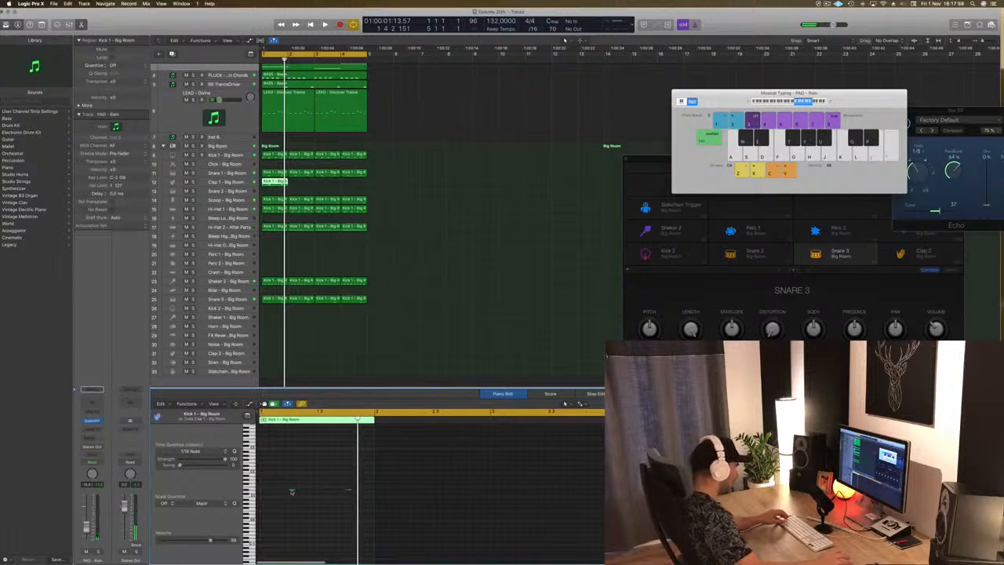
pyautogui.moveTo(283, 491); pyautogui.dragTo(264, 489)
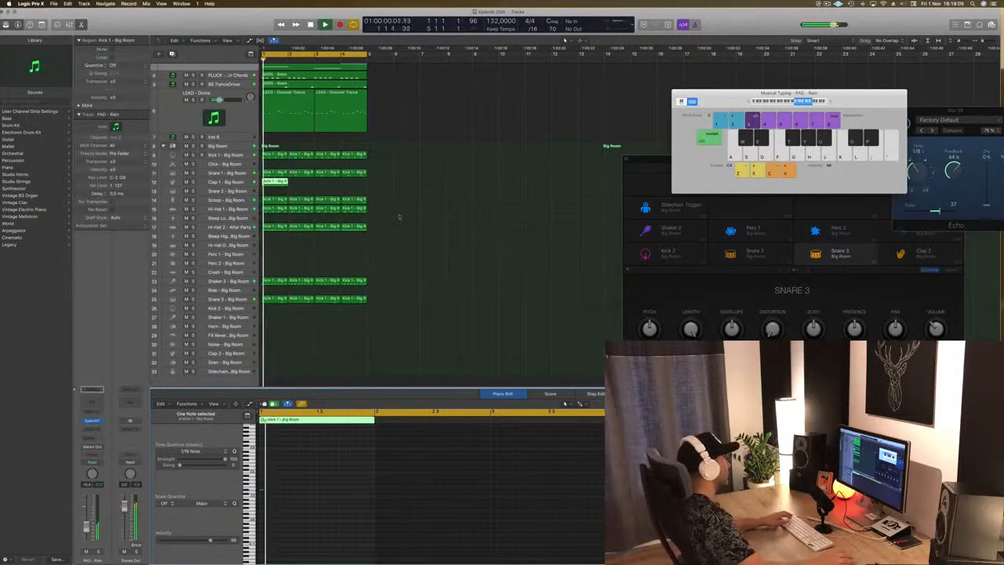
# Copy the Clap 1 region across bars 2 to 4, play the loop and select the Clap 1 track.
pyautogui.moveTo(276, 181); pyautogui.dragTo(333, 186)
pyautogui.keyDown('shift'); pyautogui.click(277, 182); pyautogui.keyUp('shift')
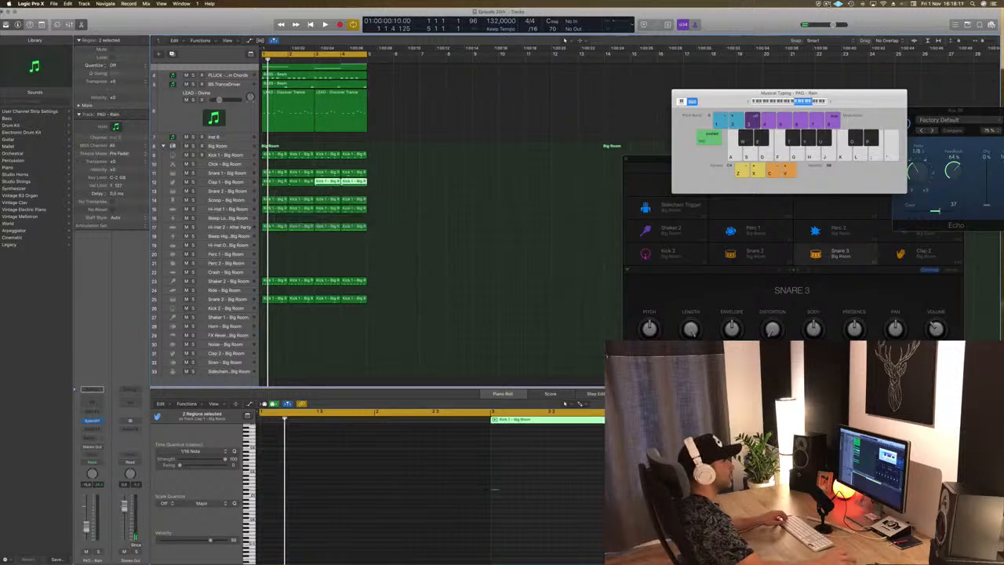
pyautogui.click(826, 3)
pyautogui.click(754, 21)
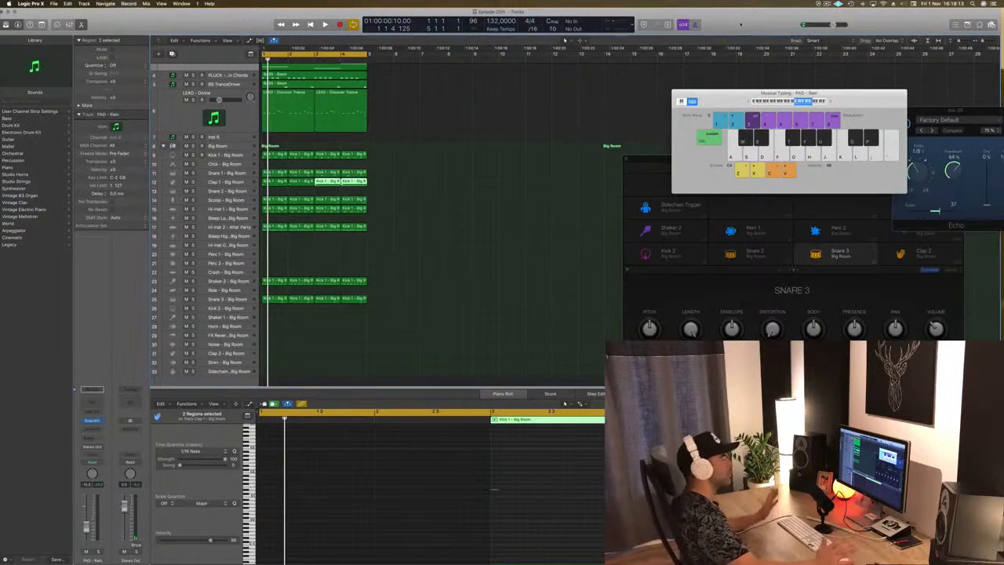
pyautogui.click(447, 213)
pyautogui.press('space')
pyautogui.click(229, 182)
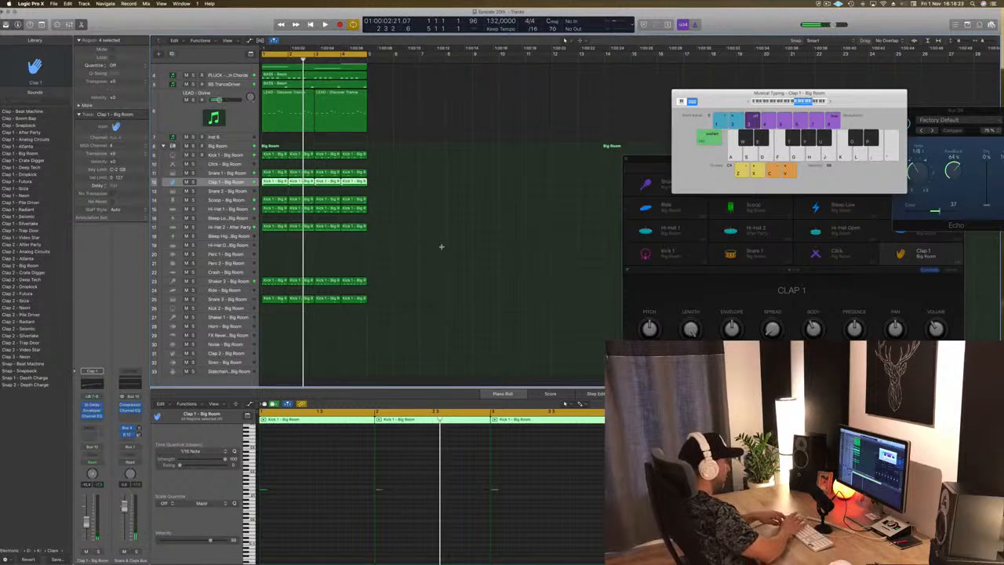
# Repeat all four-bar regions three times, extend the cycle range to bar 17 and start playback.
pyautogui.press('super+r')
pyautogui.press('super+r')
pyautogui.press('super+r')
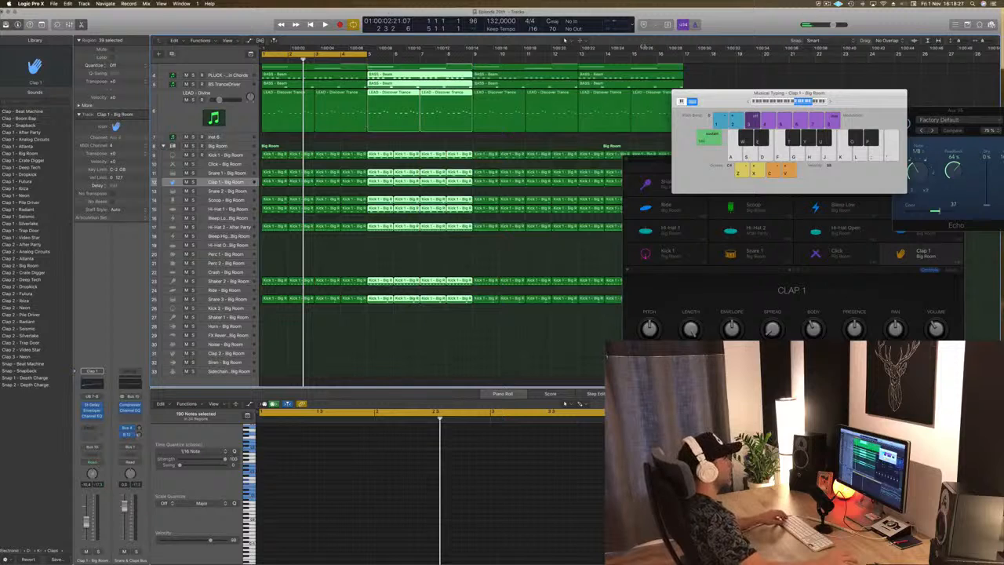
pyautogui.moveTo(369, 55); pyautogui.dragTo(679, 56)
pyautogui.press('space')
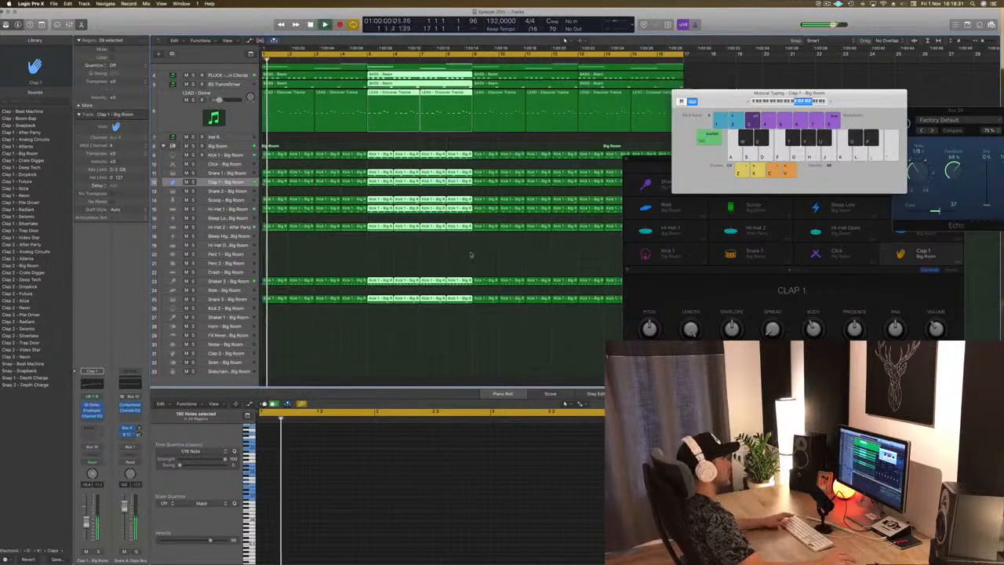
# Deselect the repeated regions, select the BASS - Shooter track and restart playback from the beginning.
pyautogui.click(459, 260)
pyautogui.hscroll(-3, 392, 258)
pyautogui.scroll(3, 372, 264)
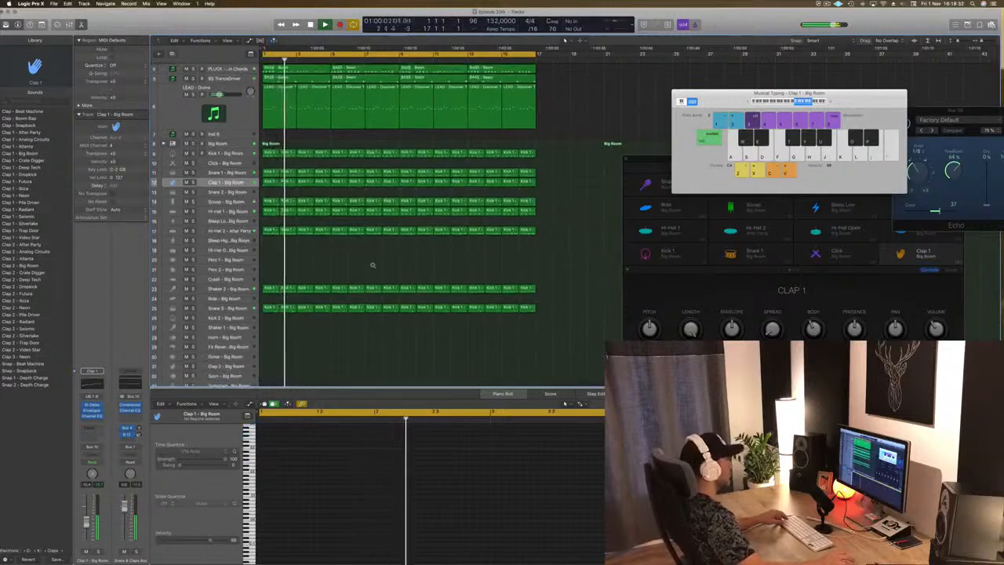
pyautogui.scroll(5, 314, 274)
pyautogui.scroll(3, 283, 120)
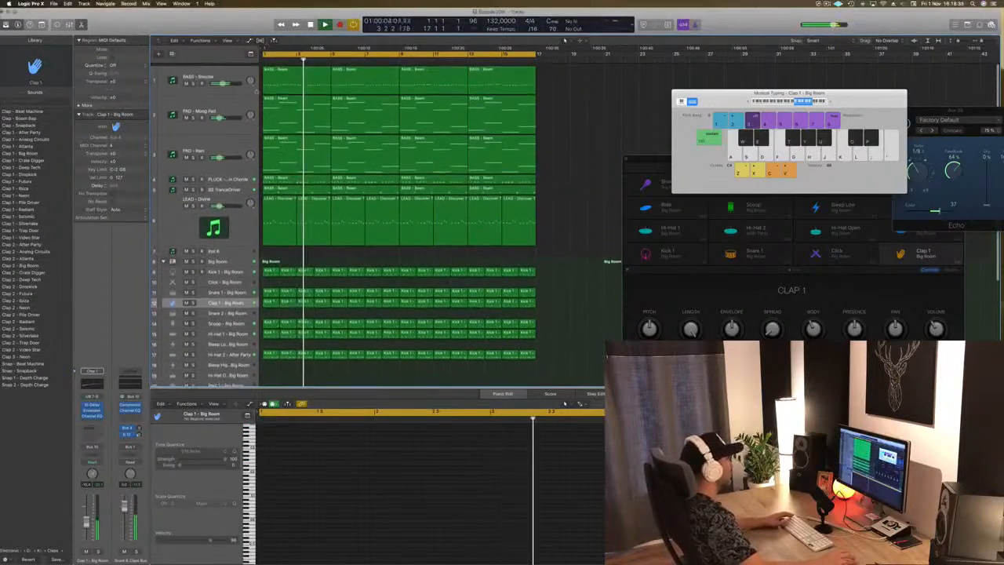
pyautogui.click(199, 73)
pyautogui.press('space')
pyautogui.press('space')
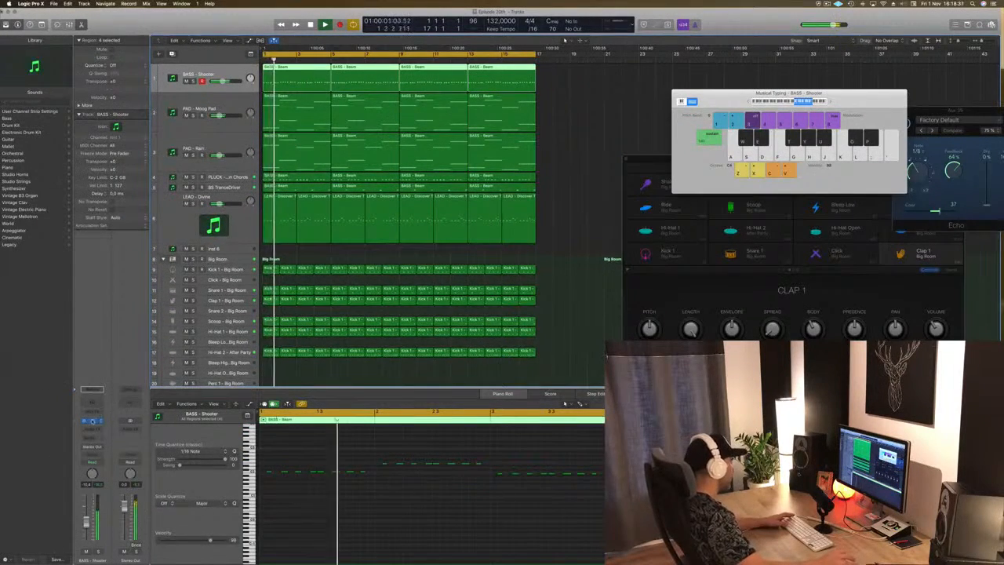
# Open the bass track's Sylenth1 instrument, move its window toward the arrangement and replay the loop.
pyautogui.click(92, 421)
pyautogui.press('space')
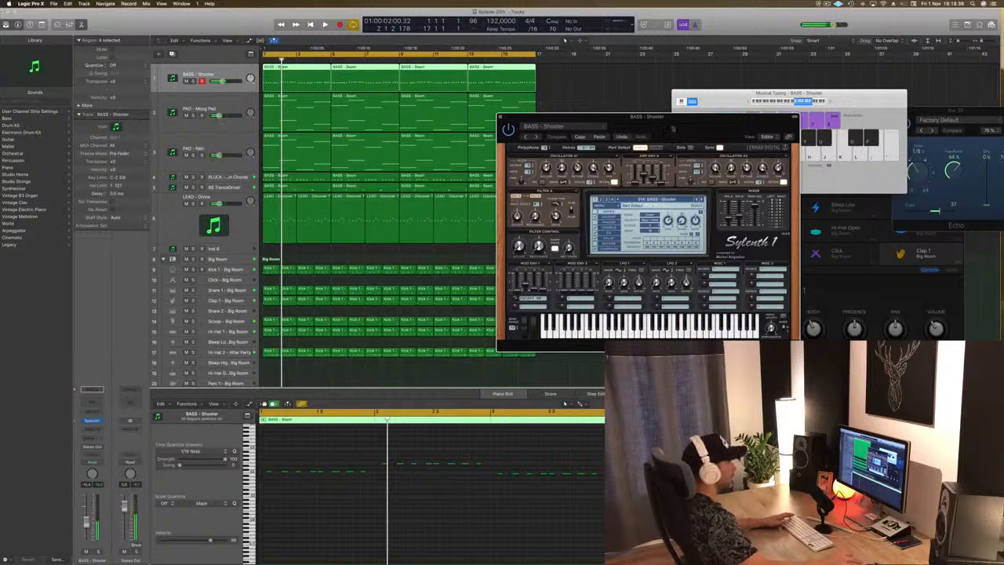
pyautogui.moveTo(673, 129); pyautogui.dragTo(577, 133)
pyautogui.press('space')
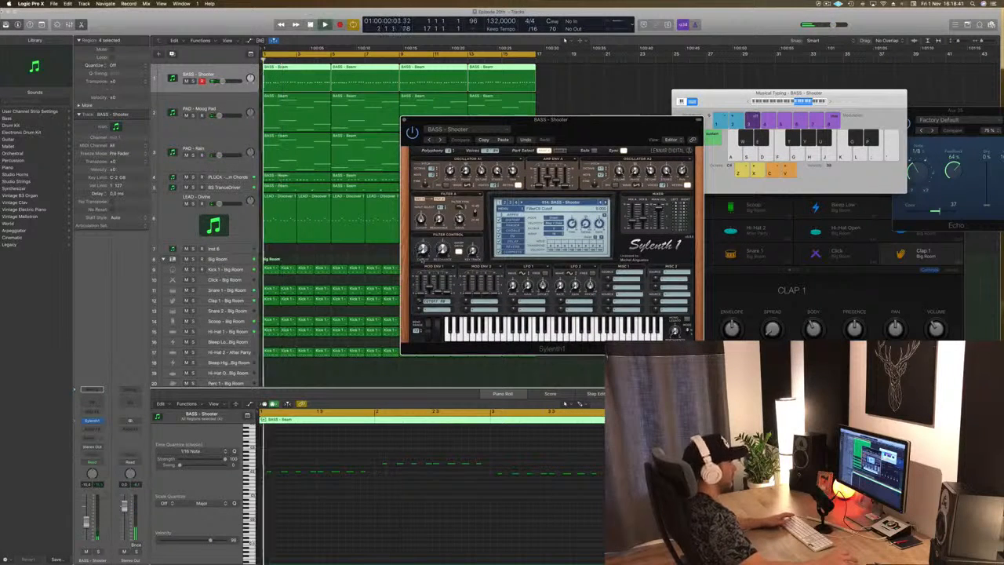
pyautogui.press('space')
pyautogui.press('space')
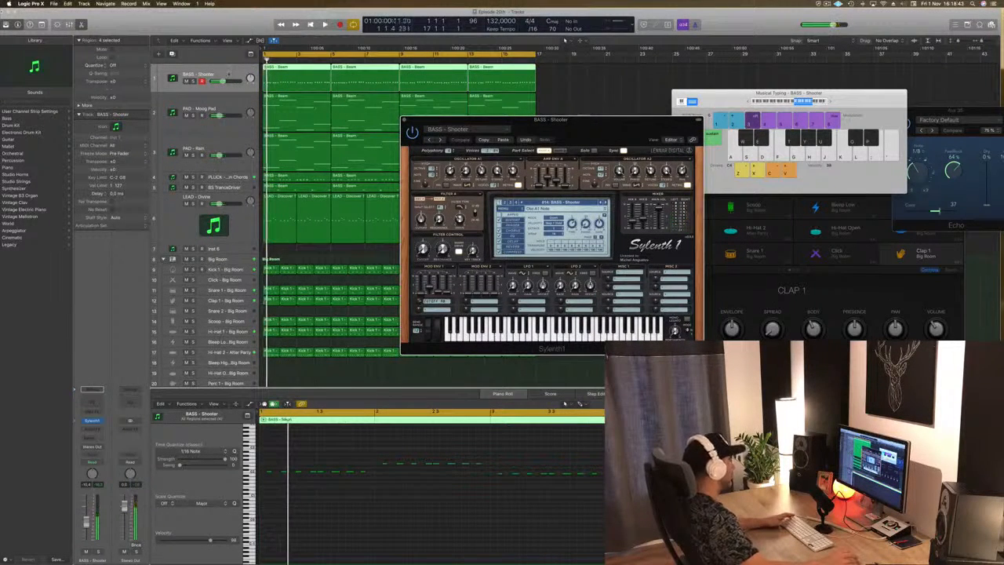
# Add a Channel EQ to the BASS - Shooter track, reposition its window and play the loop.
pyautogui.click(228, 75)
pyautogui.click(92, 404)
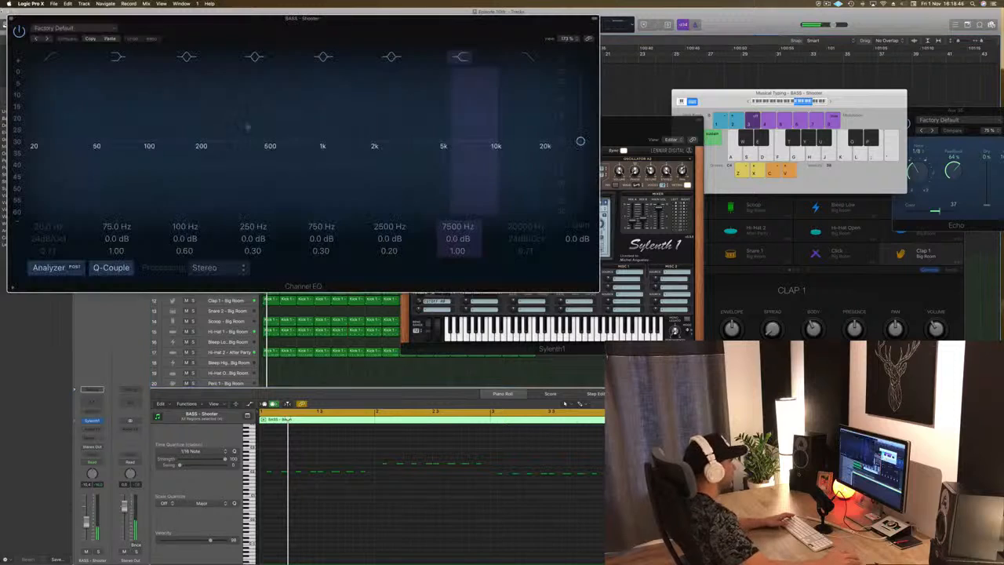
pyautogui.moveTo(233, 15); pyautogui.dragTo(354, 48)
pyautogui.press('space')
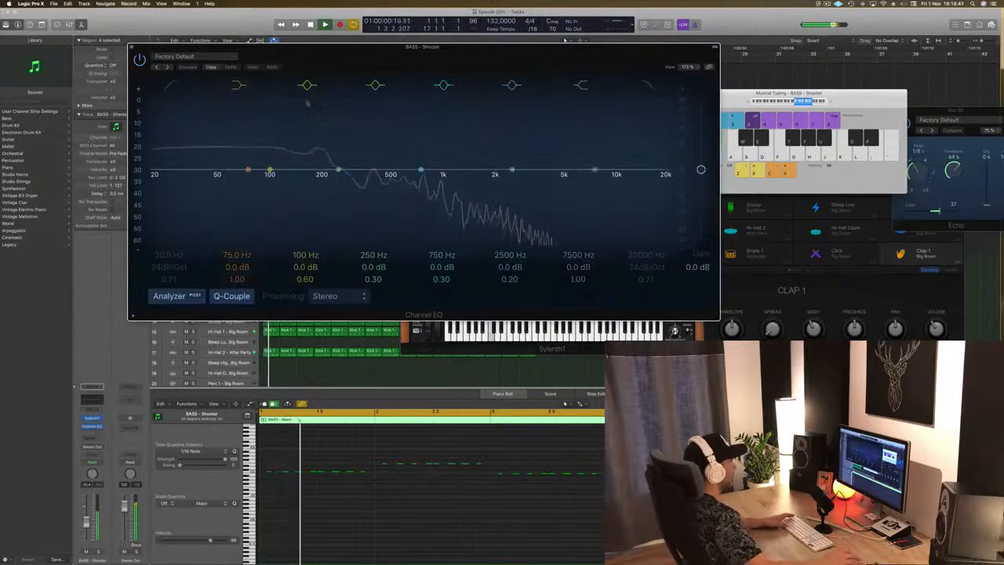
# Enable the Channel EQ's high-cut band with a 48 dB/Oct slope.
pyautogui.press('space')
pyautogui.click(647, 86)
pyautogui.moveTo(650, 267); pyautogui.dragTo(646, 302)
pyautogui.press('space')
# Sweep the high-cut frequency down to 870 Hz, raise it to 17600 Hz and move the EQ window clear of the track list.
pyautogui.moveTo(567, 46); pyautogui.dragTo(643, 42)
pyautogui.moveTo(723, 249); pyautogui.dragTo(722, 232)
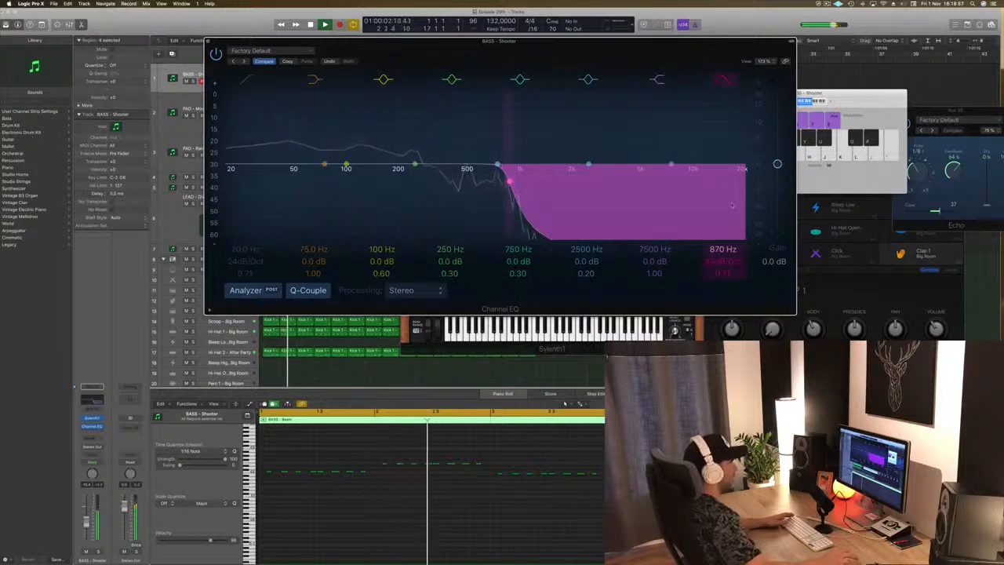
pyautogui.moveTo(399, 35); pyautogui.dragTo(564, 40)
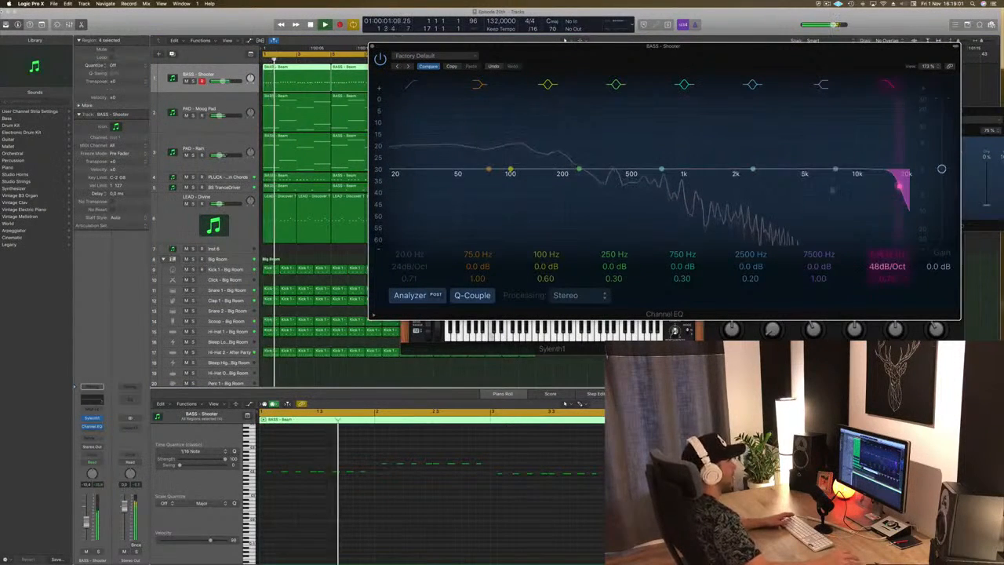
pyautogui.moveTo(594, 68); pyautogui.dragTo(525, 140)
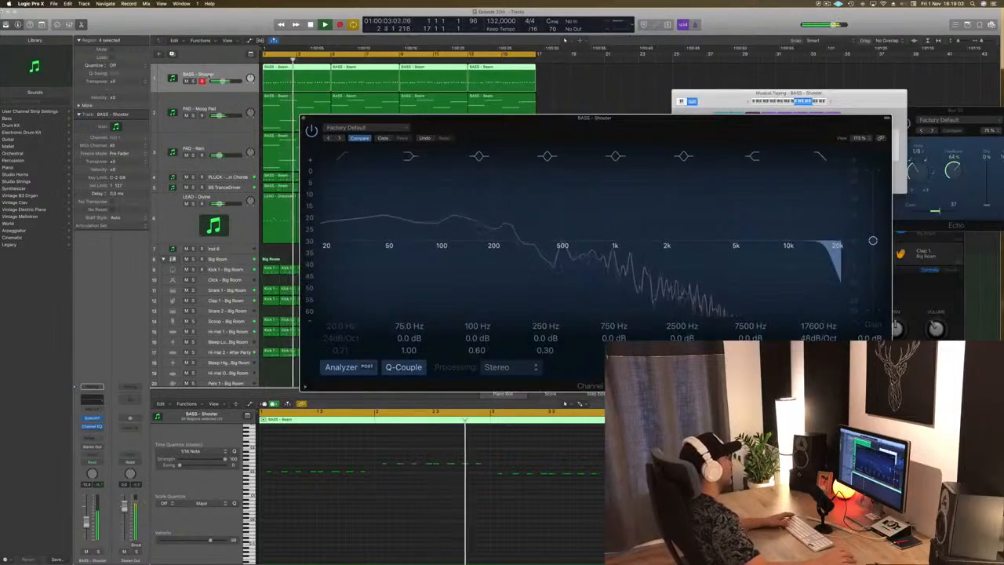
# Close the bass Channel EQ window and the Musical Typing keyboard, and replay the loop from the start.
pyautogui.click(305, 118)
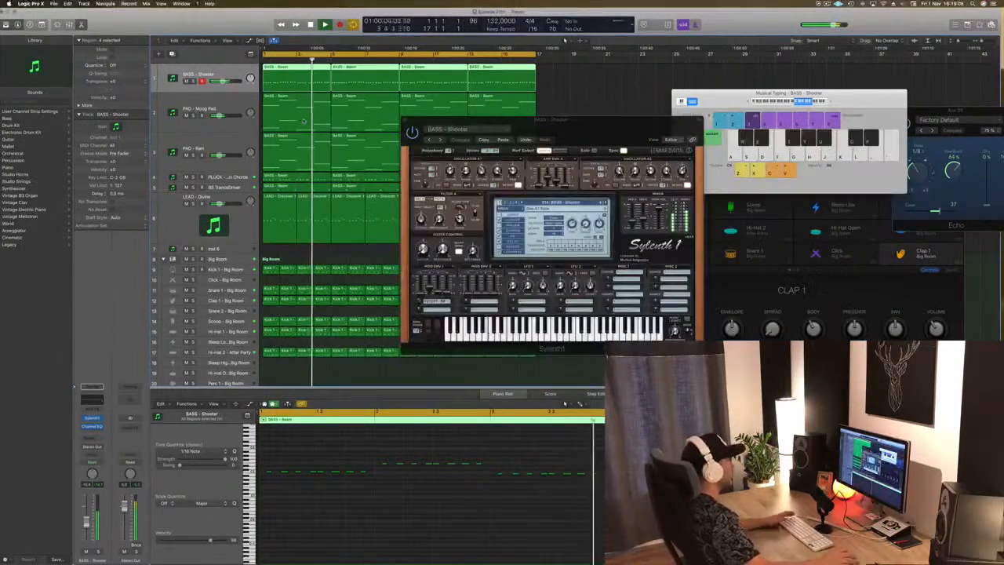
pyautogui.press('space')
pyautogui.press('super+k')
pyautogui.scroll(-4, 349, 355)
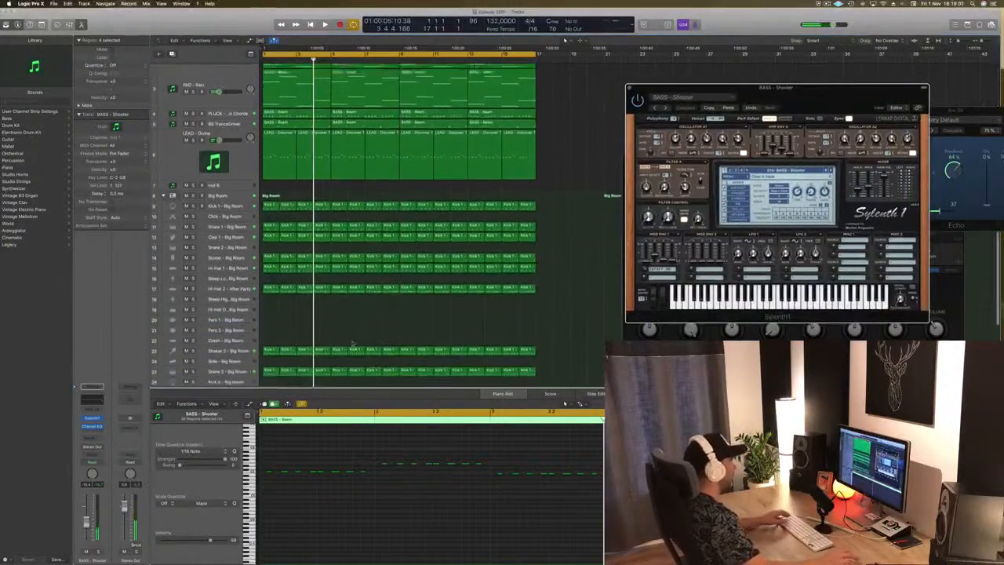
pyautogui.scroll(-3, 352, 344)
pyautogui.press('Return')
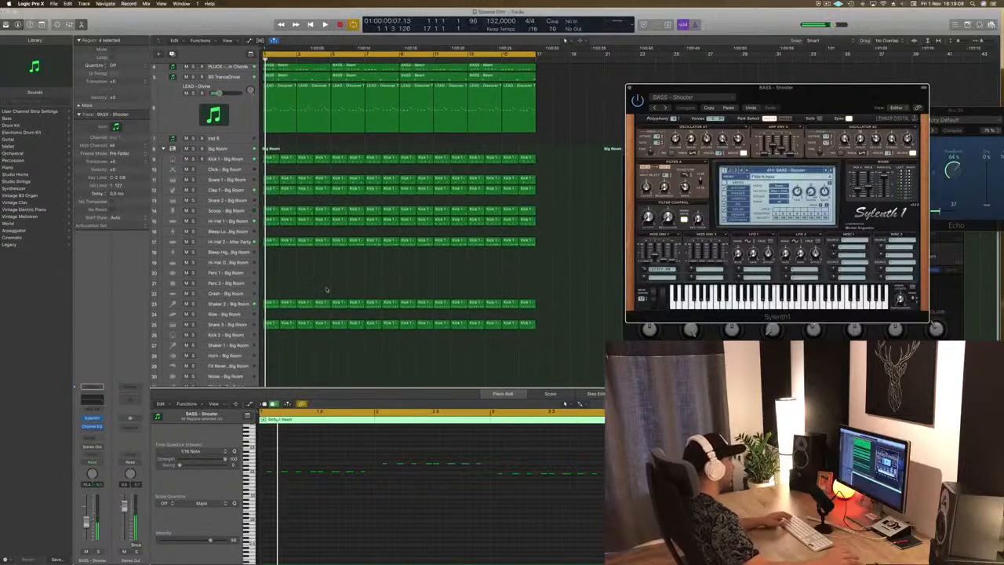
pyautogui.press('space')
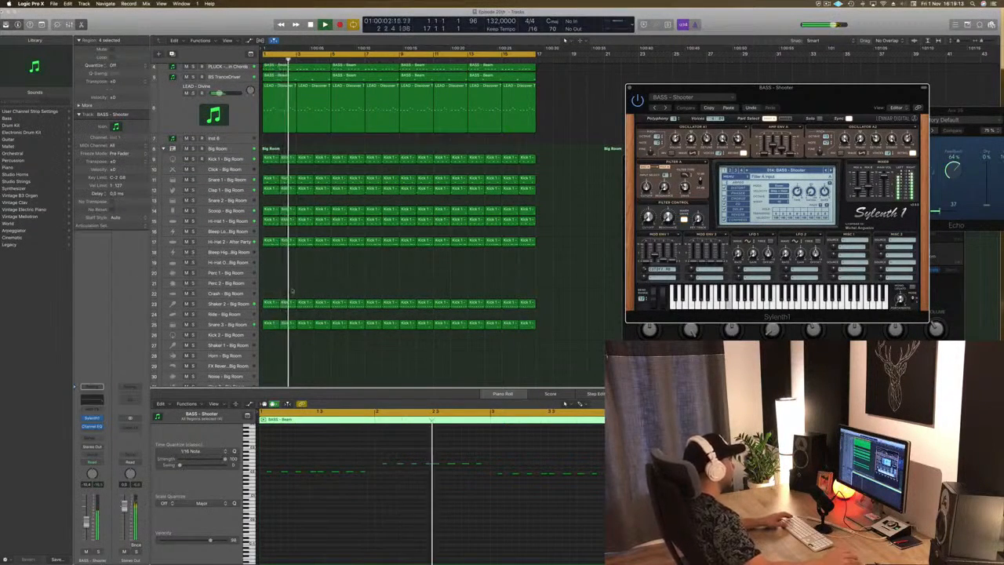
# Load the Dual 1/2 Note Feedback preset in the Stereo Delay of Clap 1 - Big Room and play the loop.
pyautogui.click(245, 191)
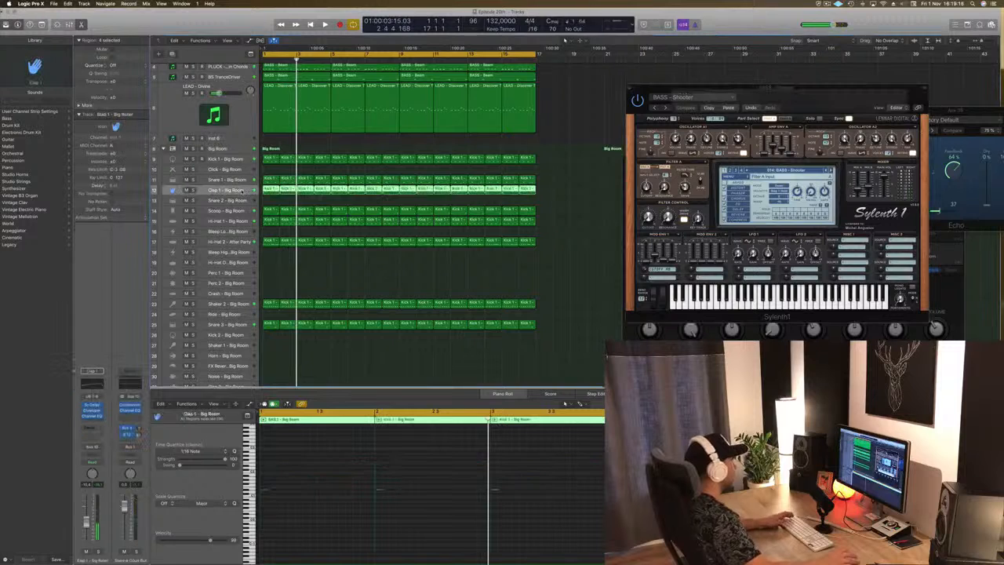
pyautogui.press('Return')
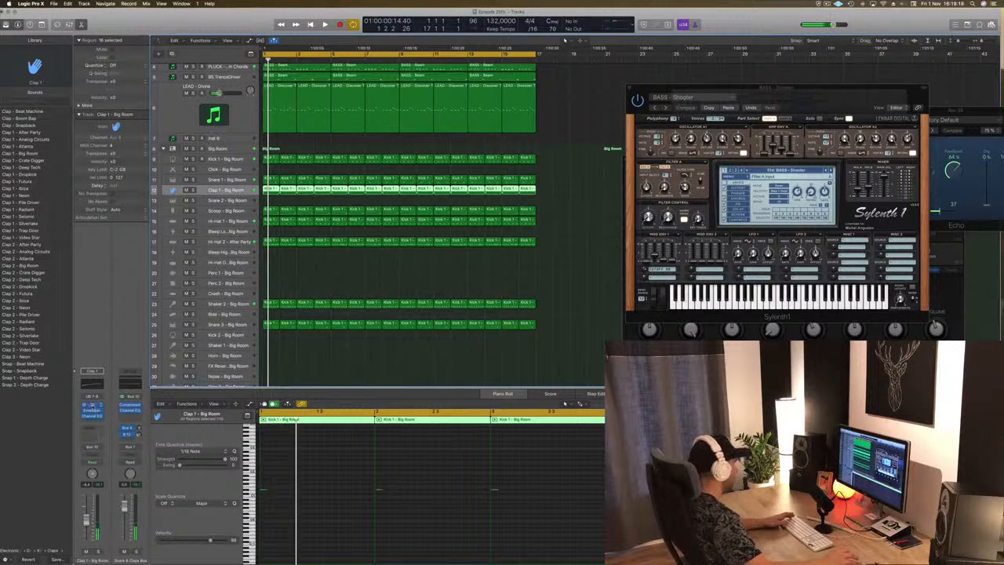
pyautogui.click(93, 407)
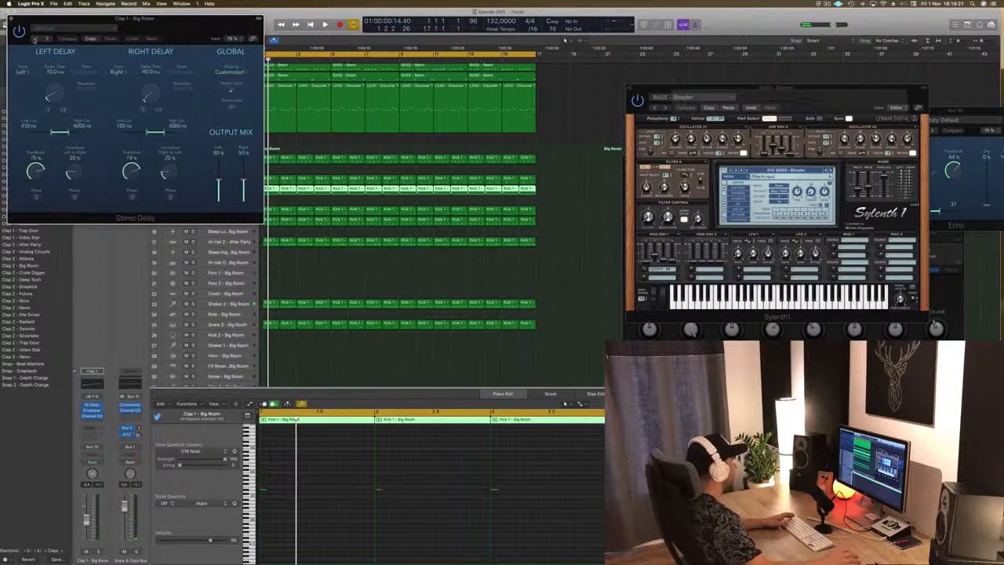
pyautogui.click(44, 37)
pyautogui.click(53, 29)
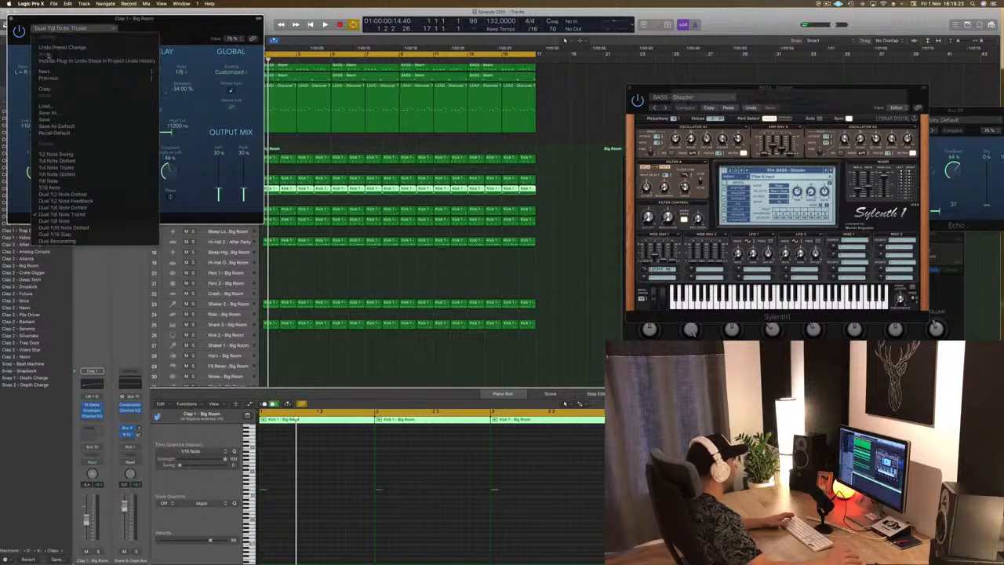
pyautogui.click(67, 201)
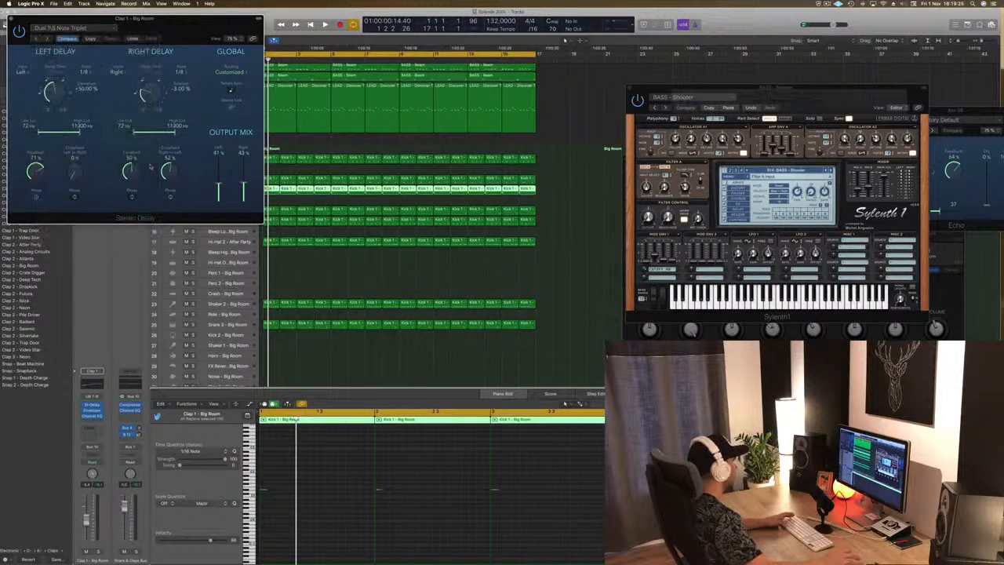
pyautogui.press('space')
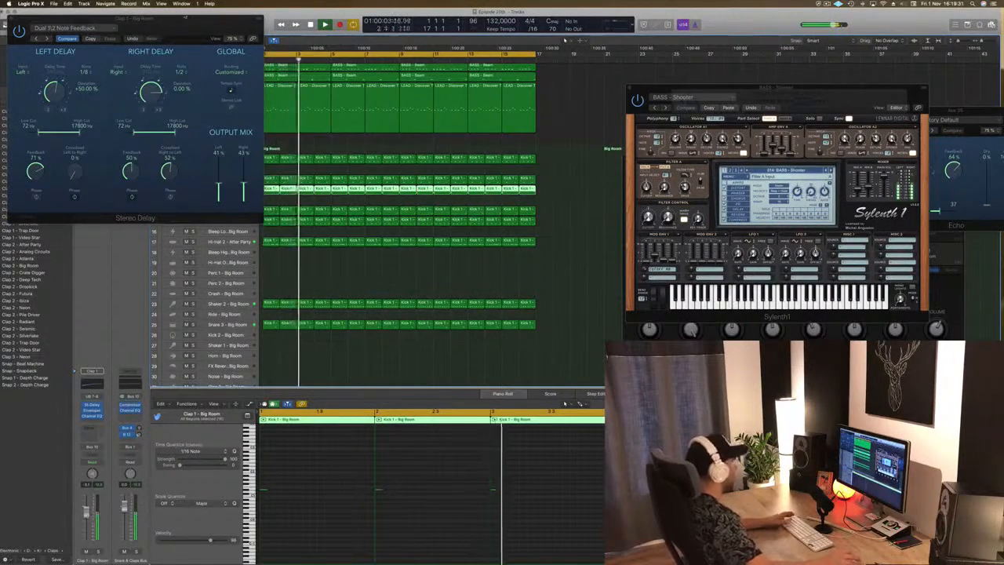
# Close the Stereo Delay window, bring the main window back into place and replay the loop with the clap regions deselected.
pyautogui.moveTo(173, 12); pyautogui.dragTo(370, 57)
pyautogui.moveTo(24, 19); pyautogui.dragTo(134, 29)
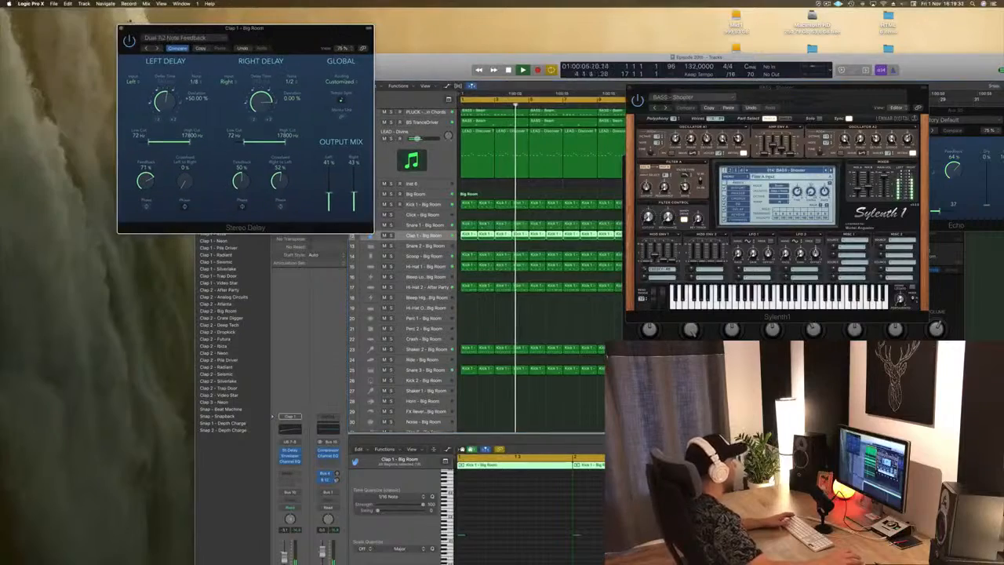
pyautogui.click(121, 28)
pyautogui.moveTo(465, 58); pyautogui.dragTo(271, 2)
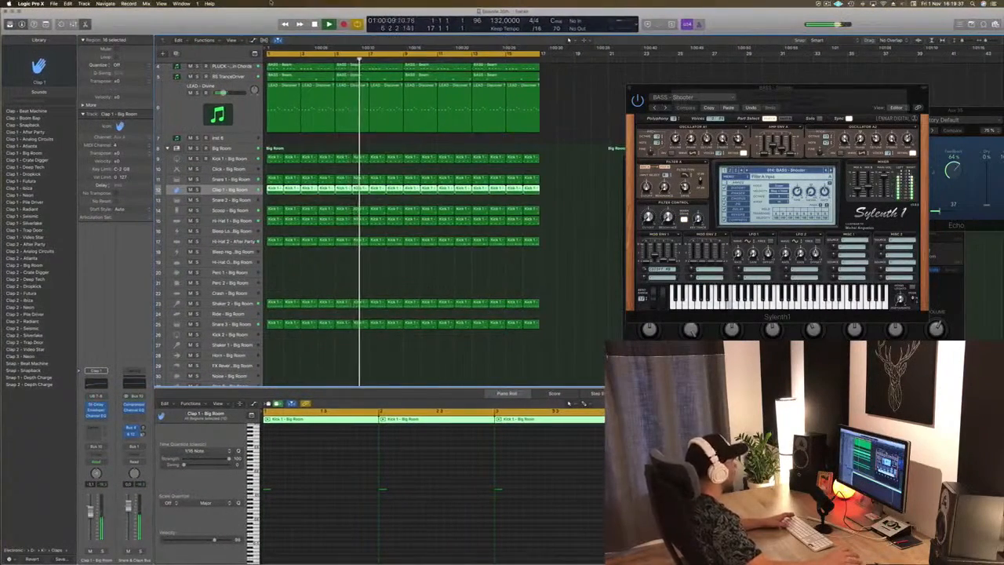
pyautogui.click(617, 210)
pyautogui.press('space')
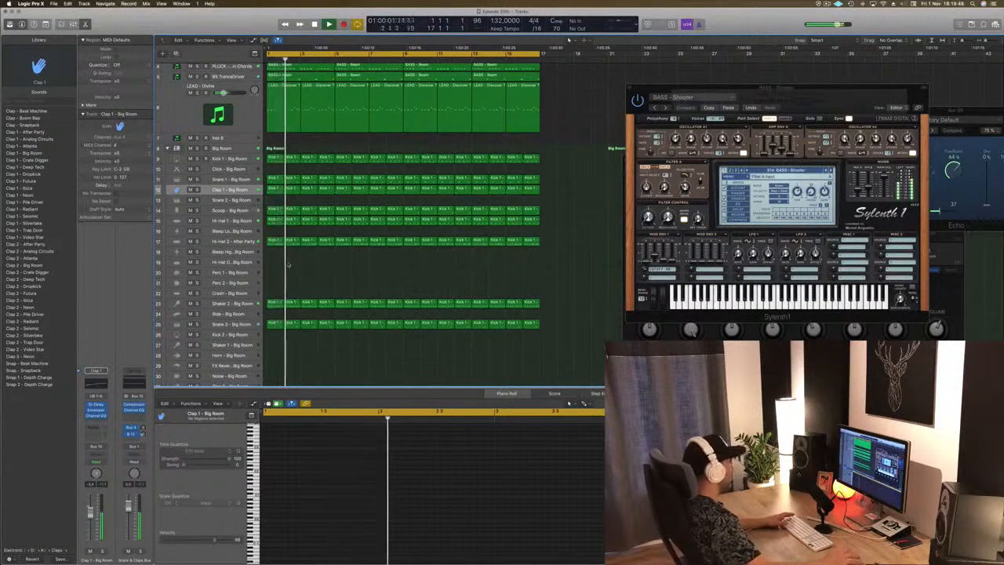
# Copy the first one-bar Shaker 2 region to the Ride - Big Room track and transpose its eight notes to the ride's pitch.
pyautogui.scroll(-1, 301, 314)
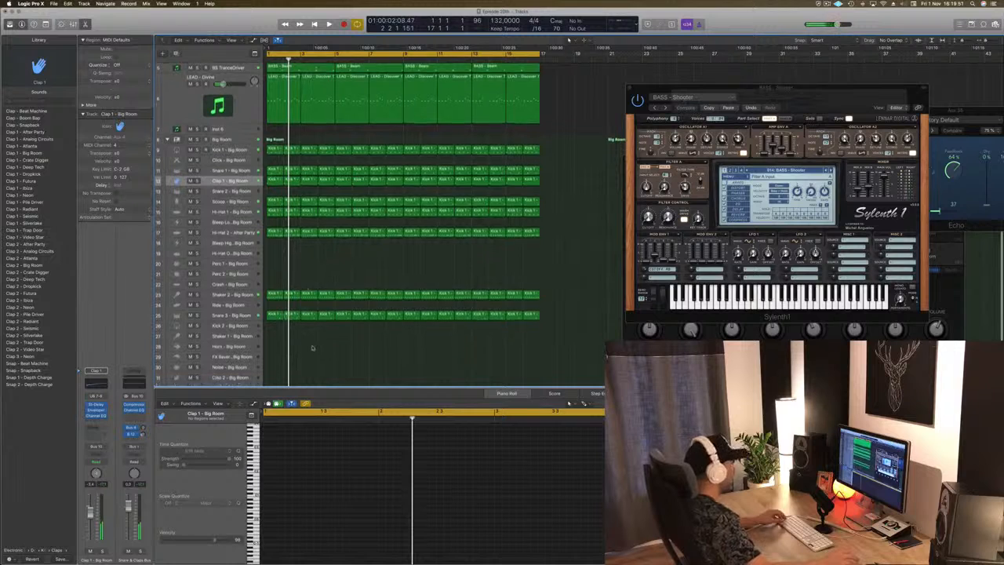
pyautogui.scroll(-3, 311, 347)
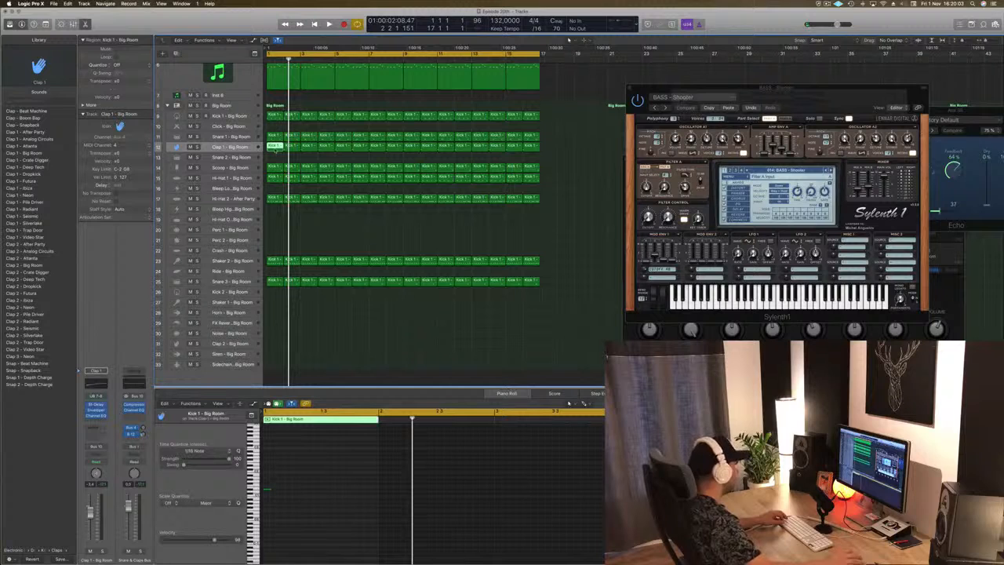
pyautogui.moveTo(274, 161)
pyautogui.mouseDown()
pyautogui.moveTo(274, 187)
pyautogui.moveTo(273, 152)
pyautogui.mouseUp()
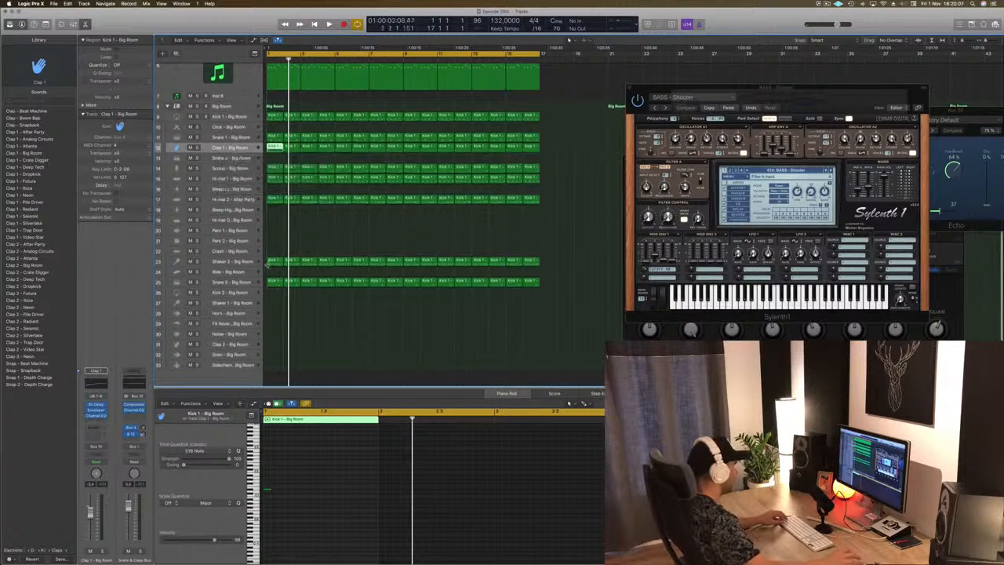
pyautogui.moveTo(273, 263); pyautogui.dragTo(274, 272)
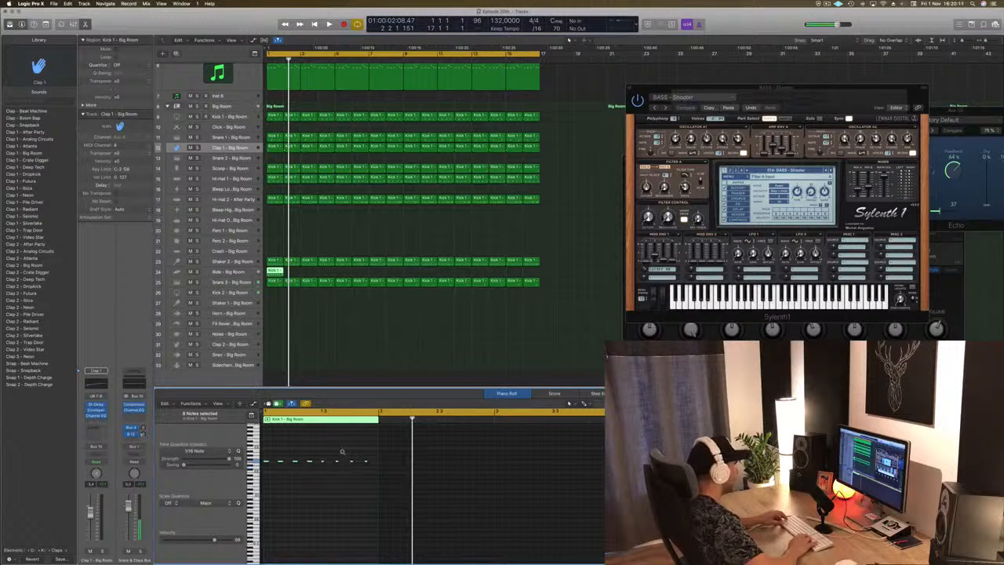
pyautogui.press('space')
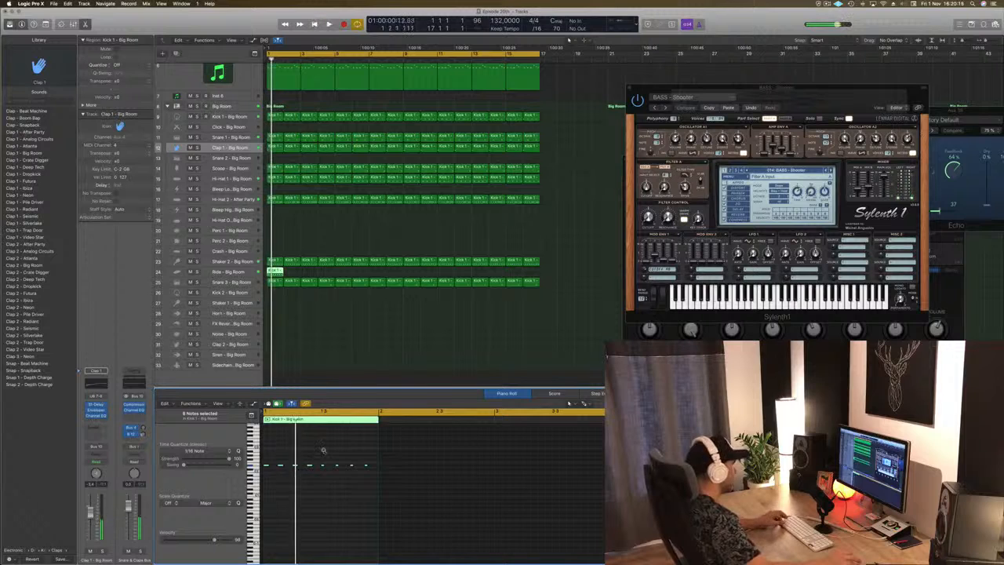
# Select the Ride - Big Room track, lower its volume slightly and replay the loop.
pyautogui.click(228, 272)
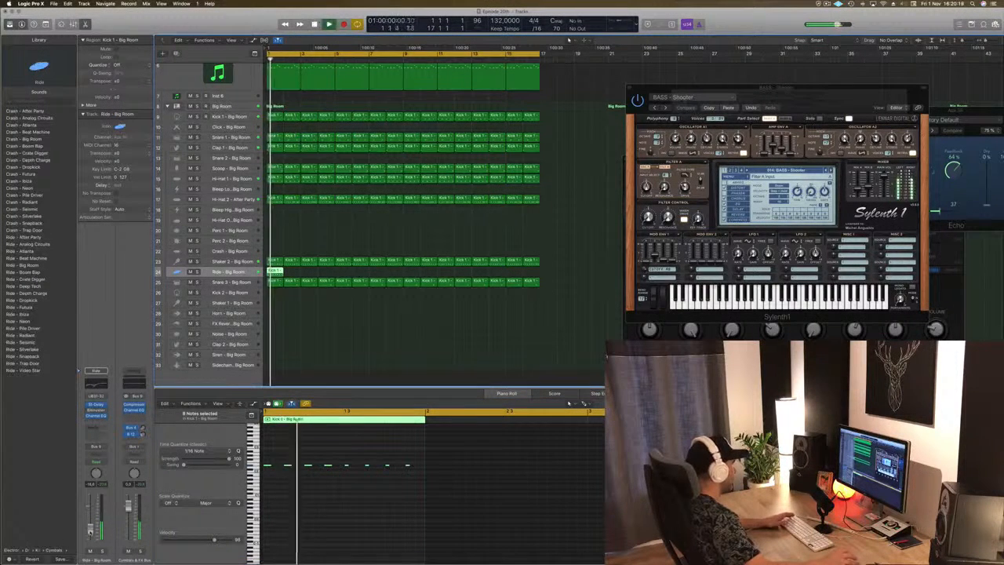
pyautogui.press('space')
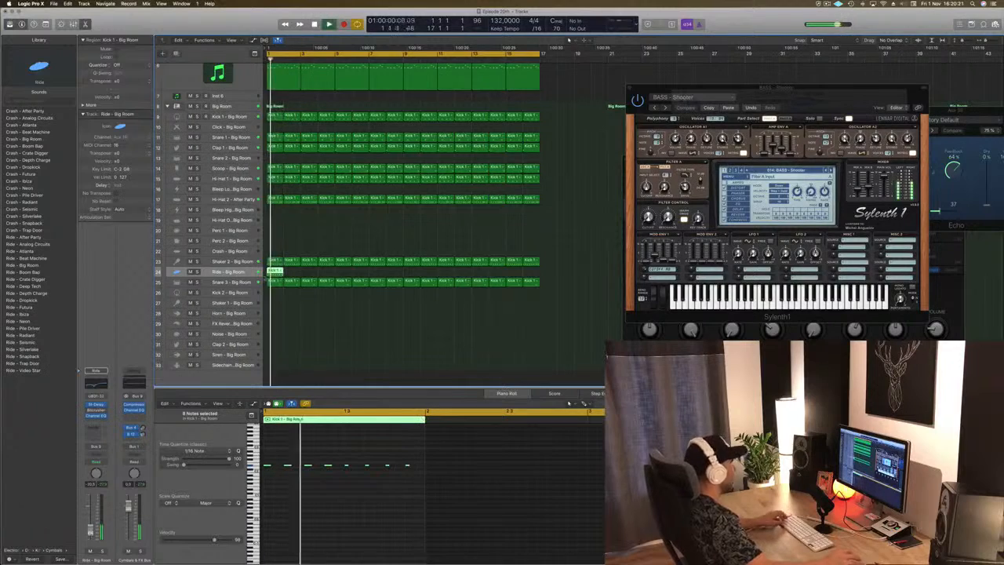
pyautogui.press('space')
pyautogui.press('space')
# Duplicate the ride region along its track until it fills all 16 bars.
pyautogui.moveTo(276, 271); pyautogui.dragTo(314, 271)
pyautogui.press('super+Right')
pyautogui.press('super+Left')
pyautogui.press('super+Right')
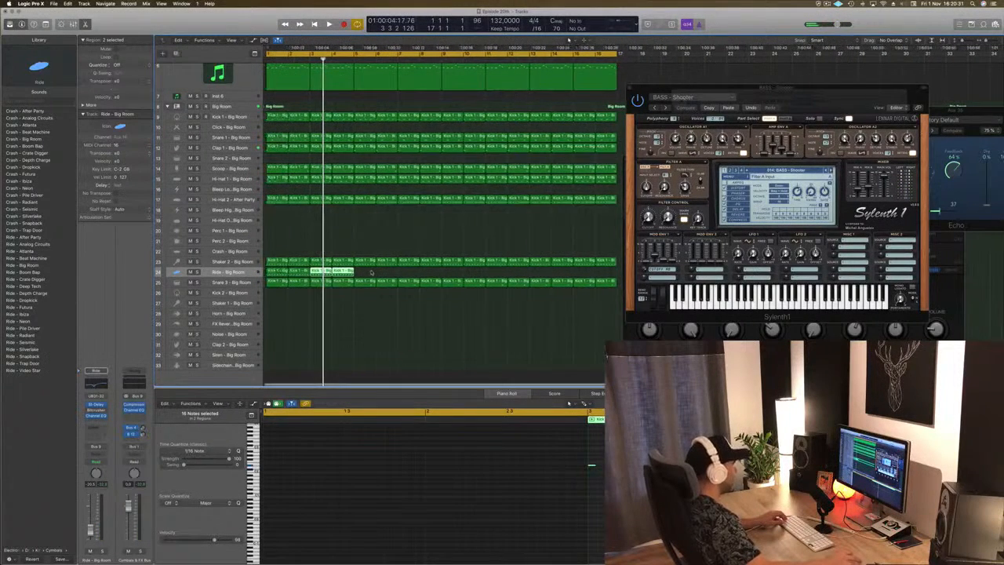
pyautogui.click(270, 271)
pyautogui.moveTo(293, 272); pyautogui.dragTo(359, 276)
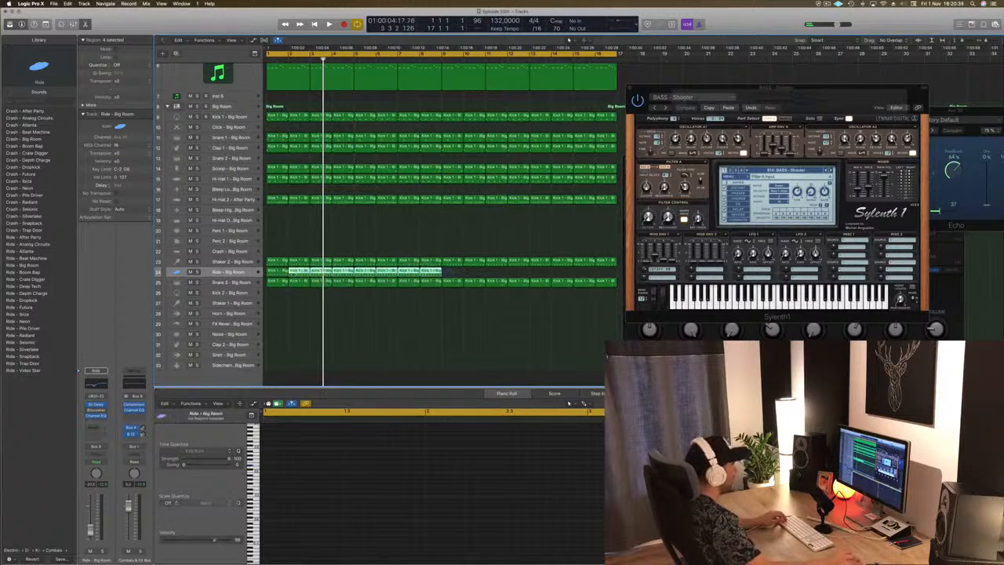
pyautogui.moveTo(276, 272); pyautogui.dragTo(450, 279)
pyautogui.press('super+Left')
pyautogui.press('super+Left')
pyautogui.press('super+Left')
pyautogui.click(282, 233)
# Play the arrangement from the start and solo the LEAD - Divine track.
pyautogui.press('space')
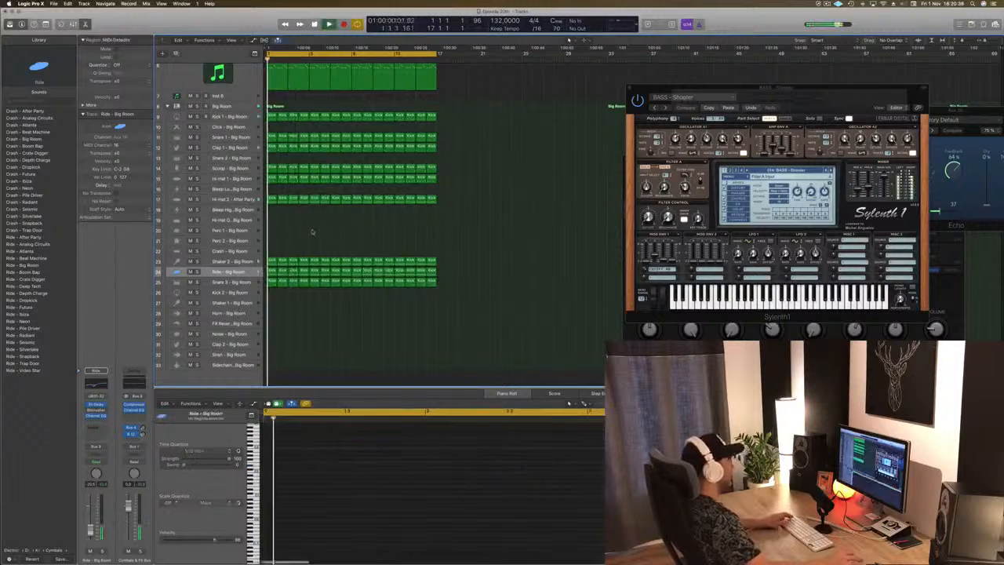
pyautogui.scroll(1, 312, 233)
pyautogui.scroll(5, 193, 221)
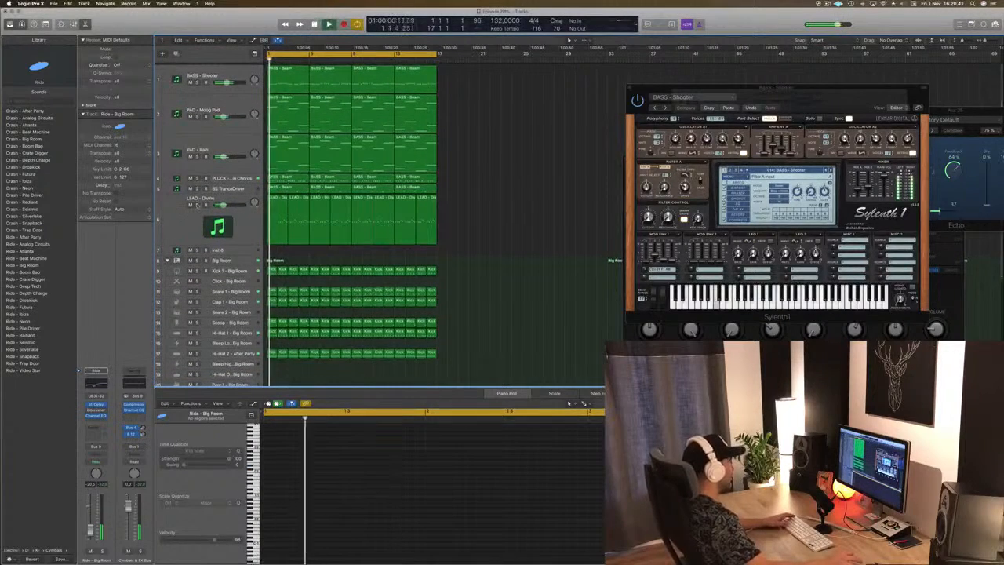
pyautogui.click(193, 224)
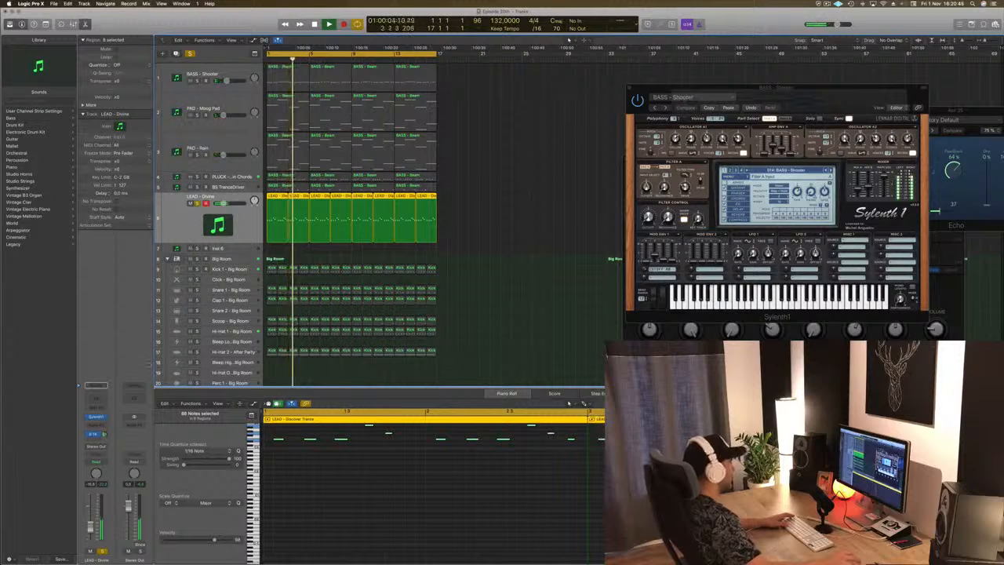
pyautogui.press('Return')
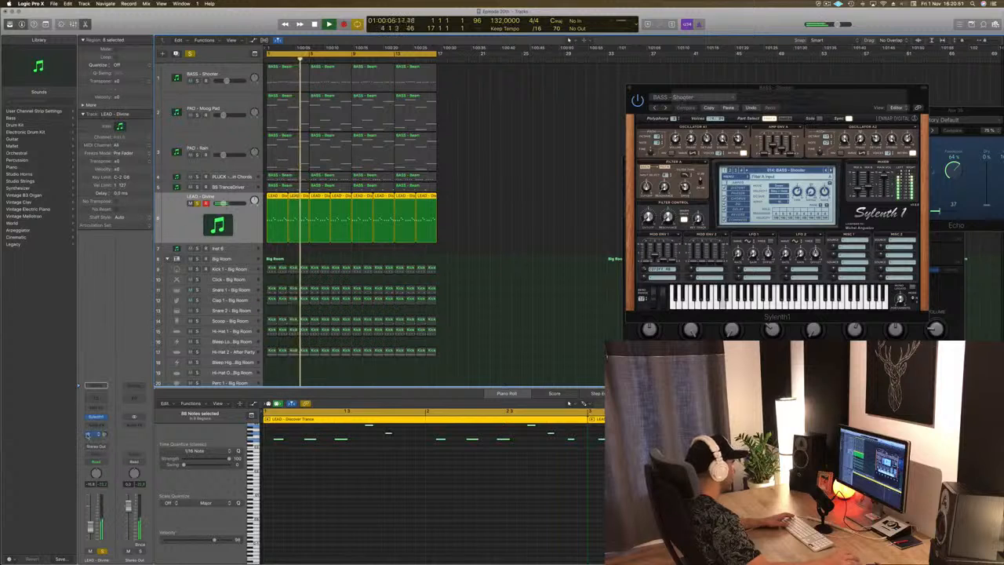
# Compare the lead soloed and in the full mix, inspect its Bus 14 send options, and turn its solo off.
pyautogui.click(138, 551)
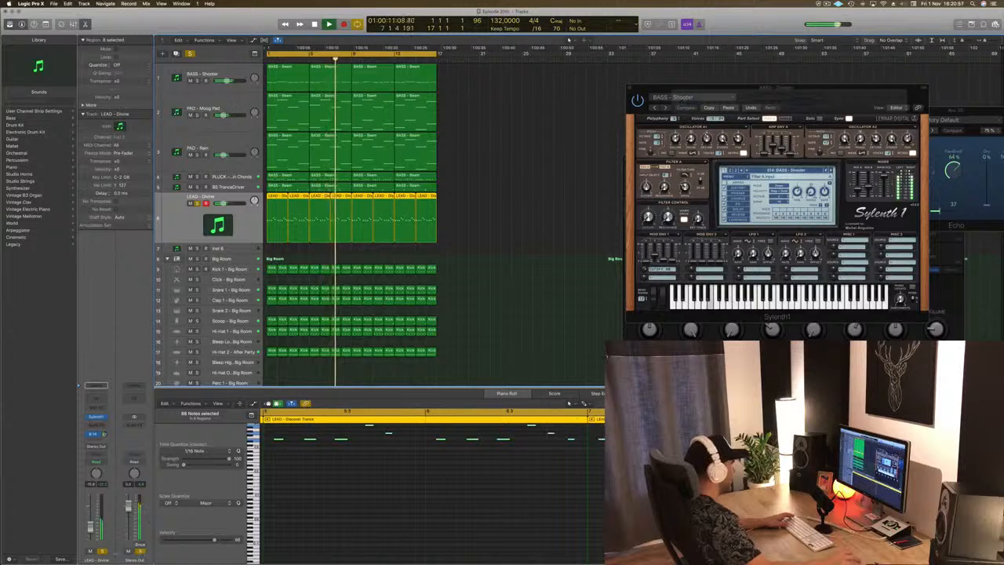
pyautogui.click(101, 552)
pyautogui.click(101, 551)
pyautogui.click(101, 552)
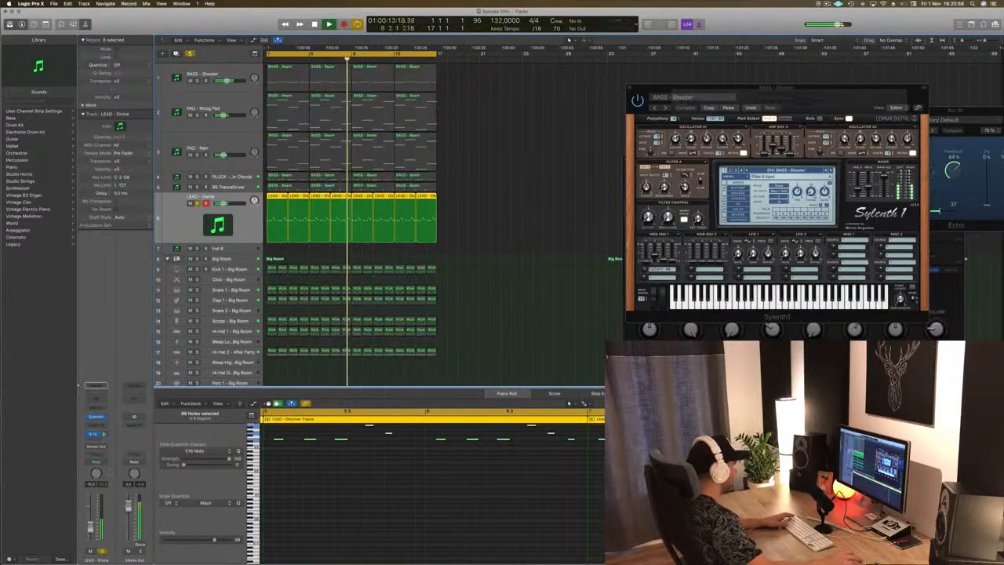
pyautogui.click(94, 434)
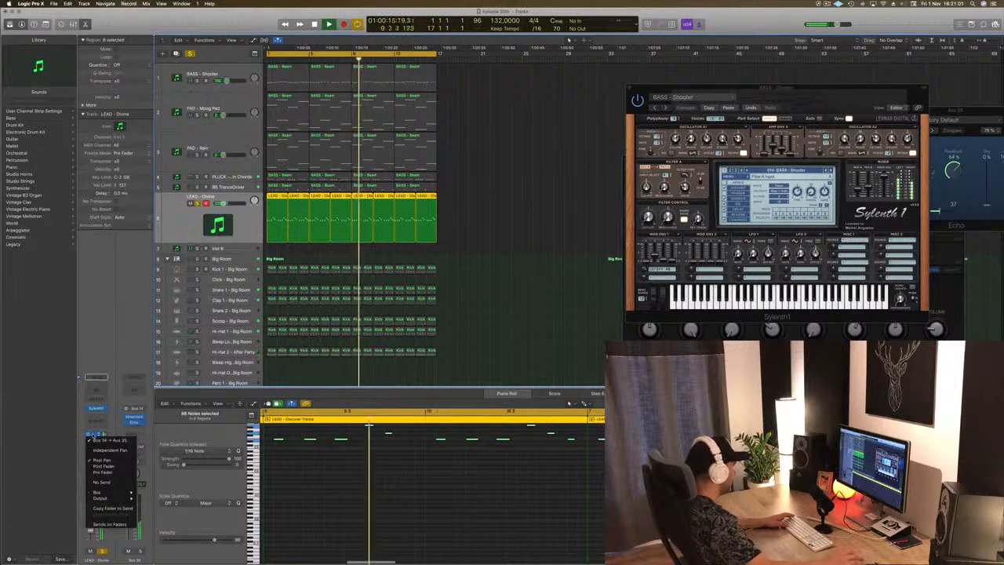
pyautogui.click(151, 539)
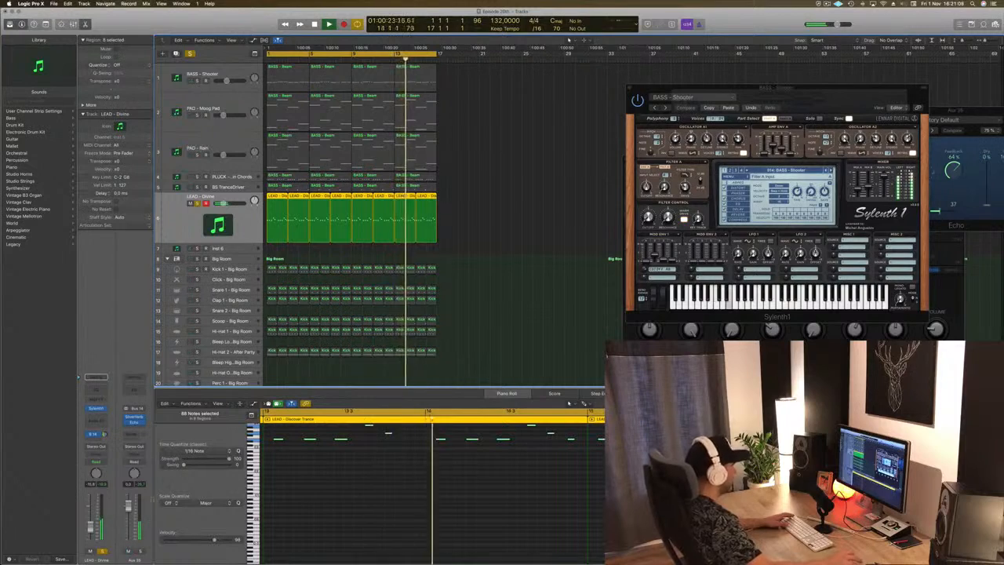
pyautogui.hotkey('ctrl', 's')
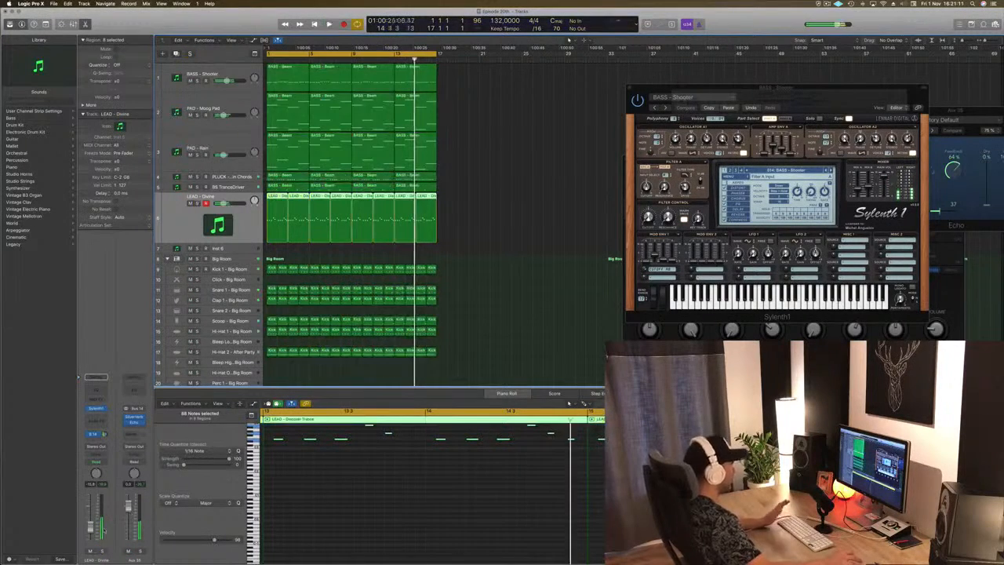
# Replay the full arrangement from the start with the lead regions deselected and all drum tracks in view.
pyautogui.press('Return')
pyautogui.scroll(-3, 459, 289)
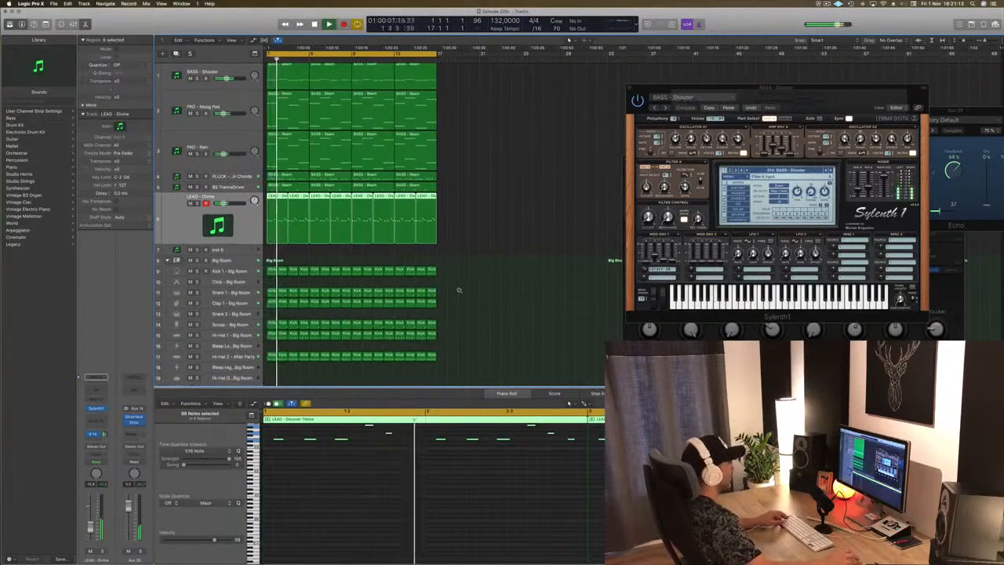
pyautogui.scroll(-3, 483, 269)
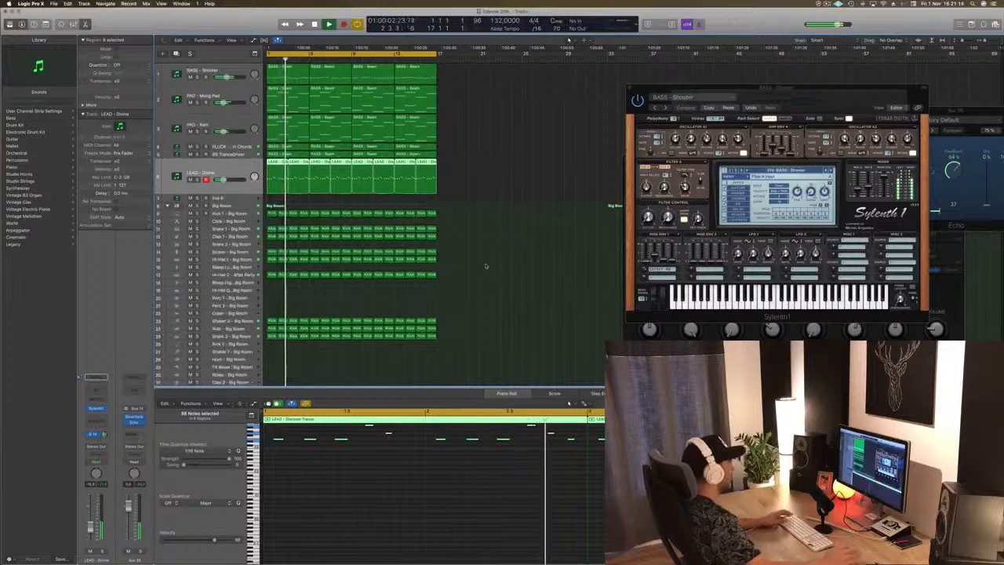
pyautogui.click(298, 280)
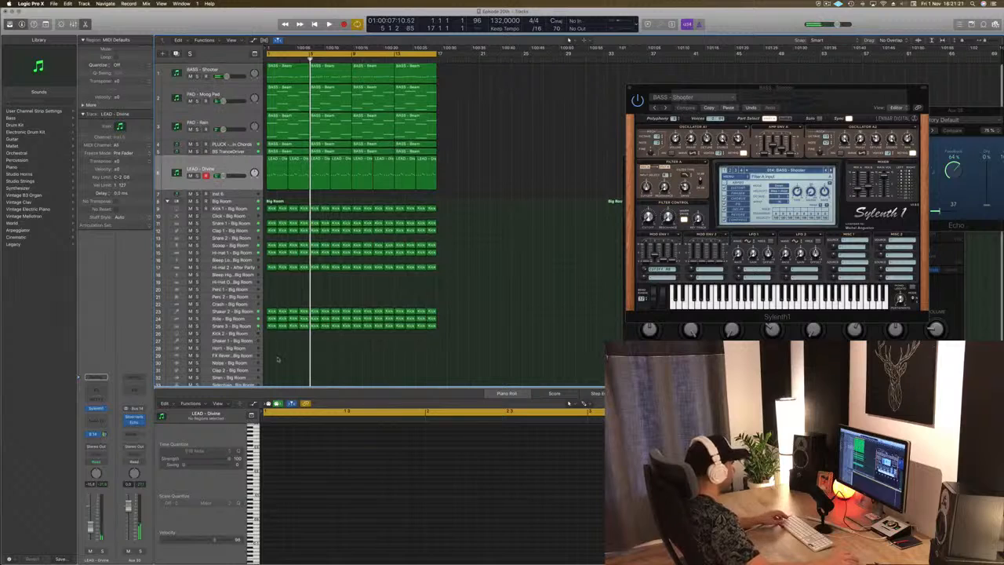
pyautogui.press('space')
pyautogui.scroll(3, 343, 285)
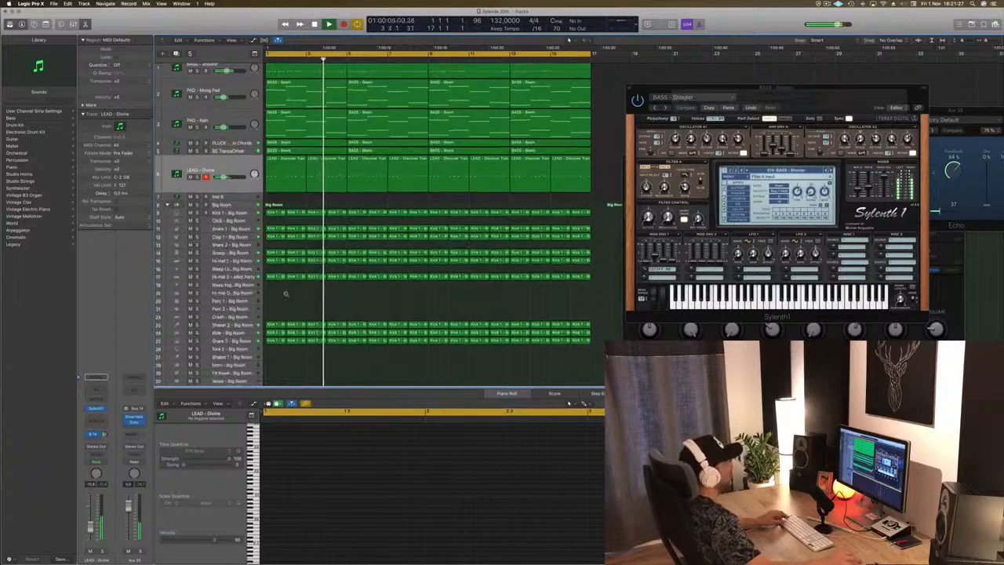
# Stop playback and close the open BASS - Shooter synth, drum kit and Musical Typing windows.
pyautogui.scroll(3, 291, 306)
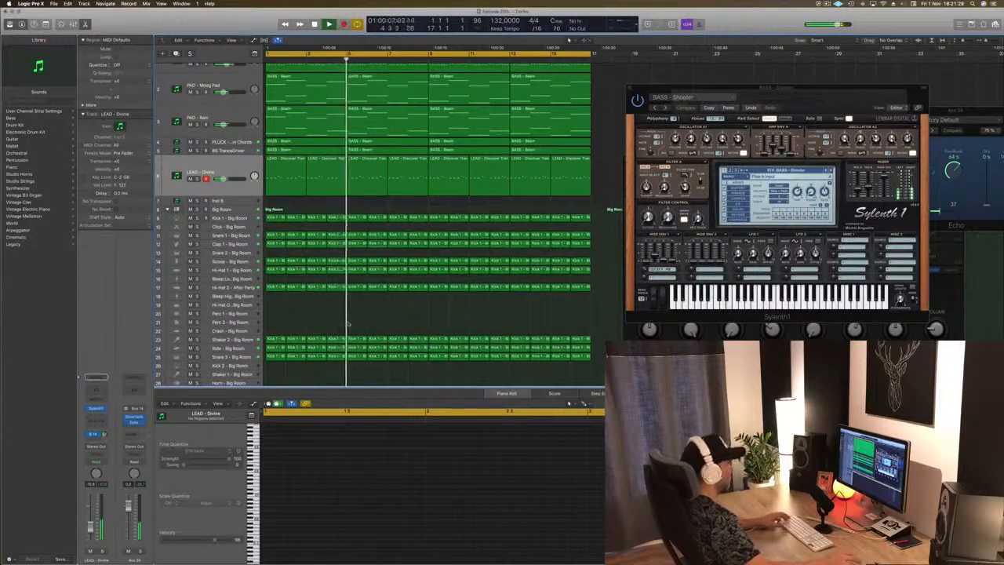
pyautogui.scroll(-2, 368, 312)
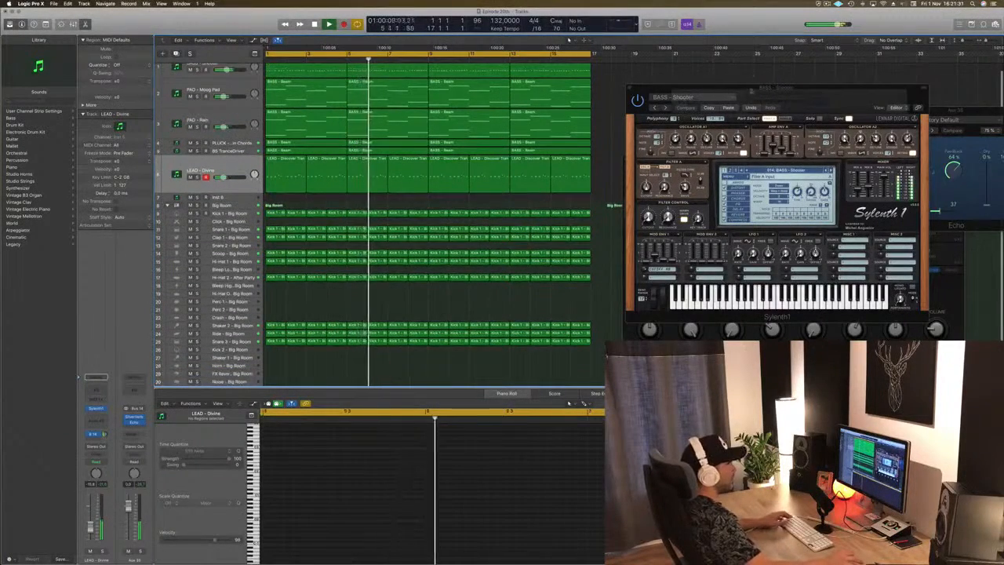
pyautogui.moveTo(702, 88); pyautogui.dragTo(727, 86)
pyautogui.press('space')
pyautogui.click(655, 87)
pyautogui.moveTo(644, 165); pyautogui.dragTo(645, 163)
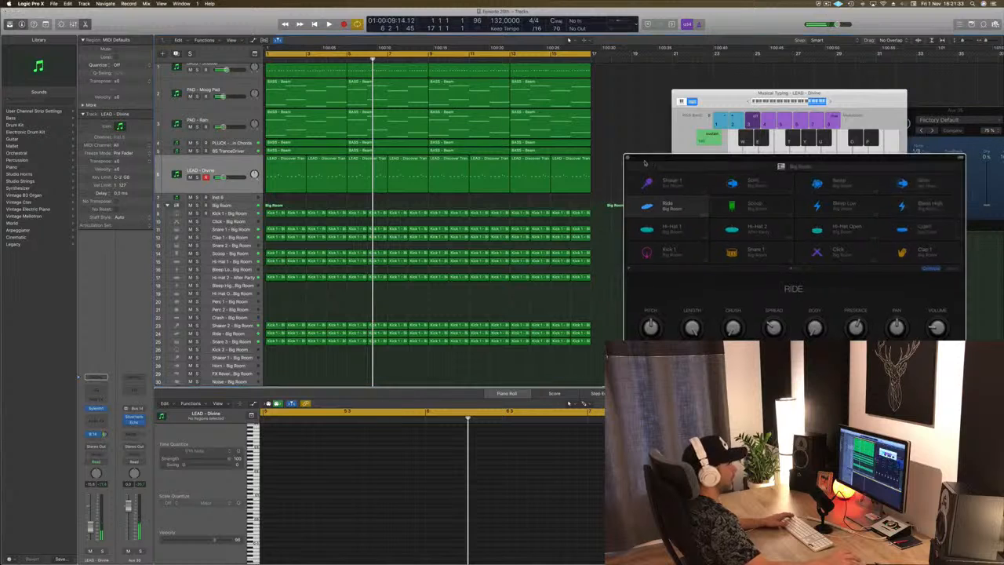
pyautogui.moveTo(715, 96); pyautogui.dragTo(675, 153)
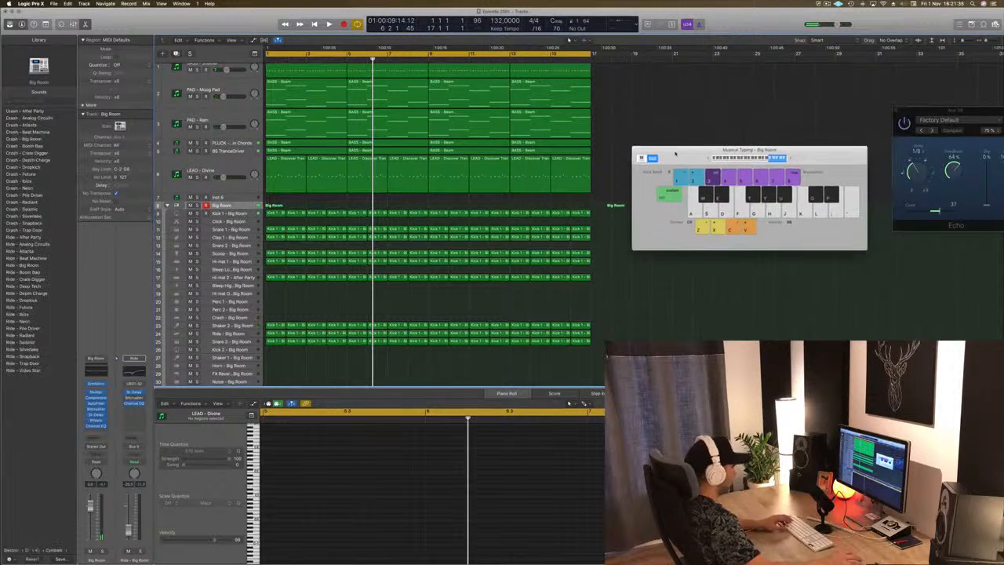
pyautogui.click(637, 150)
# Repeat the complete 16-bar arrangement on all tracks up to bar 65 and deselect the copied regions.
pyautogui.scroll(-5, 650, 202)
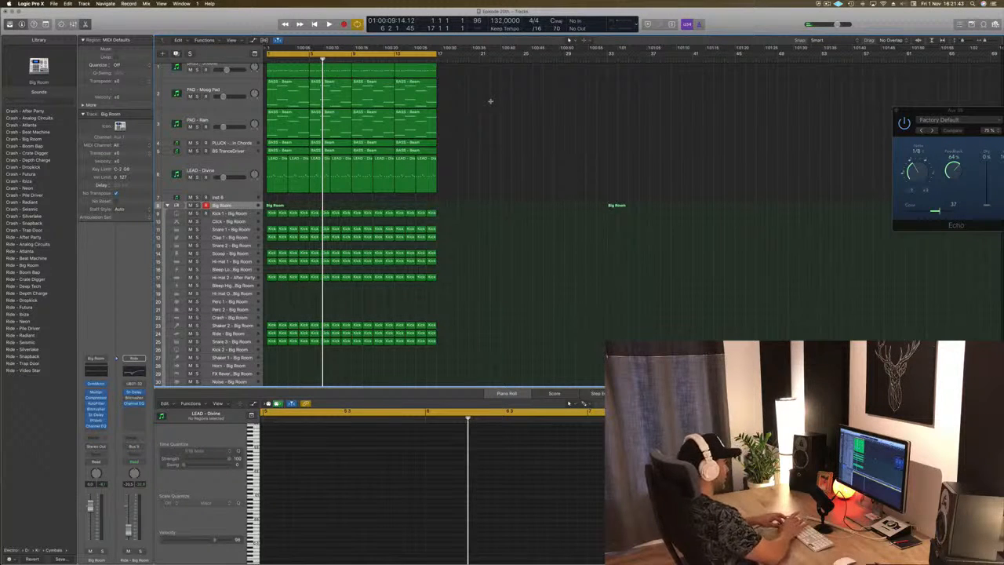
pyautogui.press('super+r')
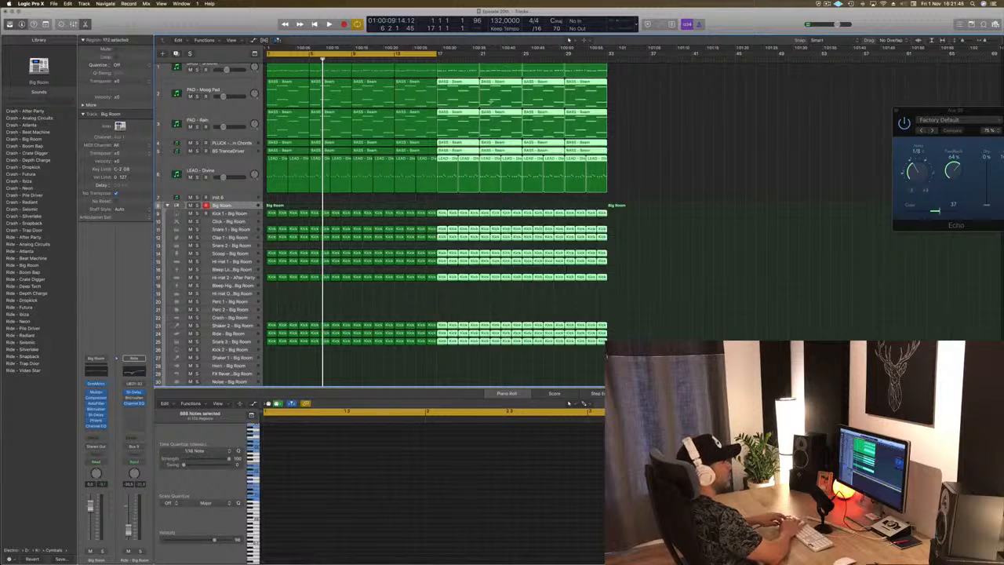
pyautogui.press('super+r')
pyautogui.press('super+r')
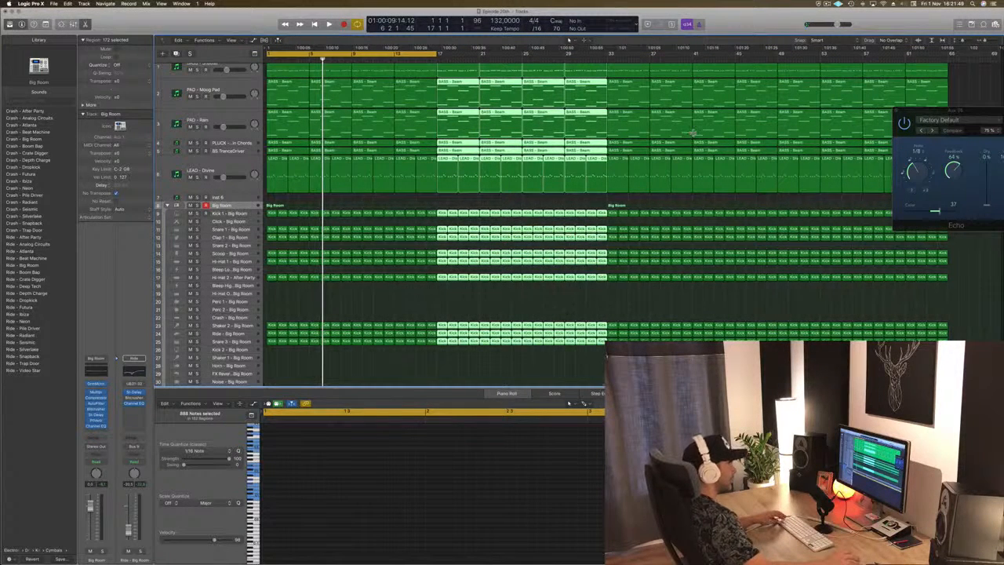
pyautogui.click(686, 196)
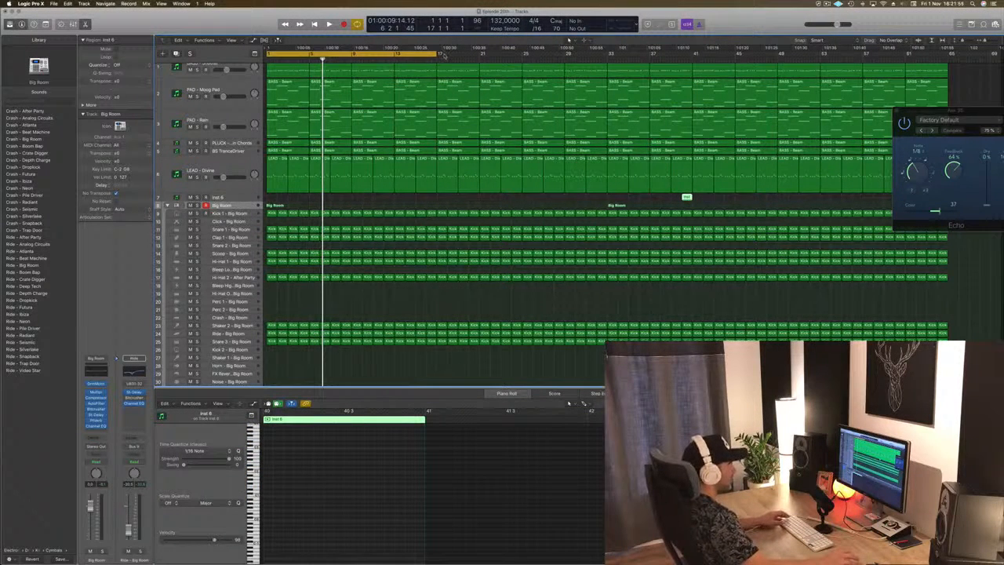
# Extend the cycle range to bar 65 and play the arrangement with all tracks in view.
pyautogui.moveTo(440, 54); pyautogui.dragTo(947, 69)
pyautogui.press('space')
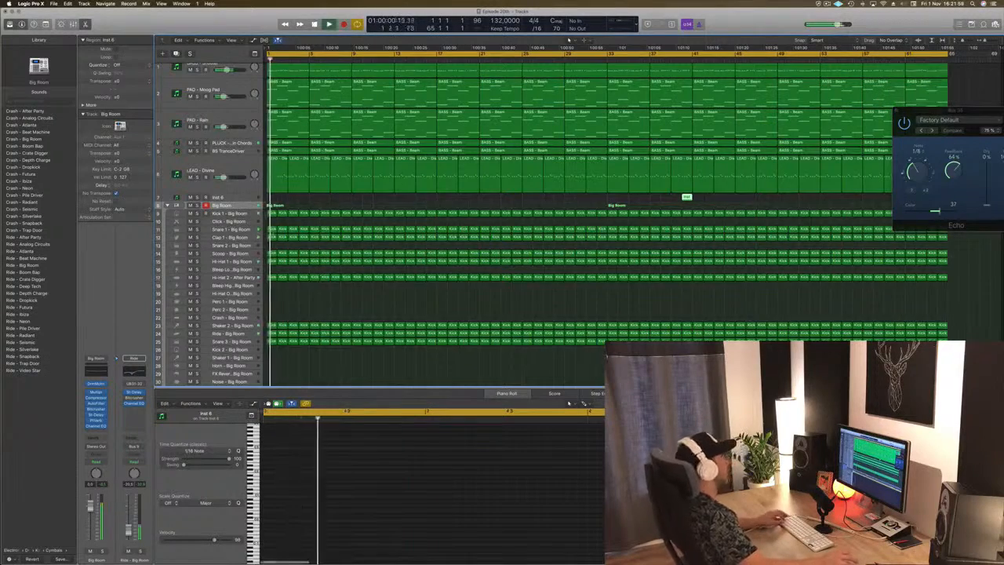
pyautogui.scroll(1, 605, 221)
pyautogui.press('super+Down')
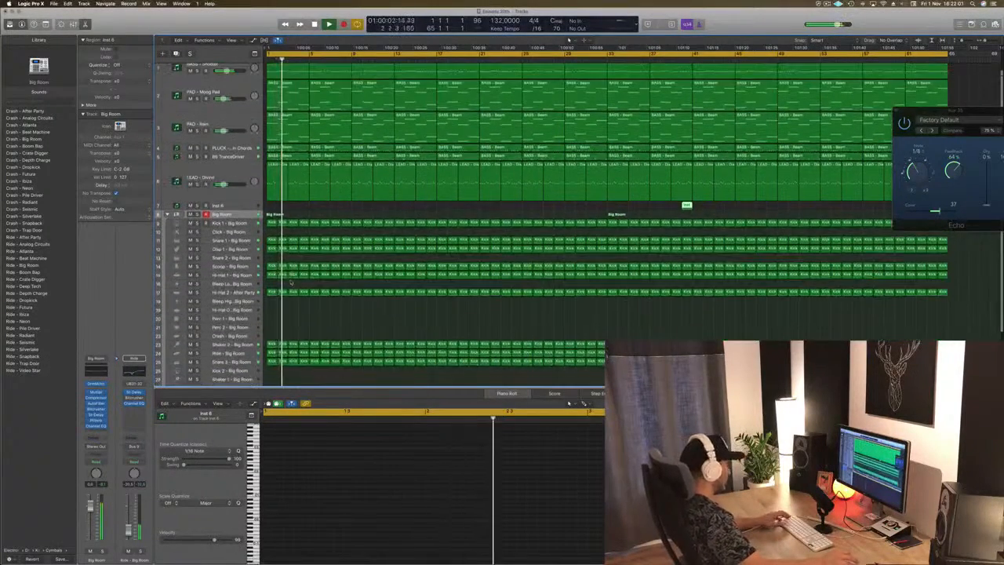
pyautogui.press('x')
pyautogui.press('x')
pyautogui.press('super+Down')
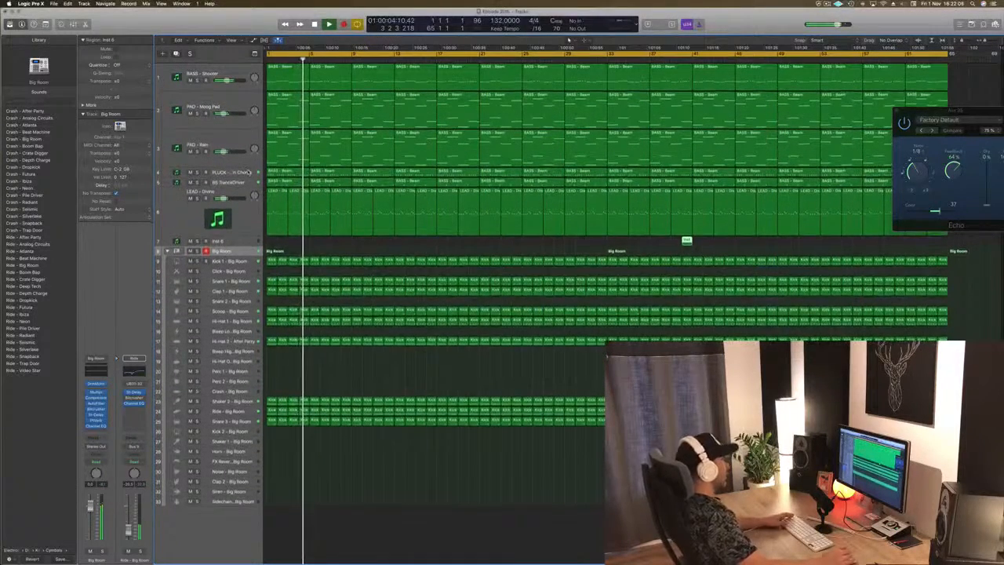
# Mute the LEAD - Divine track and replay the arrangement from the start with BASS - Shooter selected.
pyautogui.press('Return')
pyautogui.press('space')
pyautogui.click(192, 212)
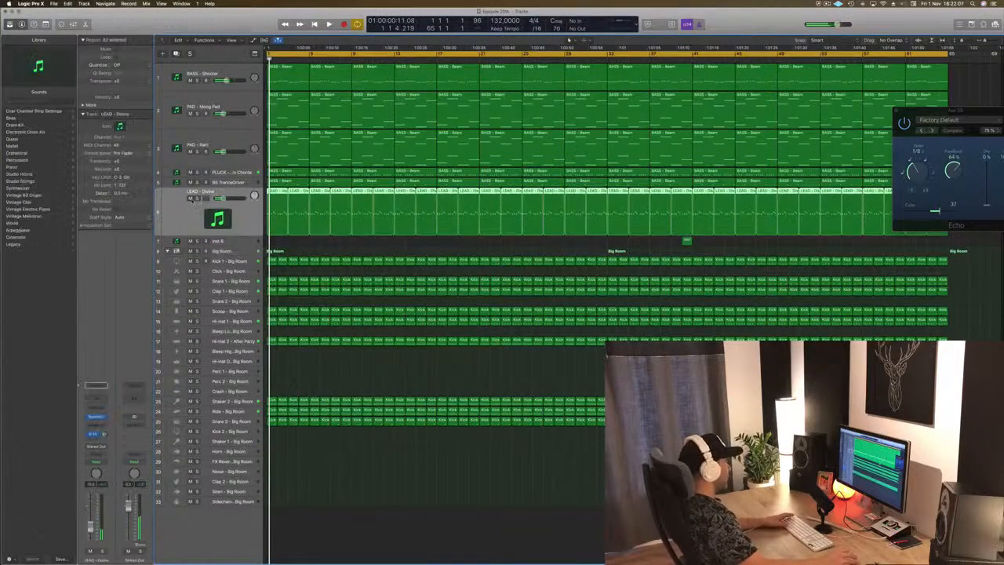
pyautogui.press('m')
pyautogui.press('space')
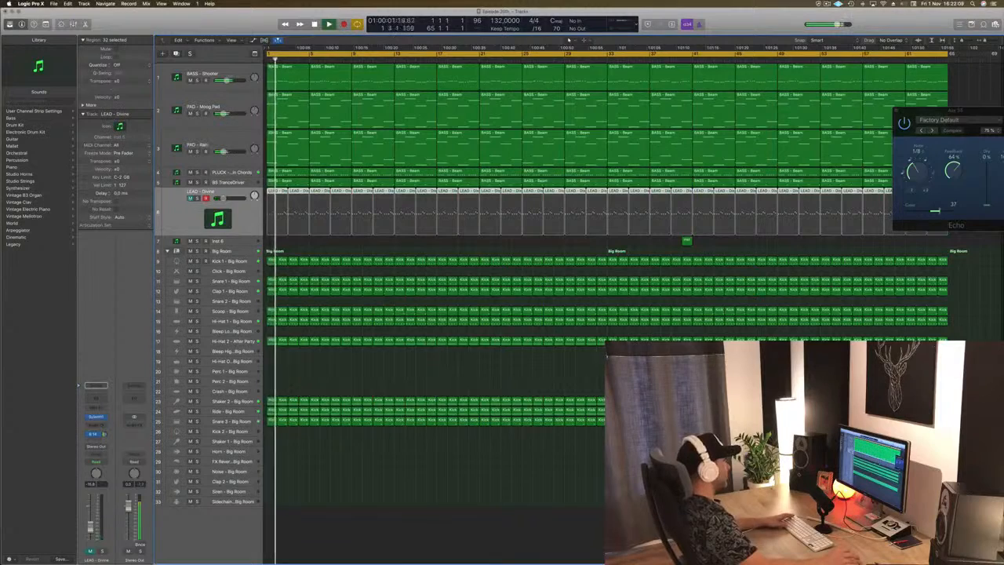
pyautogui.click(227, 73)
pyautogui.press('Return')
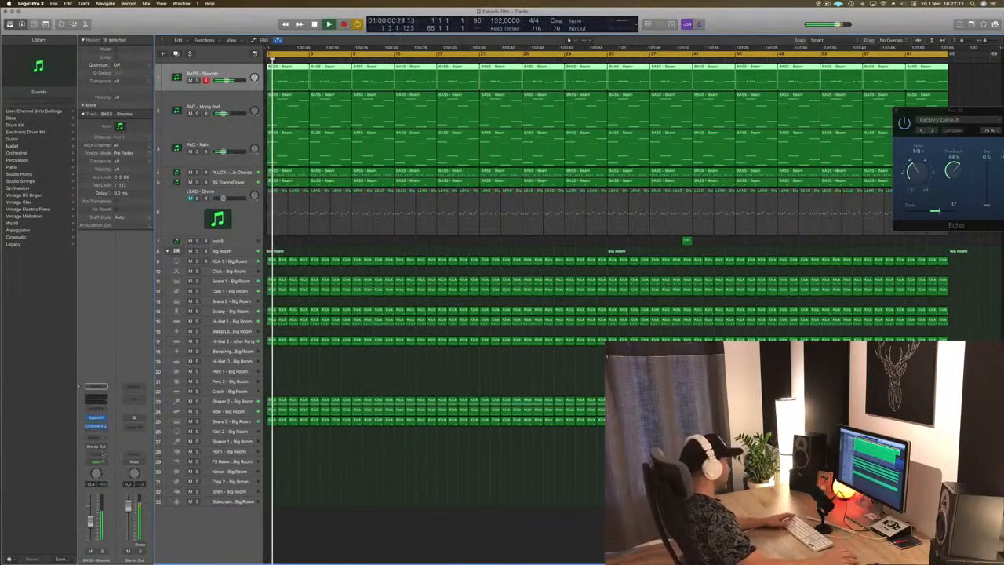
pyautogui.press('space')
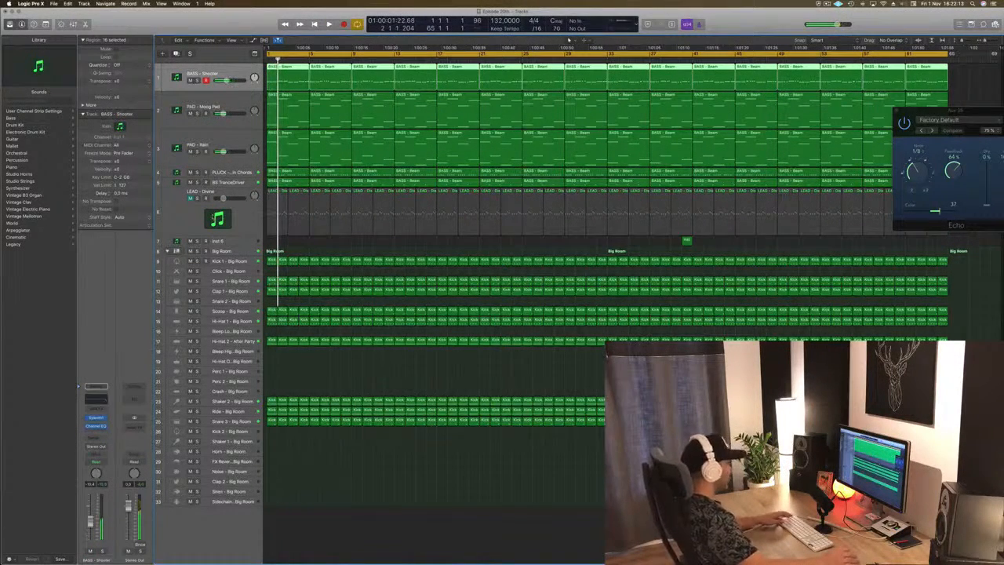
# Show the mixer during playback, select all the channel strips together and pull their faders down, and stop playback.
pyautogui.press('x')
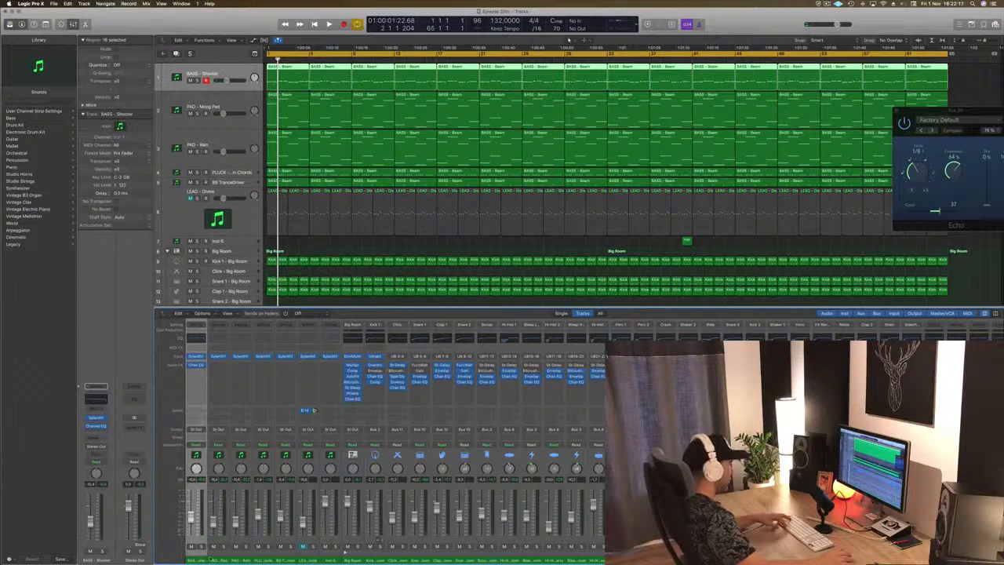
pyautogui.press('space')
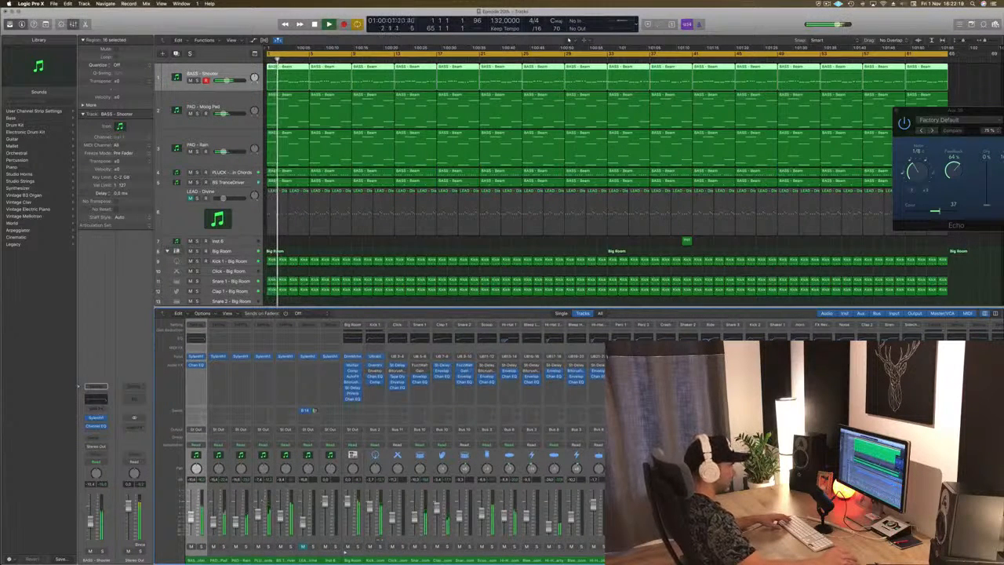
pyautogui.moveTo(733, 560); pyautogui.dragTo(201, 561)
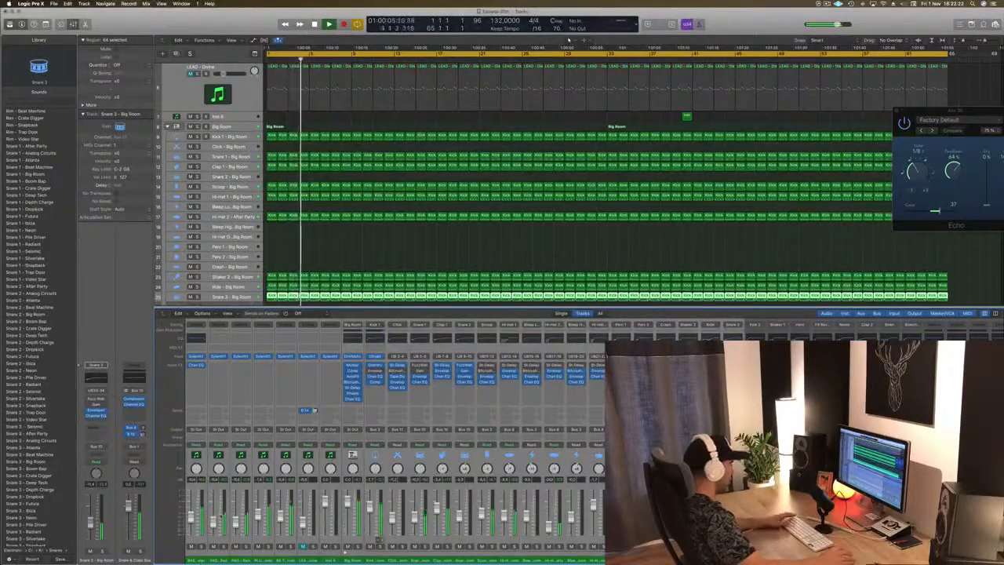
pyautogui.click(196, 560)
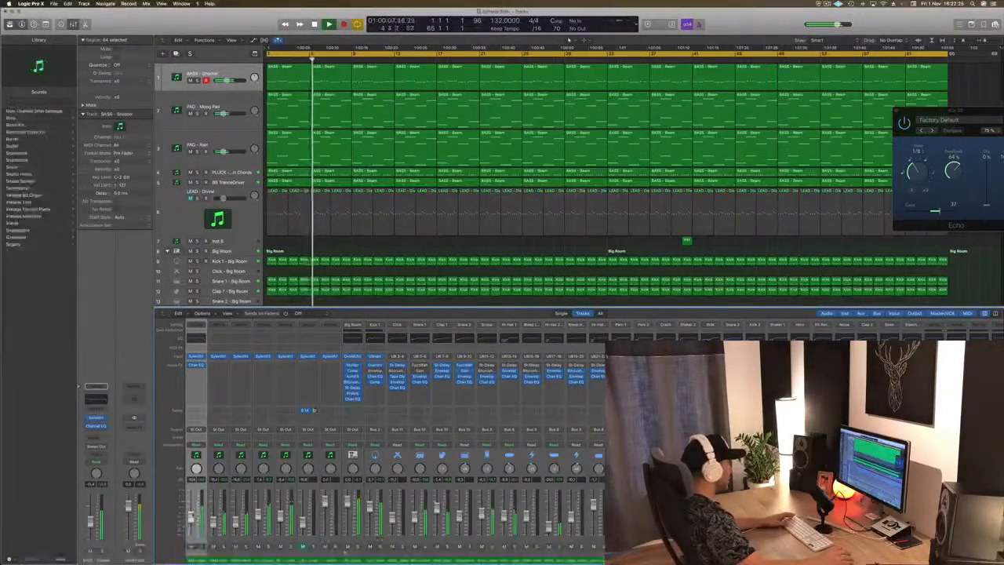
pyautogui.moveTo(191, 518)
pyautogui.mouseDown()
pyautogui.moveTo(186, 561)
pyautogui.moveTo(191, 517)
pyautogui.mouseUp()
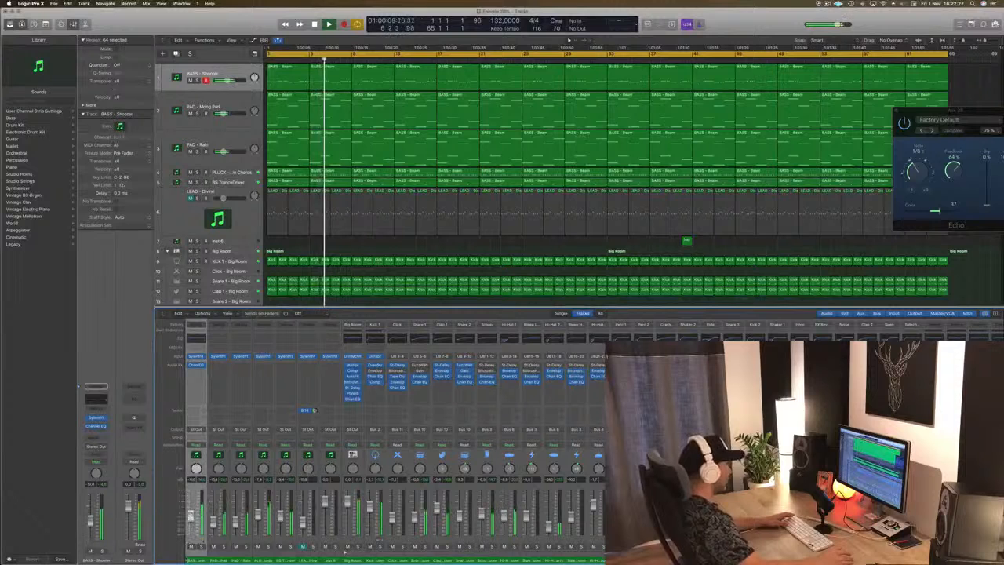
pyautogui.moveTo(195, 561); pyautogui.dragTo(711, 560)
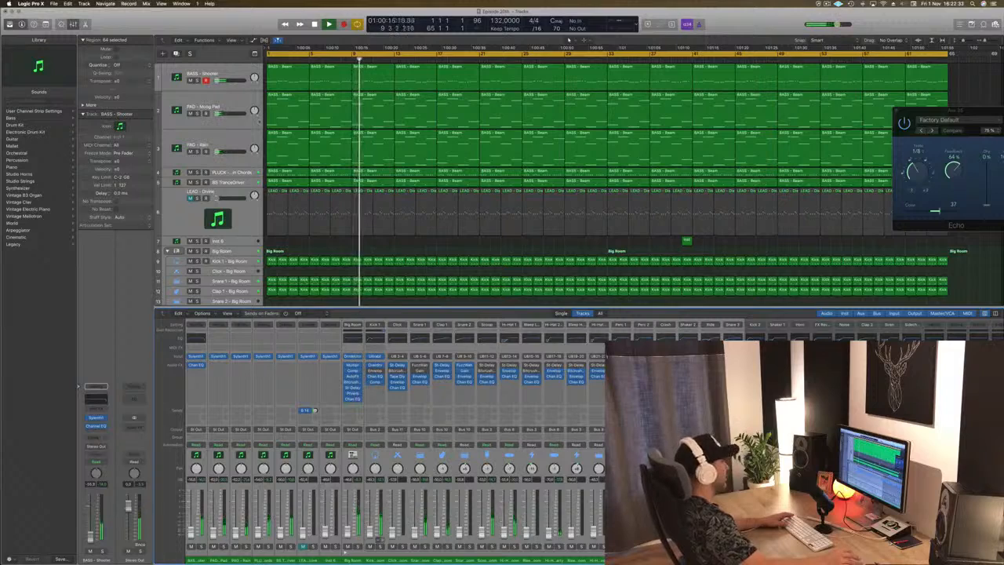
pyautogui.click(327, 242)
pyautogui.press('space')
pyautogui.scroll(1, 239, 113)
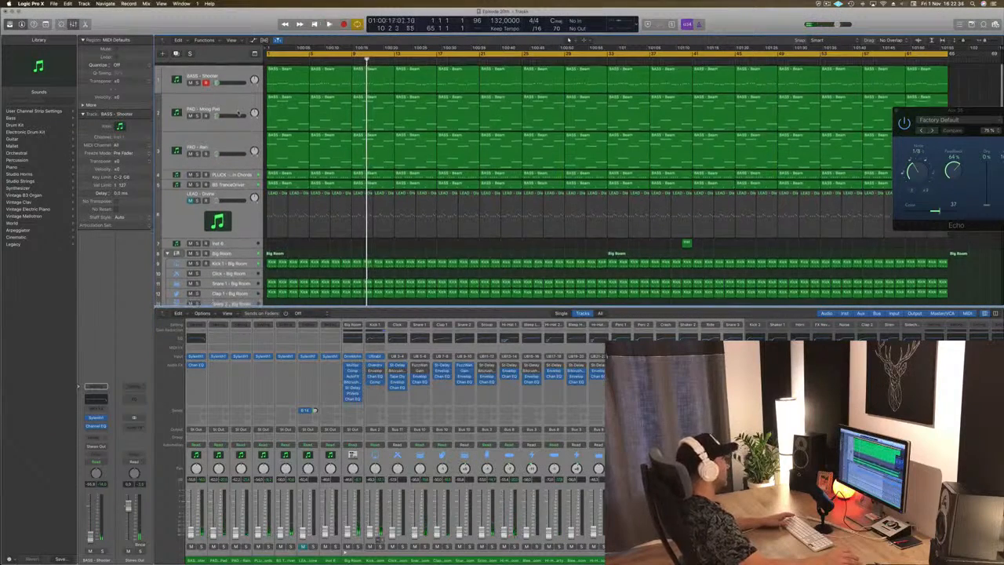
pyautogui.scroll(-1, 604, 180)
# Raise the Kick 1 fader and set the Big Room fader to 0.0 dB, and play the kick from the start.
pyautogui.click(248, 247)
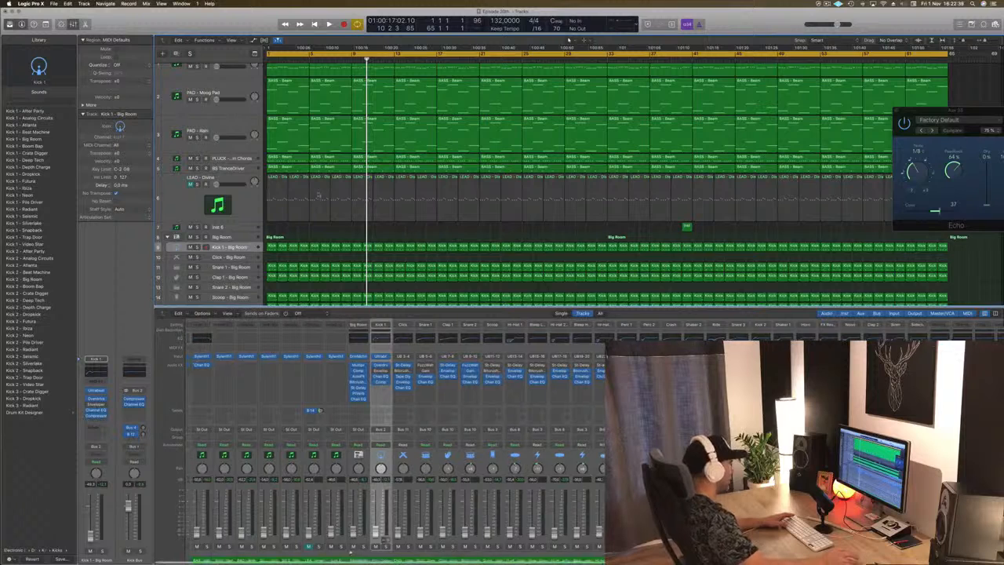
pyautogui.press('Return')
pyautogui.press('space')
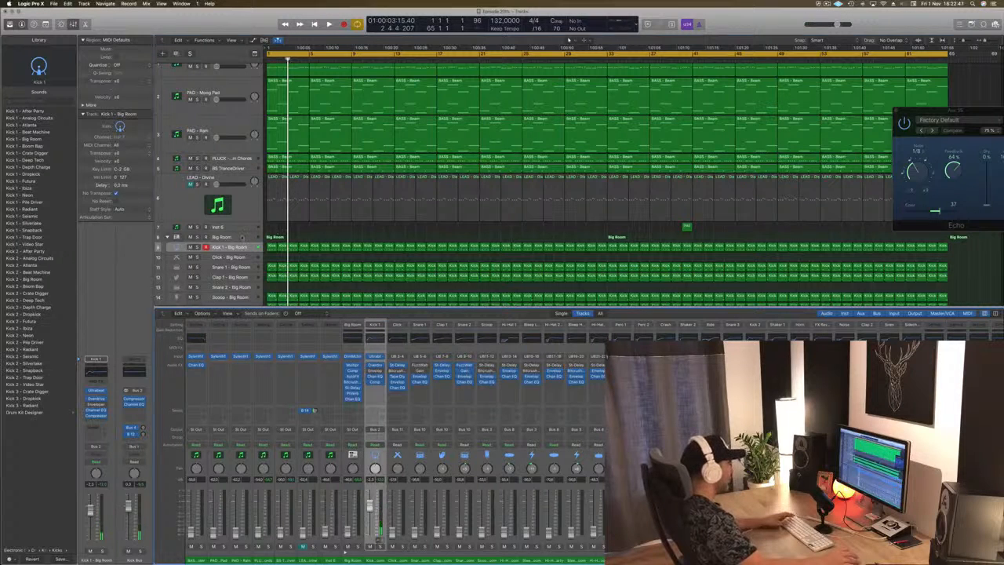
pyautogui.press('Up')
pyautogui.moveTo(347, 534); pyautogui.dragTo(348, 510)
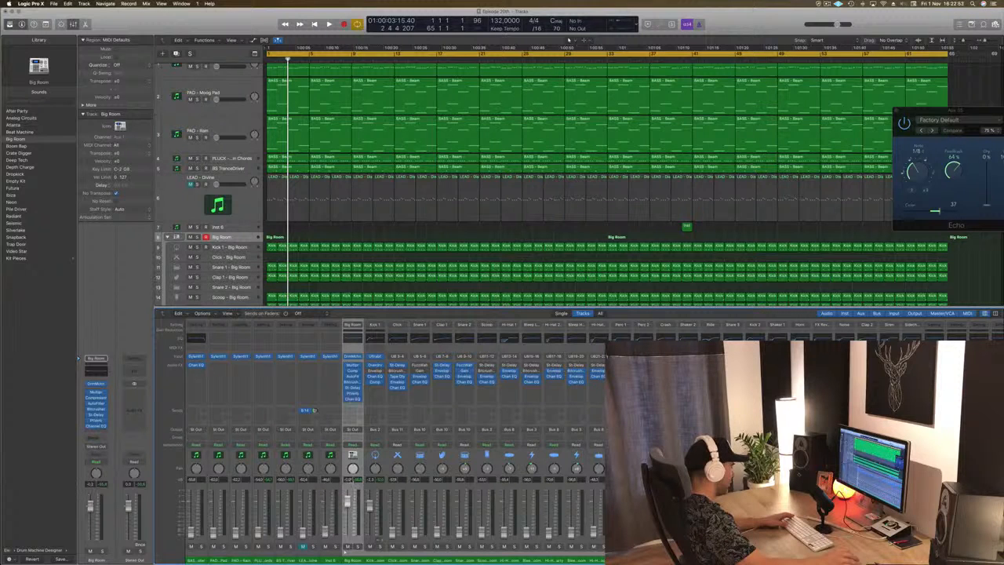
pyautogui.press('Return')
pyautogui.press('space')
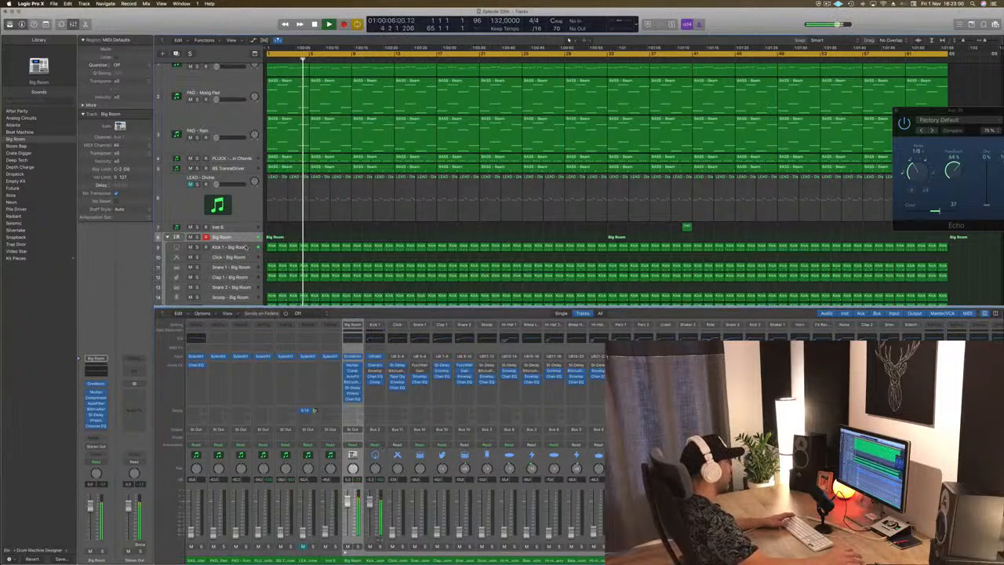
# Add a send to Bus 20 on the Kick 1 channel and set the Bus 20 aux channel to No Output.
pyautogui.click(245, 249)
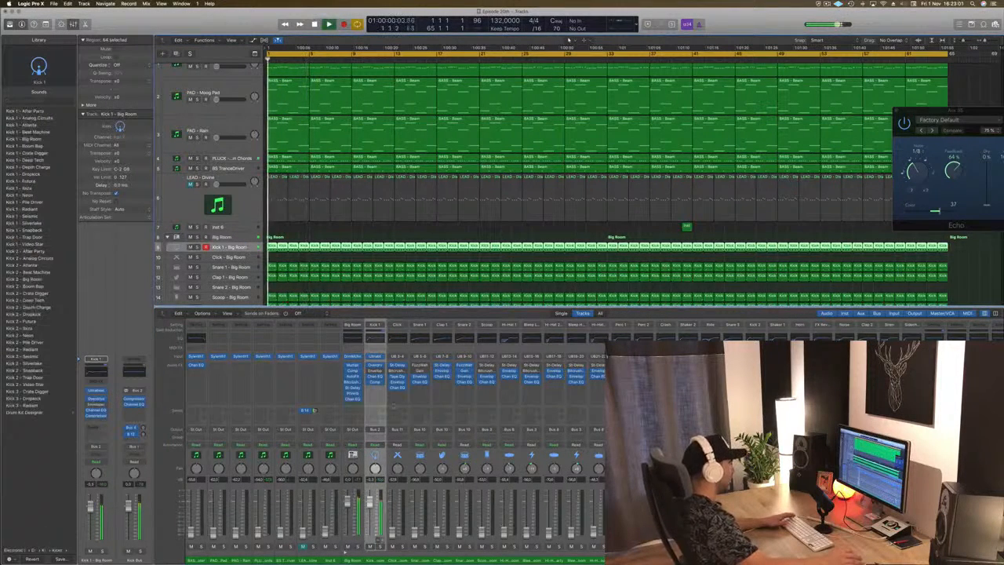
pyautogui.click(371, 416)
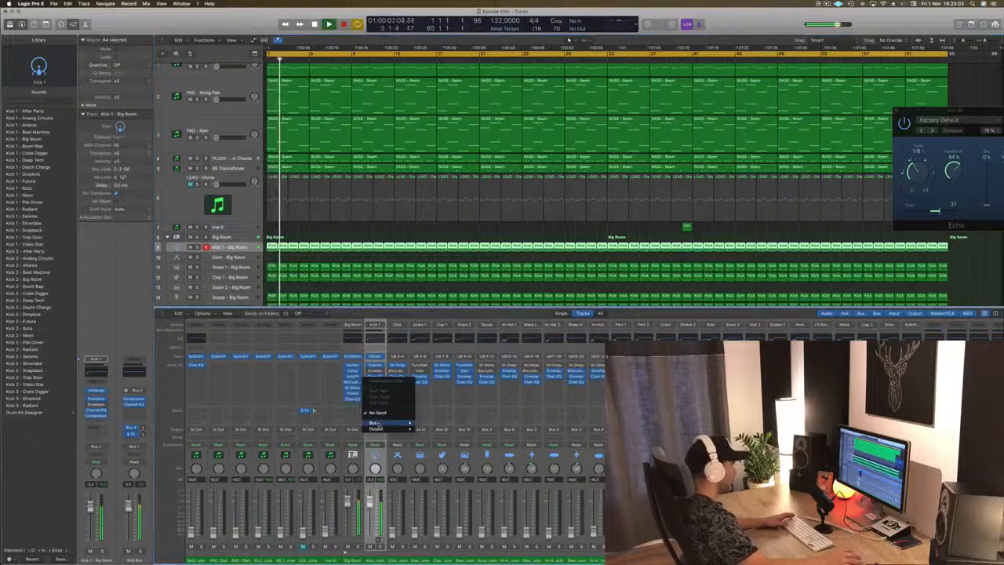
pyautogui.moveTo(386, 422)
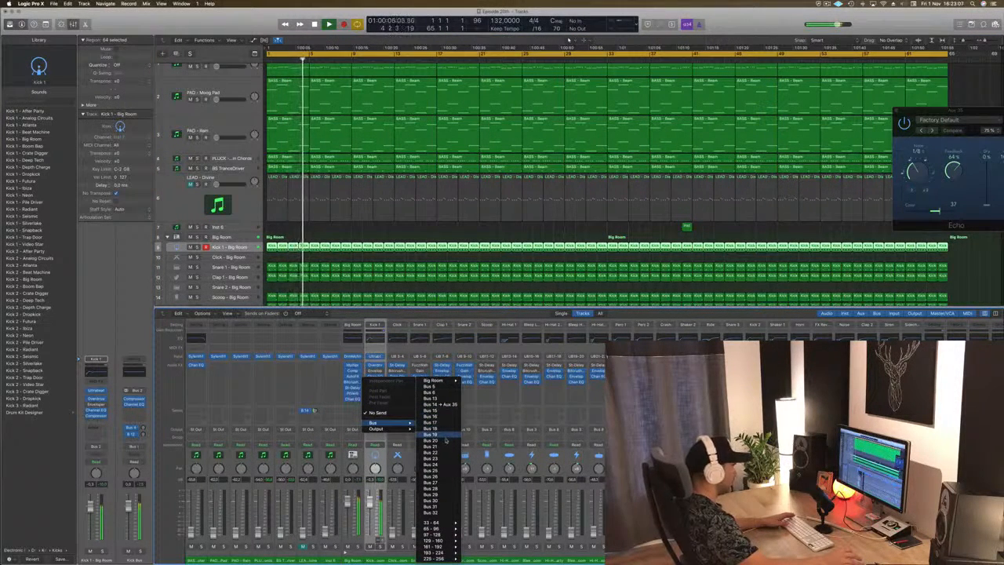
pyautogui.click(446, 441)
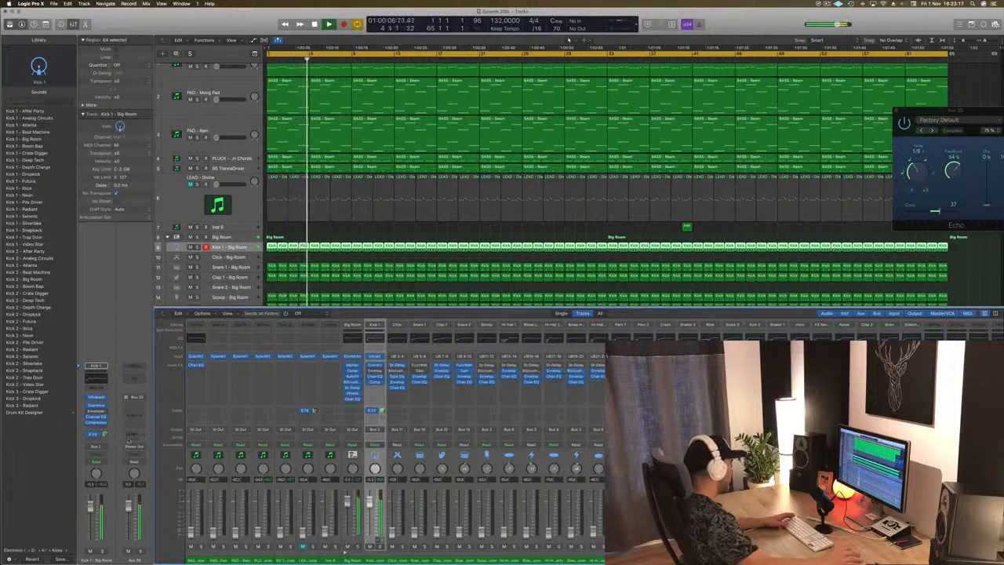
pyautogui.click(135, 445)
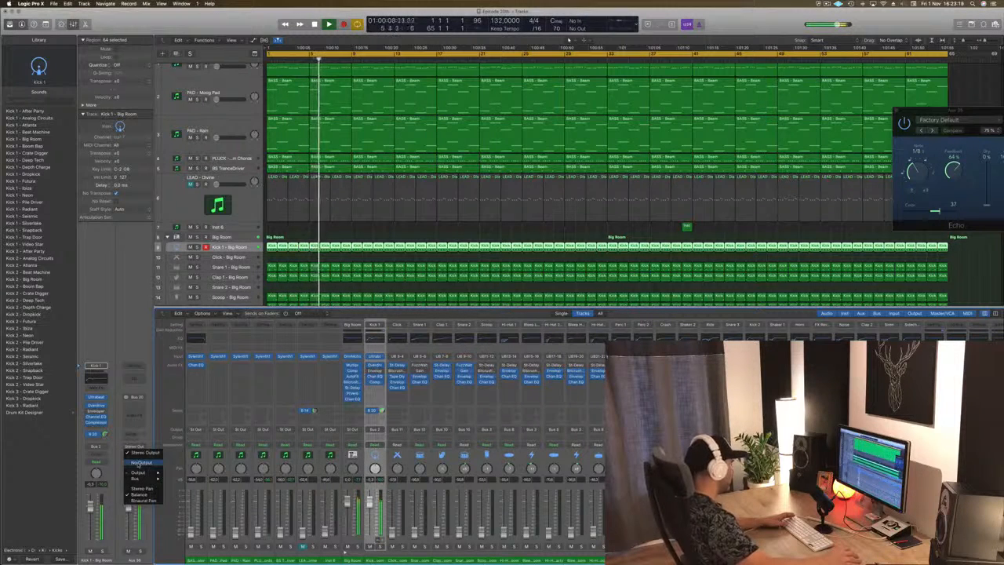
pyautogui.click(140, 463)
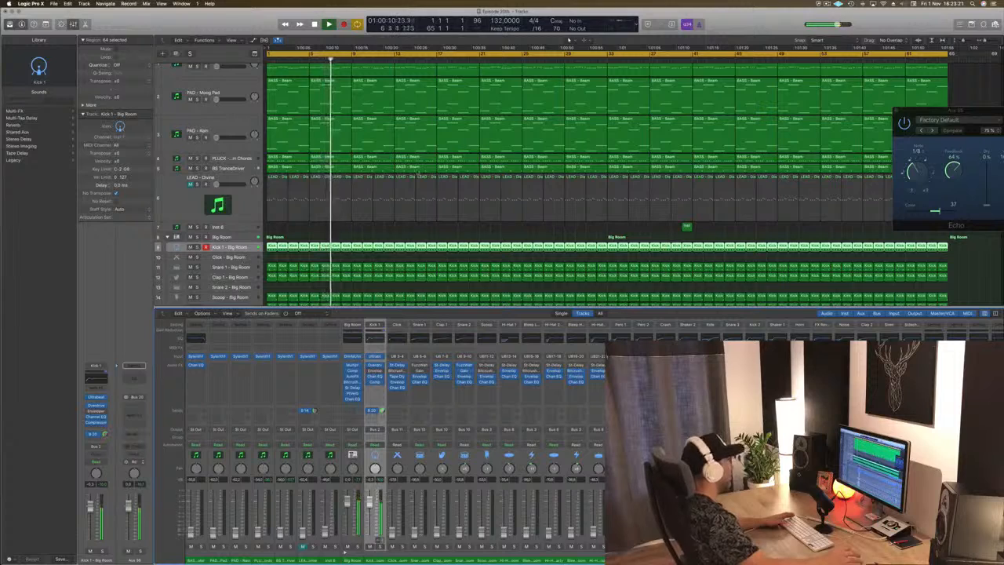
# Restart playback, select the BASS - Shooter track and raise its fader against the kick.
pyautogui.scroll(2, 243, 260)
pyautogui.press('space')
pyautogui.press('space')
pyautogui.click(233, 74)
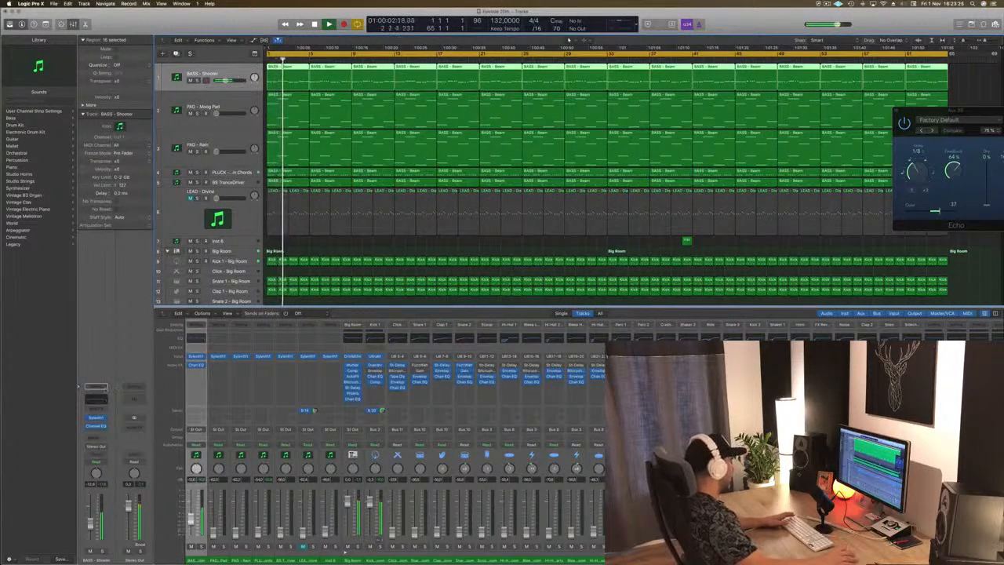
# Add a Compressor to the BASS - Shooter channel and set its side chain to Bus 20.
pyautogui.click(98, 432)
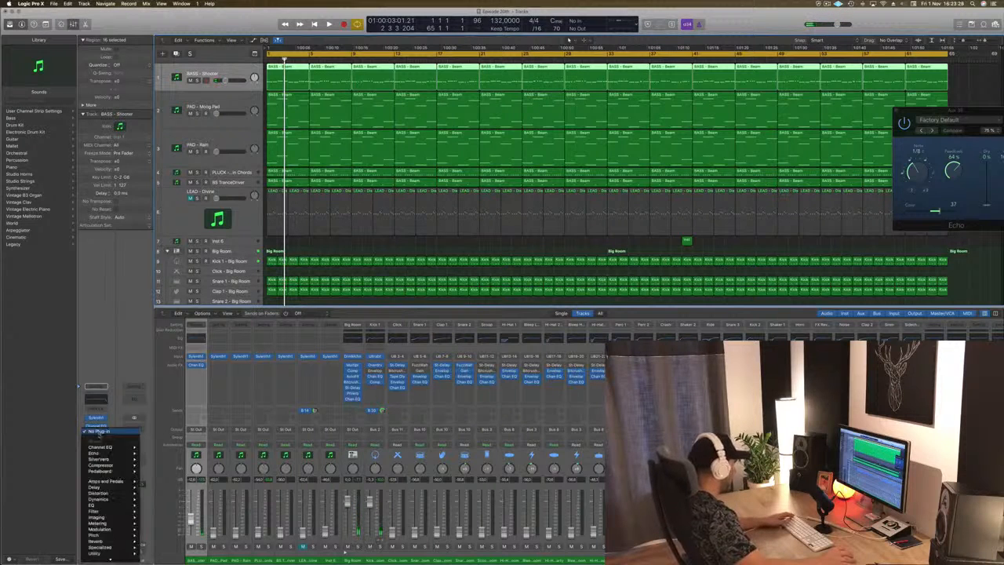
pyautogui.click(150, 466)
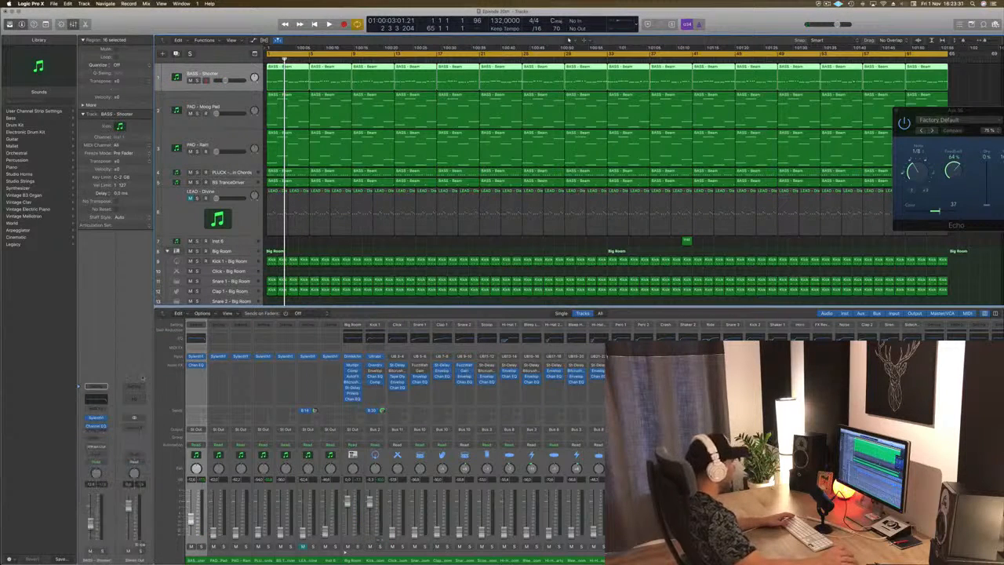
pyautogui.moveTo(322, 24); pyautogui.dragTo(353, 30)
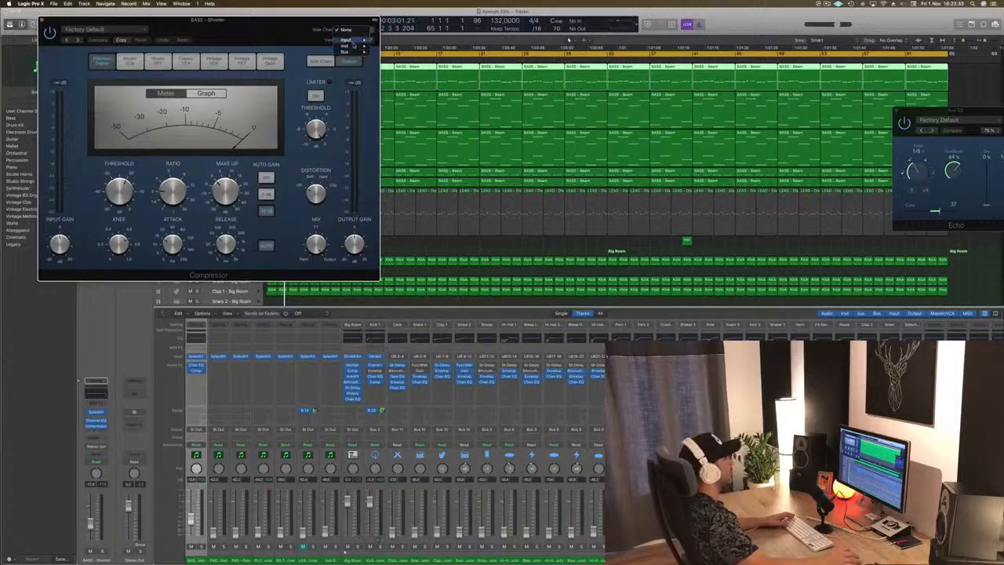
pyautogui.moveTo(349, 51)
pyautogui.click(407, 123)
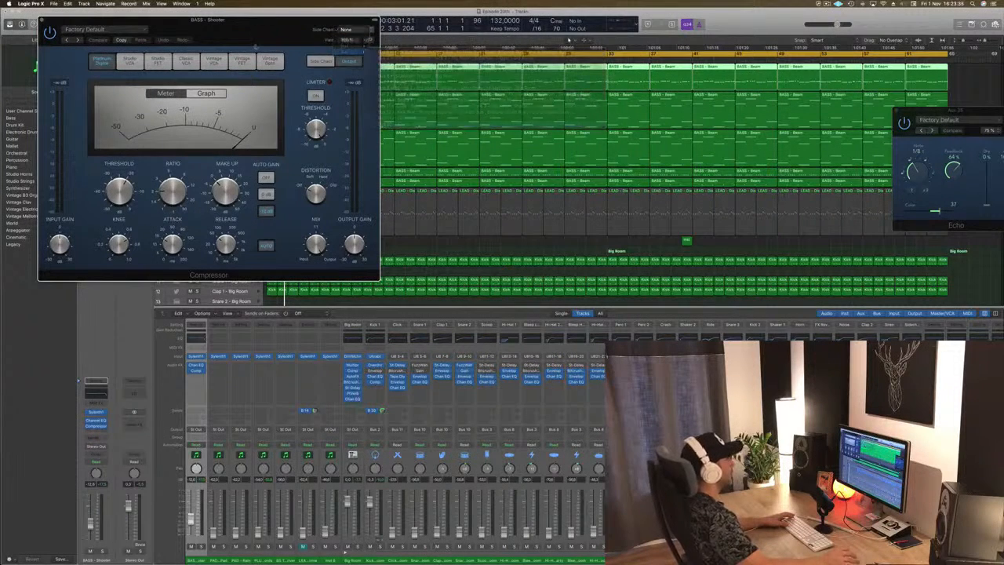
pyautogui.moveTo(242, 33); pyautogui.dragTo(448, 54)
# Adjust the bass compressor's ratio during playback, raise the BASS - Shooter fader and close the compressor.
pyautogui.press('space')
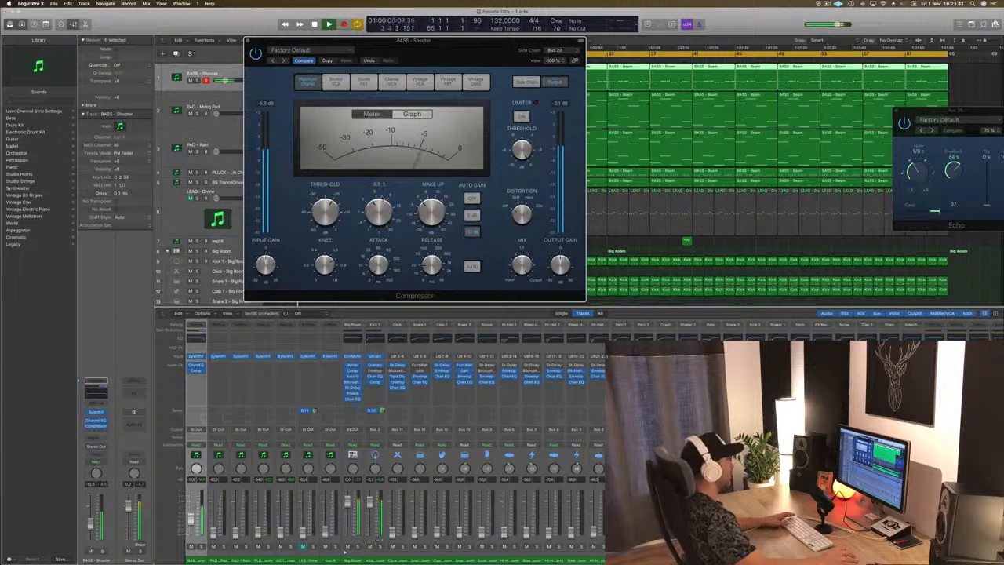
pyautogui.moveTo(414, 69); pyautogui.dragTo(575, 89)
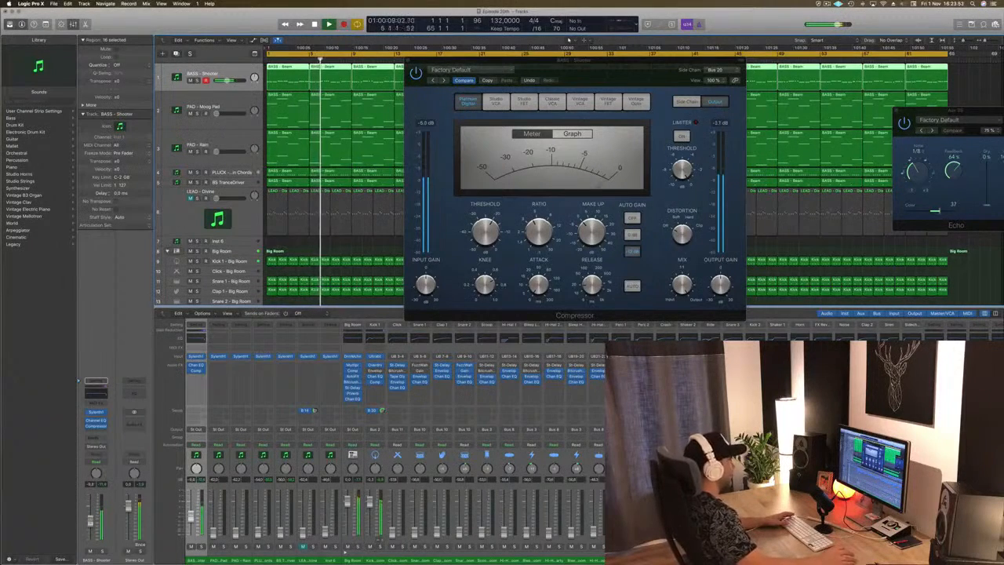
pyautogui.moveTo(425, 60); pyautogui.dragTo(388, 67)
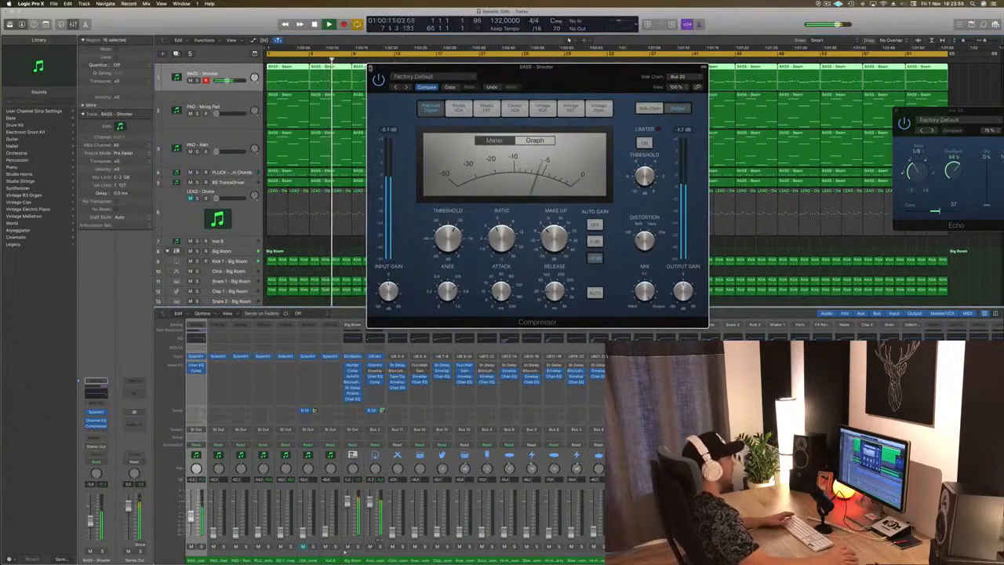
pyautogui.press('super+w')
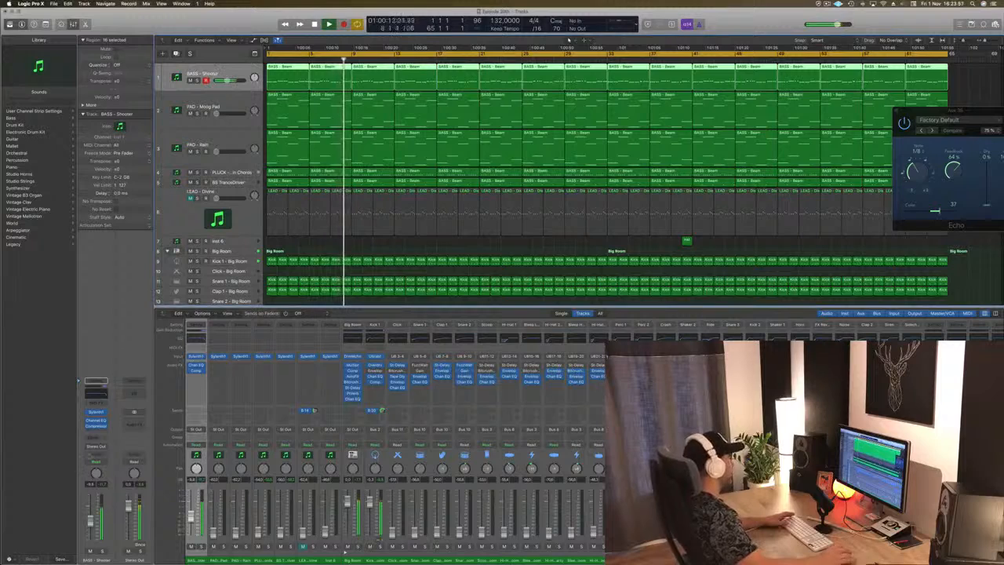
# Adjust the filter cutoff of the BASS - Shooter sound in Sylenth1 during playback and close the synth.
pyautogui.click(97, 412)
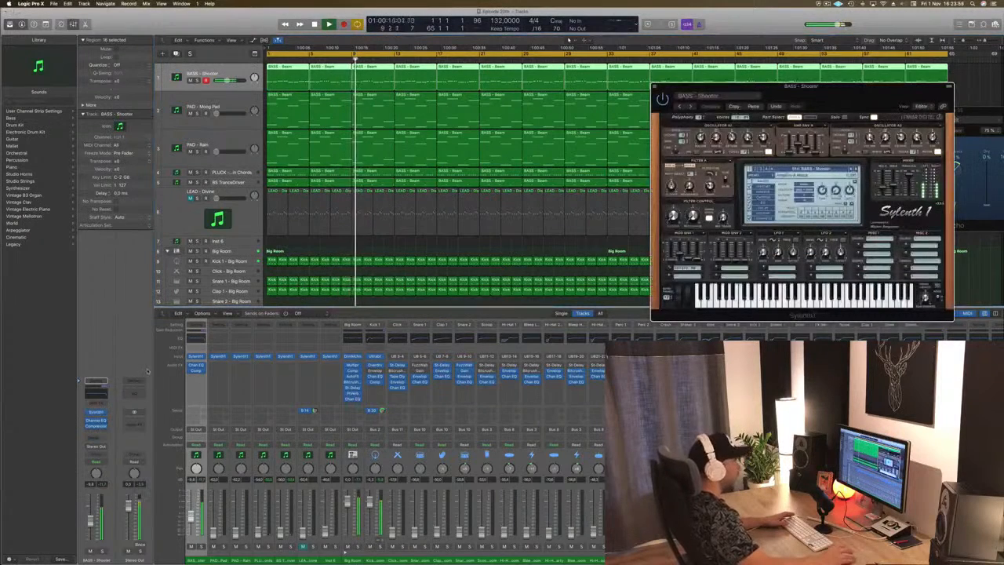
pyautogui.moveTo(784, 86); pyautogui.dragTo(603, 127)
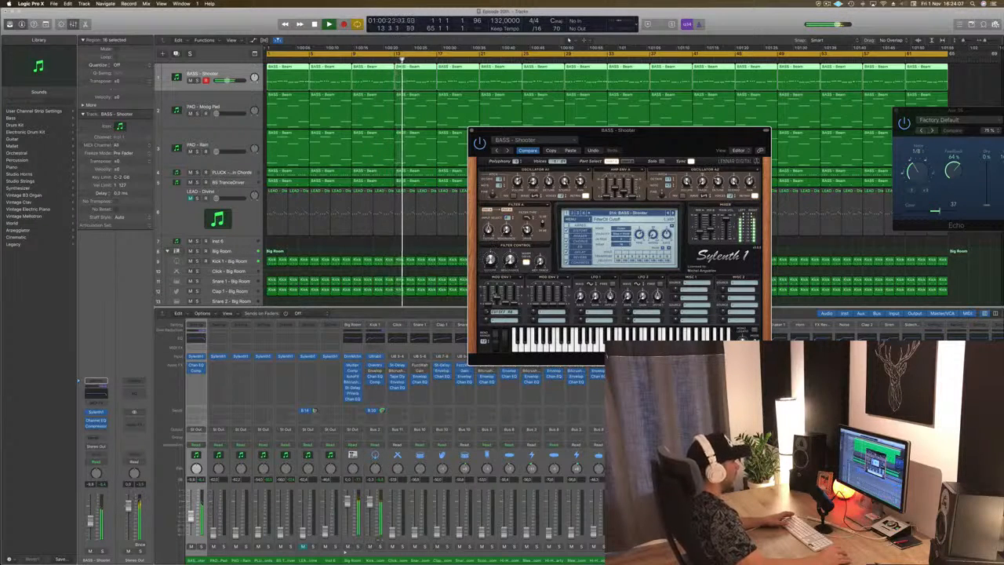
pyautogui.moveTo(650, 144); pyautogui.dragTo(557, 129)
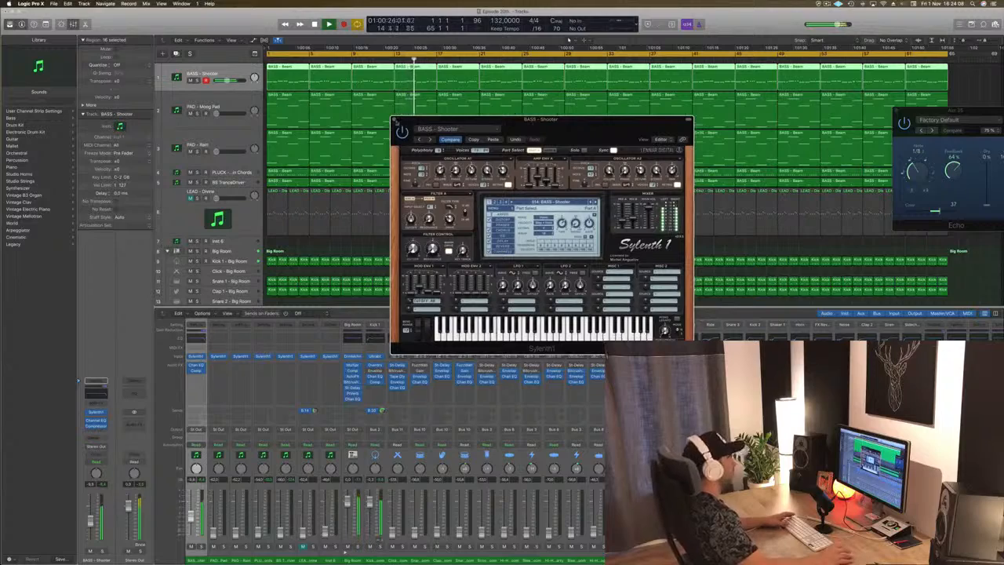
pyautogui.click(395, 120)
# Replay the arrangement from the start and raise the Snare 1 and Clap 1 faders.
pyautogui.press('Return')
pyautogui.scroll(-5, 225, 164)
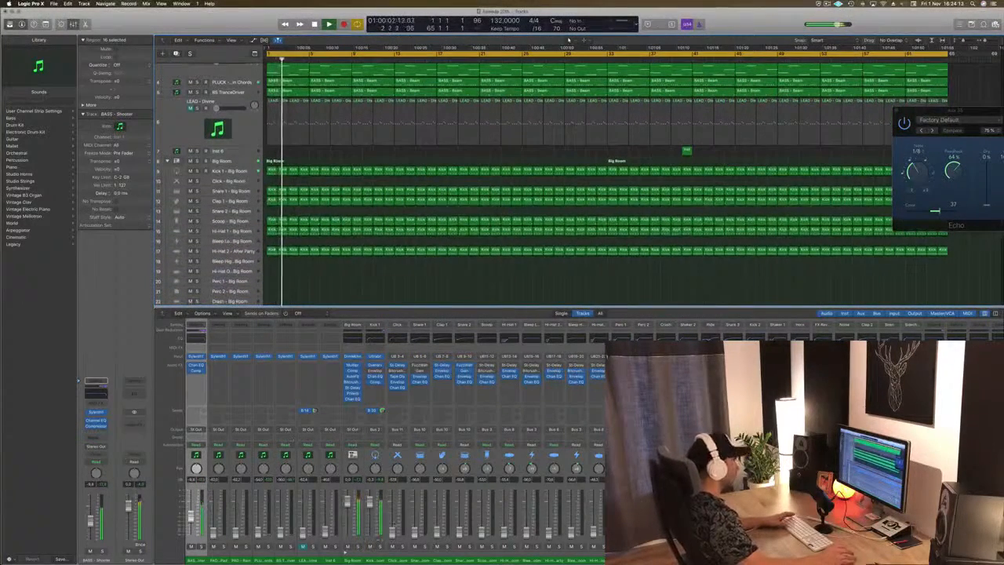
pyautogui.press('Return')
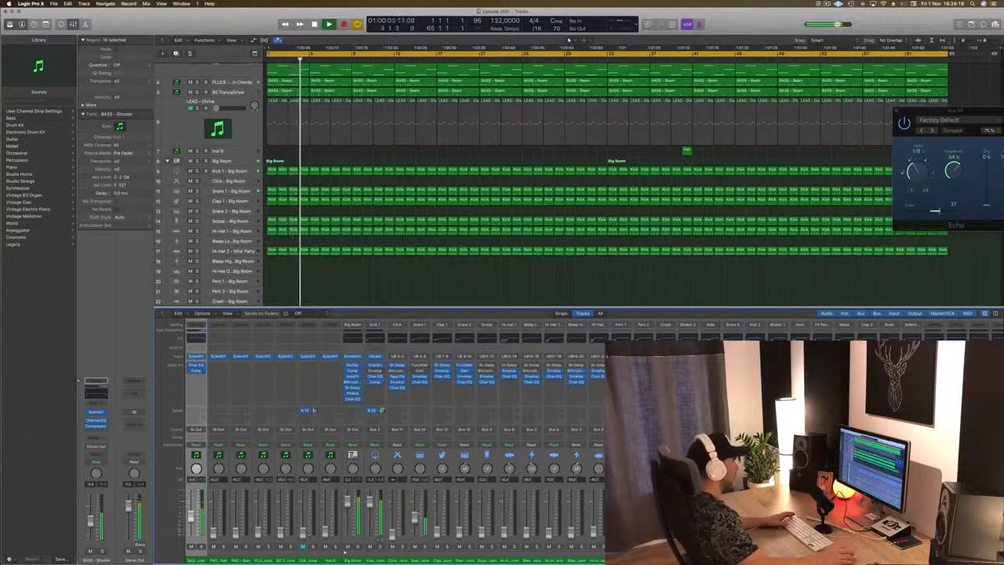
pyautogui.moveTo(420, 512); pyautogui.dragTo(421, 516)
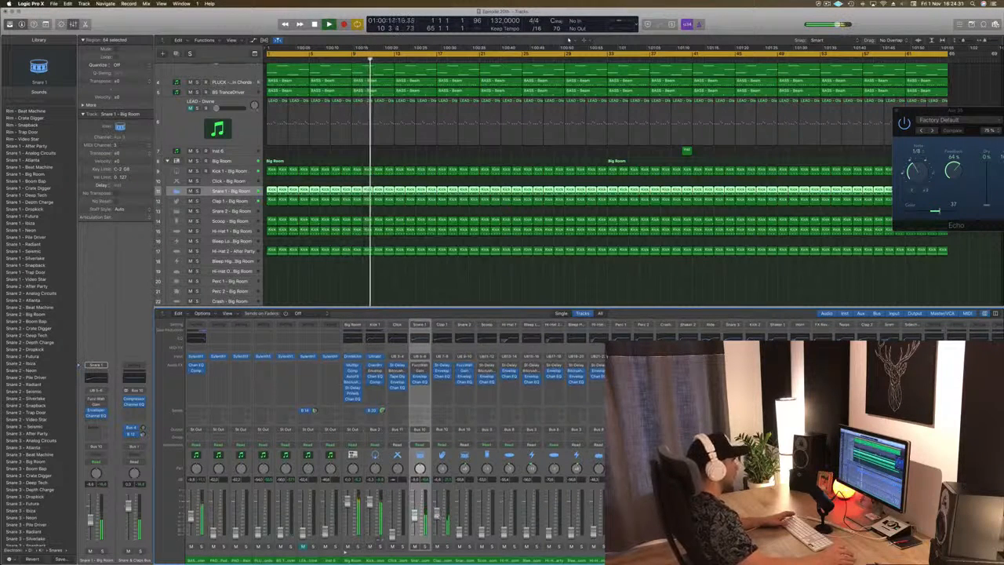
# Compare the Clap 1 channel EQ with its low cut switched off and on, and close the EQ.
pyautogui.click(443, 339)
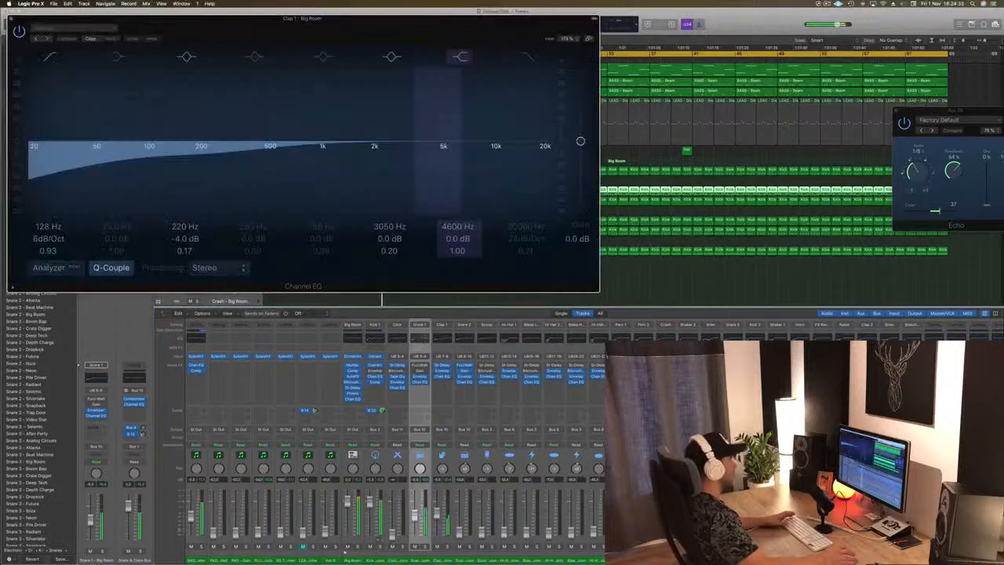
pyautogui.click(50, 61)
pyautogui.click(50, 61)
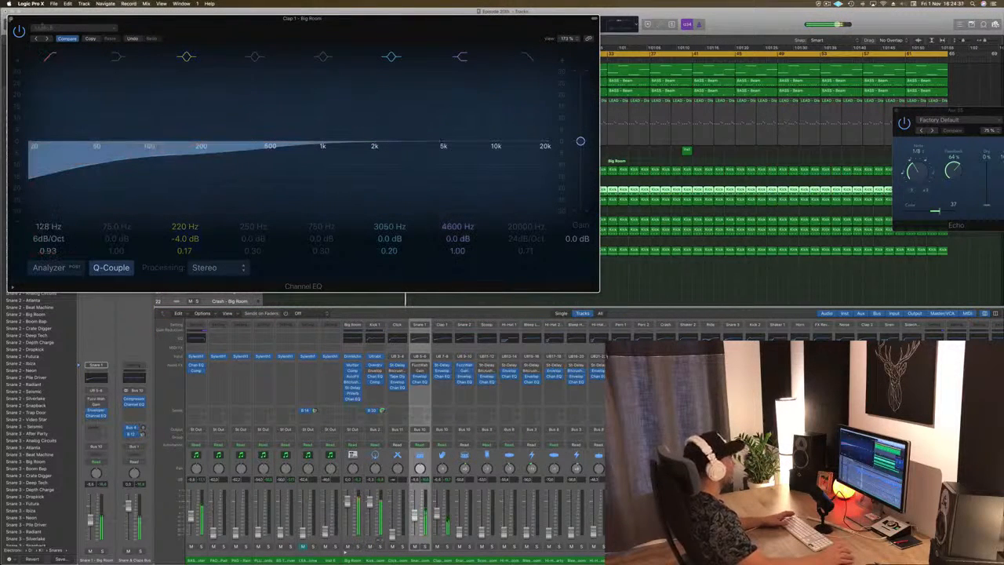
pyautogui.click(11, 19)
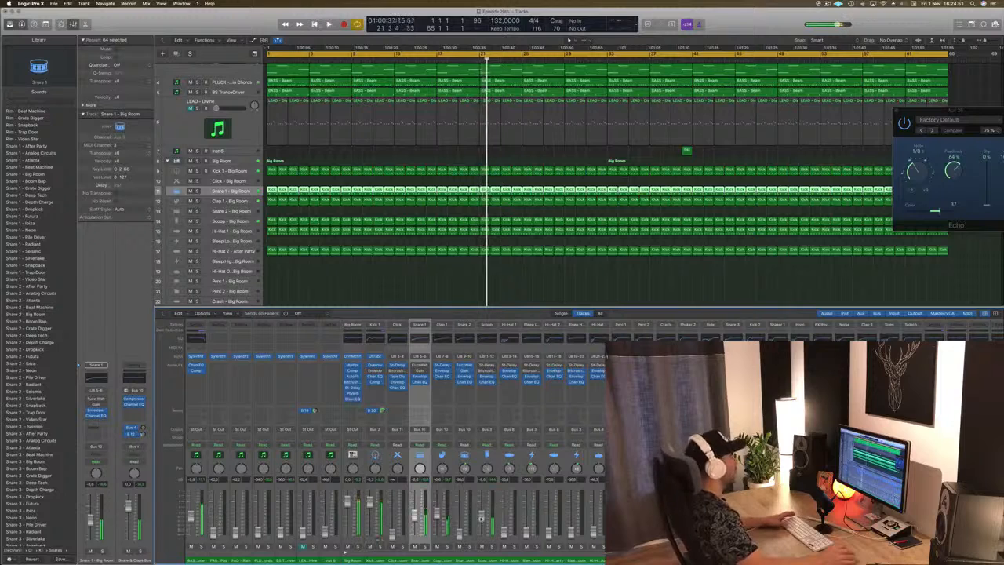
# Replay the drums from the start and bring in the Scoop, Hi-Hat 1 and Hi-Hat 2 channels by raising their faders.
pyautogui.press('Return')
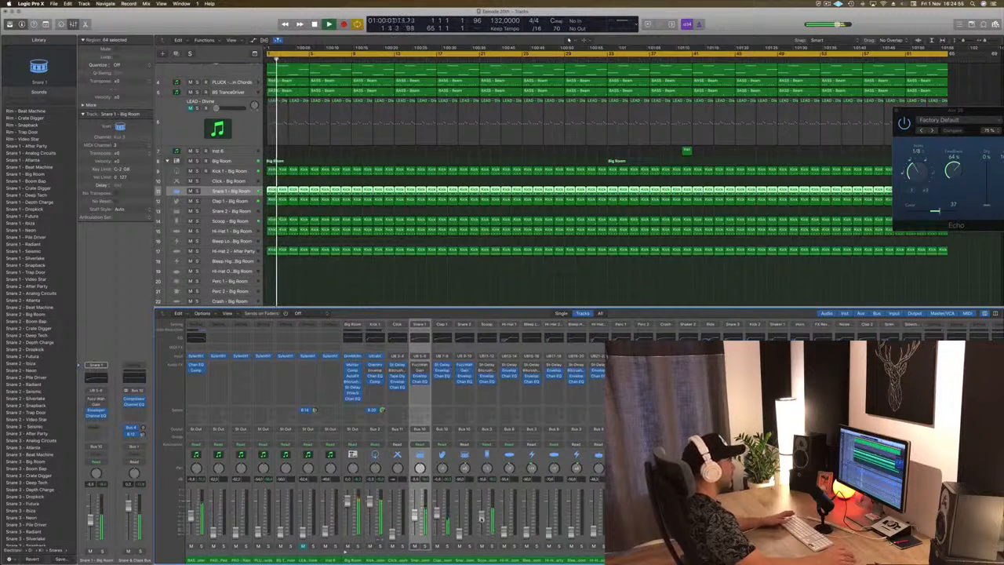
pyautogui.press('Return')
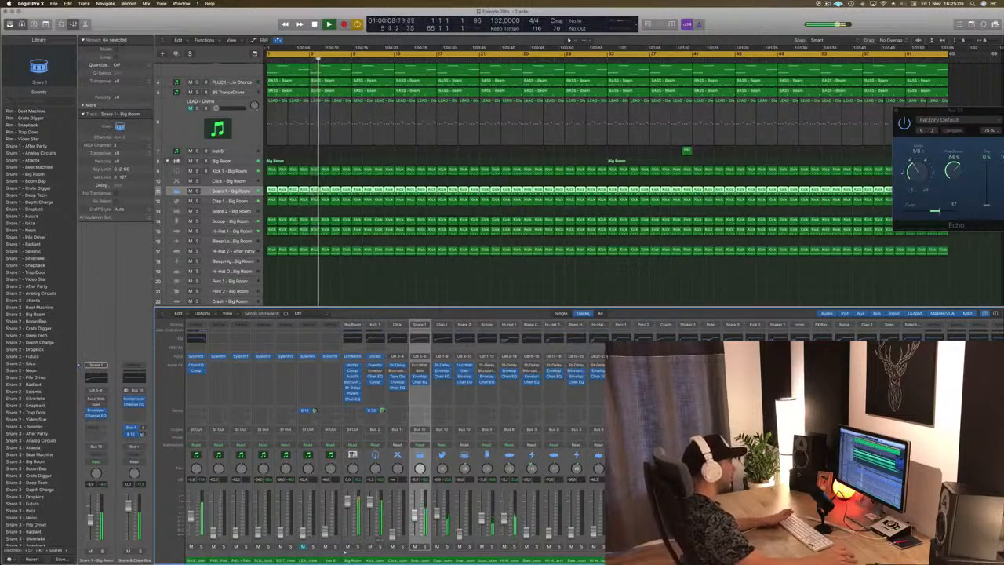
pyautogui.press('Down')
pyautogui.press('Down')
pyautogui.press('Down')
pyautogui.press('Down')
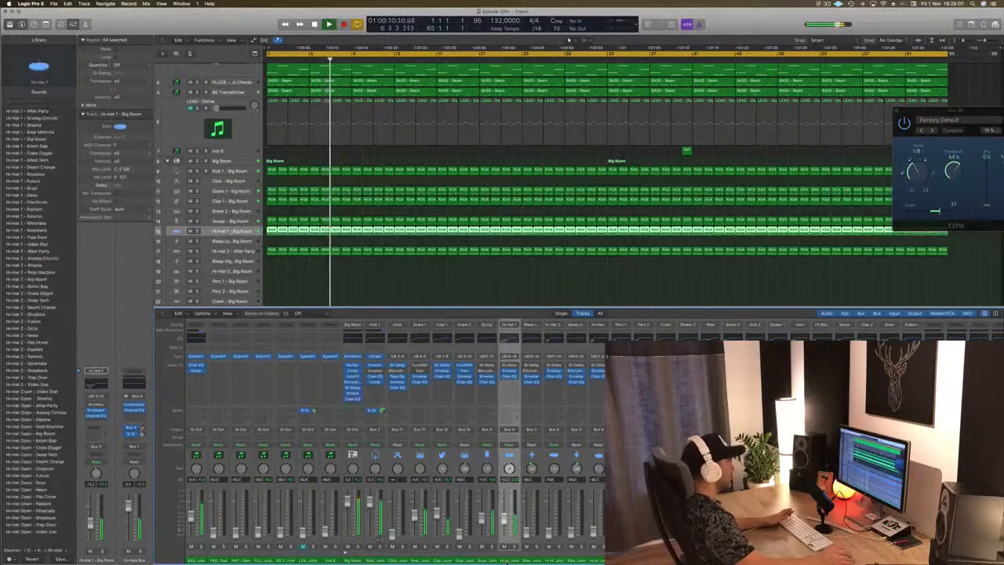
pyautogui.press('Down')
pyautogui.press('Down')
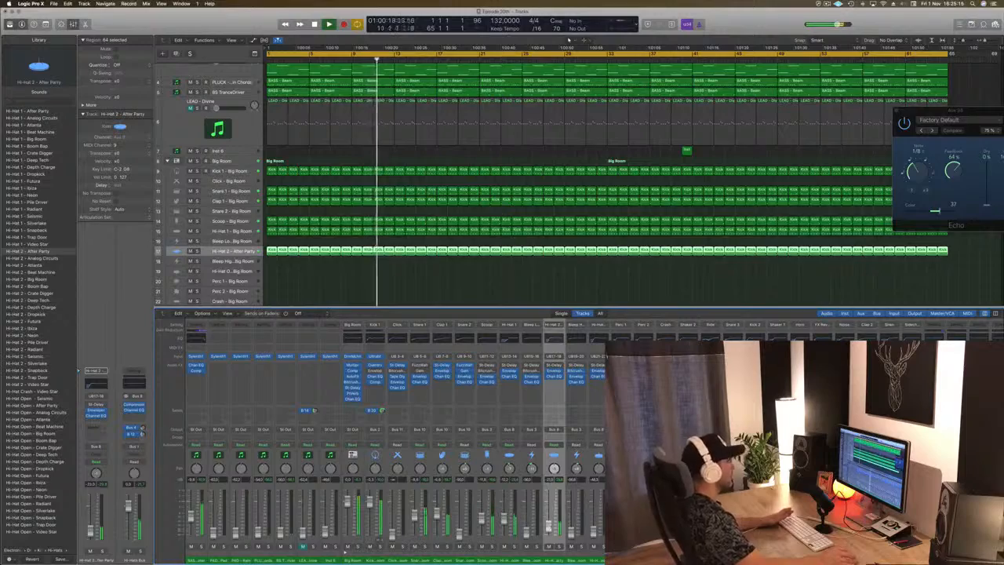
# Raise the Shaker 2 and Snare 3 faders during playback.
pyautogui.scroll(-5, 520, 278)
pyautogui.scroll(-1, 520, 184)
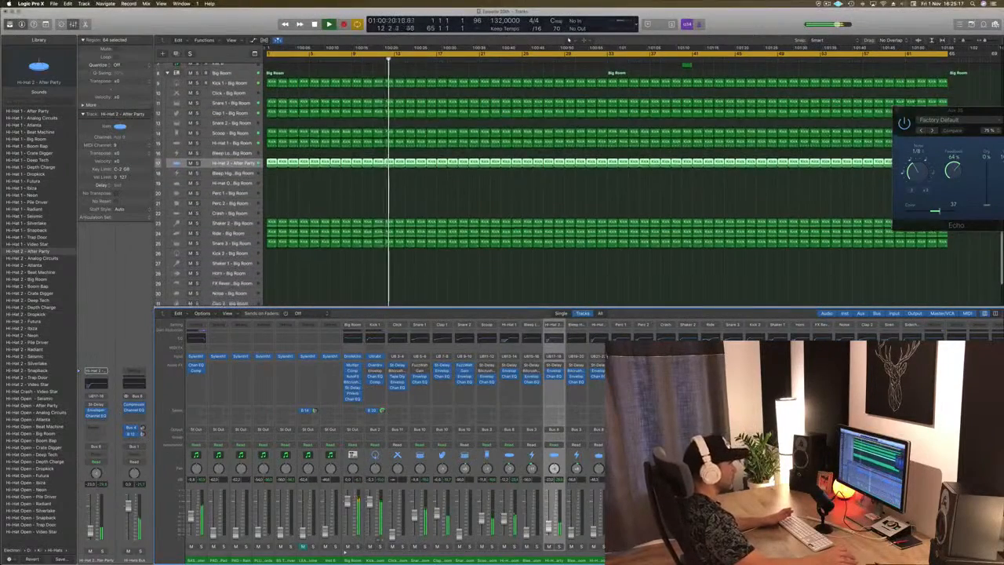
pyautogui.click(230, 203)
pyautogui.click(685, 536)
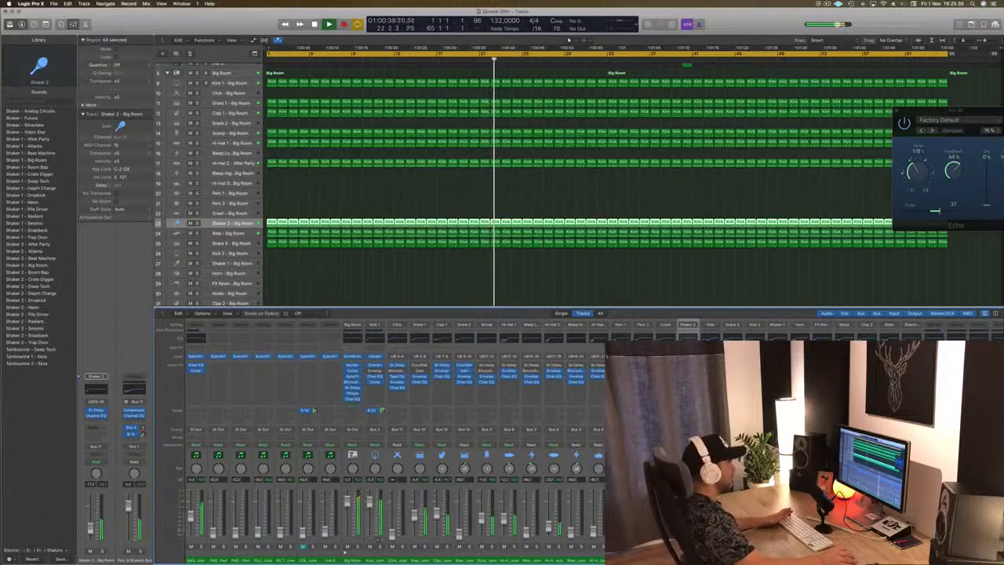
pyautogui.press('Down')
pyautogui.press('Down')
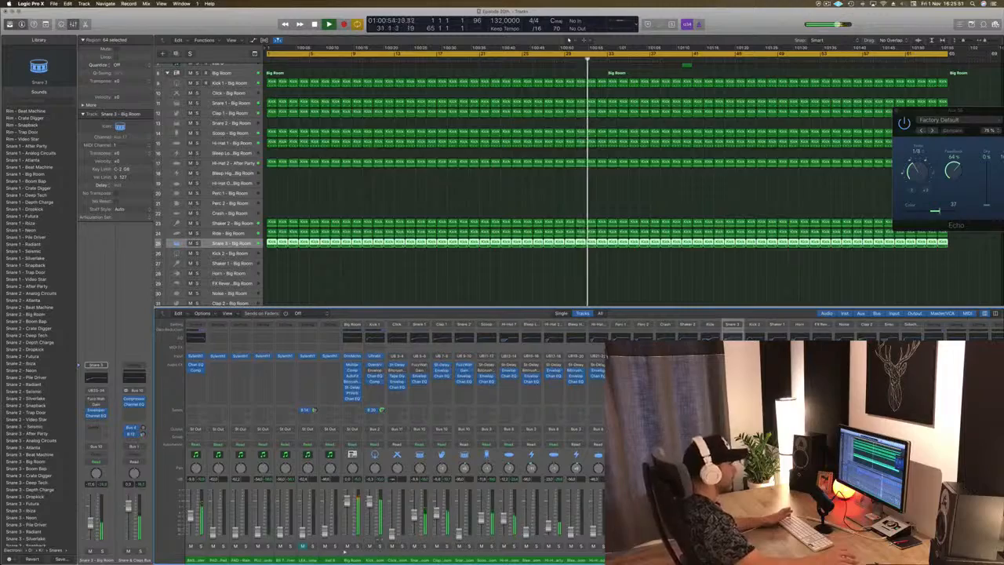
# Select the PAD - Moog Pad track and add a Compressor to its channel.
pyautogui.scroll(10, 604, 180)
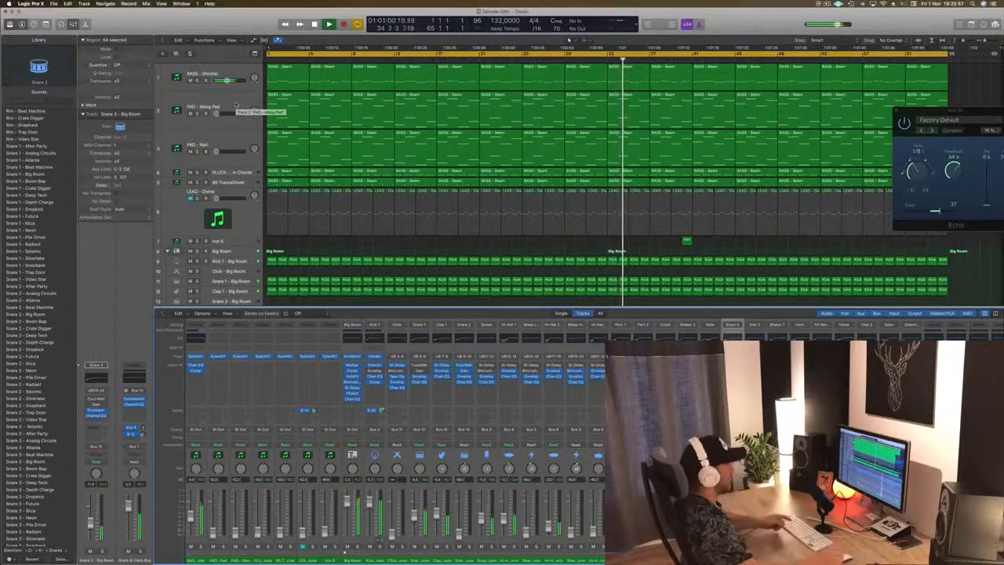
pyautogui.click(247, 224)
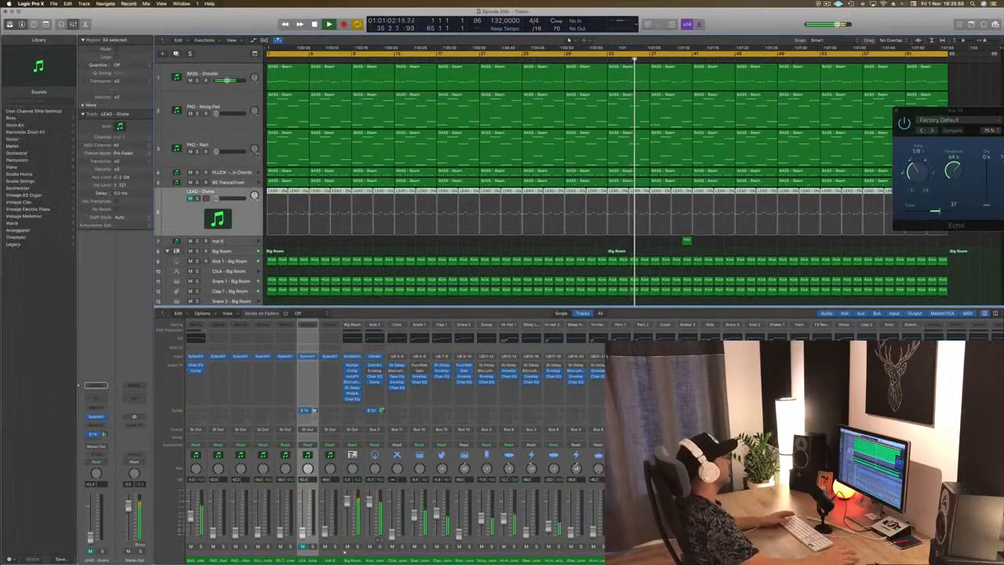
pyautogui.click(242, 99)
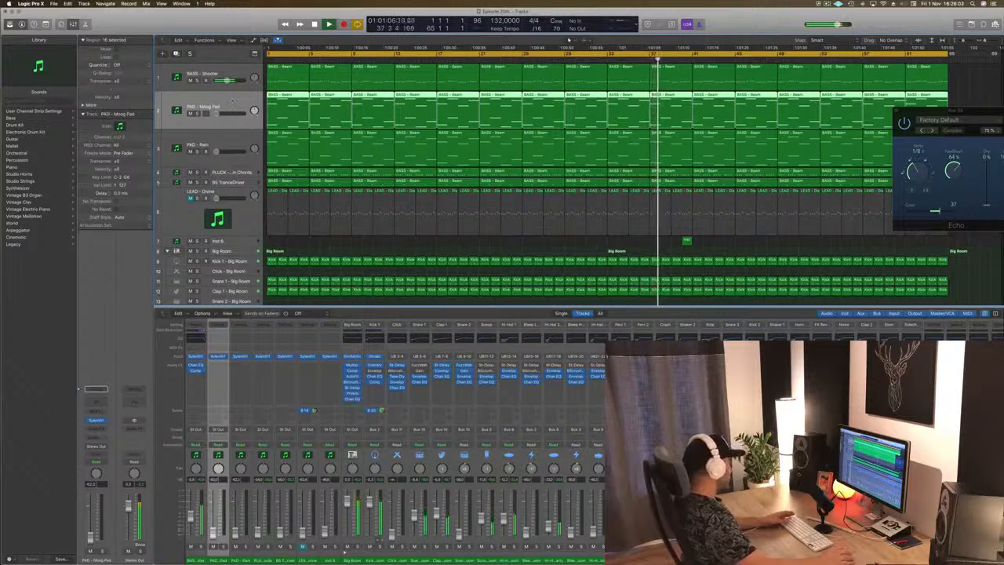
pyautogui.click(96, 431)
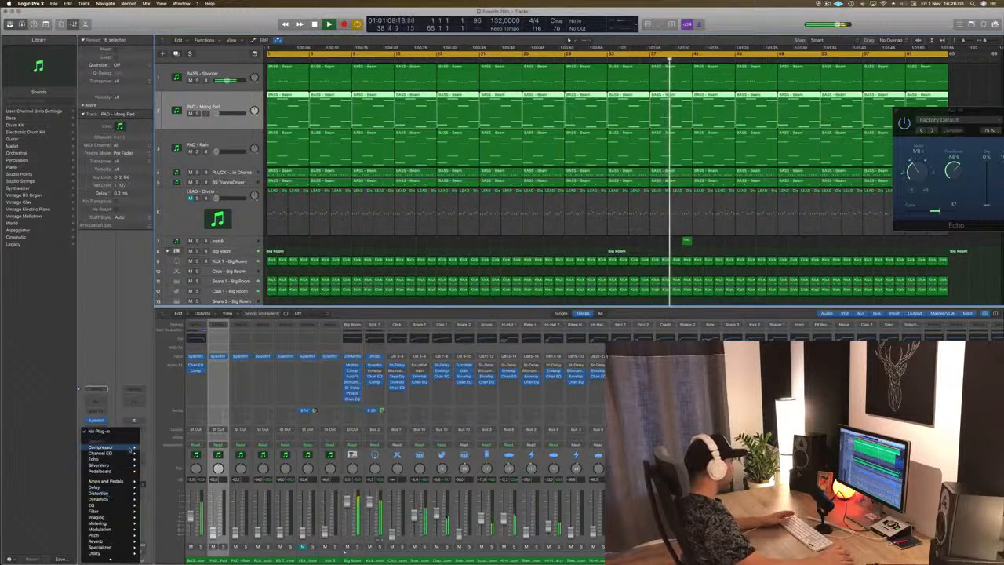
pyautogui.click(153, 447)
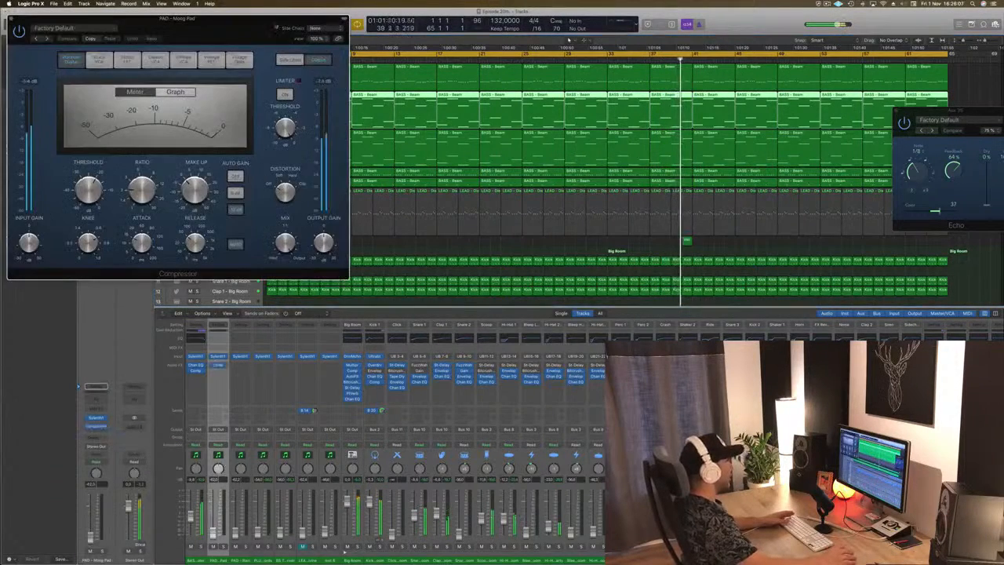
# Set the Moog Pad compressor's side chain to Bus 20 and raise the PAD - Moog Pad fader.
pyautogui.click(827, 4)
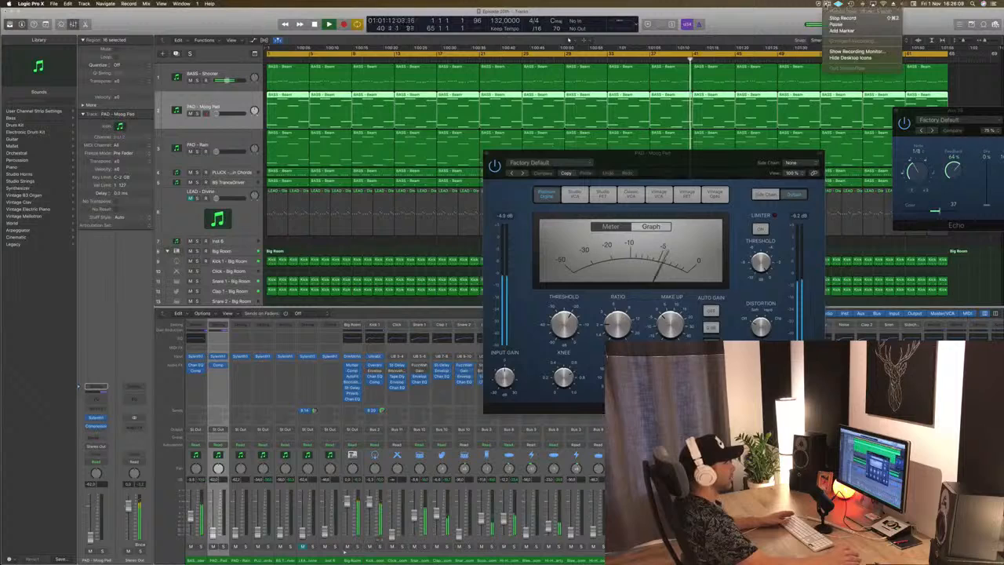
pyautogui.click(777, 19)
pyautogui.moveTo(664, 155); pyautogui.dragTo(541, 159)
pyautogui.click(680, 169)
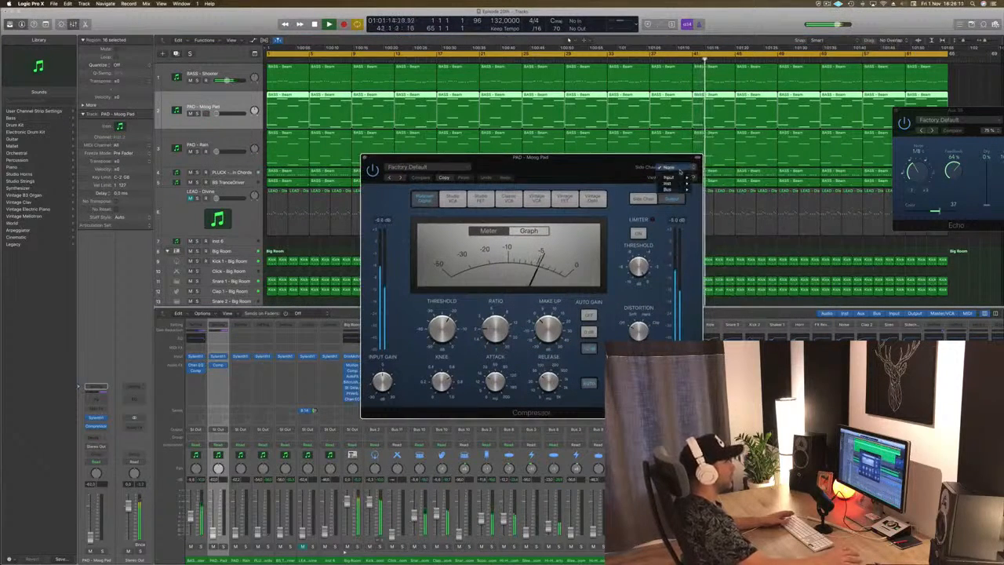
pyautogui.moveTo(670, 189)
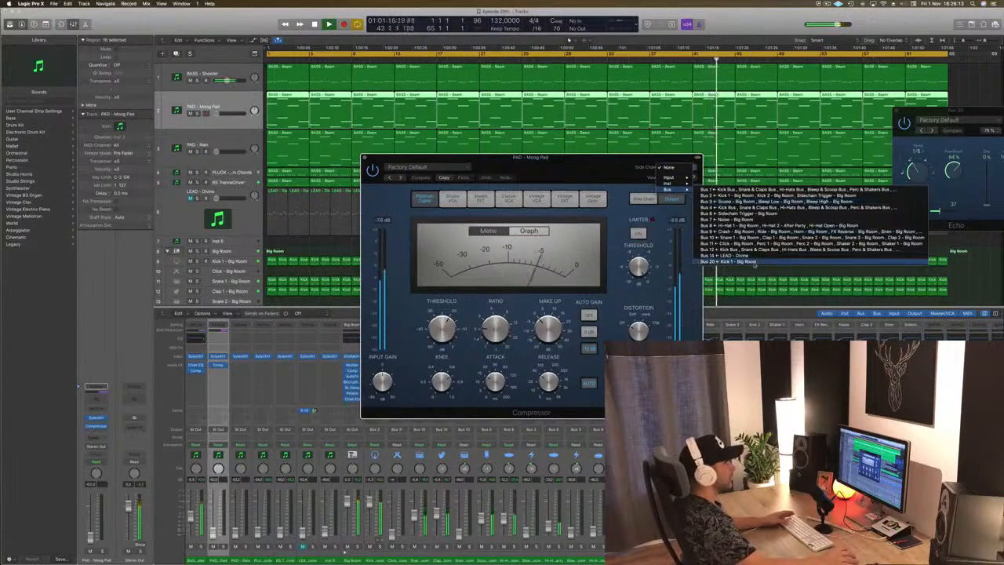
pyautogui.click(749, 262)
pyautogui.moveTo(583, 167); pyautogui.dragTo(618, 154)
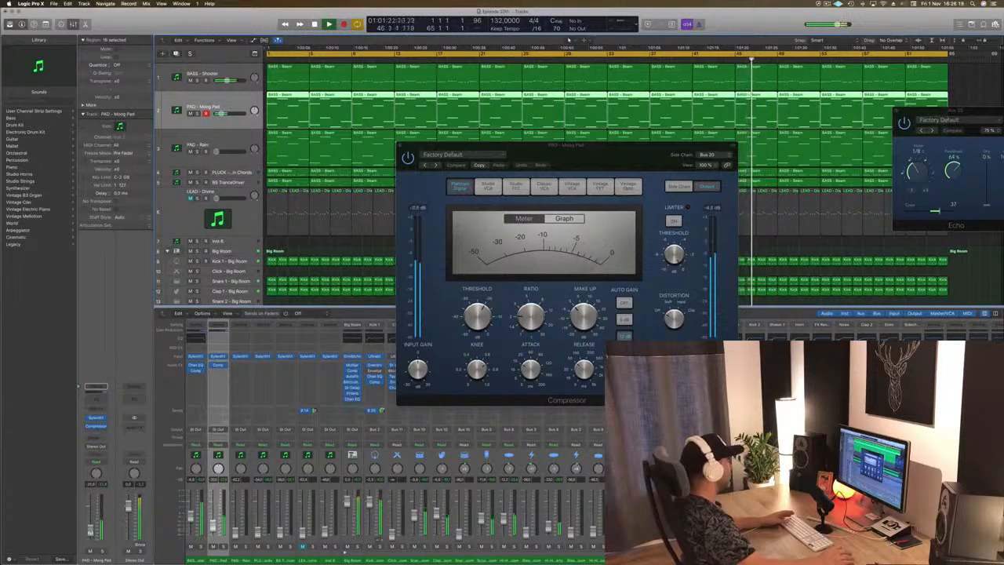
# Add a Channel EQ to the PAD - Moog Pad channel and enable its low cut with the cutoff just above 100 Hz.
pyautogui.click(93, 401)
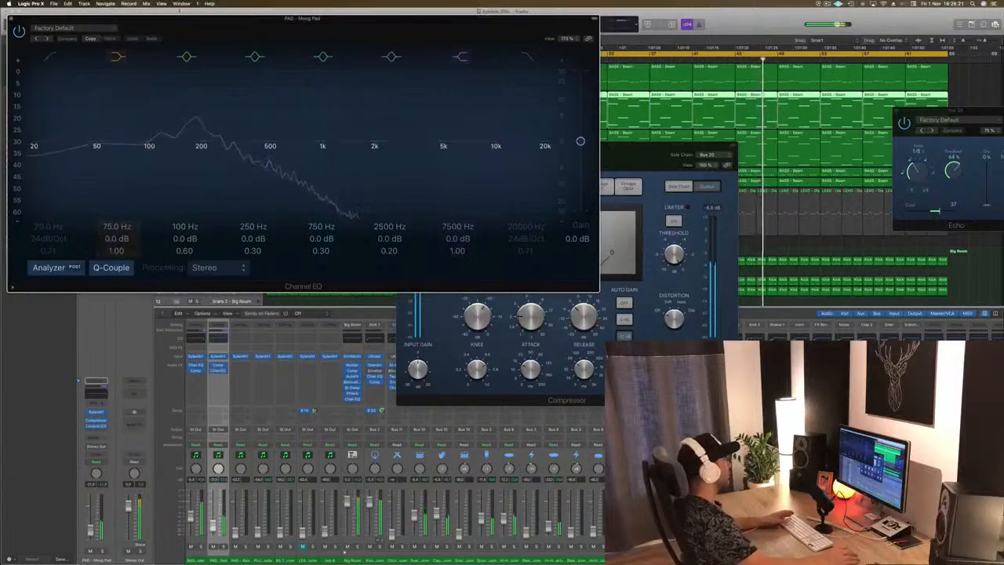
pyautogui.click(181, 4)
pyautogui.moveTo(141, 25); pyautogui.dragTo(246, 43)
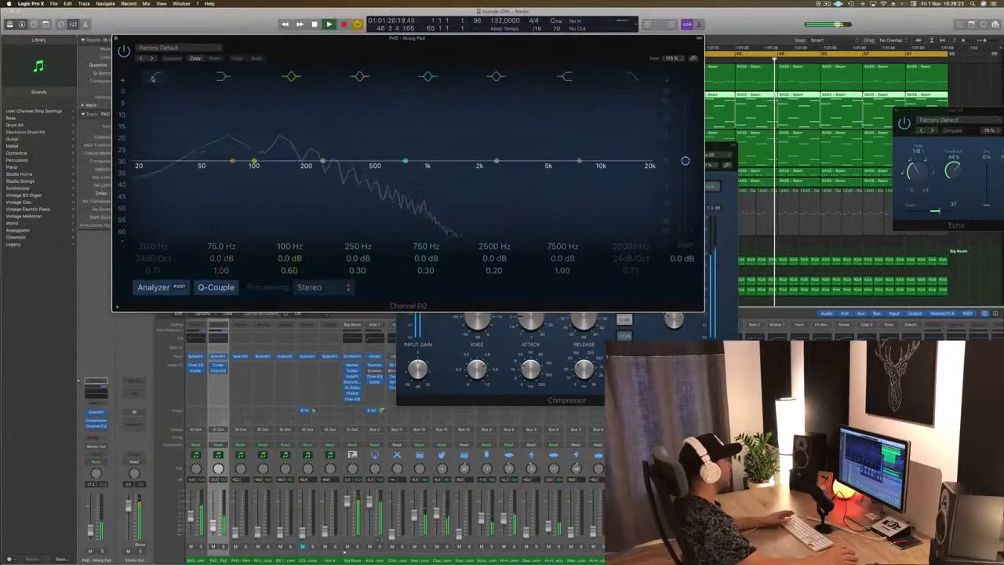
pyautogui.click(156, 76)
pyautogui.moveTo(155, 167); pyautogui.dragTo(270, 172)
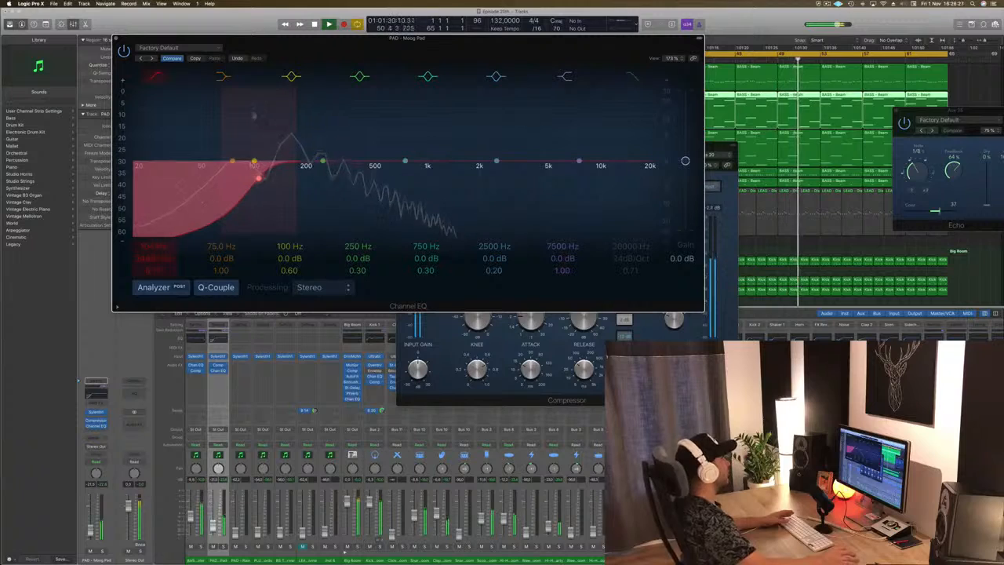
pyautogui.click(116, 38)
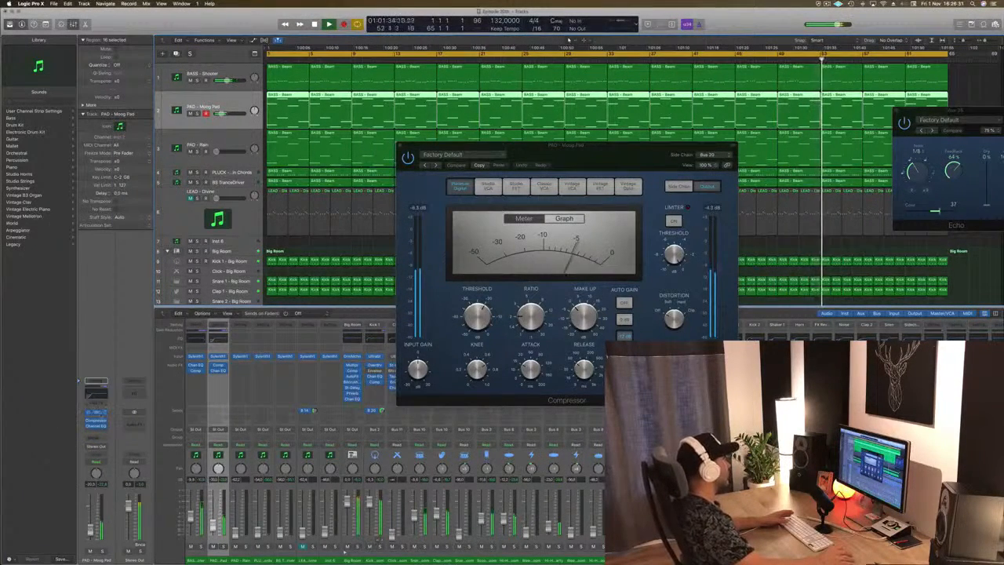
# Adjust the filter control cutoff in the Moog Pad's Sylenth1 during playback and close the instrument.
pyautogui.click(218, 356)
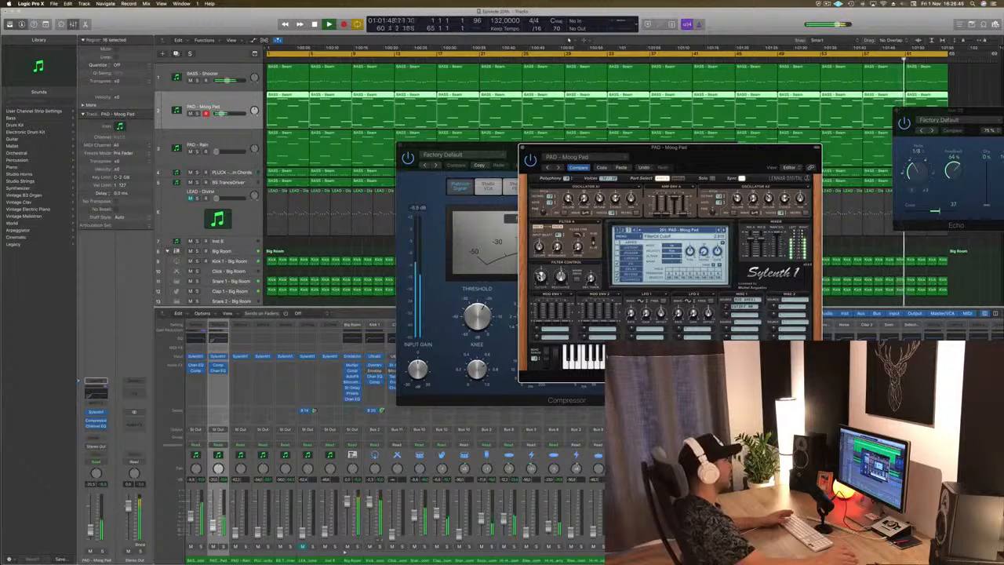
pyautogui.click(521, 147)
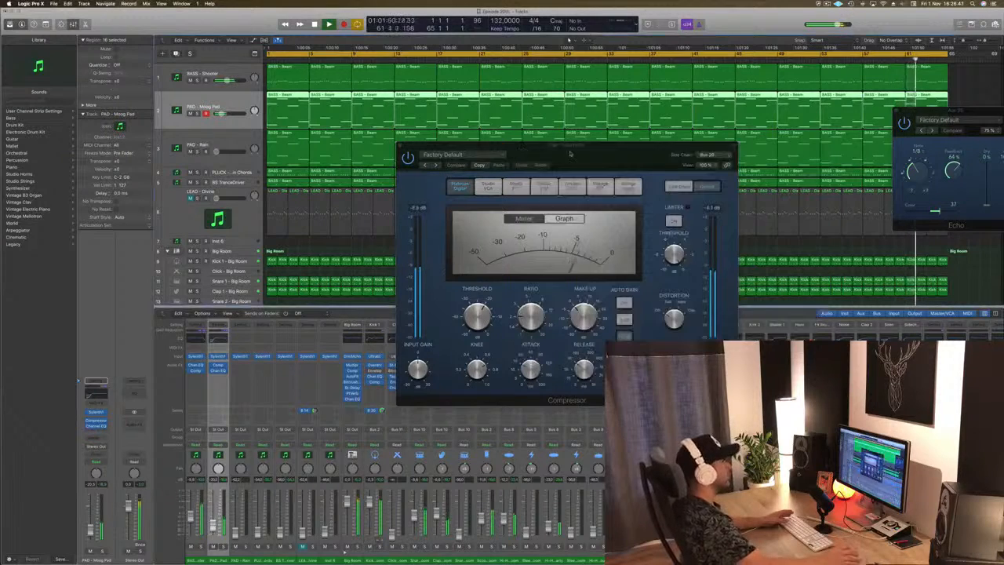
# Select the PAD - Rain track and raise its volume during playback.
pyautogui.moveTo(570, 153); pyautogui.dragTo(548, 186)
pyautogui.click(212, 145)
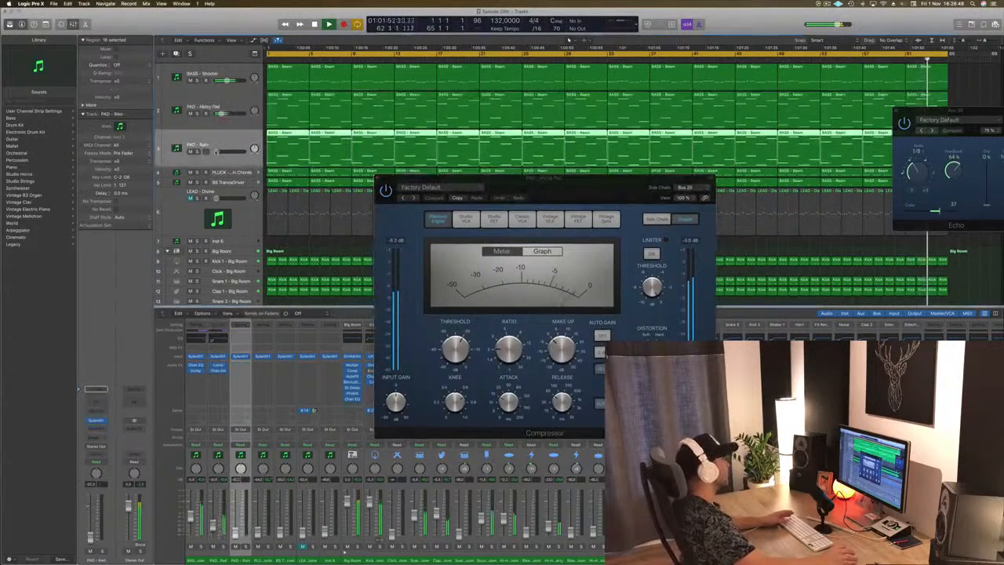
pyautogui.moveTo(216, 151); pyautogui.dragTo(222, 152)
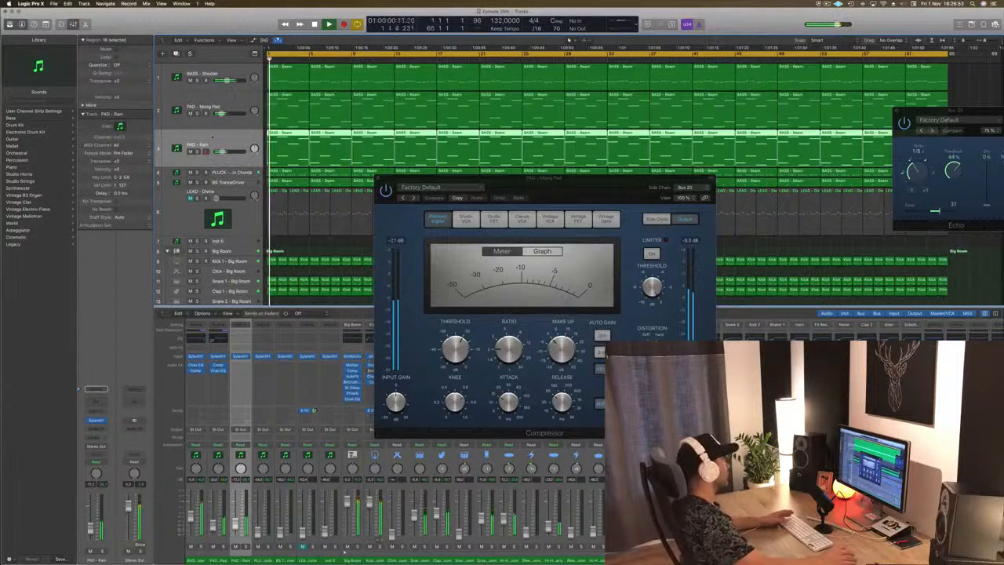
# Show the Moog Pad compressor's graph view and lower its threshold to about -38.5 dB.
pyautogui.click(191, 125)
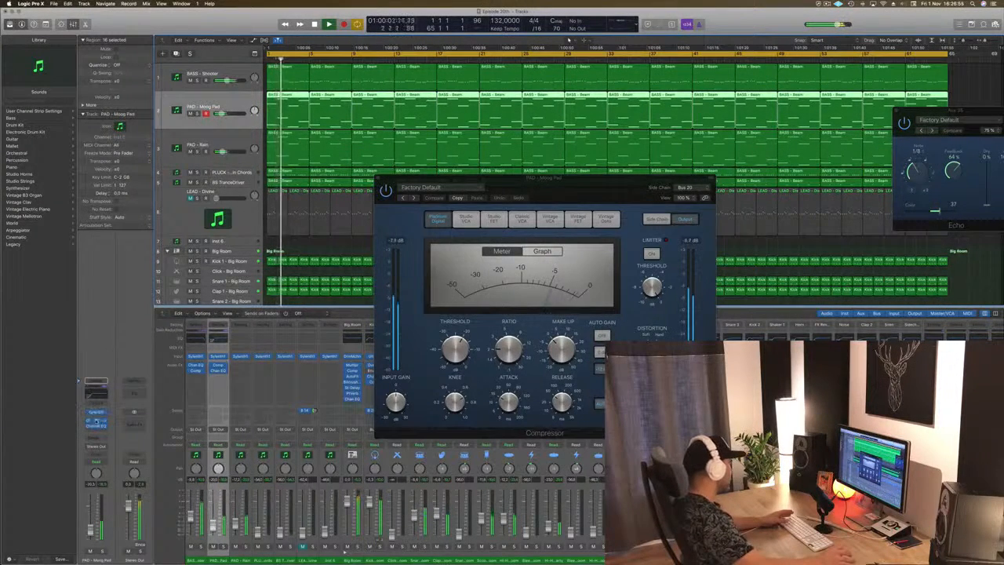
pyautogui.click(95, 422)
pyautogui.click(96, 421)
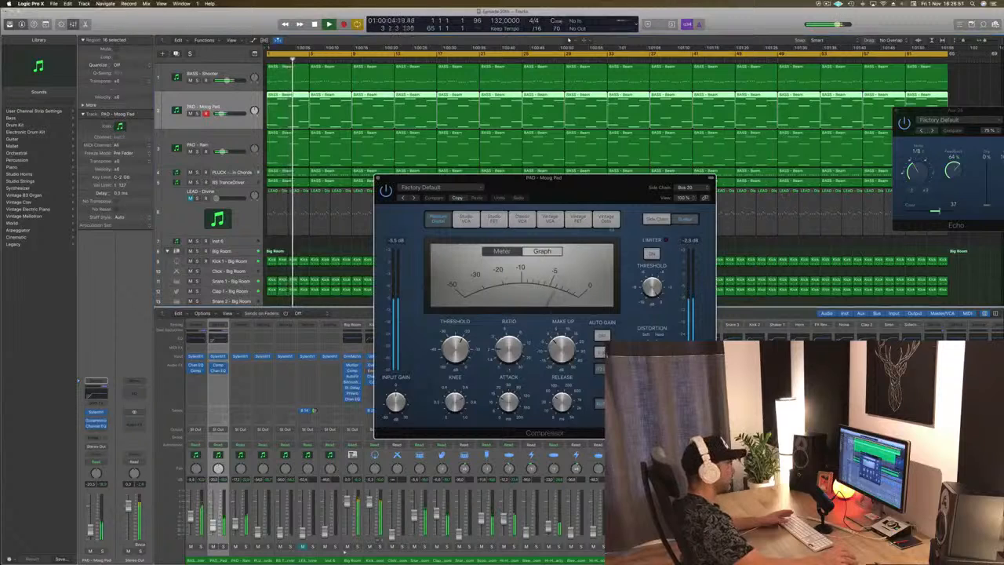
pyautogui.click(543, 252)
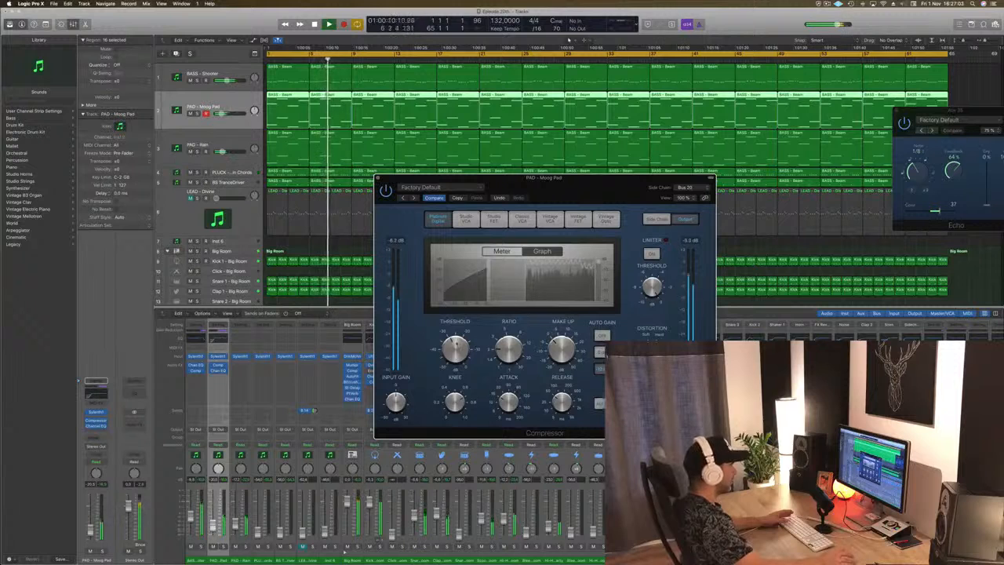
pyautogui.moveTo(456, 343); pyautogui.dragTo(451, 350)
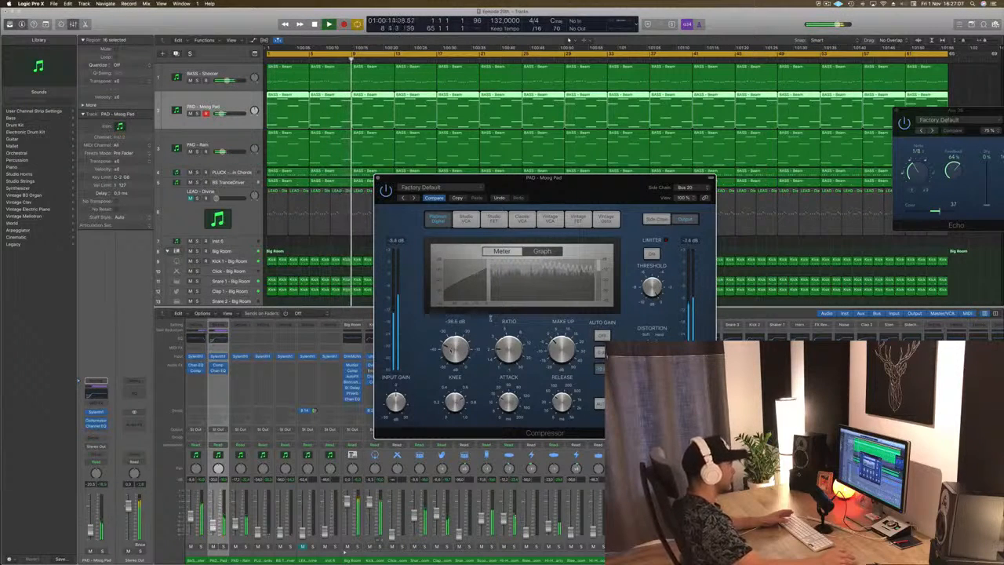
# Adjust the Moog Pad compressor's attack, compare its meter and graph views, and copy the compressor to the PAD - Rain channel.
pyautogui.moveTo(512, 406)
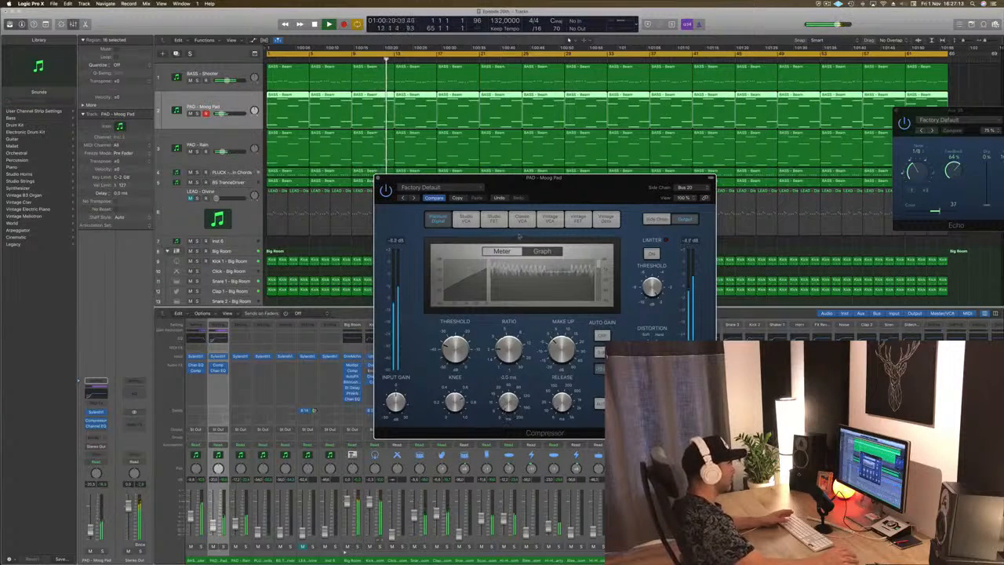
pyautogui.click(503, 251)
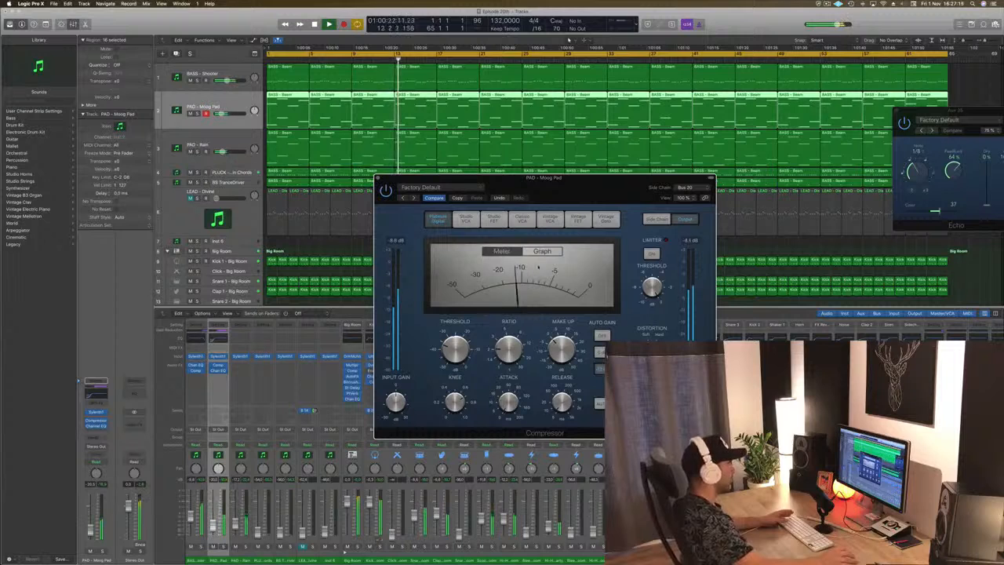
pyautogui.click(548, 252)
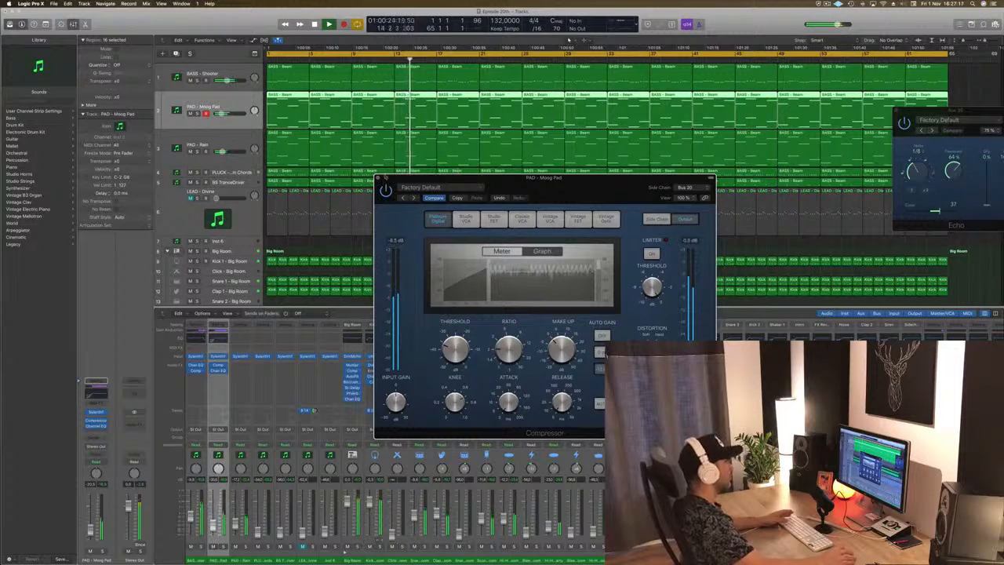
pyautogui.click(379, 178)
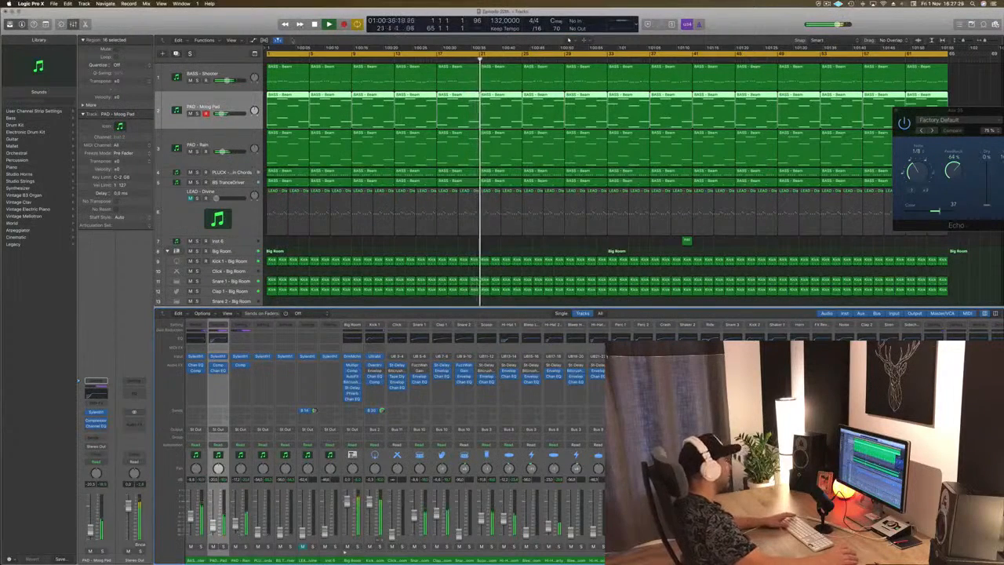
# Replay from the start with PAD - Rain selected and inspect its Compressor and Sylenth1 settings.
pyautogui.press('Down')
pyautogui.press('Return')
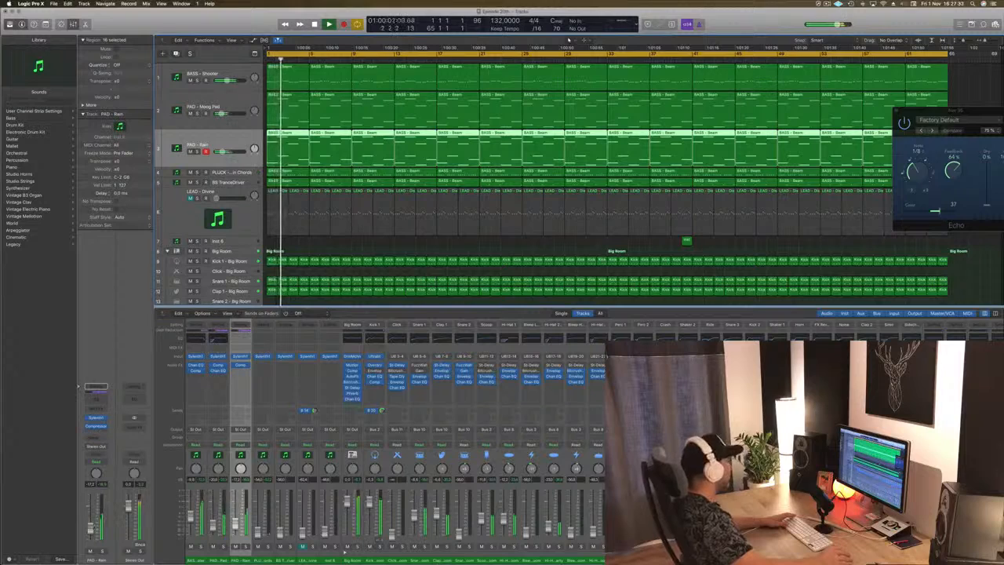
pyautogui.click(96, 425)
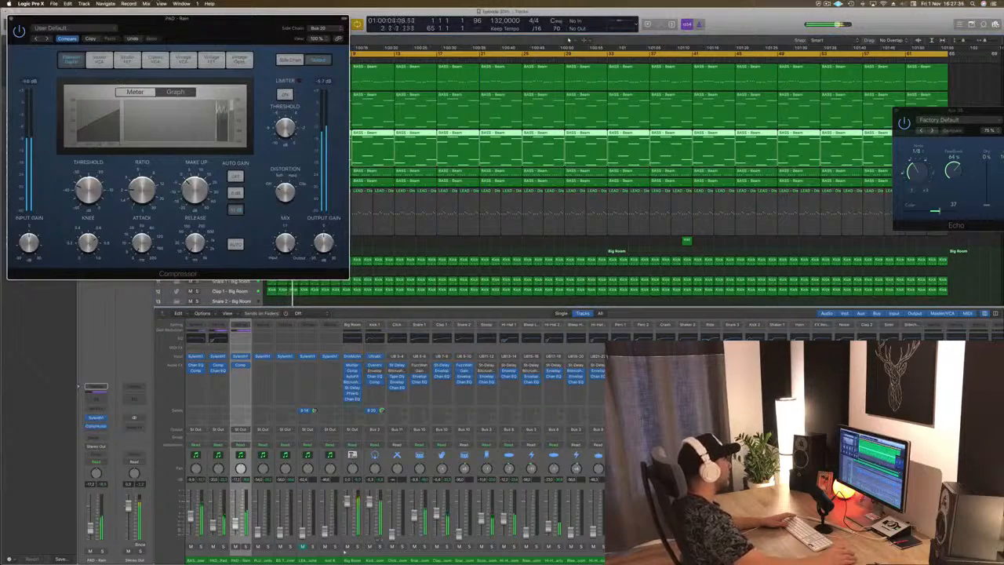
pyautogui.moveTo(177, 17); pyautogui.dragTo(807, 106)
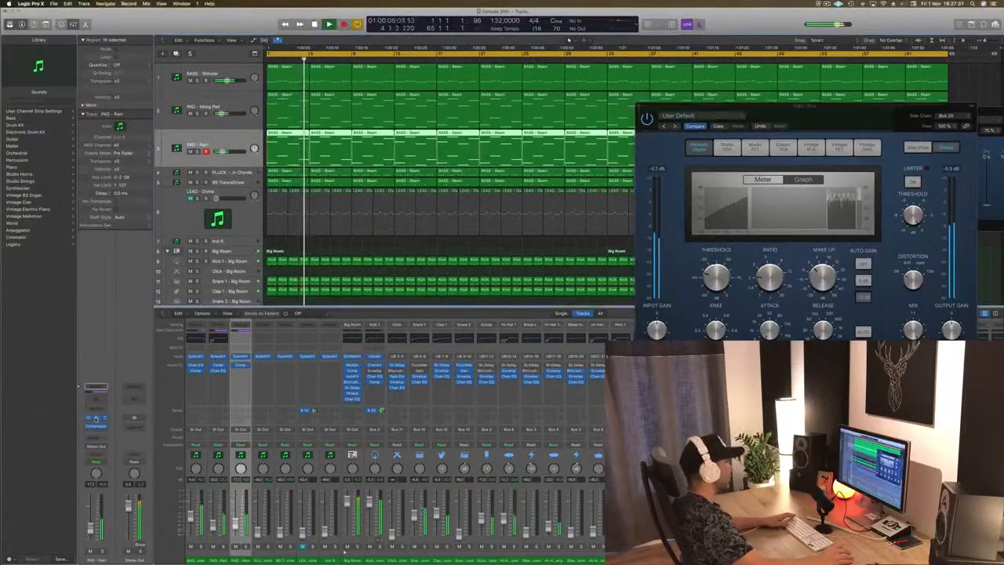
pyautogui.click(96, 417)
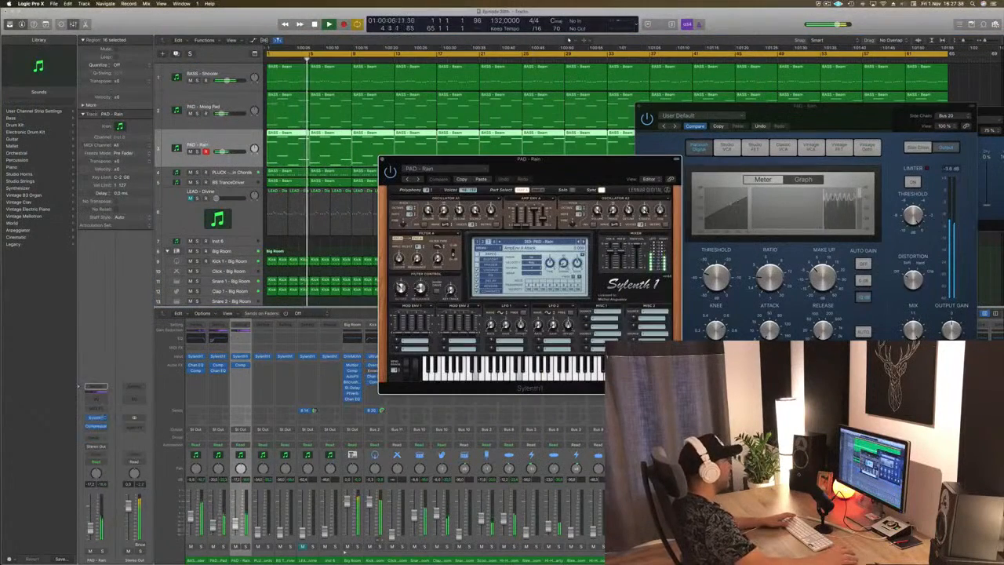
pyautogui.click(384, 161)
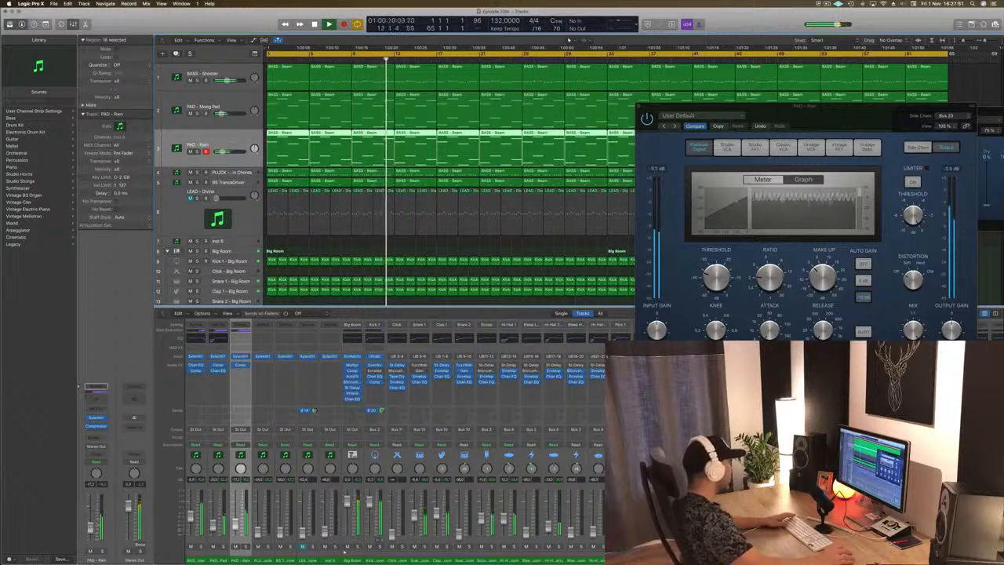
# Add a Channel EQ to PAD - Rain with a 24 dB/Oct low cut at 112 Hz.
pyautogui.click(240, 338)
pyautogui.click(50, 56)
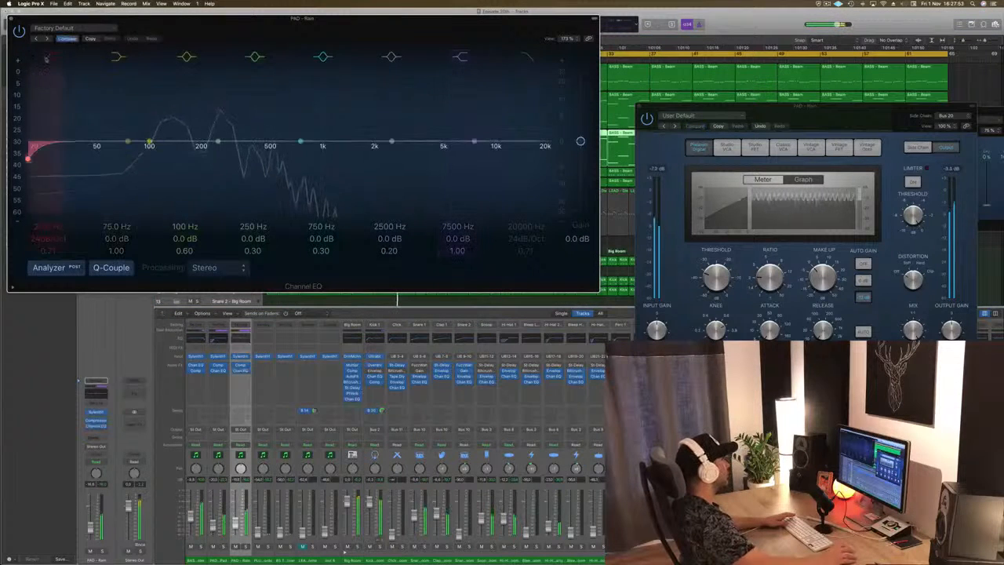
pyautogui.moveTo(53, 140); pyautogui.dragTo(161, 138)
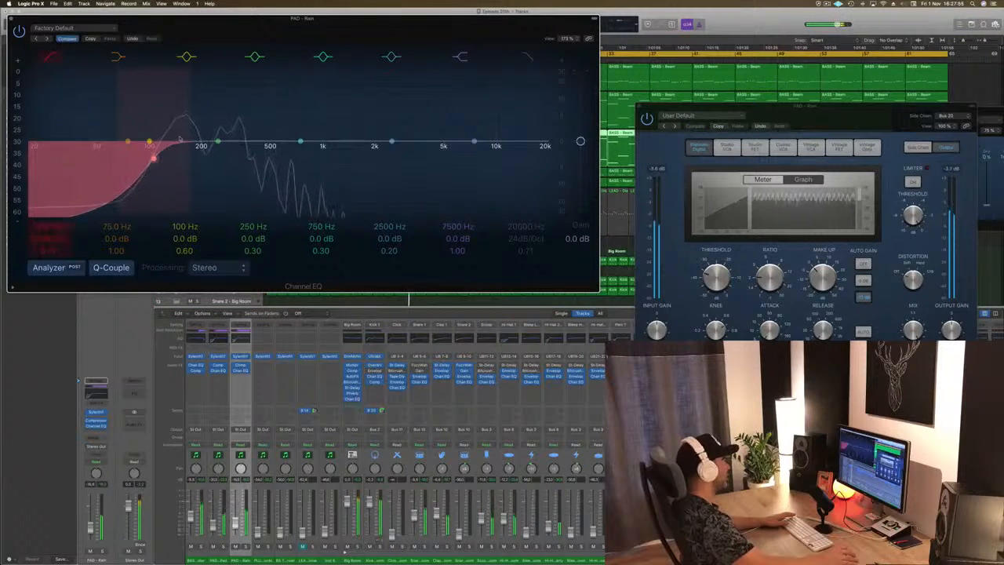
pyautogui.click(50, 56)
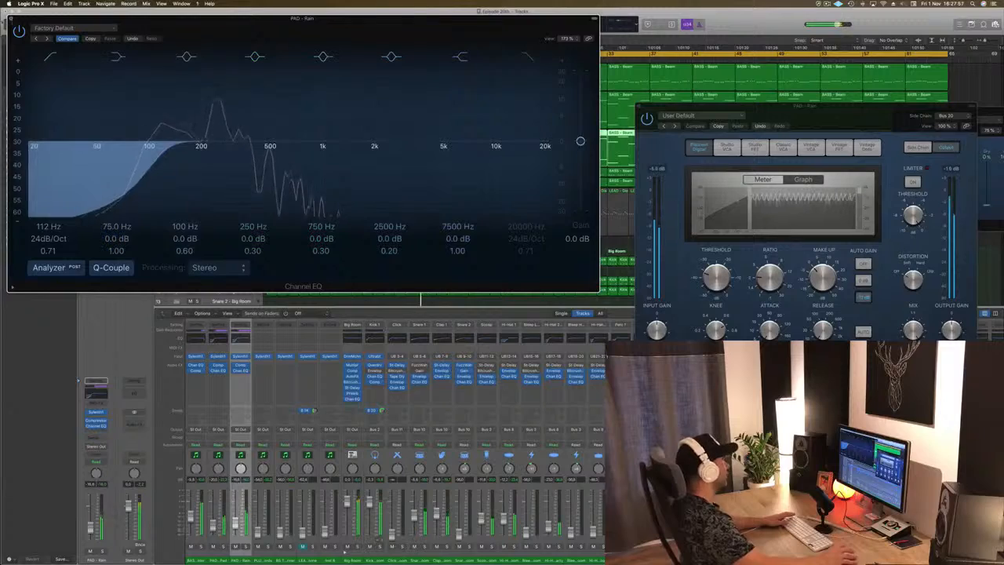
pyautogui.click(11, 18)
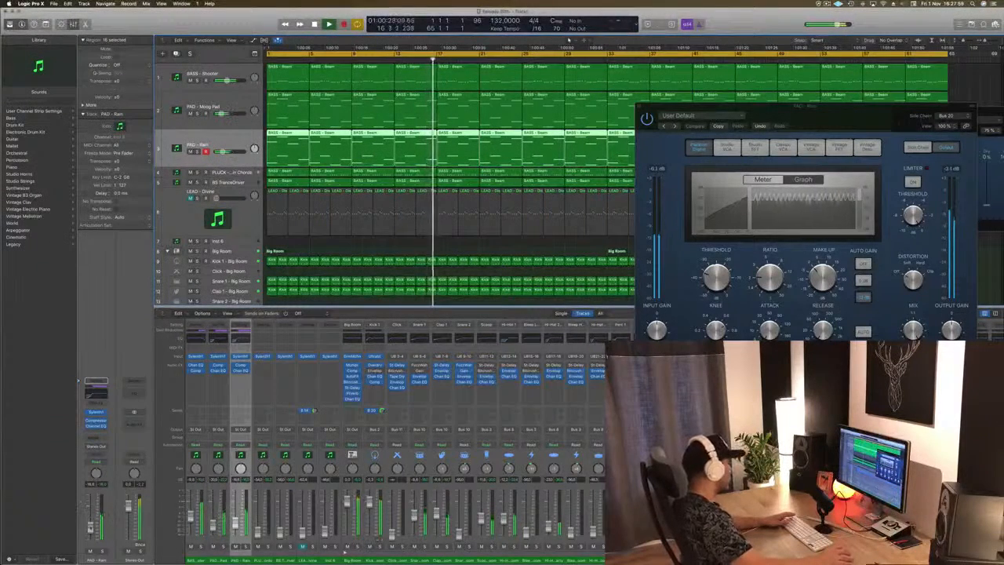
# Raise the PLUCK - Play And Win Chords fader and add a Channel EQ with a low cut a little above 100 Hz.
pyautogui.press('Down')
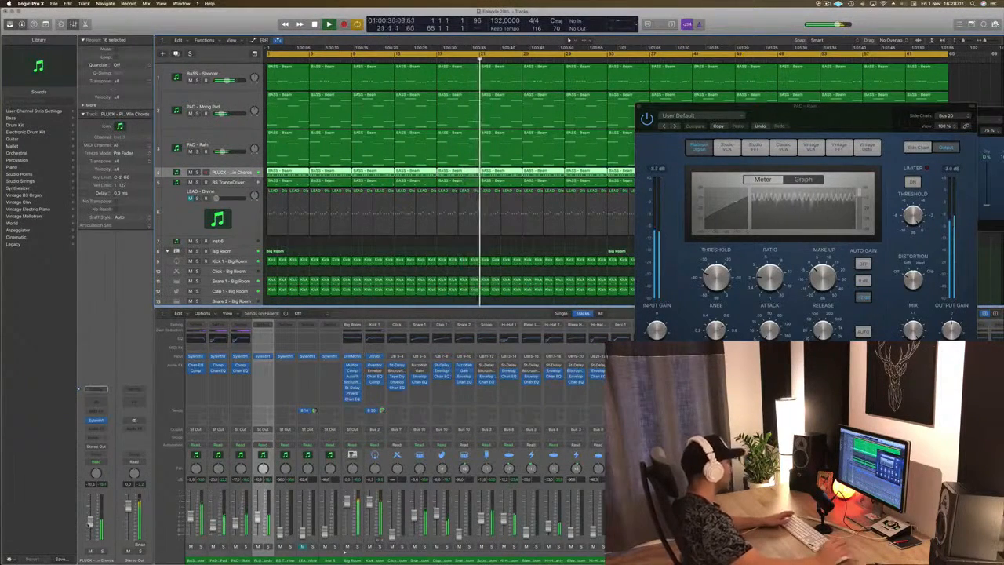
pyautogui.click(95, 405)
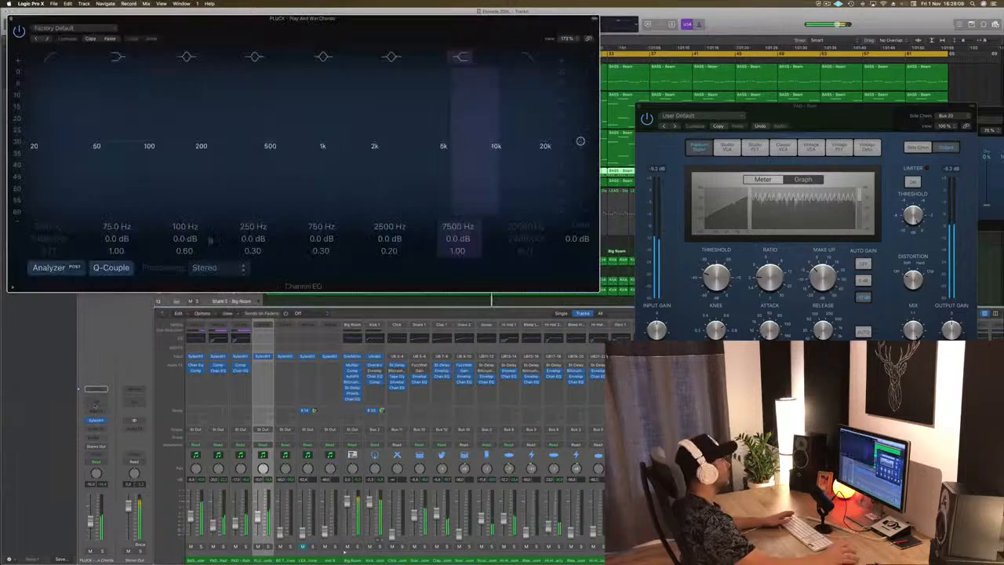
pyautogui.click(52, 57)
pyautogui.moveTo(28, 158); pyautogui.dragTo(177, 134)
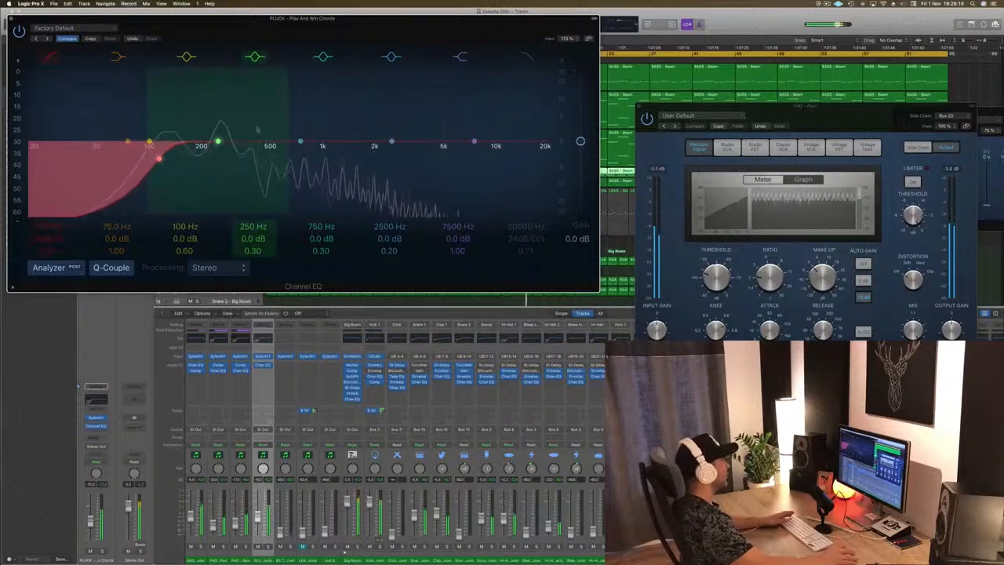
# Cut the pluck's EQ by 4.0 dB at 1000 Hz with a Q of 1.00, and close the EQ.
pyautogui.moveTo(375, 150); pyautogui.dragTo(322, 135)
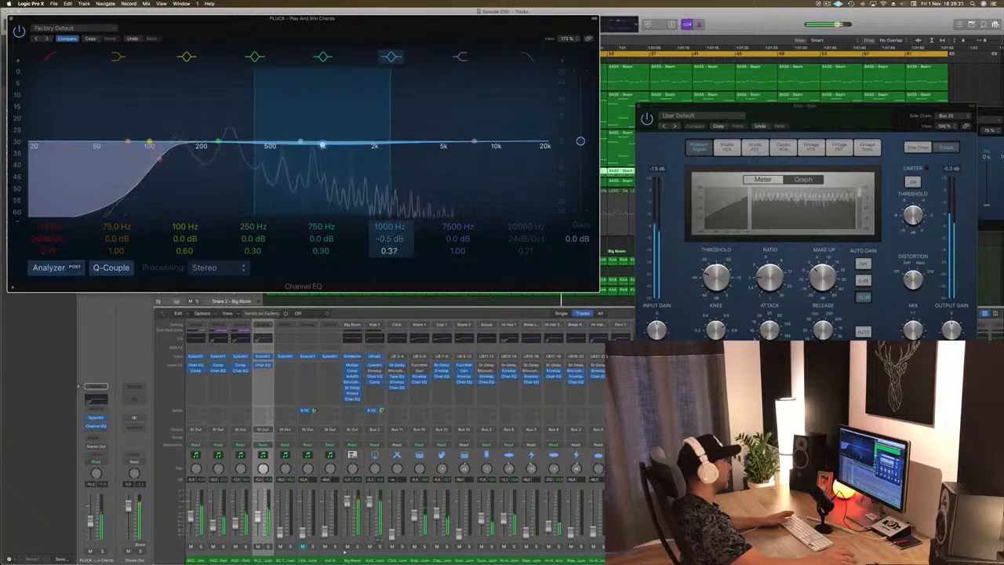
pyautogui.moveTo(389, 238); pyautogui.dragTo(389, 252)
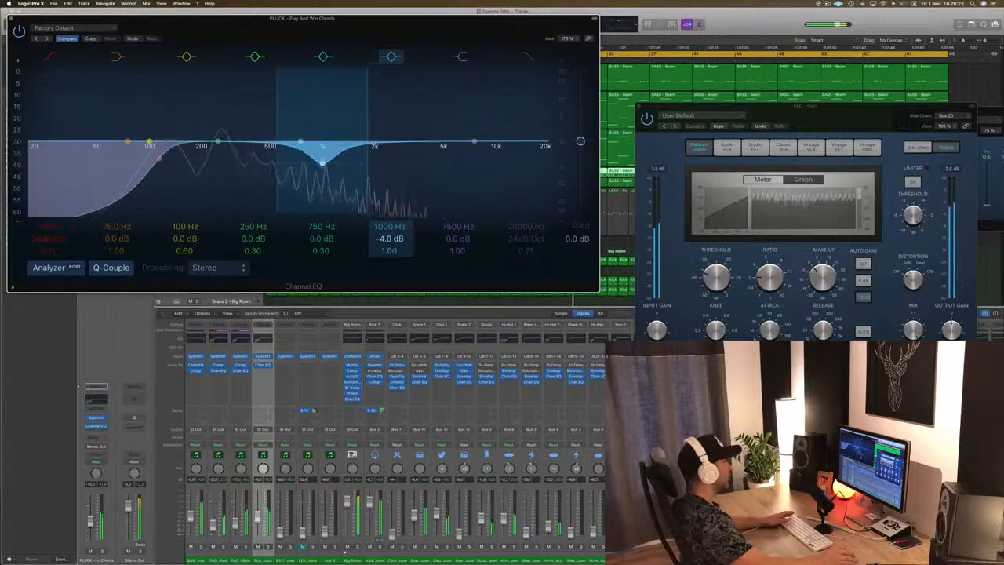
pyautogui.moveTo(357, 17); pyautogui.dragTo(592, 67)
pyautogui.press('super+w')
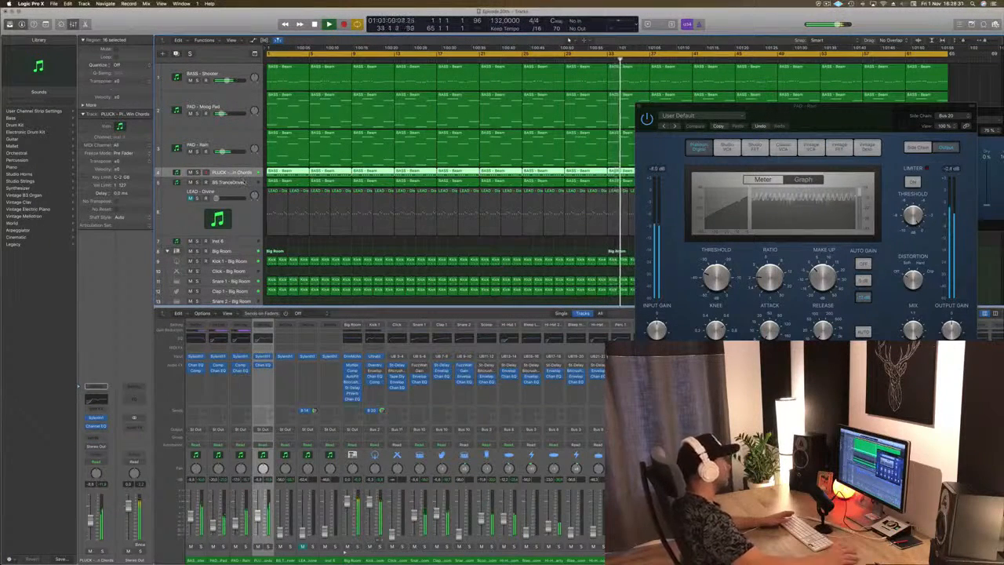
# Check which bus LEAD - Divine is sent to and add a Bus 14 send to the BS TranceDriver track.
pyautogui.press('Down')
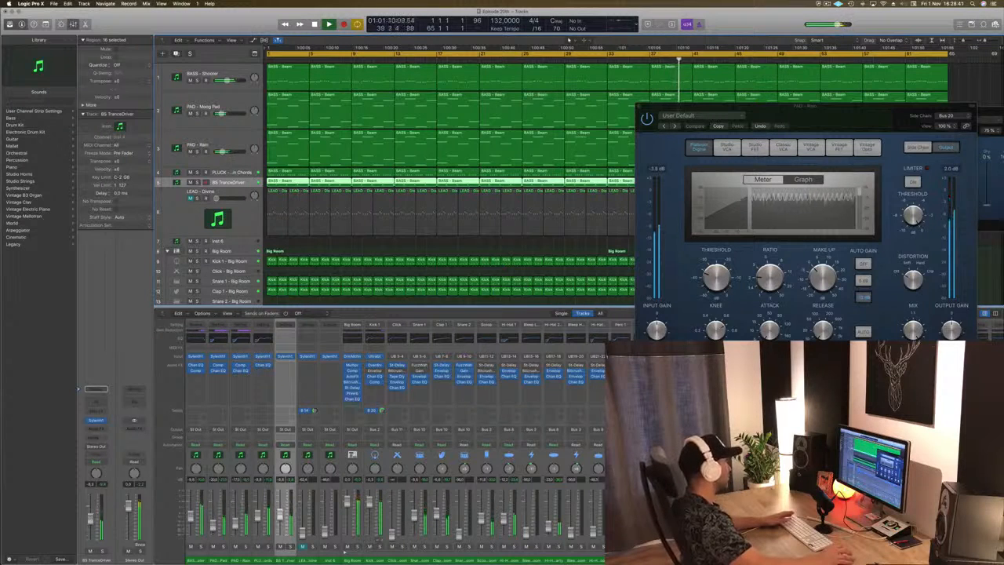
pyautogui.click(96, 439)
pyautogui.moveTo(102, 450)
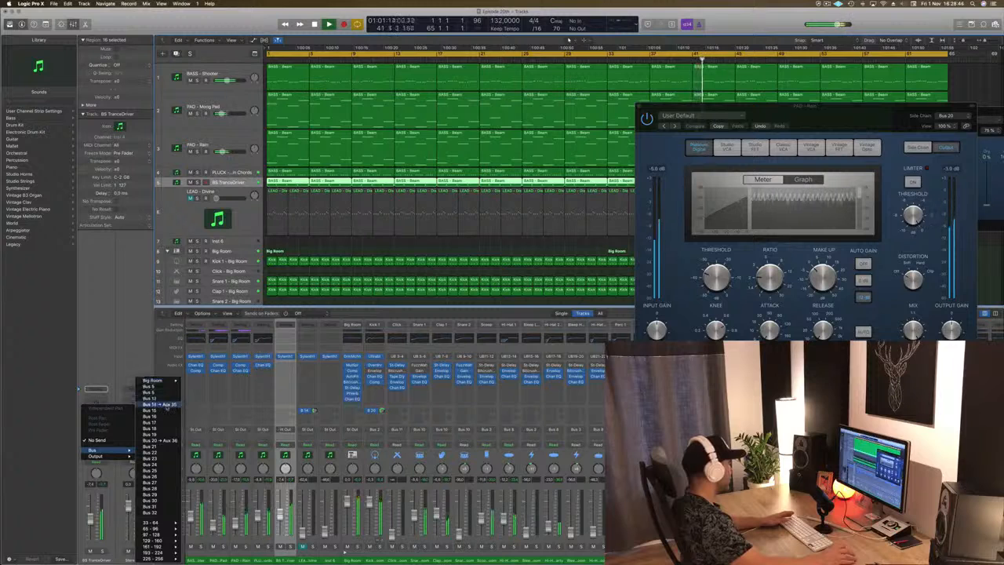
pyautogui.moveTo(171, 381)
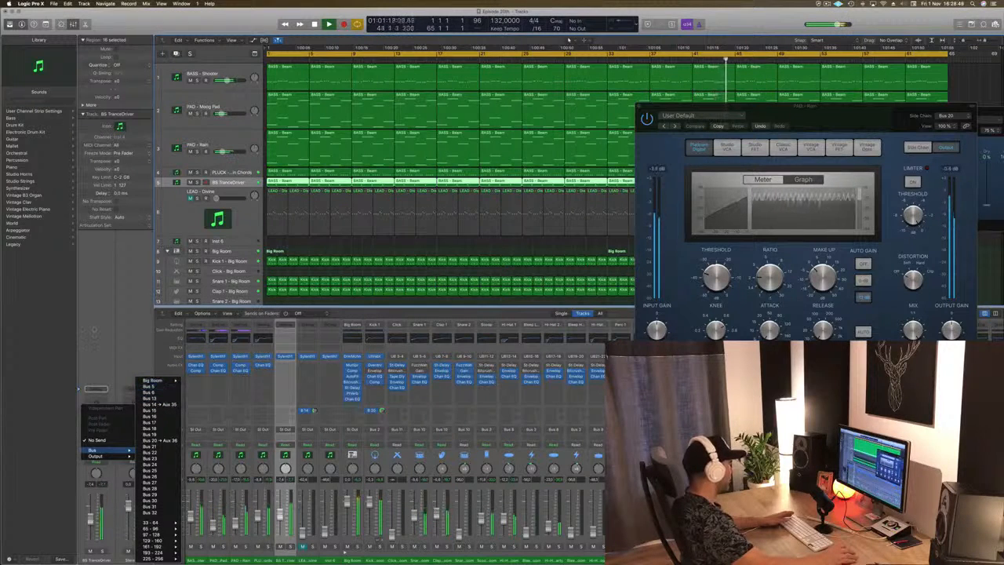
pyautogui.click(149, 393)
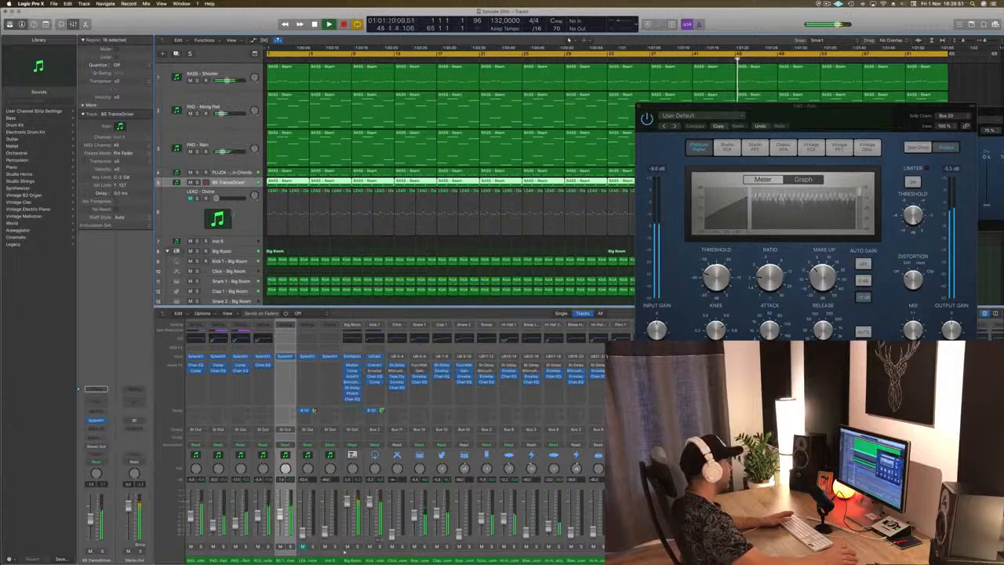
pyautogui.click(241, 225)
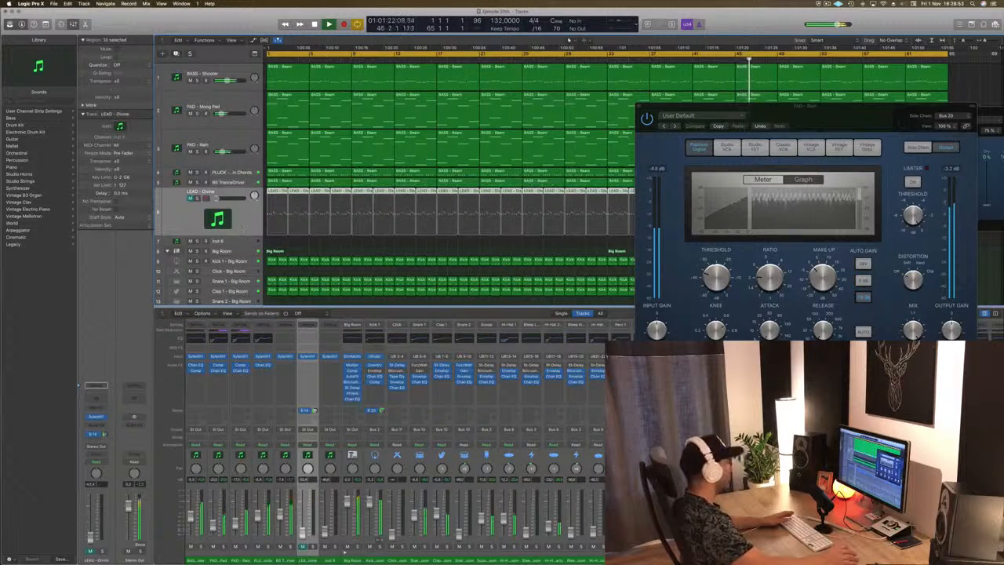
pyautogui.click(246, 181)
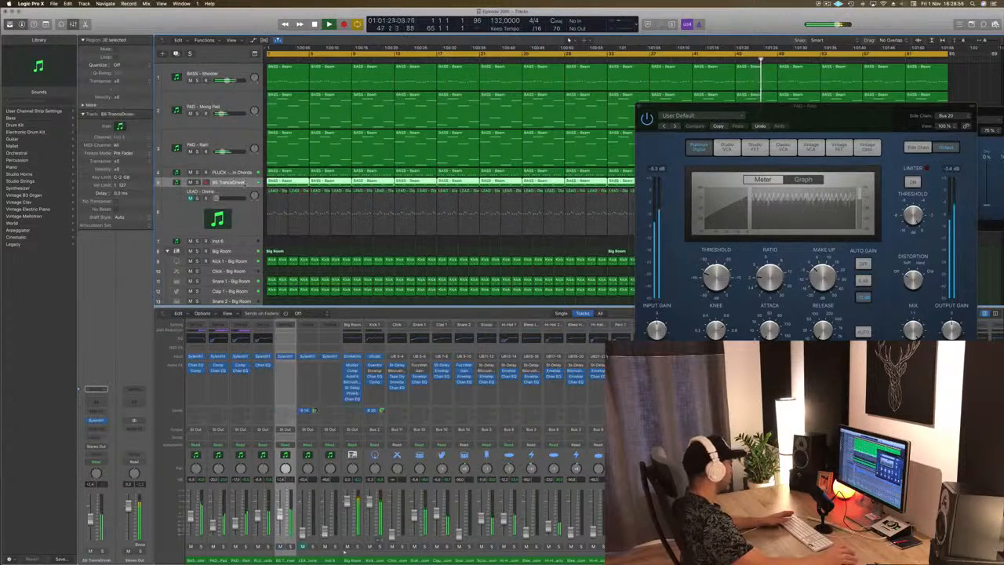
pyautogui.click(95, 389)
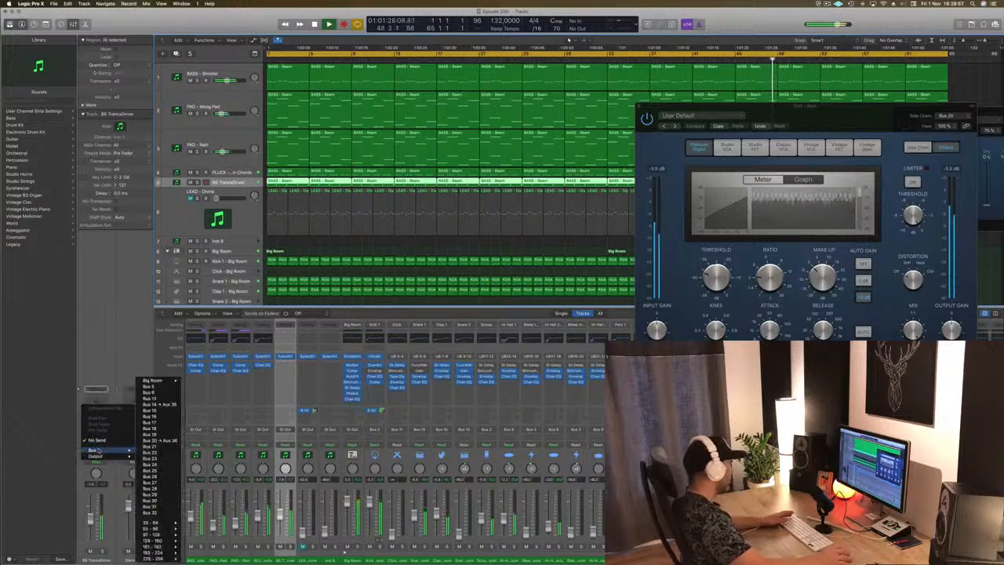
pyautogui.click(159, 405)
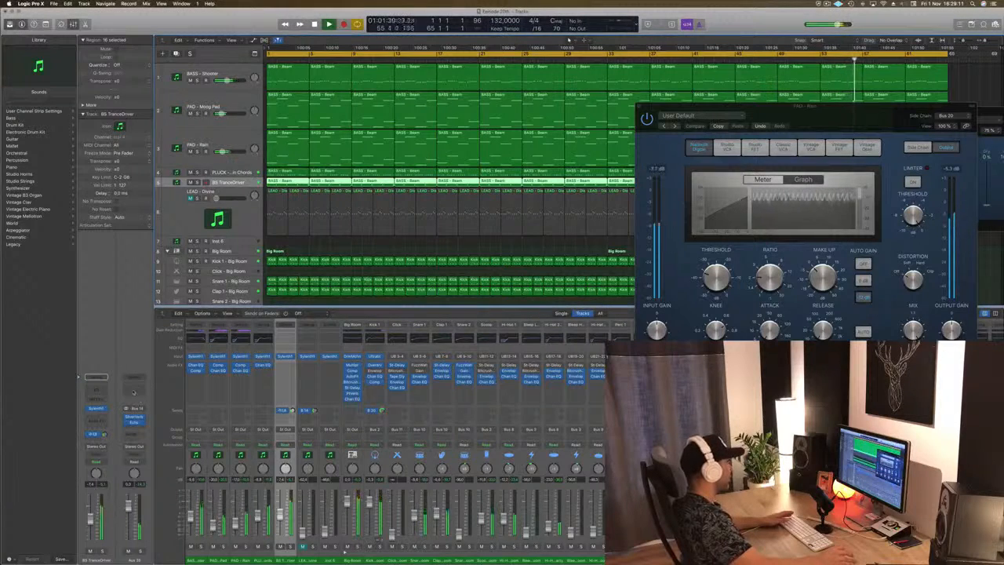
# Add a Channel EQ to Aux 35 with a 24 dB/Oct low cut at 240 Hz, and close the EQ.
pyautogui.click(134, 392)
pyautogui.moveTo(73, 161); pyautogui.dragTo(248, 154)
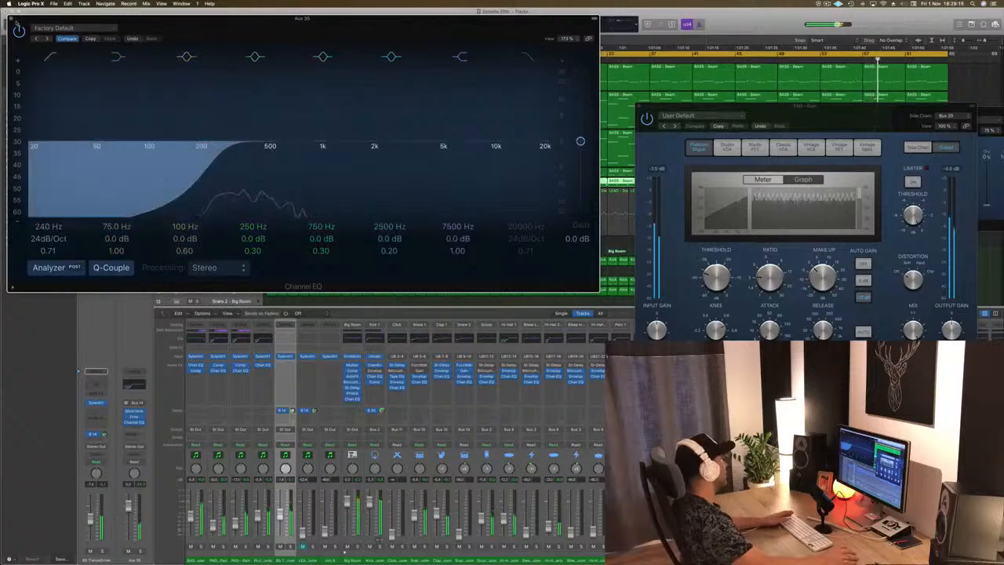
pyautogui.click(12, 19)
# Select the LEAD - Divine track, unmute it, and raise its fader.
pyautogui.click(246, 219)
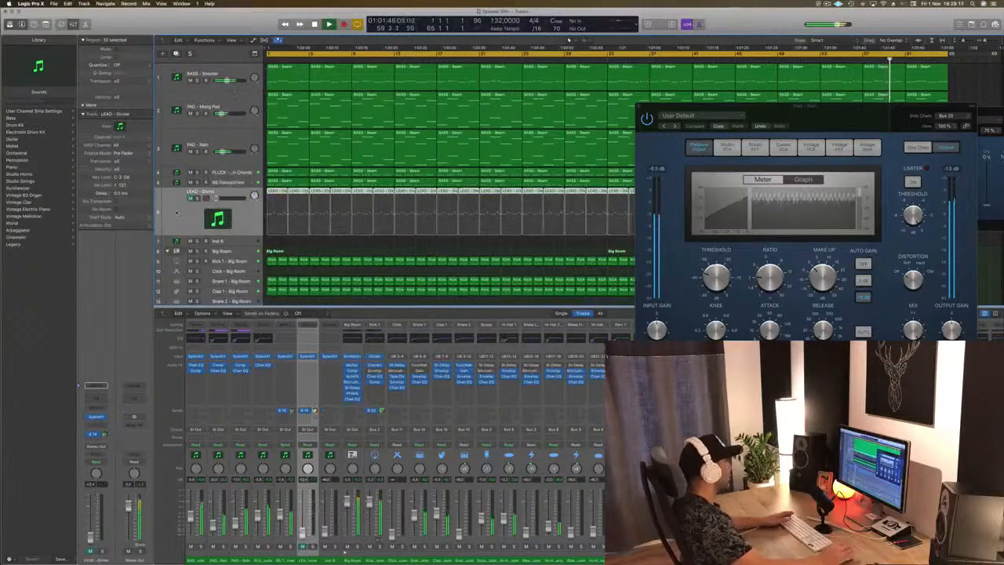
pyautogui.scroll(-10, 569, 40)
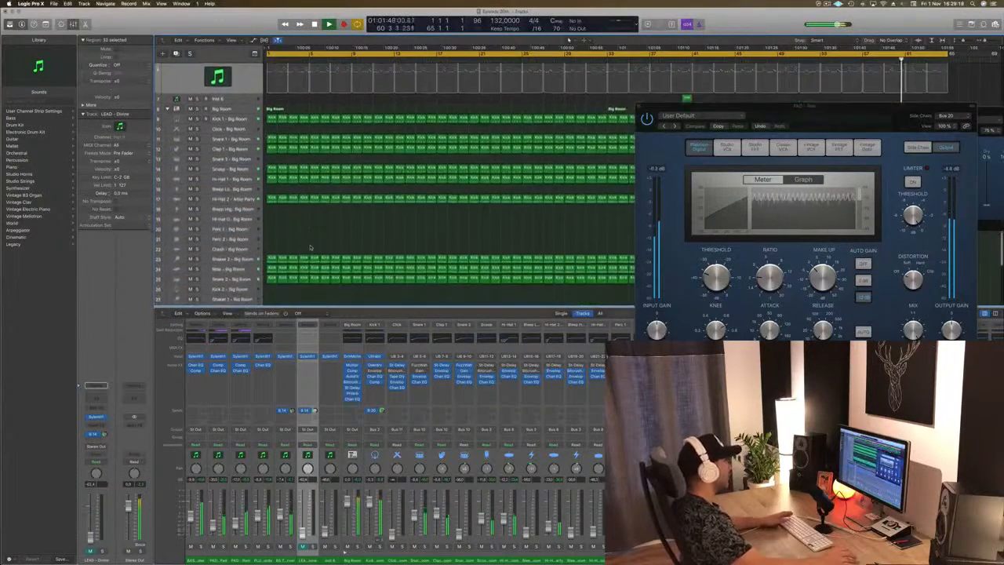
pyautogui.scroll(10, 570, 40)
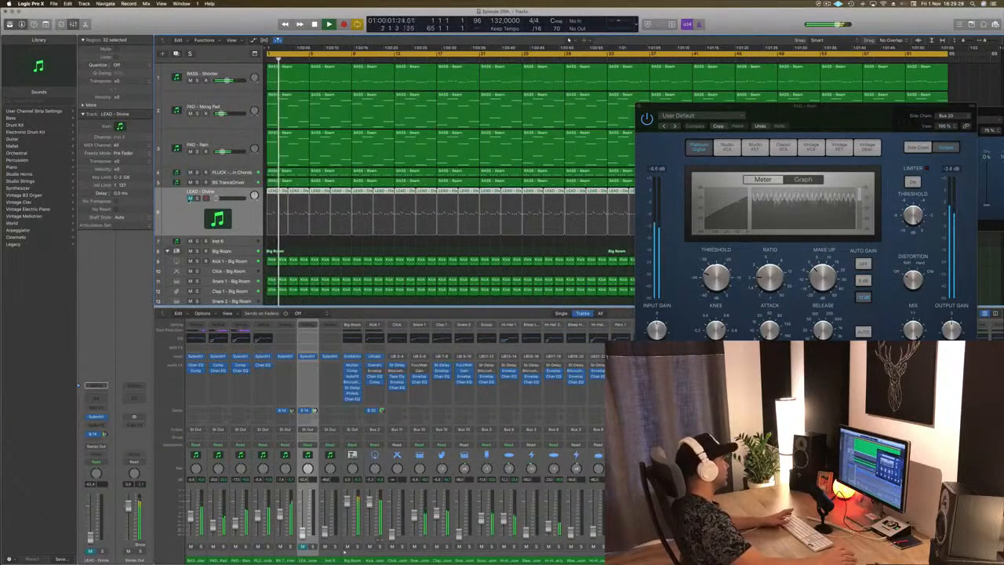
pyautogui.click(189, 198)
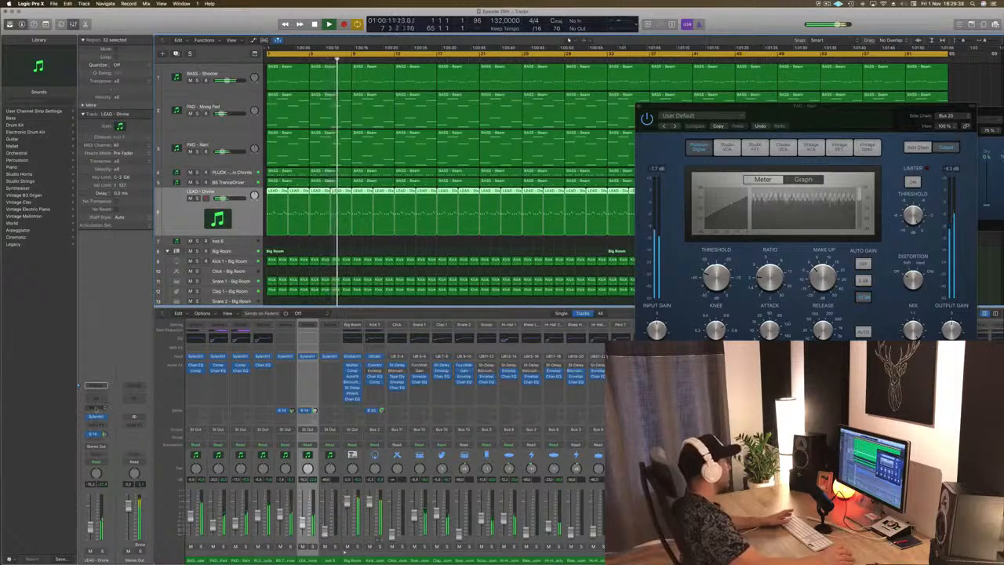
# Add a stereo Compressor to LEAD - Divine with its side chain set to Bus 20, and close it.
pyautogui.click(98, 425)
pyautogui.moveTo(110, 450)
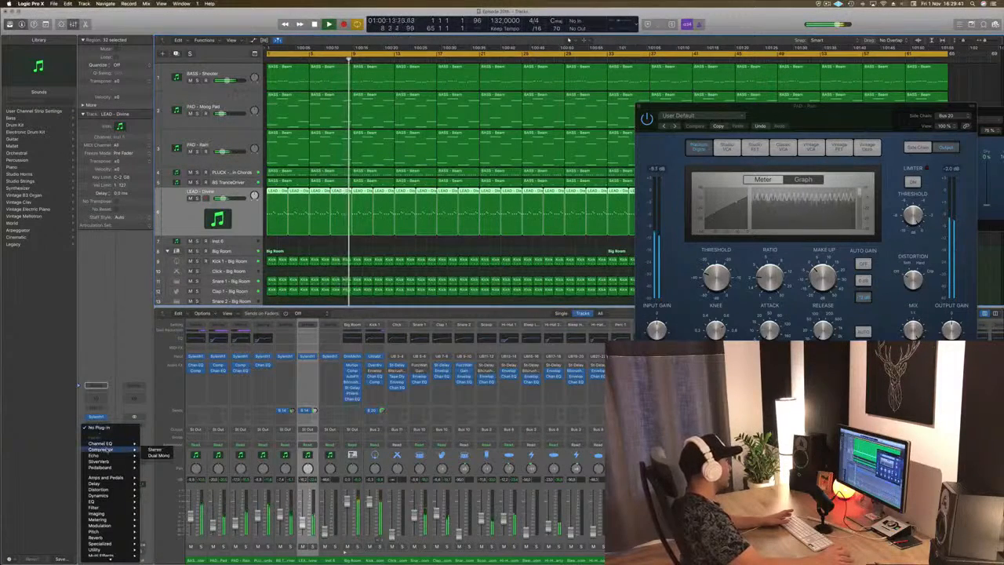
pyautogui.click(155, 451)
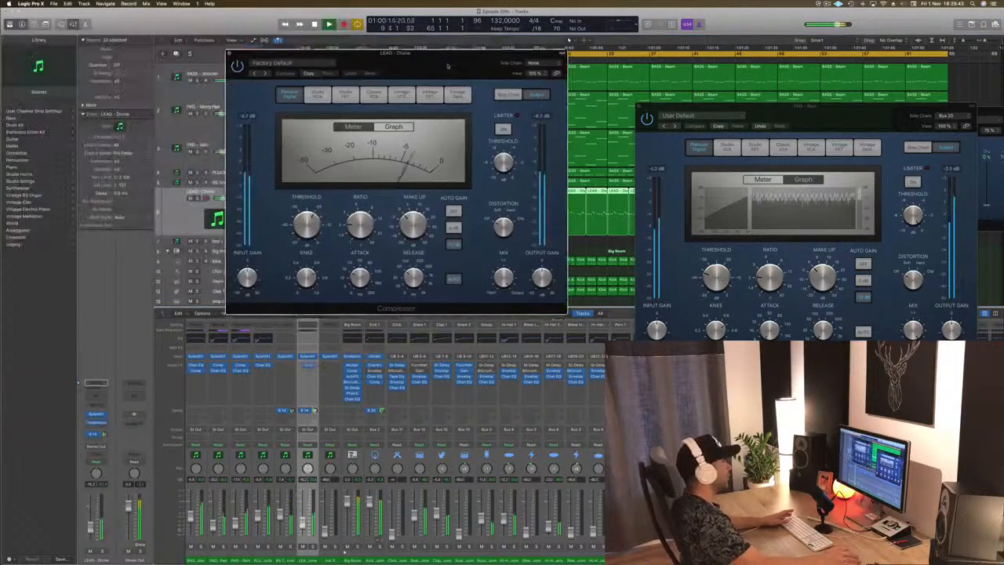
pyautogui.click(560, 69)
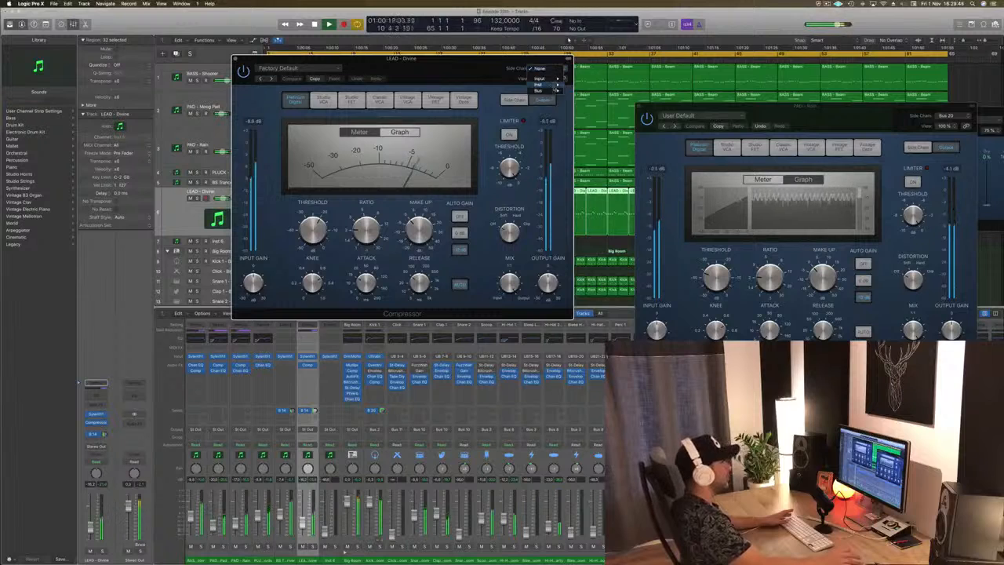
pyautogui.moveTo(557, 91)
pyautogui.click(596, 163)
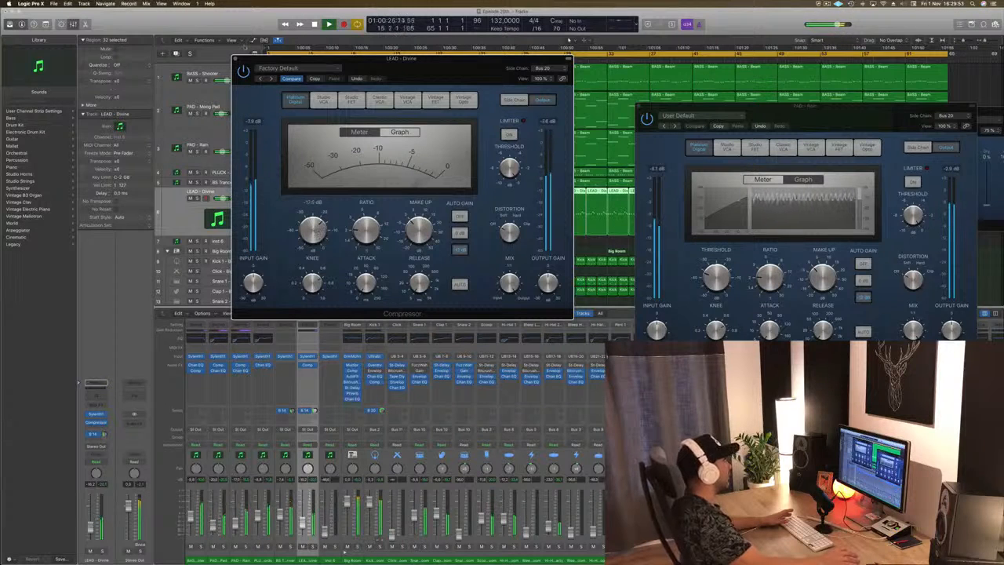
pyautogui.click(235, 58)
# Replay from the start and add a Channel EQ to LEAD - Divine with a 24 dB/Oct low cut at about 530 Hz.
pyautogui.press('Return')
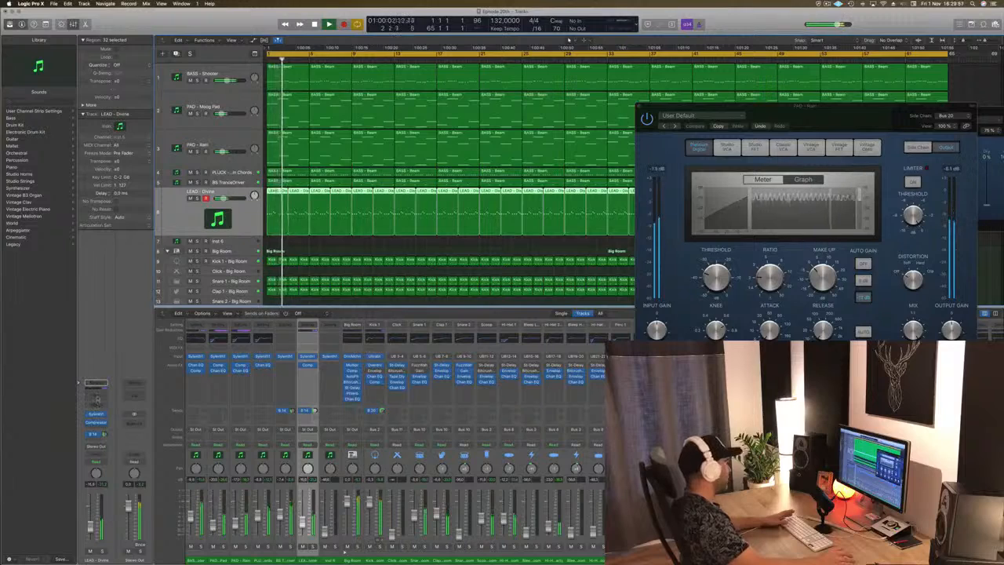
pyautogui.click(97, 399)
pyautogui.moveTo(105, 18); pyautogui.dragTo(187, 55)
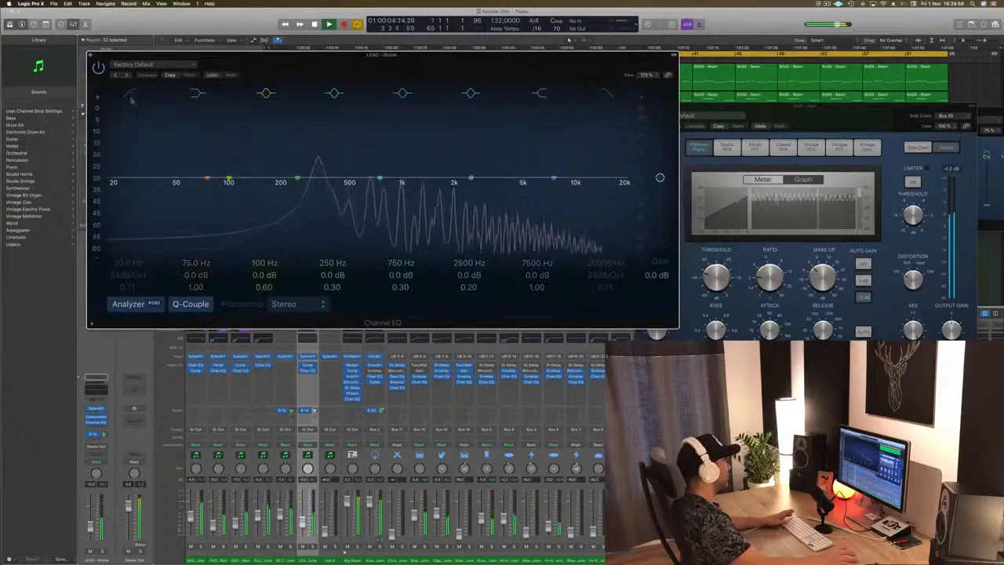
pyautogui.click(131, 94)
pyautogui.moveTo(114, 182); pyautogui.dragTo(327, 194)
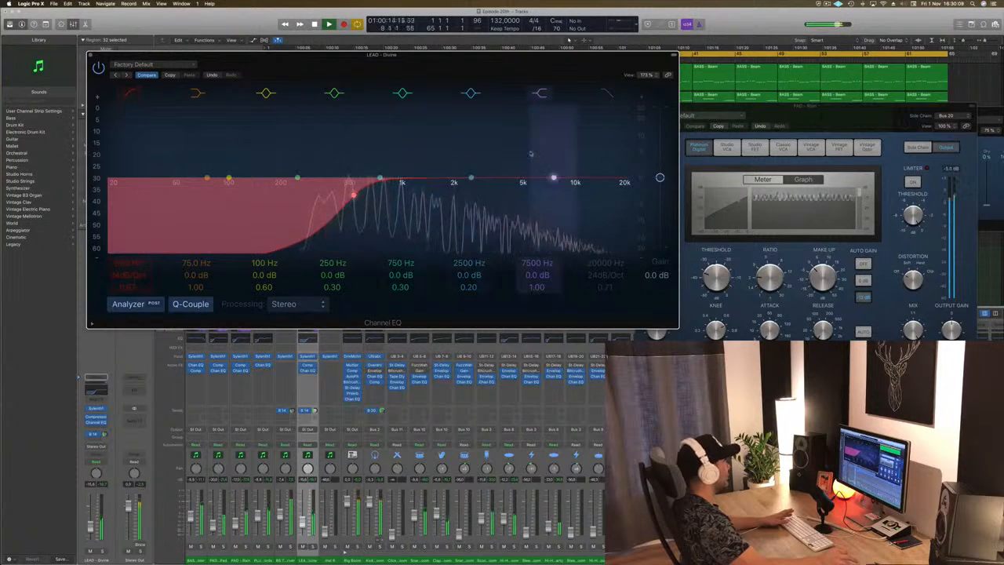
# Boost LEAD - Divine's high shelf by 4.0 dB at 3000 Hz, and close the EQ.
pyautogui.moveTo(554, 177); pyautogui.dragTo(465, 165)
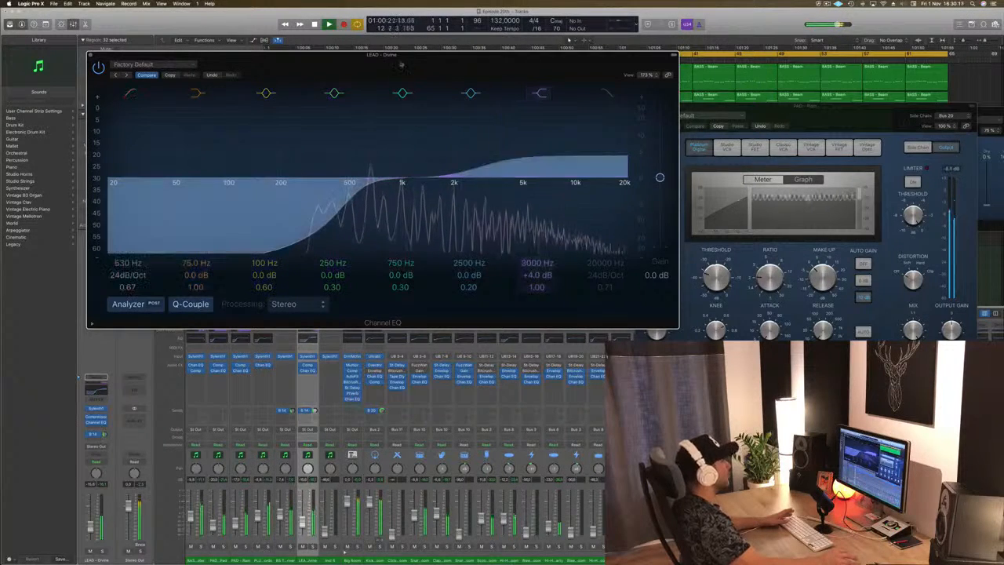
pyautogui.moveTo(483, 54); pyautogui.dragTo(588, 53)
pyautogui.moveTo(720, 179)
pyautogui.mouseDown()
pyautogui.moveTo(680, 182)
pyautogui.moveTo(711, 181)
pyautogui.mouseUp()
pyautogui.press('super+w')
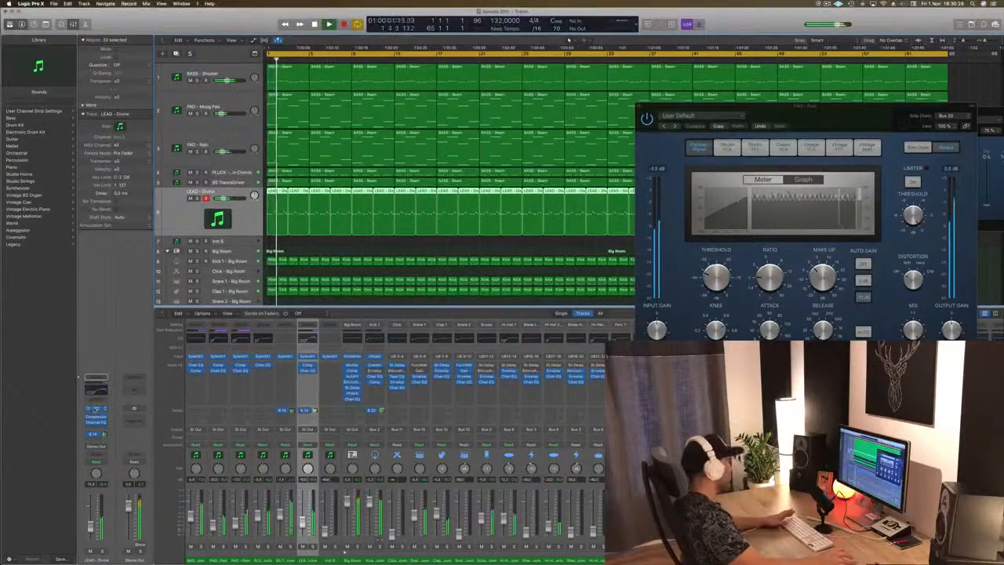
# Open LEAD - Divine's Sylenth1, adjust the cutoff in its Filter Control section, and close the synth.
pyautogui.click(94, 408)
pyautogui.moveTo(500, 127); pyautogui.dragTo(506, 124)
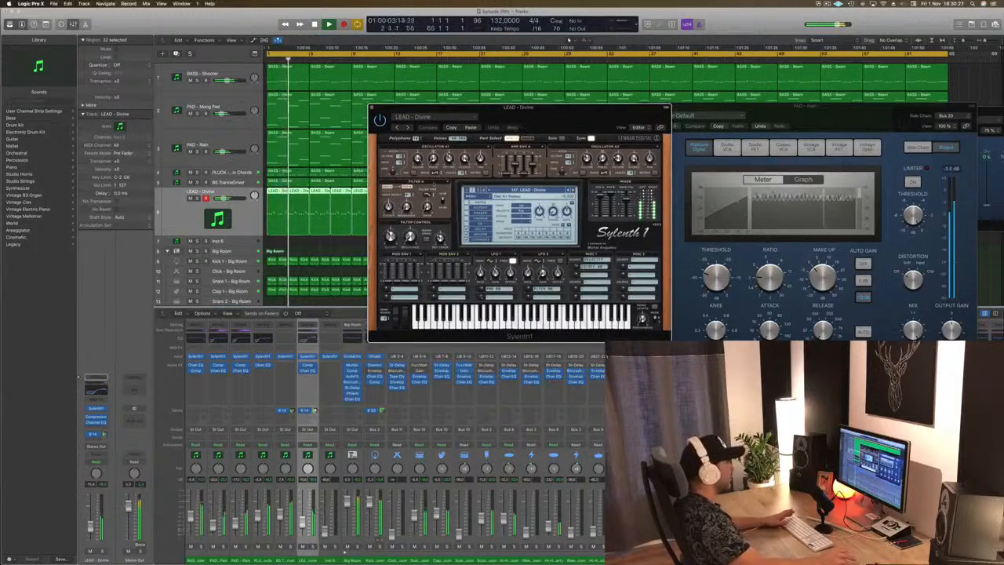
pyautogui.moveTo(391, 235); pyautogui.dragTo(392, 216)
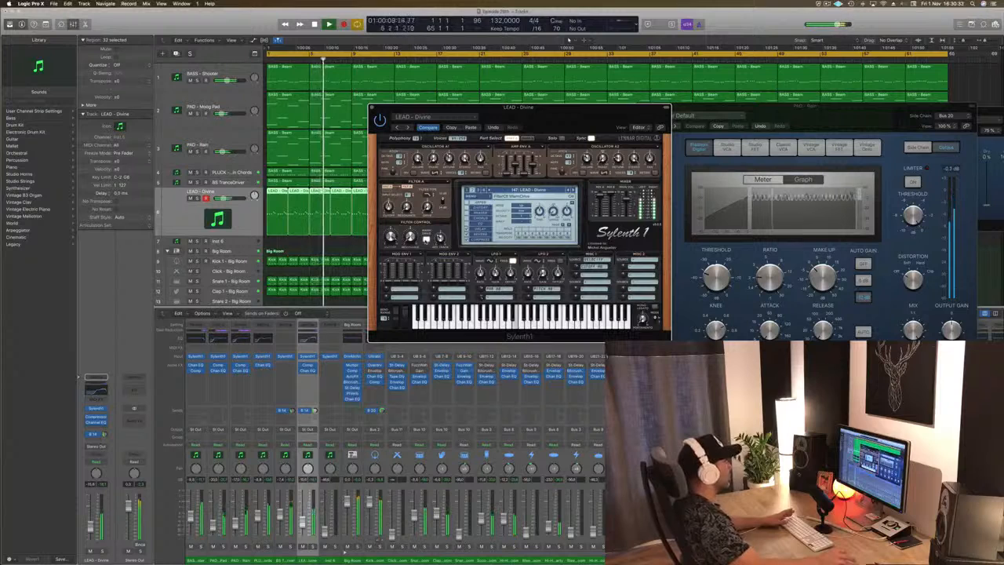
pyautogui.moveTo(387, 112); pyautogui.dragTo(400, 109)
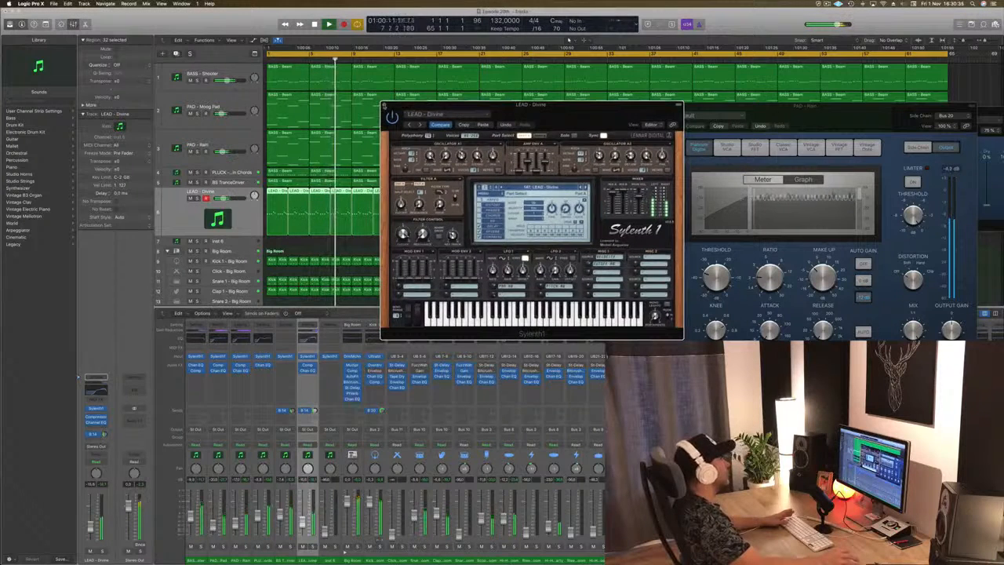
pyautogui.click(385, 104)
# Replay the arrangement from the start and adjust the Bus 14 send level on LEAD - Divine.
pyautogui.press('space')
pyautogui.press('Return')
pyautogui.press('space')
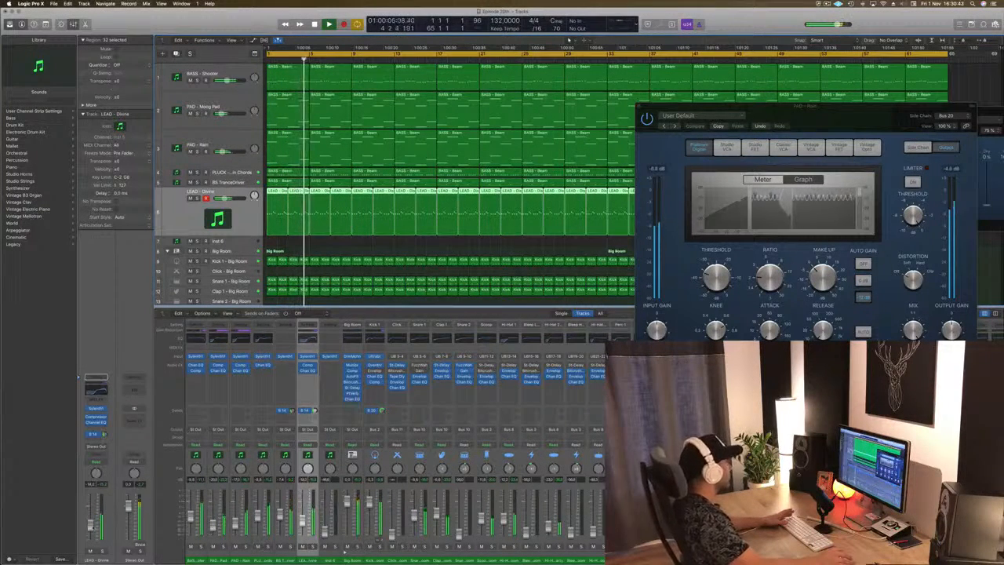
pyautogui.moveTo(104, 434); pyautogui.dragTo(105, 436)
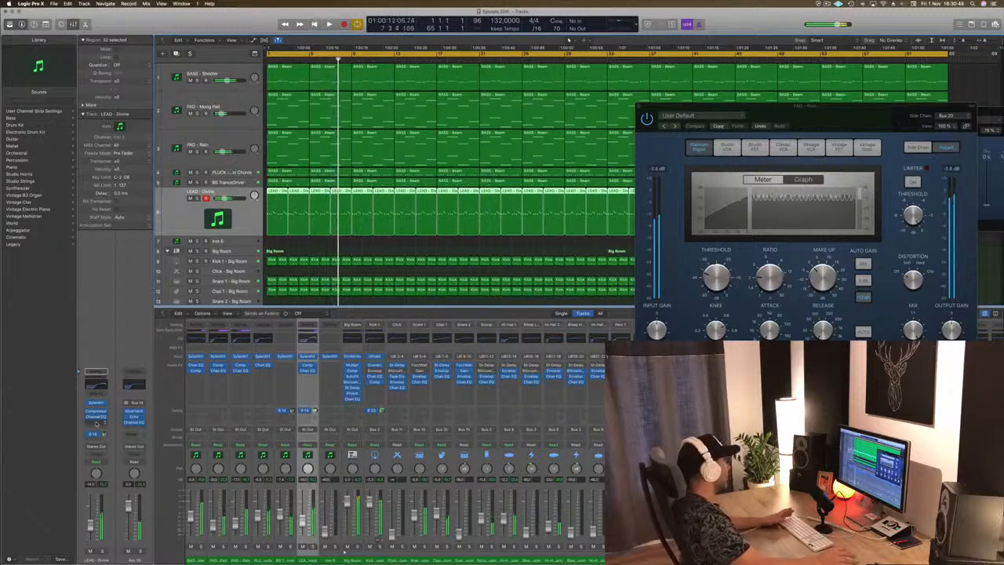
# Insert a stereo Chorus after the Channel EQ on LEAD - Divine.
pyautogui.click(95, 423)
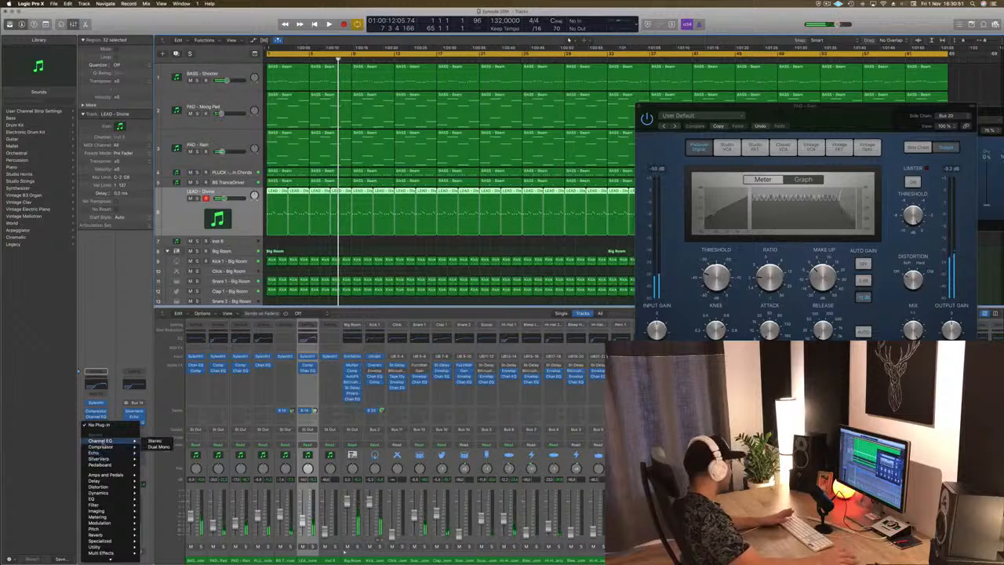
pyautogui.moveTo(117, 489)
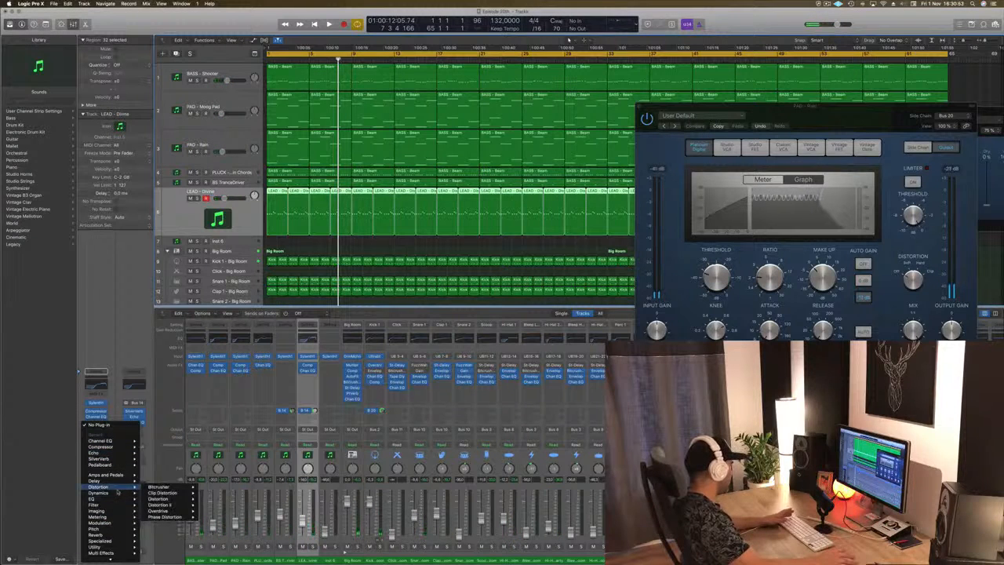
pyautogui.moveTo(113, 523)
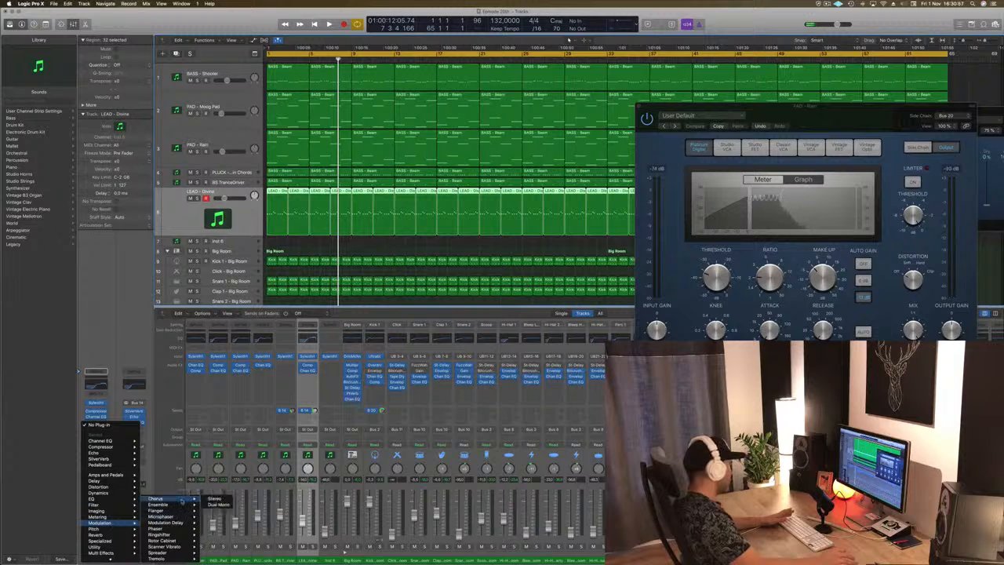
pyautogui.click(213, 499)
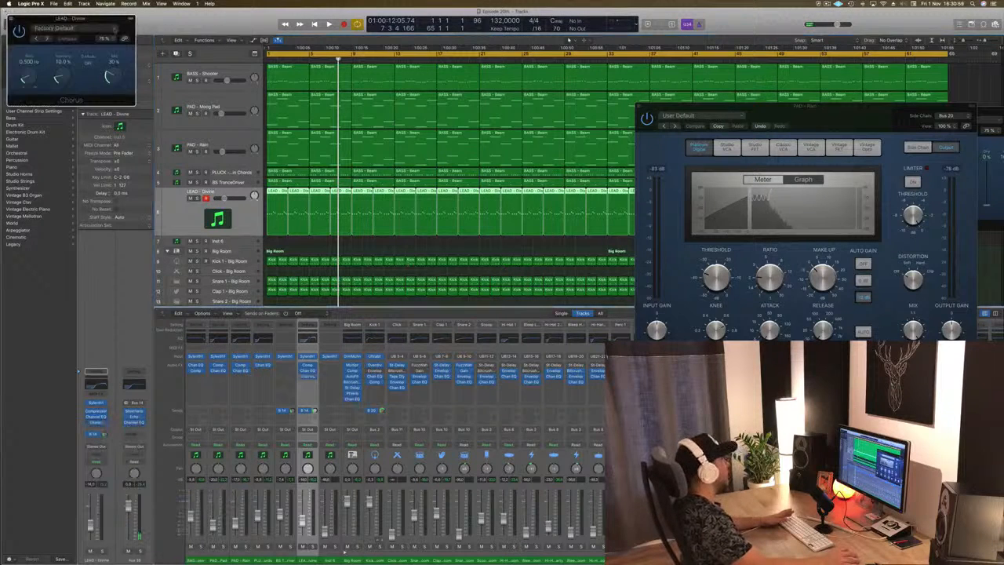
pyautogui.moveTo(92, 22); pyautogui.dragTo(477, 129)
# Replay from the start, step through the Chorus presets to Mega Wide Chorus, and raise the LEAD - Divine fader slightly.
pyautogui.press('Return')
pyautogui.press('space')
pyautogui.click(432, 146)
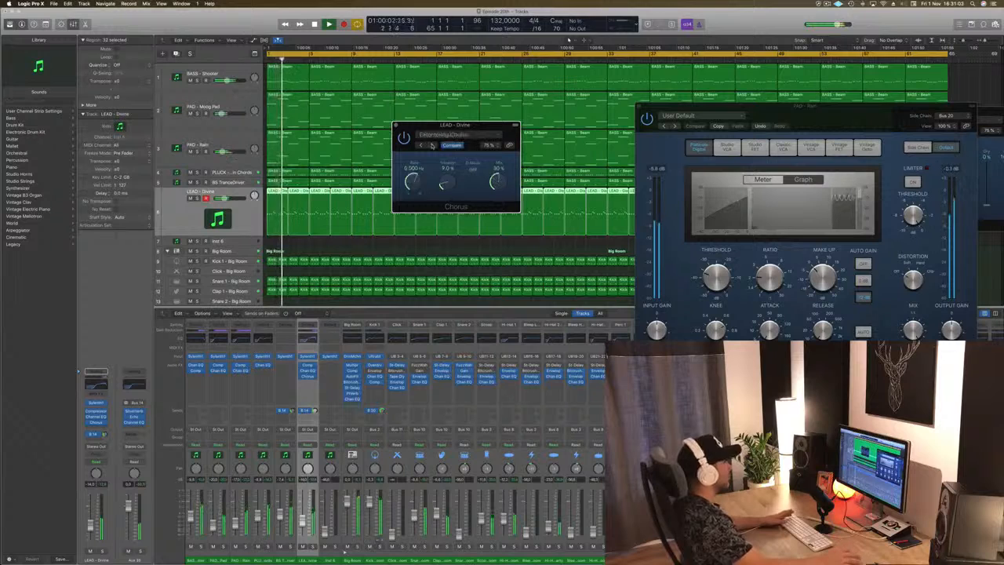
pyautogui.click(432, 146)
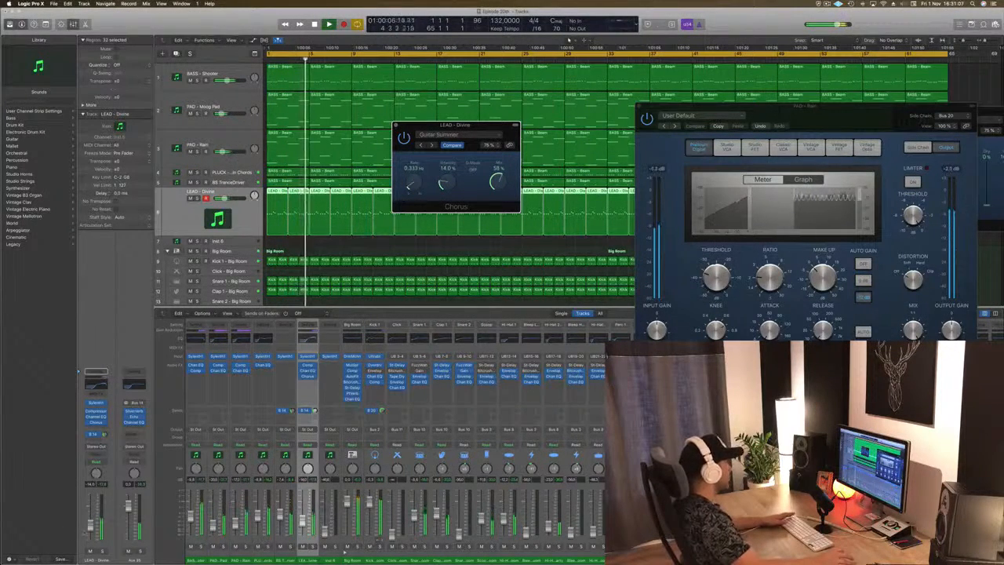
pyautogui.moveTo(224, 198); pyautogui.dragTo(227, 199)
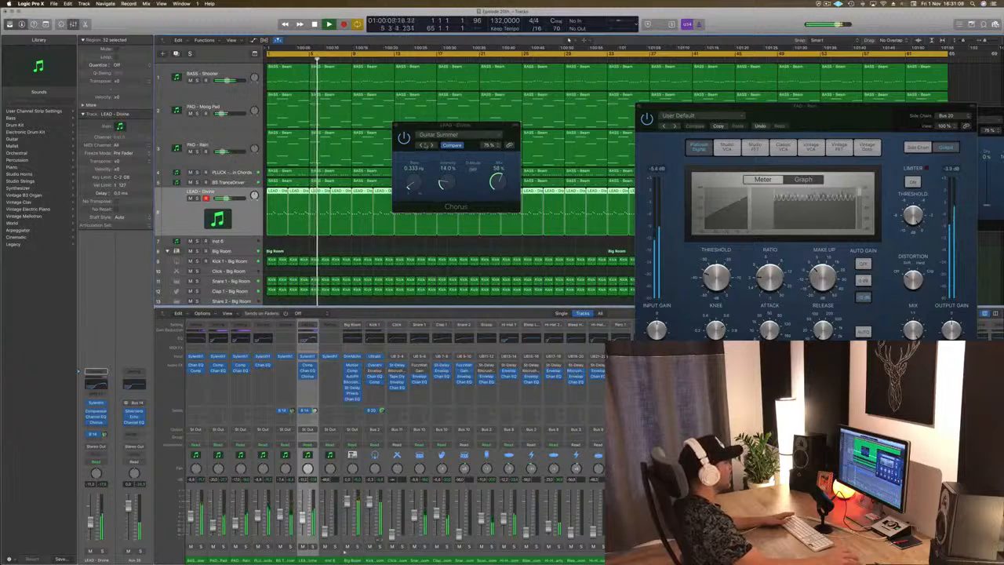
pyautogui.click(432, 145)
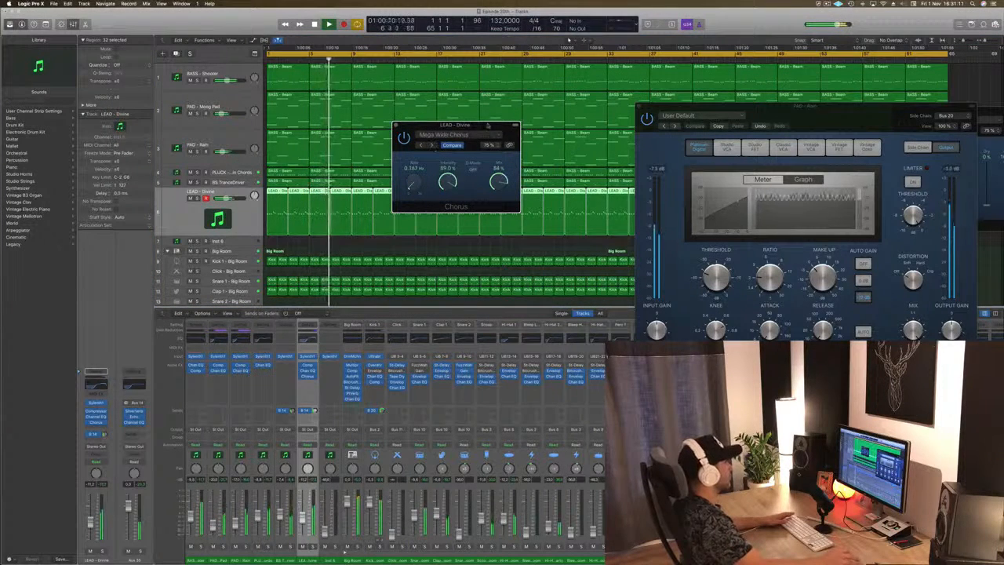
# Close the Chorus window of LEAD - Divine and the PAD - Rain Compressor window to clear the arrangement view.
pyautogui.moveTo(488, 124); pyautogui.dragTo(477, 125)
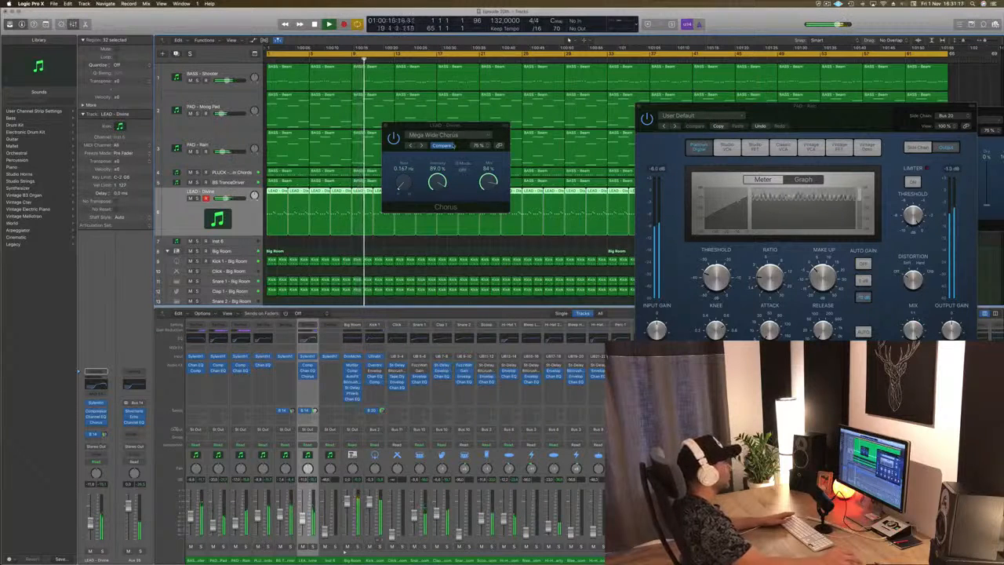
pyautogui.moveTo(463, 125); pyautogui.dragTo(423, 127)
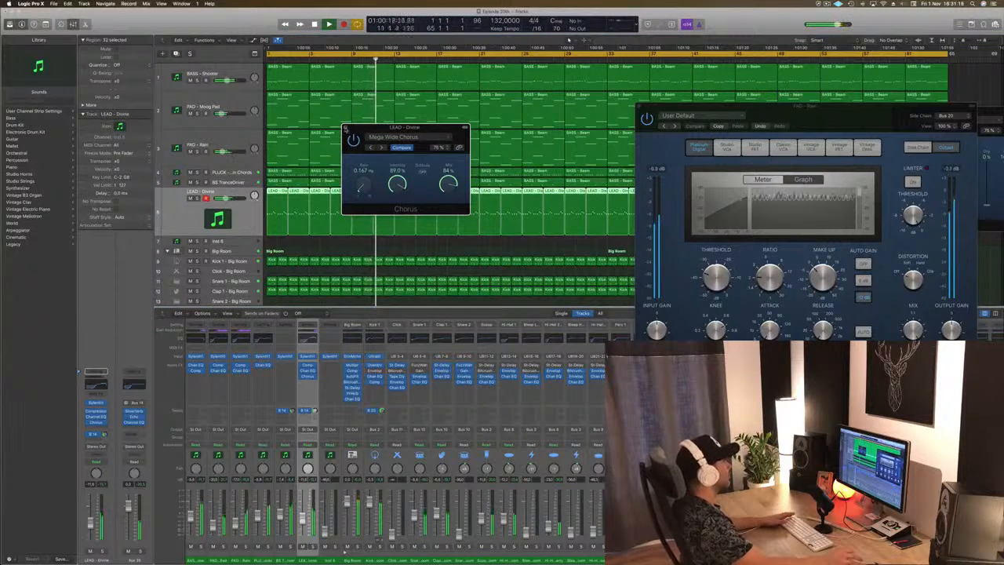
pyautogui.click(346, 128)
pyautogui.moveTo(843, 125); pyautogui.dragTo(647, 115)
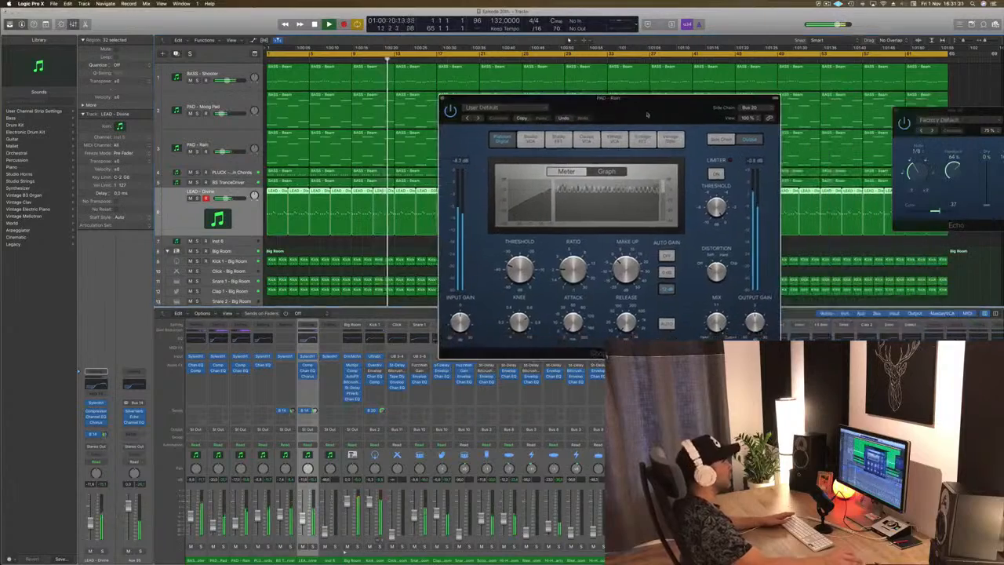
pyautogui.press('super+w')
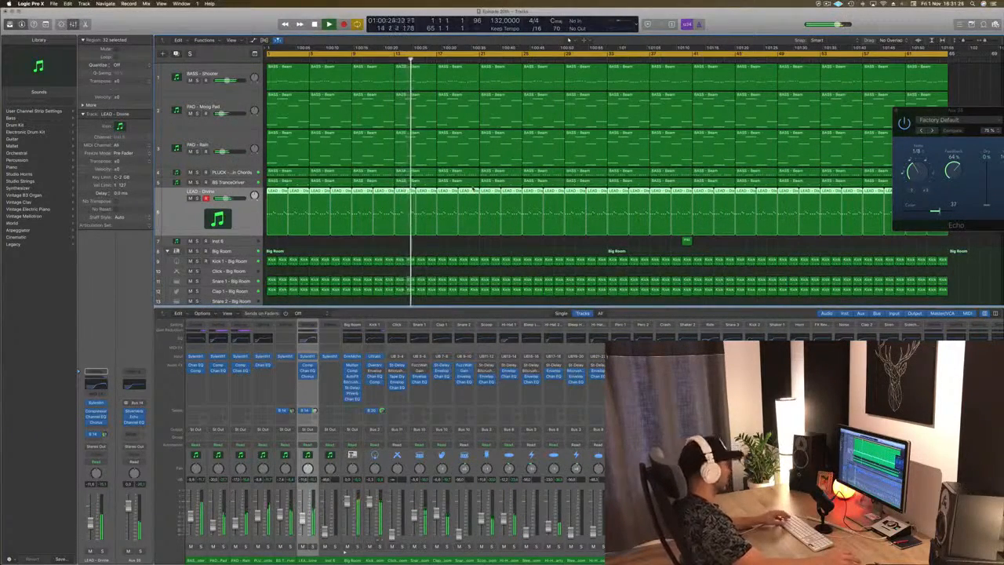
# Hide the mixer, stop playback, and replay the full arrangement from the start.
pyautogui.press('x')
pyautogui.press('space')
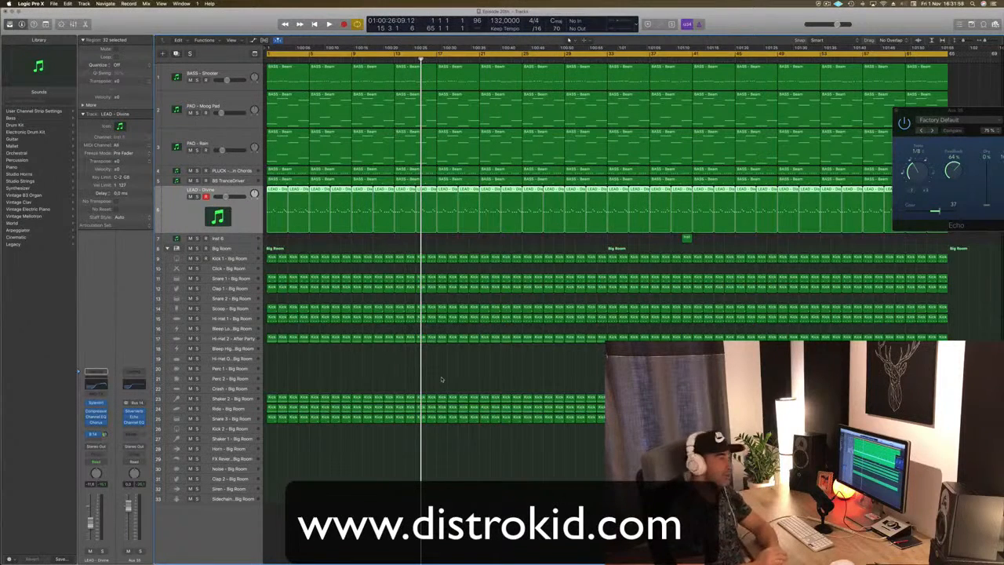
pyautogui.press('space')
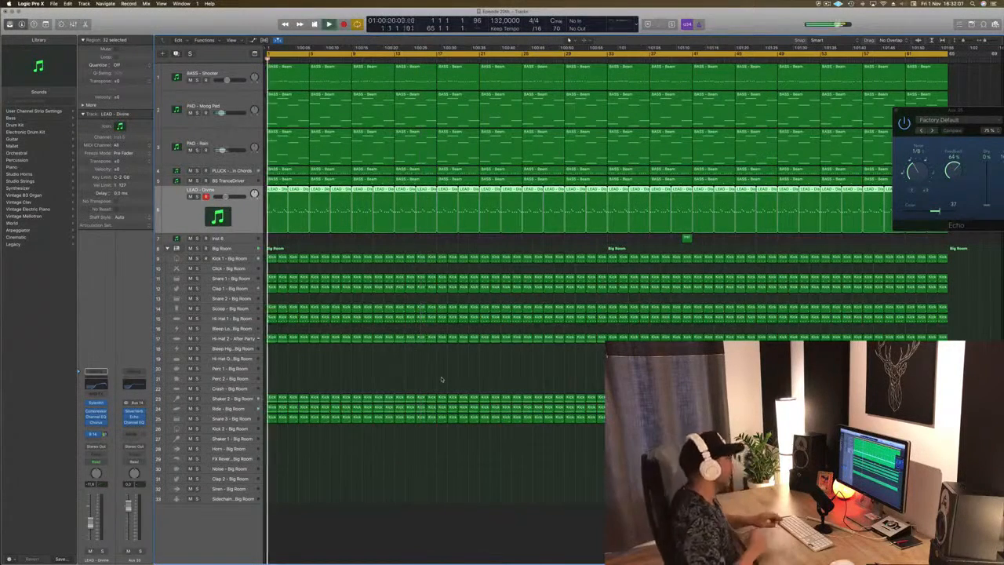